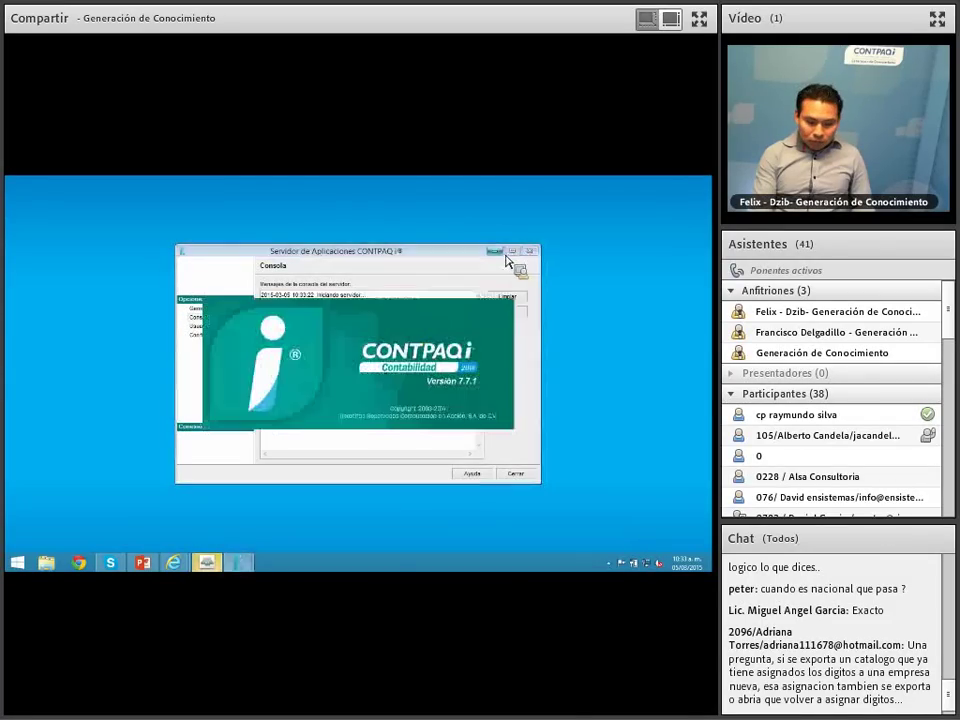
Step: Log in, open the TALLER DE CONTABILIDAD ELECTRONICA company from the company catalogue, and dismiss Últimas noticias
{"action": "left_click", "coordinate": [495, 252]}
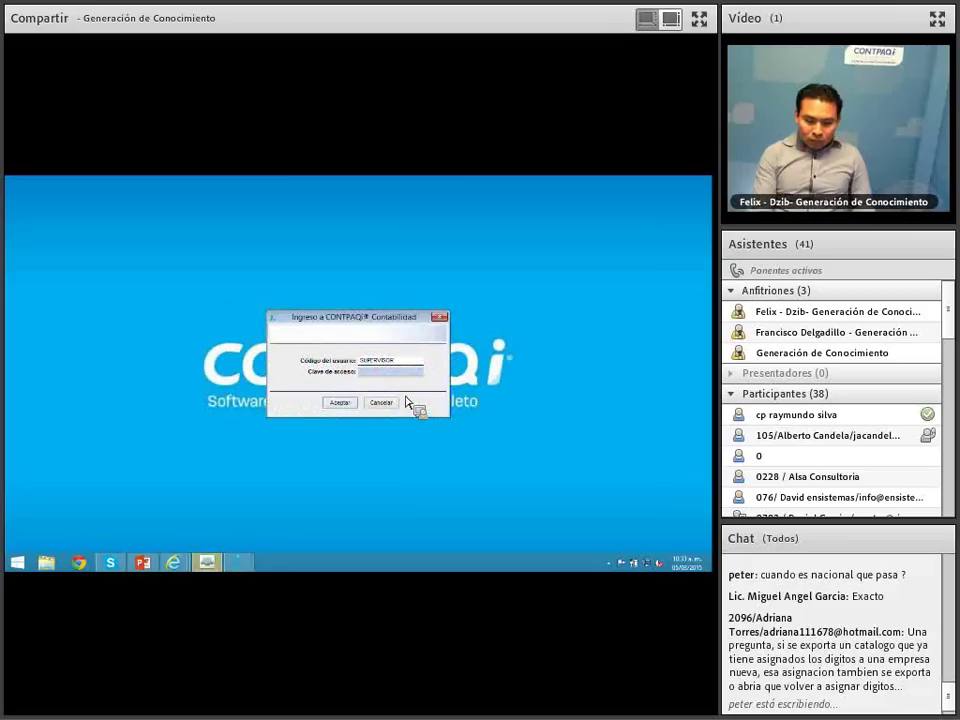
{"action": "left_click", "coordinate": [340, 403]}
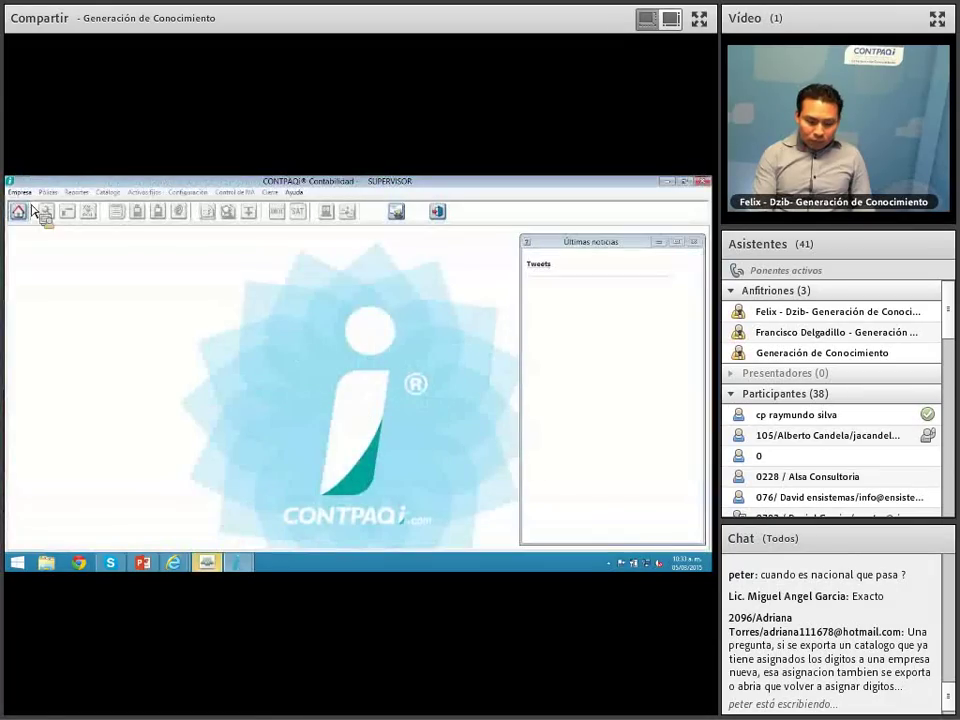
{"action": "left_click", "coordinate": [20, 215]}
{"action": "scroll", "coordinate": [501, 390], "scroll_direction": "down", "scroll_amount": 3}
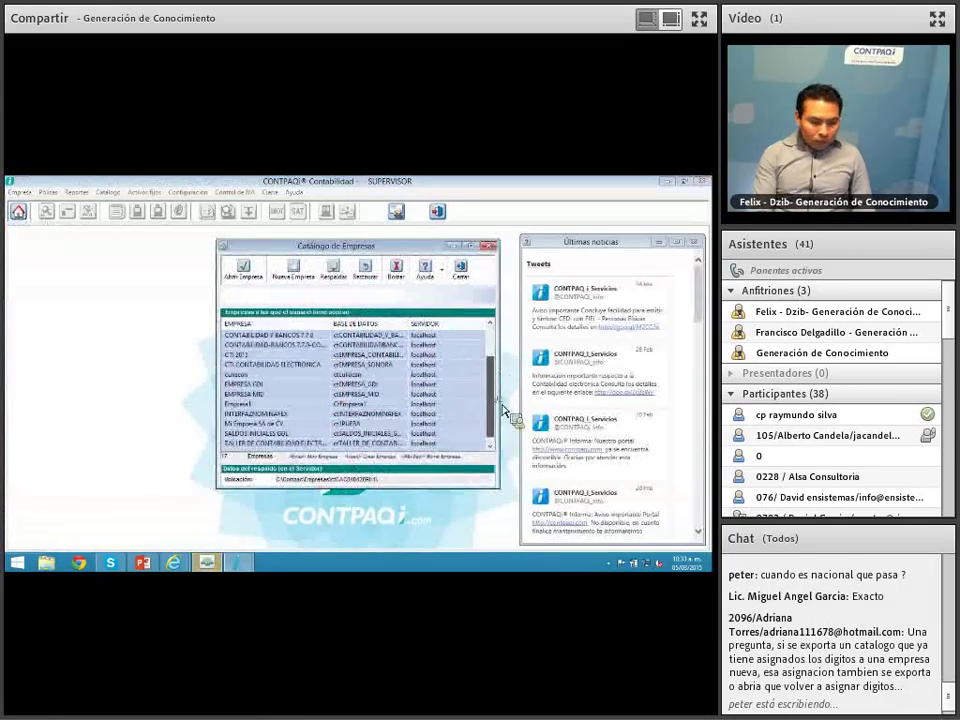
{"action": "scroll", "coordinate": [501, 390], "scroll_direction": "down", "scroll_amount": 1}
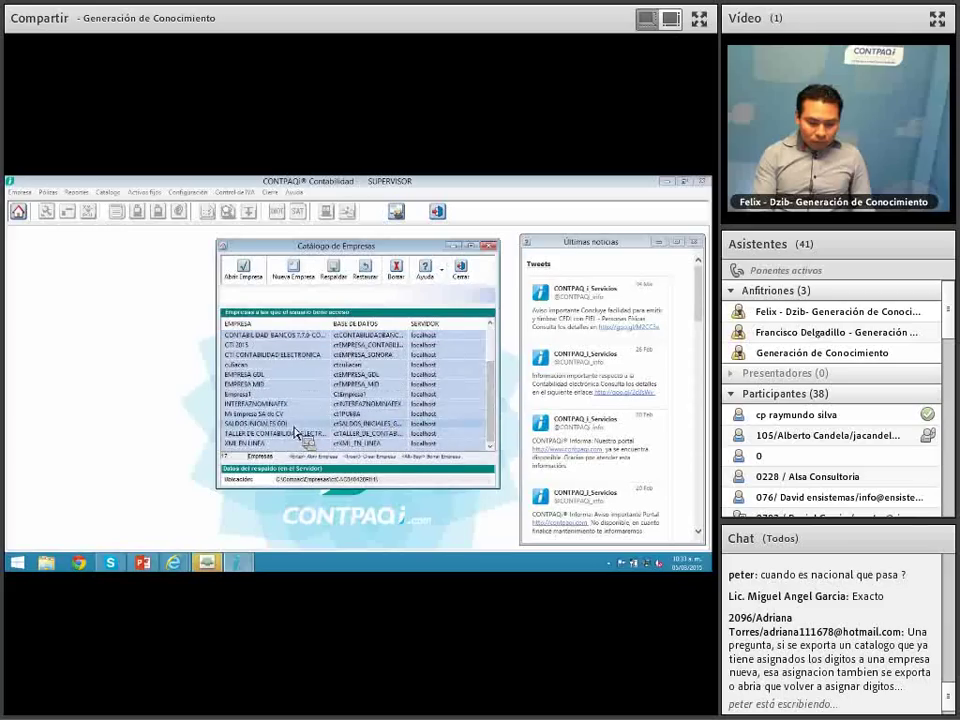
{"action": "double_click", "coordinate": [290, 434]}
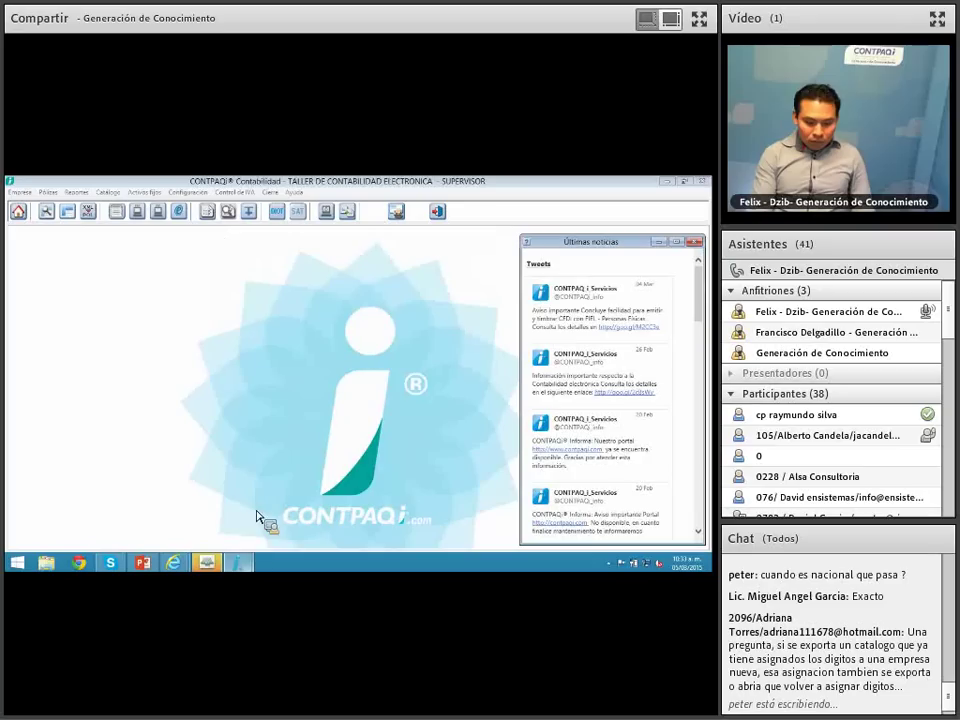
{"action": "left_click", "coordinate": [695, 243]}
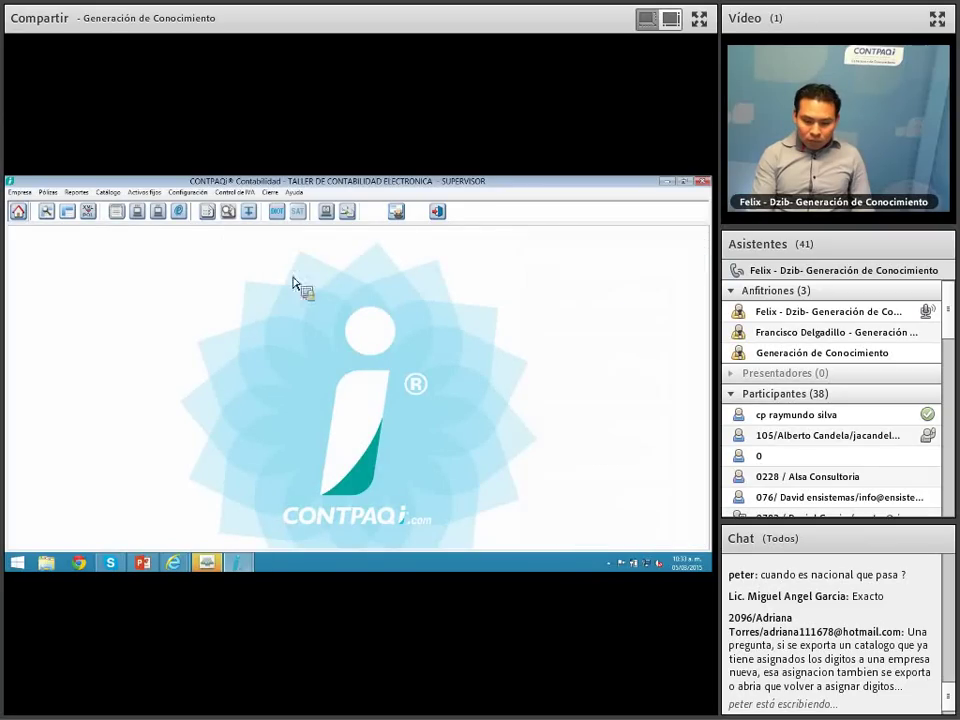
Step: From the Listado de Pólizas, start a new Diario póliza, enter its concept, and bring up its Pago form
{"action": "left_click", "coordinate": [46, 211]}
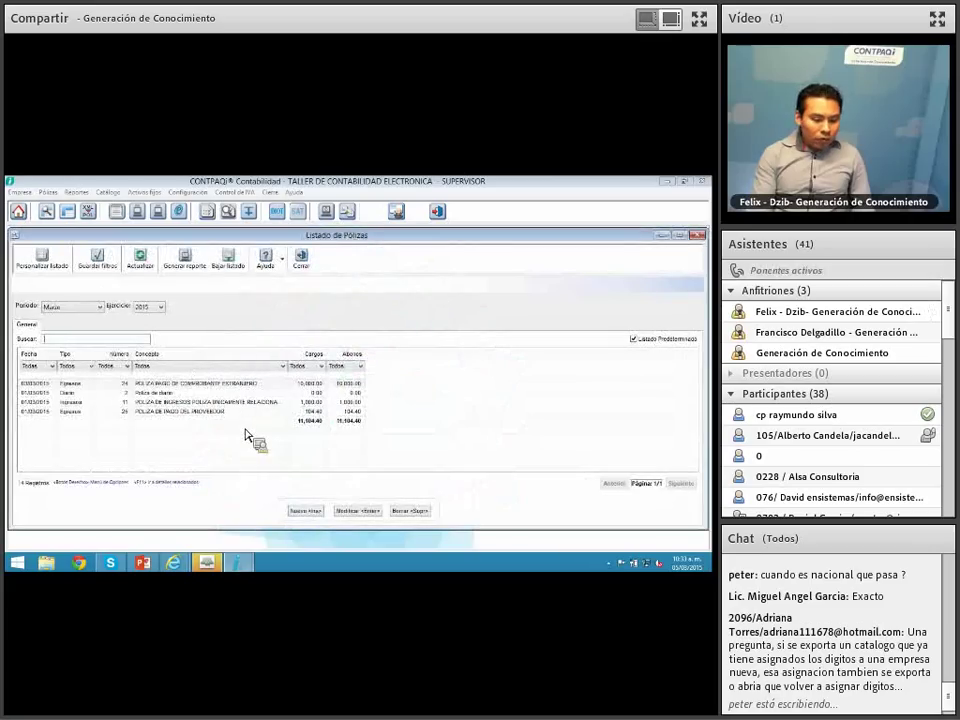
{"action": "left_click", "coordinate": [312, 516]}
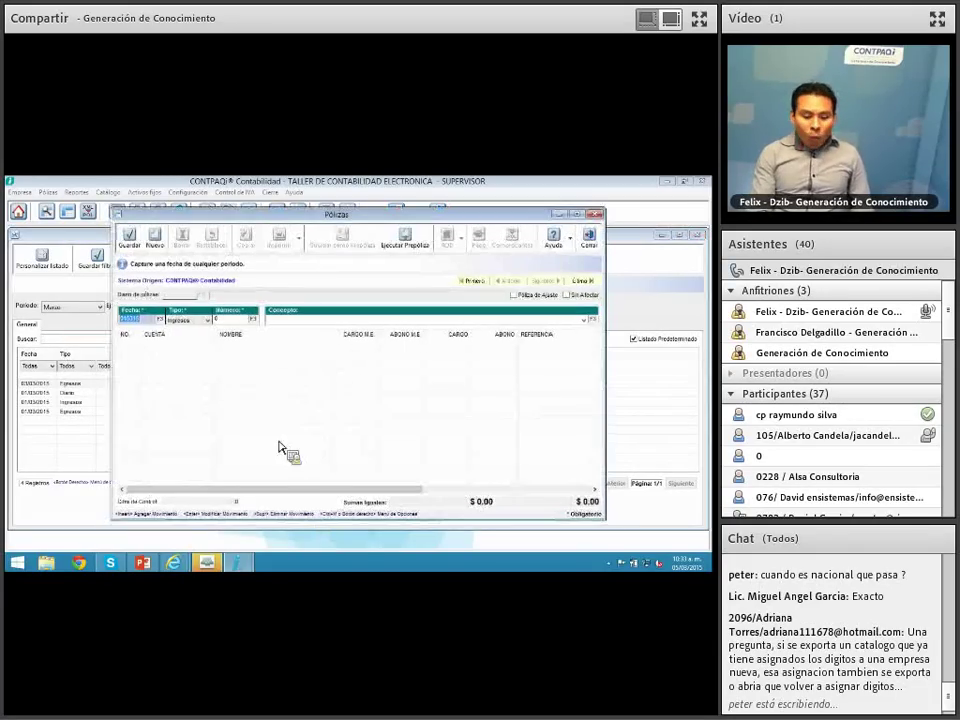
{"action": "left_click", "coordinate": [205, 322]}
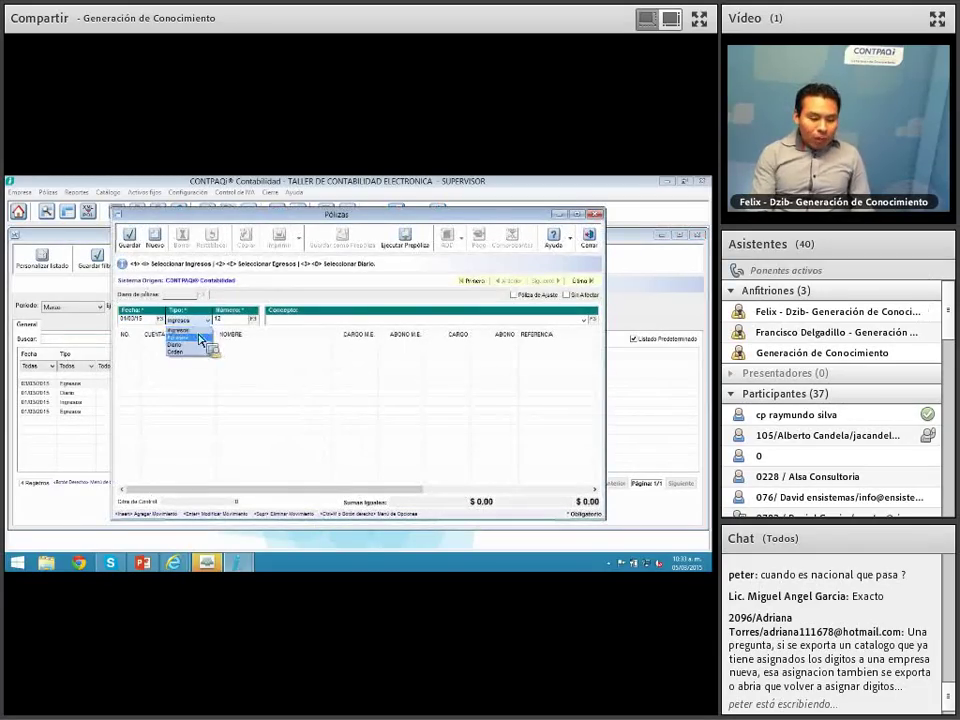
{"action": "left_click", "coordinate": [195, 345]}
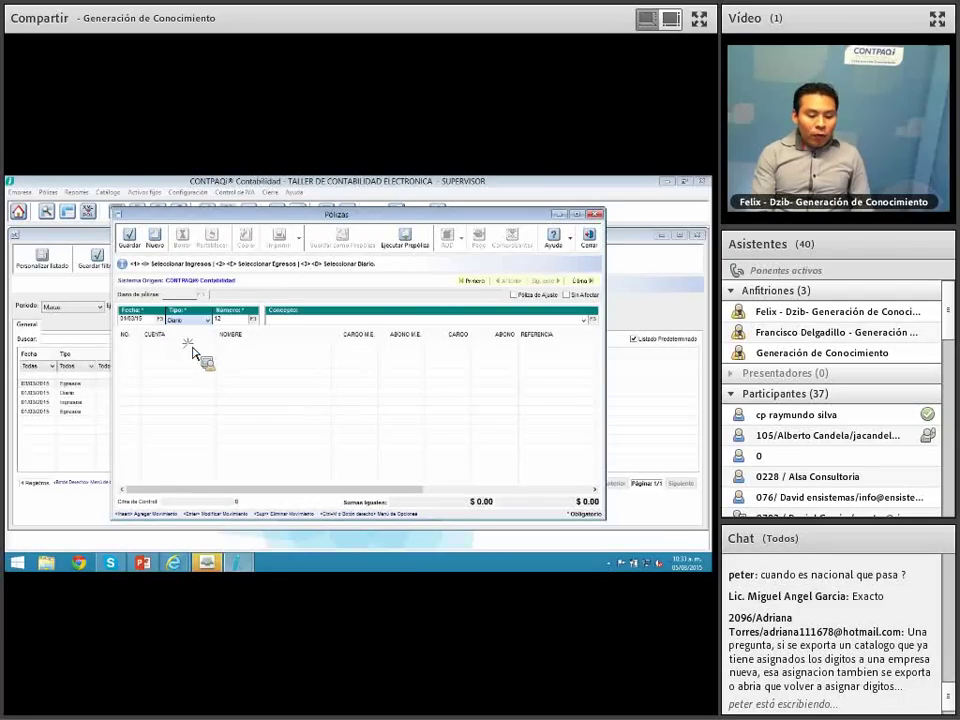
{"action": "left_click", "coordinate": [284, 321]}
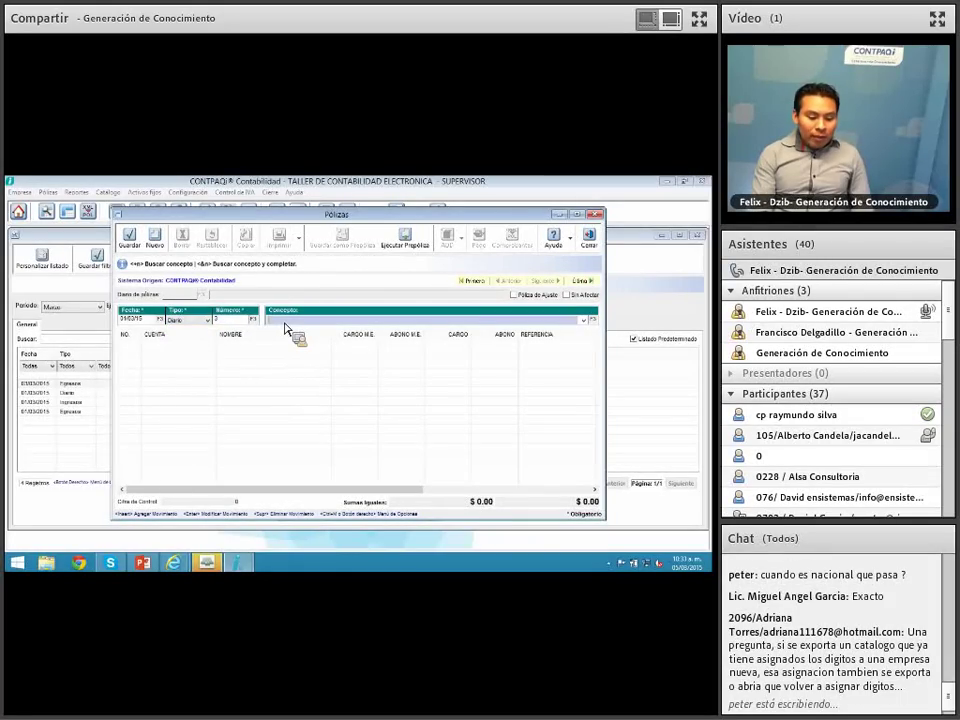
{"action": "type", "text": "provis"}
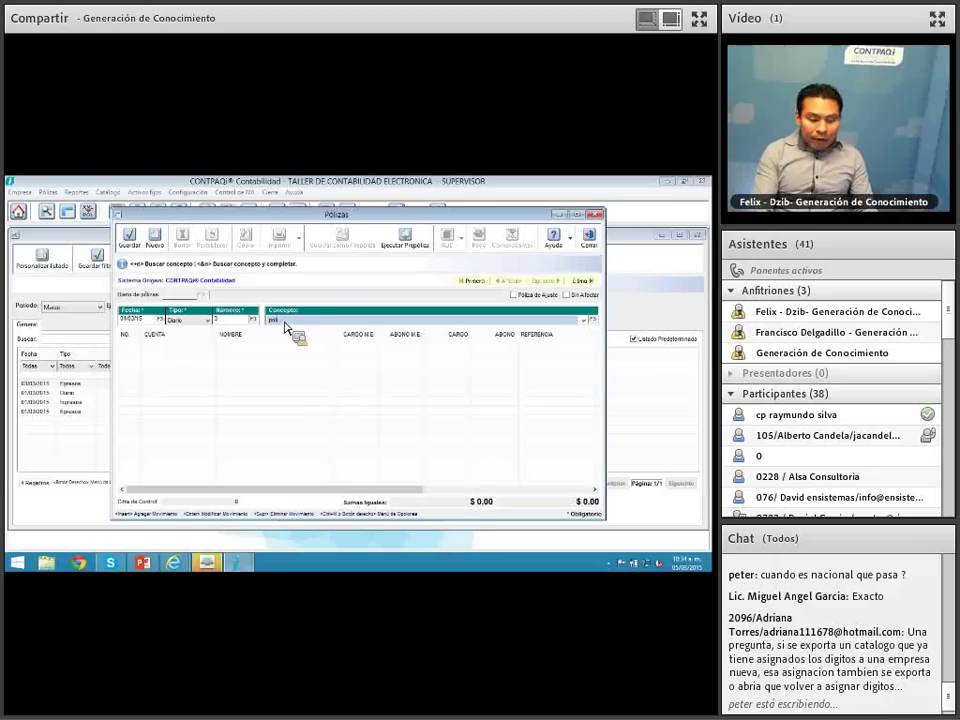
{"action": "type", "text": " prueba"}
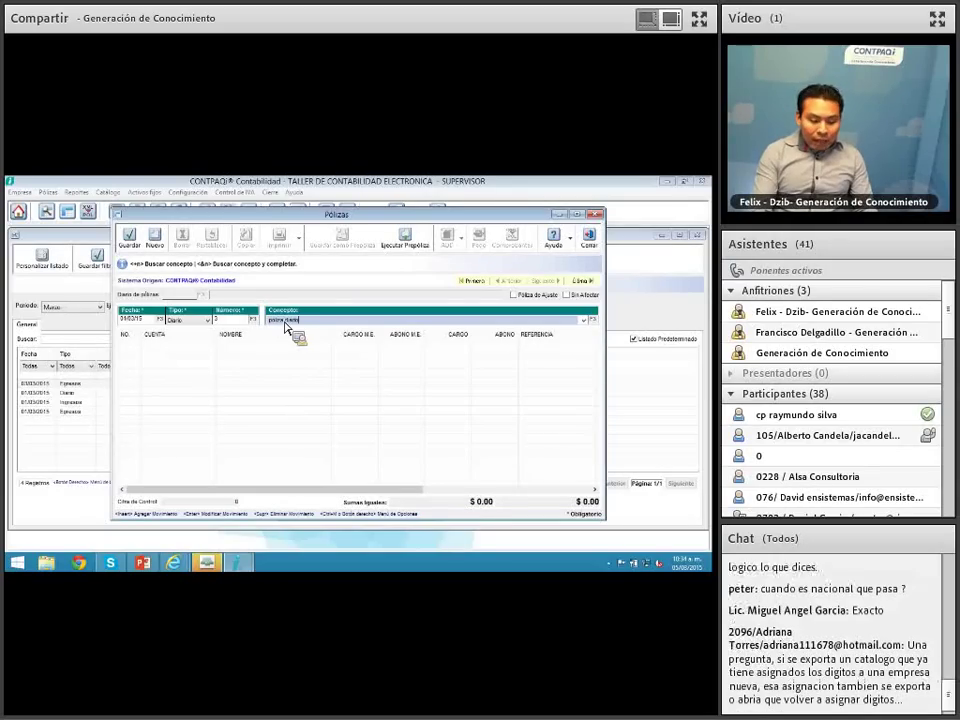
{"action": "key", "text": "Tab"}
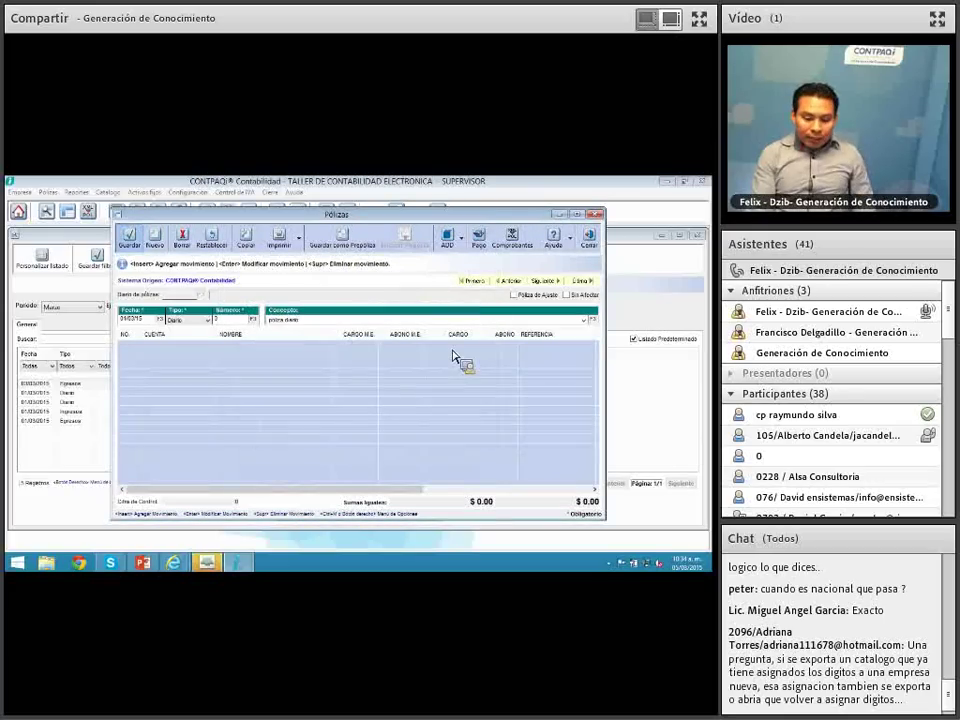
{"action": "left_click", "coordinate": [306, 319]}
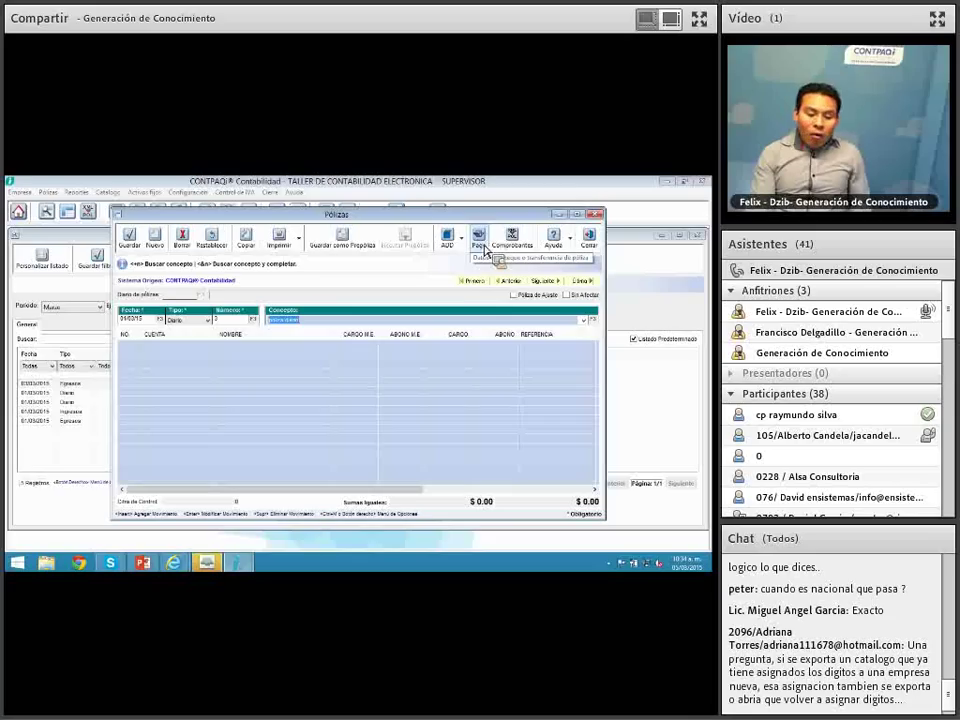
{"action": "left_click", "coordinate": [482, 240]}
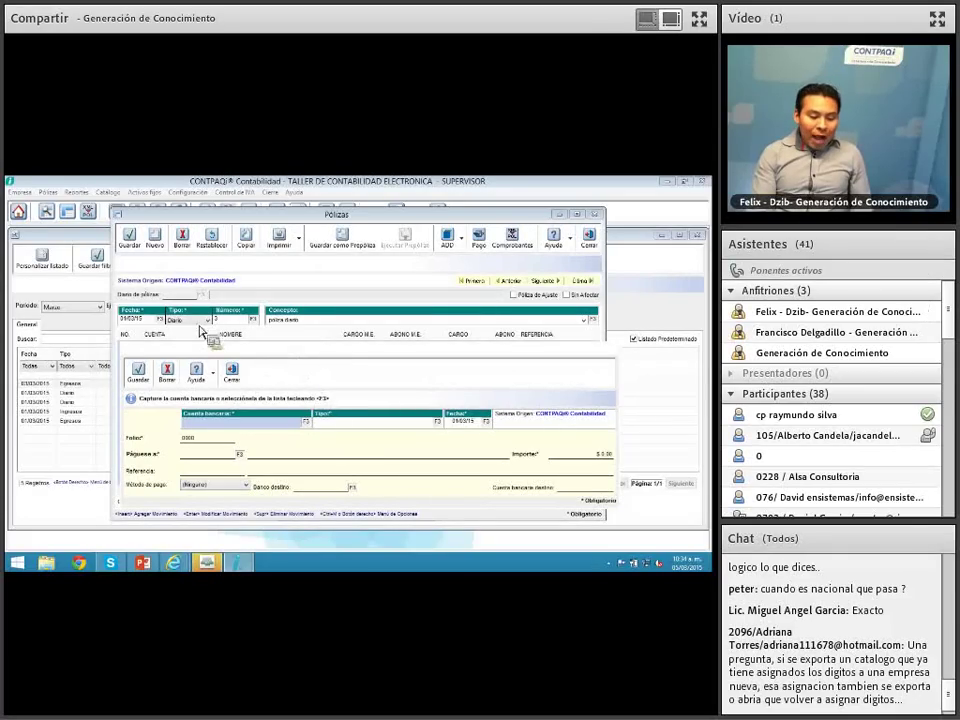
Step: Close the Pago document without saving, reopen it, and close it again answering No
{"action": "left_click", "coordinate": [236, 370]}
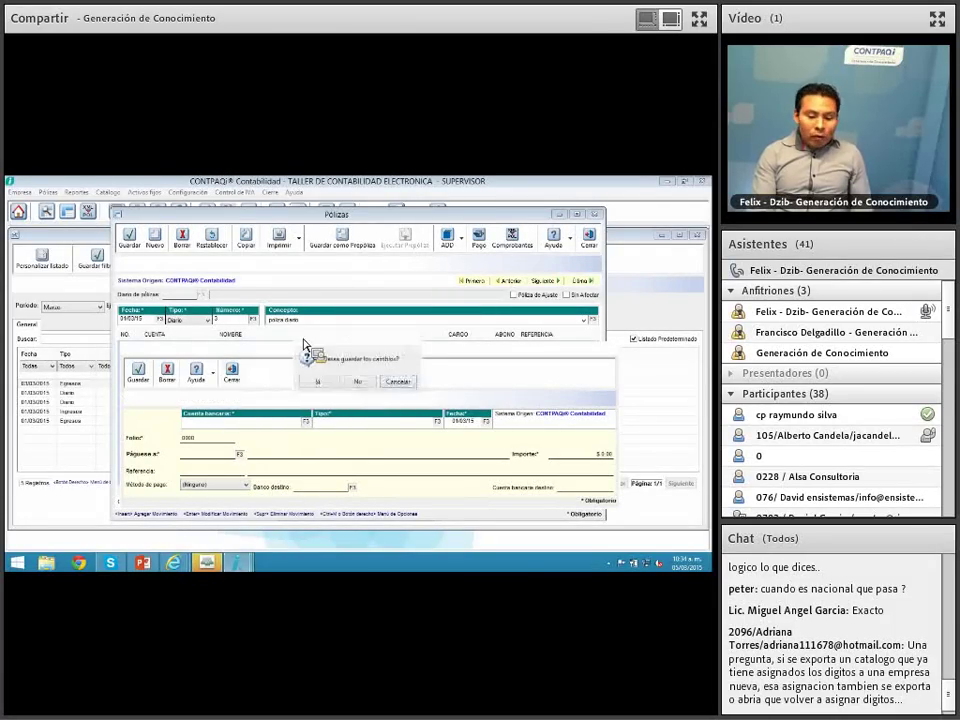
{"action": "left_click", "coordinate": [356, 382]}
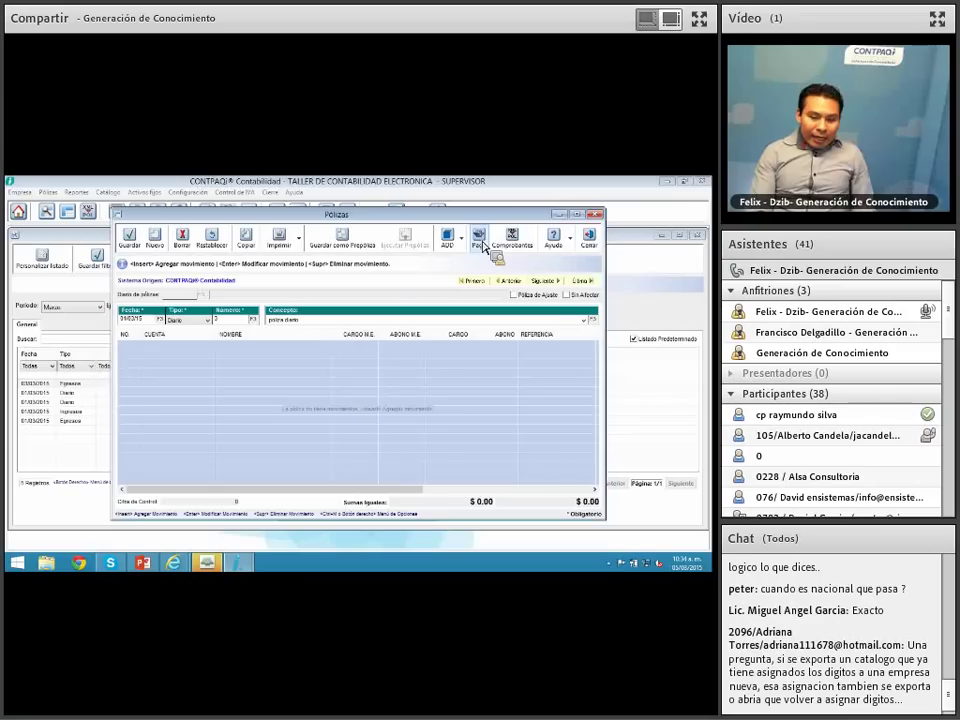
{"action": "left_click", "coordinate": [481, 244]}
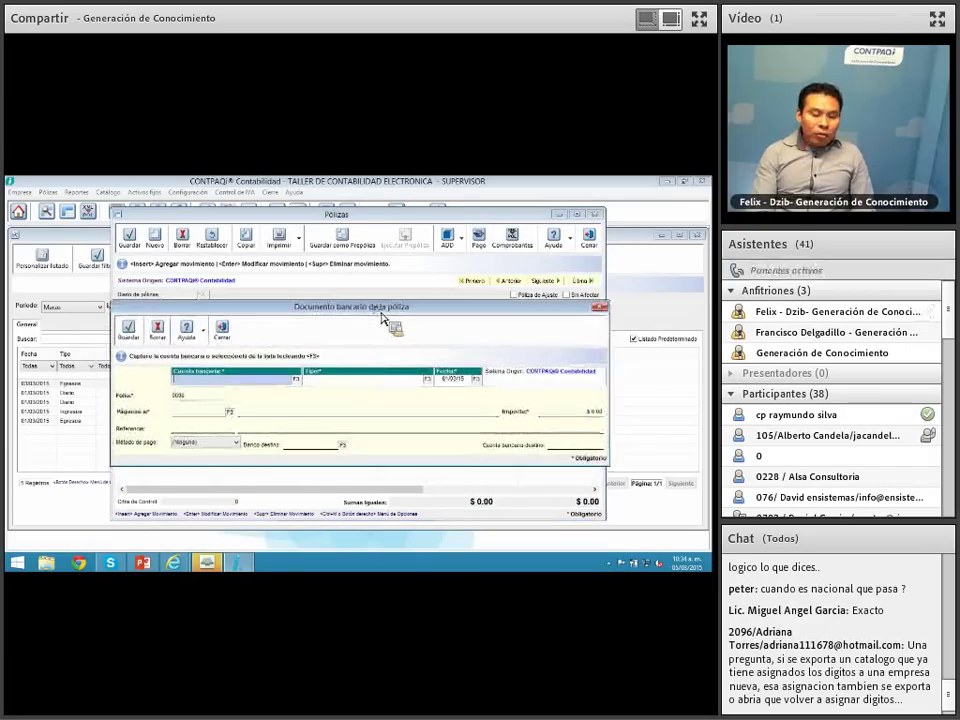
{"action": "left_click", "coordinate": [224, 331]}
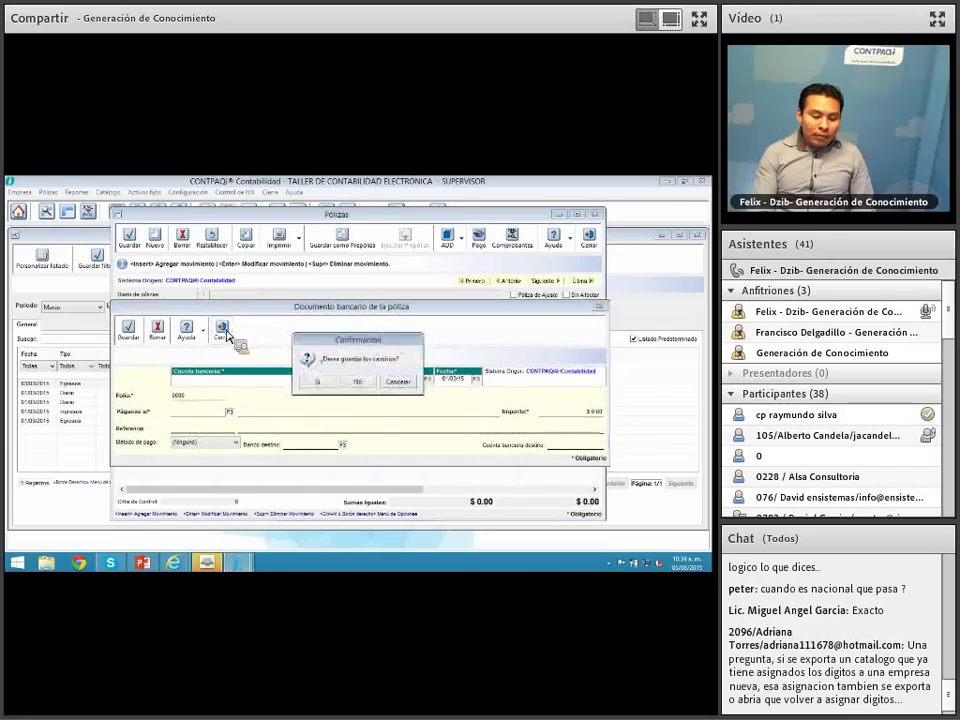
{"action": "left_click", "coordinate": [357, 380]}
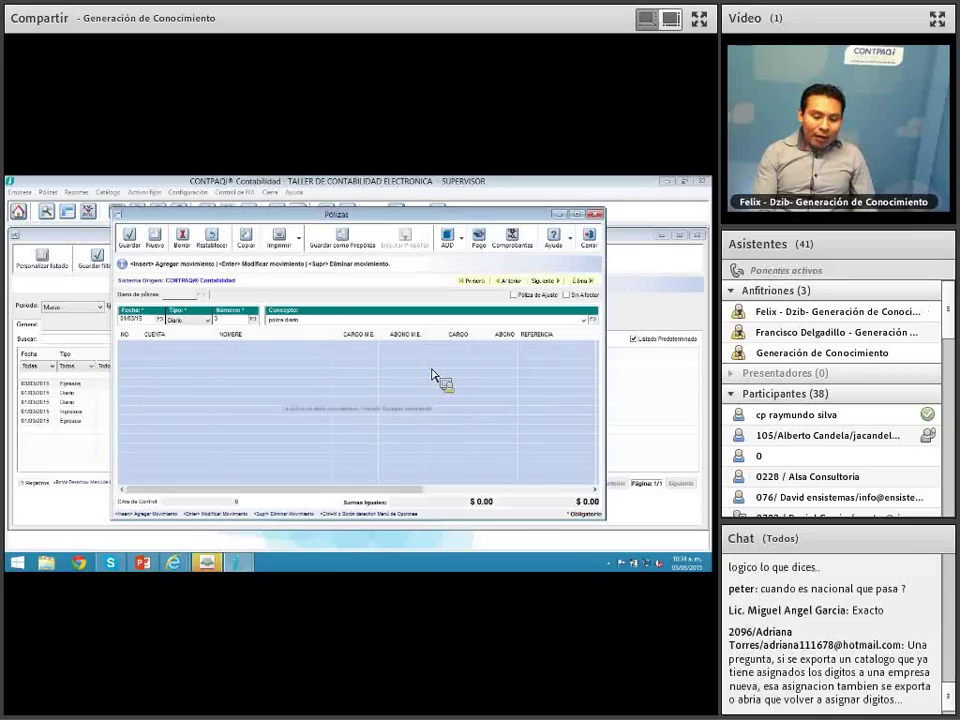
Step: Switch the póliza type to Egresos, then close and discard the unsaved póliza
{"action": "left_click", "coordinate": [206, 322]}
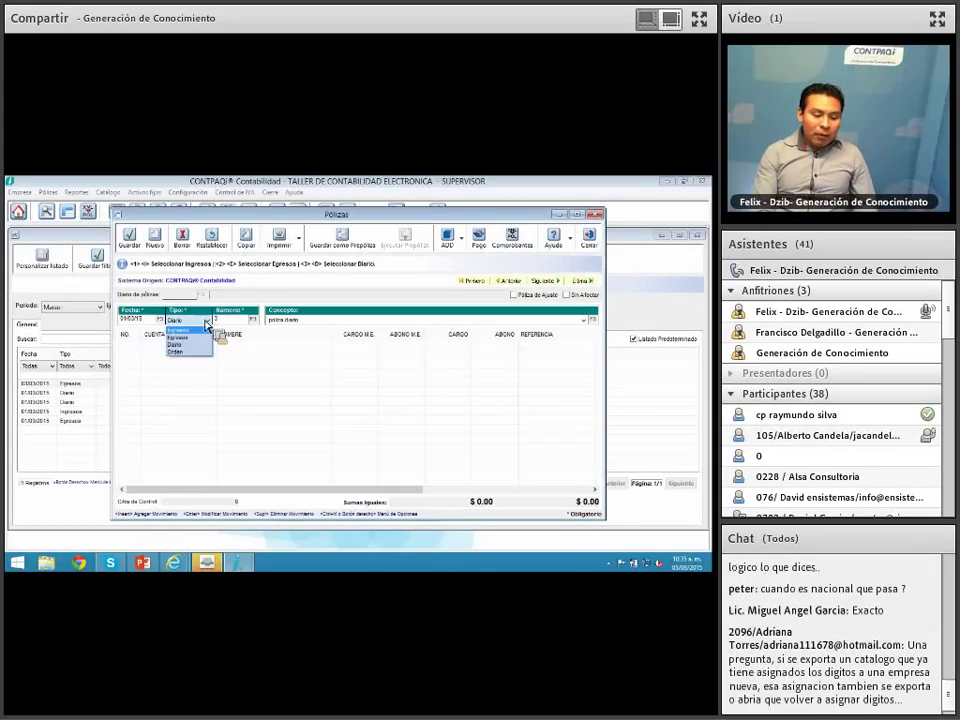
{"action": "left_click", "coordinate": [208, 337]}
{"action": "left_click", "coordinate": [312, 322]}
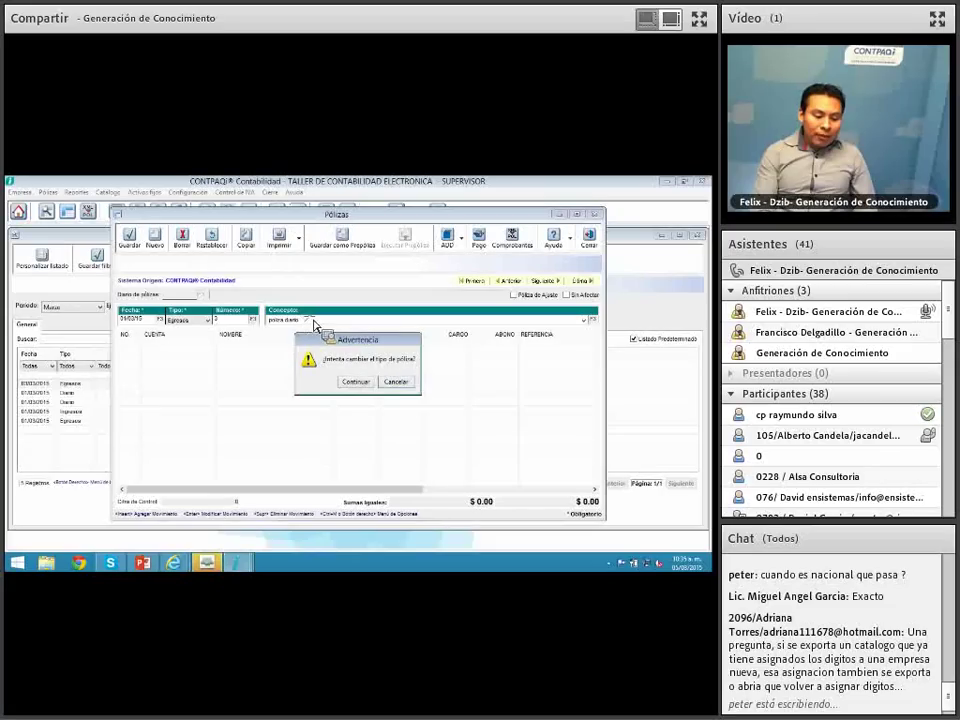
{"action": "left_click", "coordinate": [358, 381]}
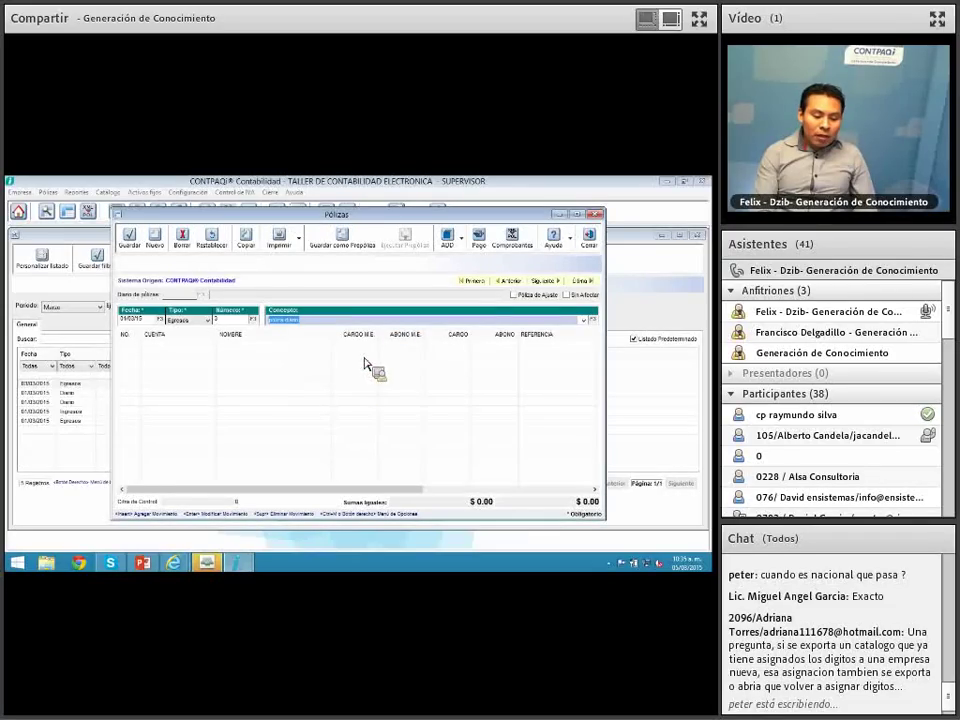
{"action": "left_click", "coordinate": [588, 242]}
{"action": "left_click", "coordinate": [380, 383]}
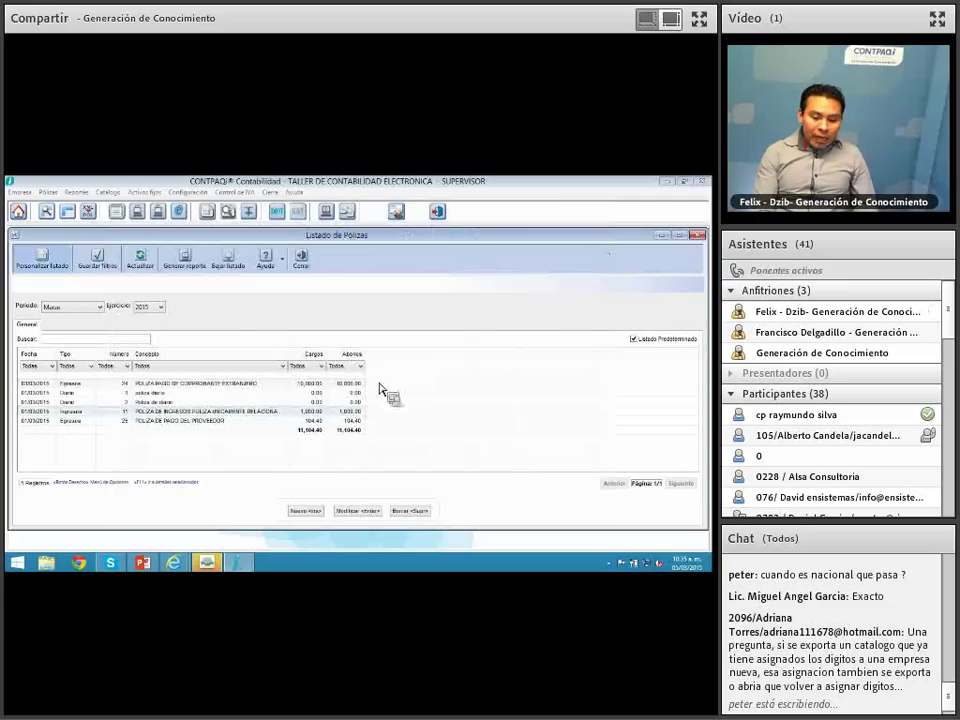
Step: Start a new Egresos póliza with concept 'pri', closing the bank document and movement dialogs unsaved
{"action": "left_click", "coordinate": [306, 511]}
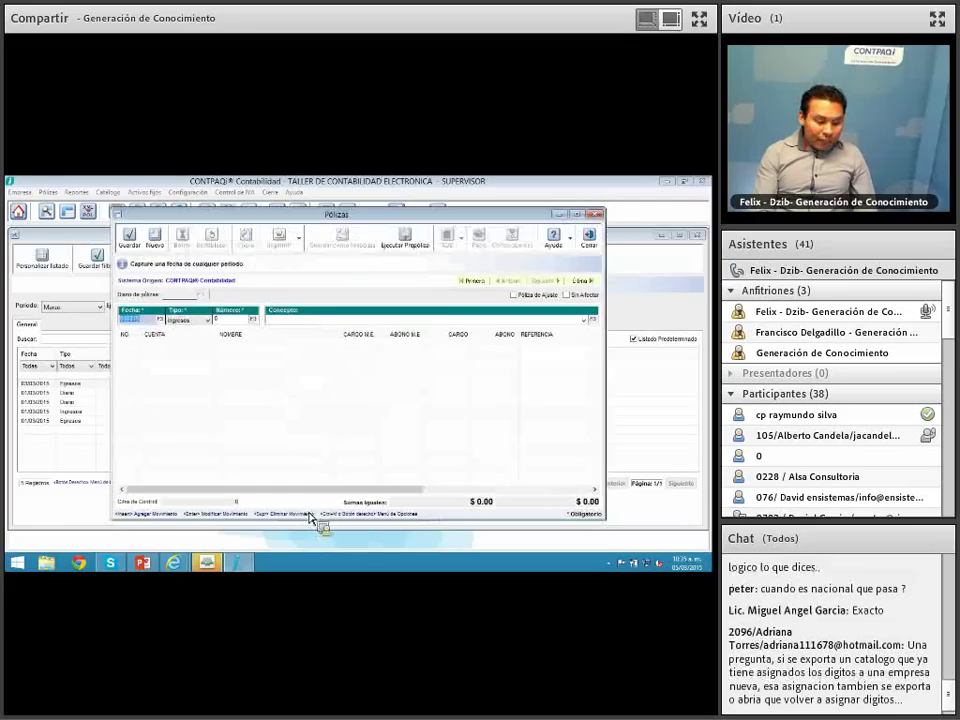
{"action": "left_click", "coordinate": [207, 320]}
{"action": "left_click", "coordinate": [190, 338]}
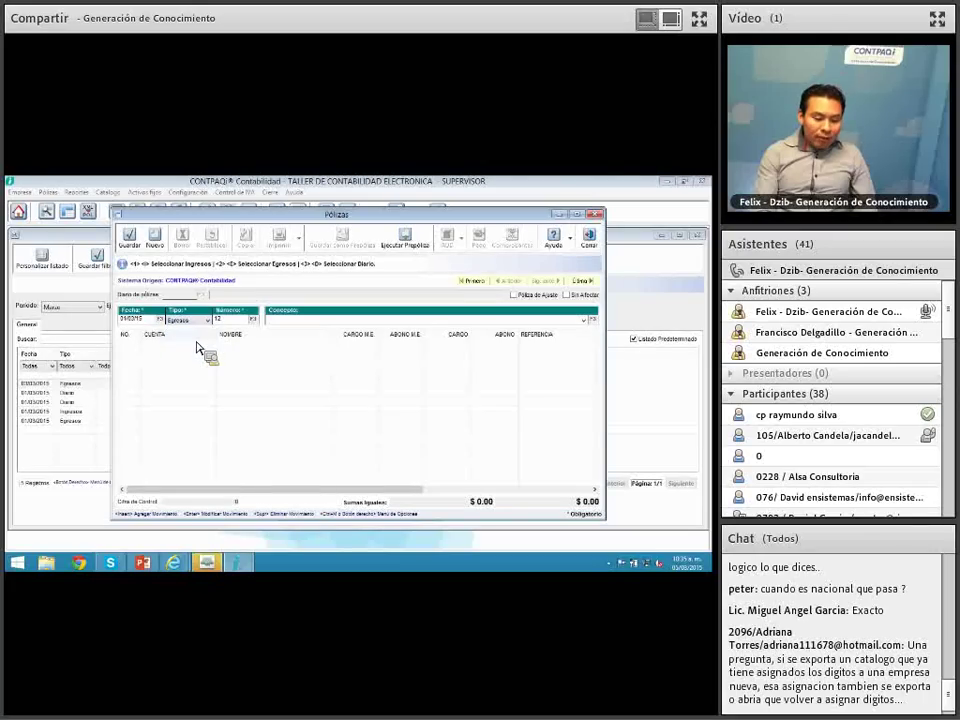
{"action": "left_click", "coordinate": [280, 321]}
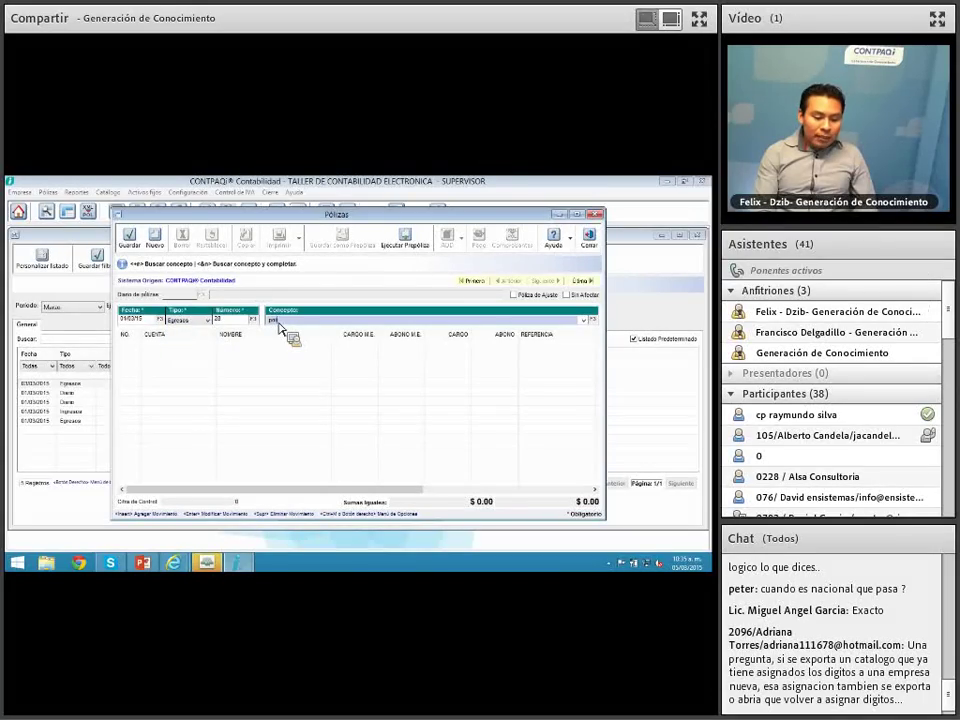
{"action": "type", "text": "pri"}
{"action": "key", "text": "Return"}
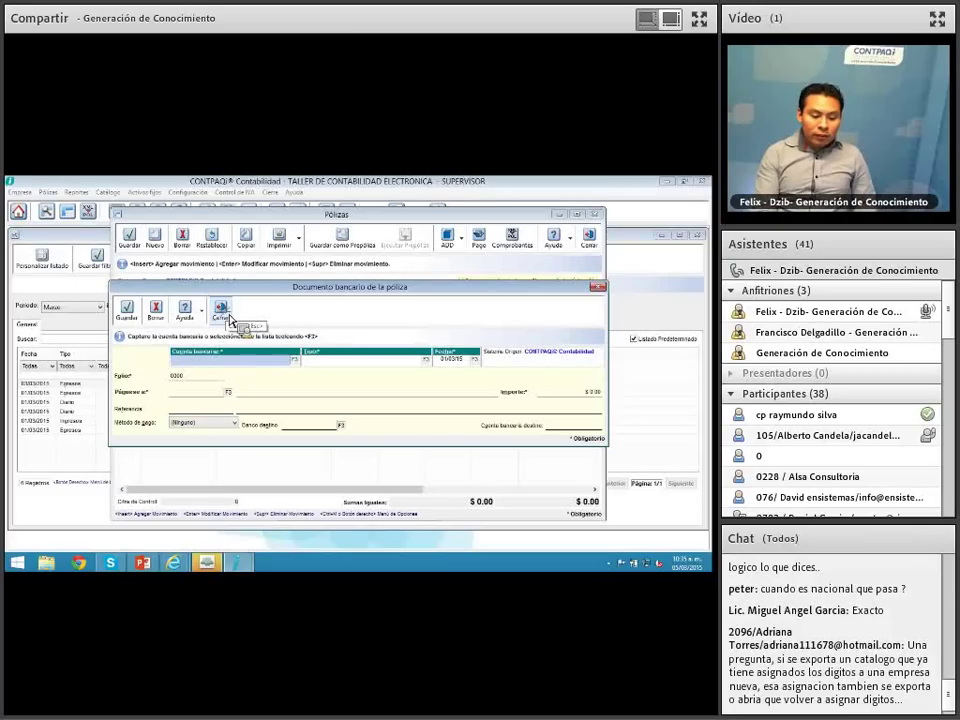
{"action": "left_click", "coordinate": [225, 312]}
{"action": "left_click", "coordinate": [367, 391]}
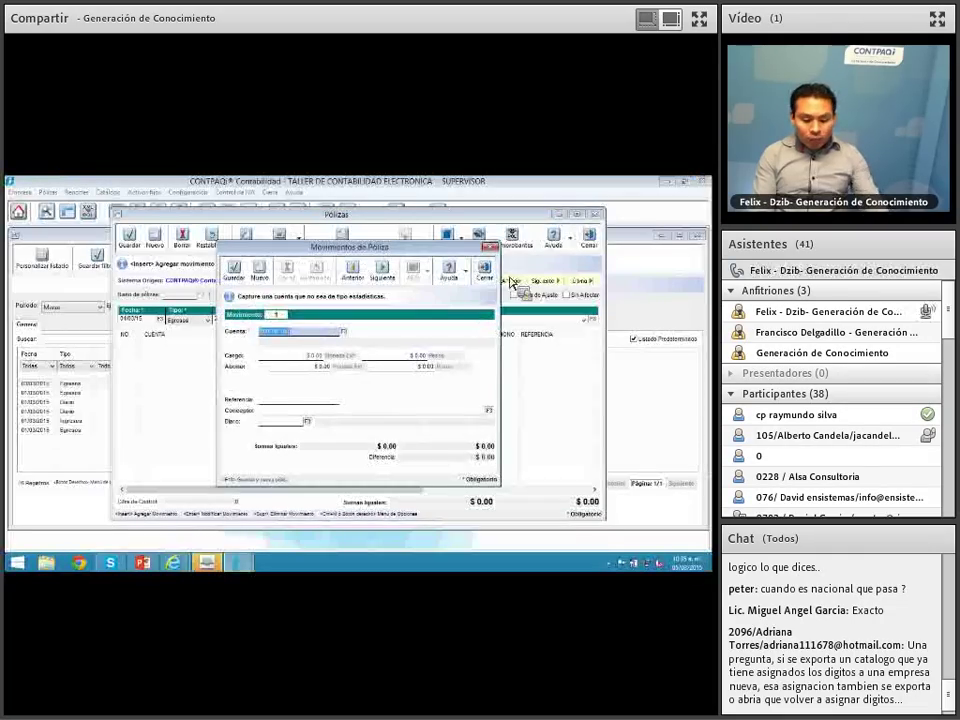
{"action": "left_click", "coordinate": [492, 275]}
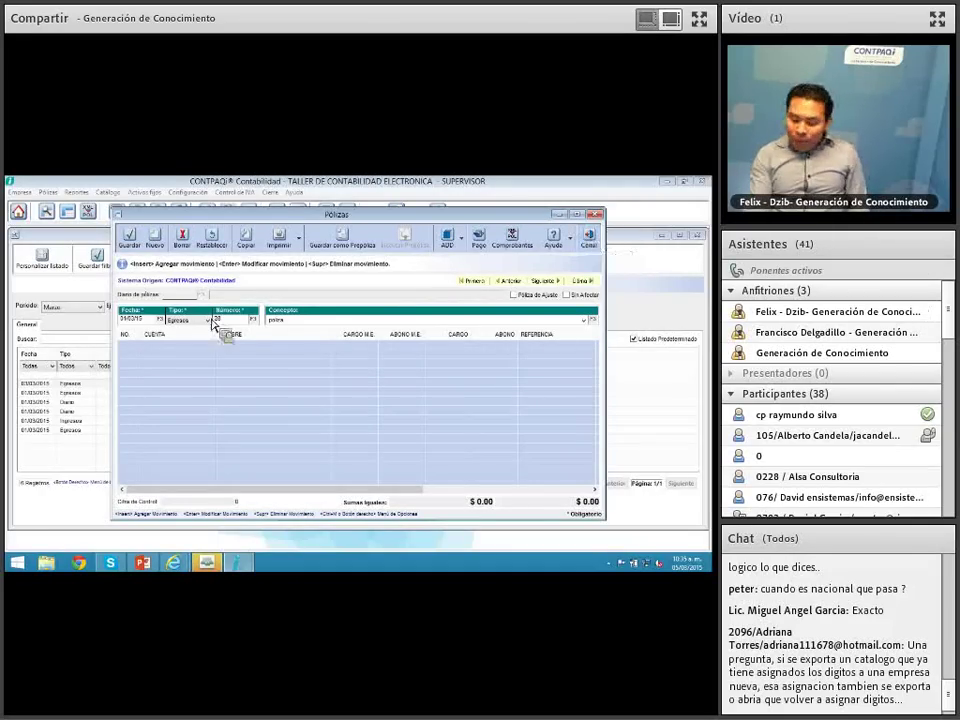
Step: Open the póliza's bank document and set the BANAMEX peso account with type Egreso bancario
{"action": "key", "text": "Tab"}
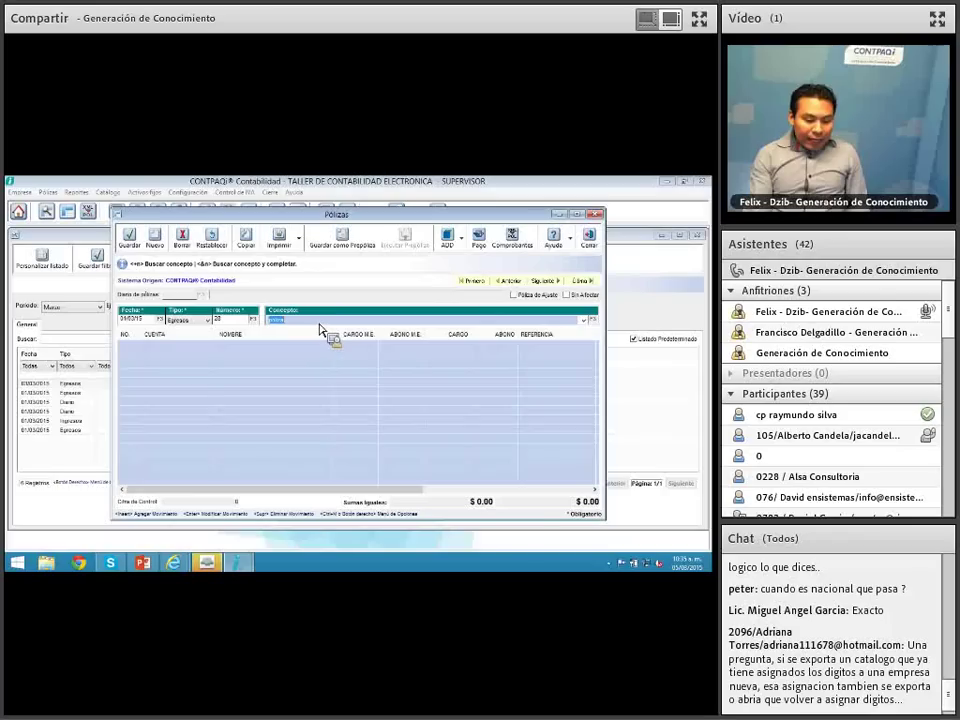
{"action": "left_click", "coordinate": [486, 248]}
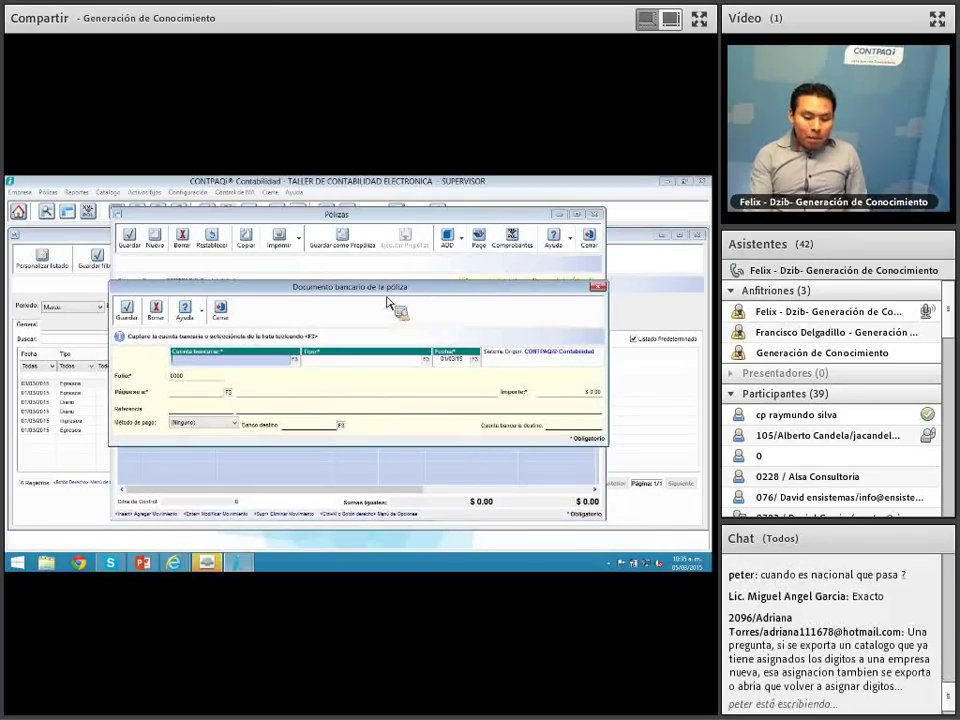
{"action": "left_click_drag", "start_coordinate": [388, 299], "coordinate": [391, 358]}
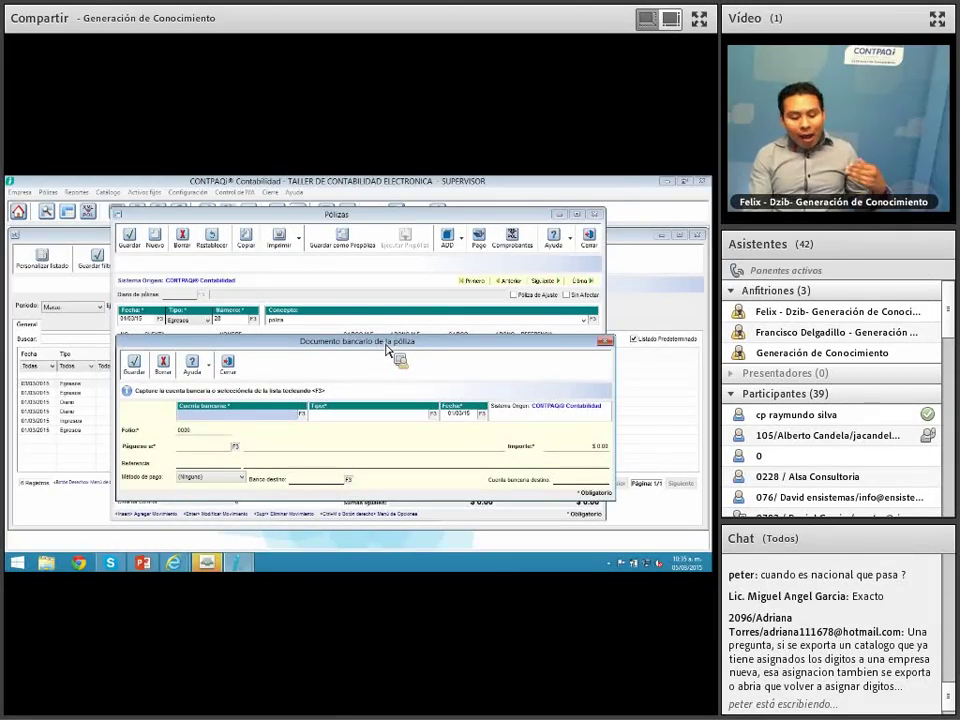
{"action": "left_click_drag", "start_coordinate": [387, 344], "coordinate": [384, 340]}
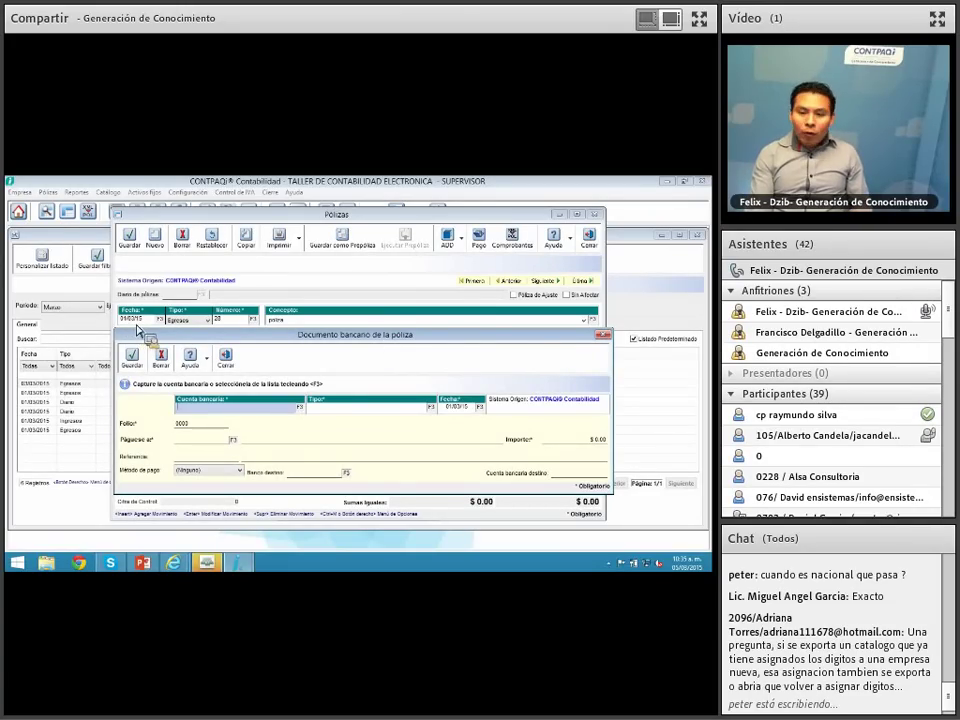
{"action": "left_click", "coordinate": [303, 410]}
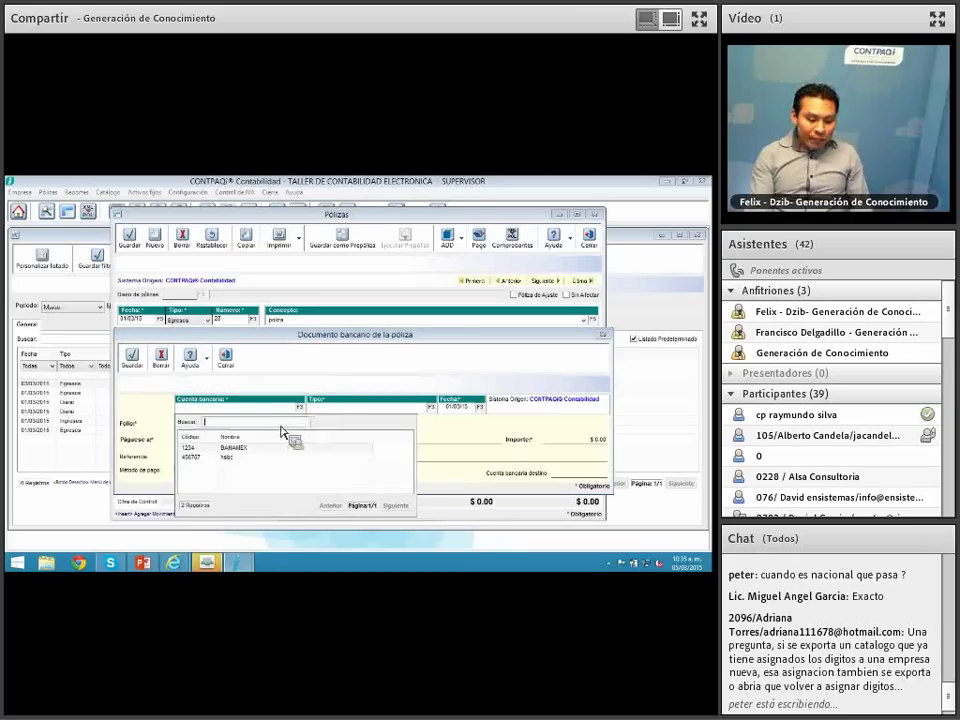
{"action": "left_click", "coordinate": [249, 452]}
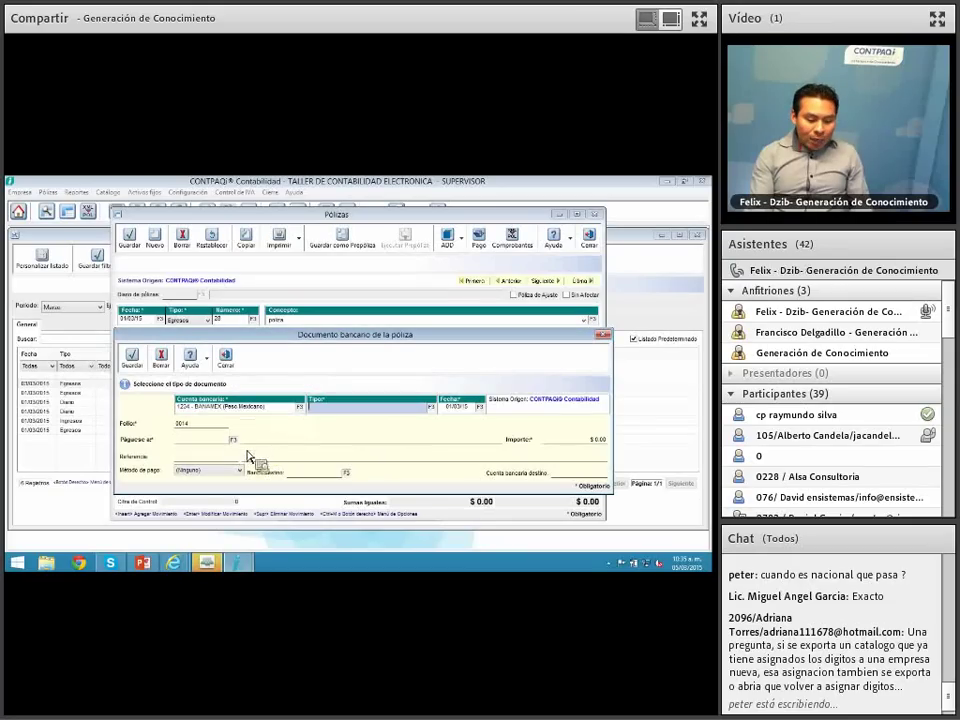
{"action": "left_click", "coordinate": [431, 407]}
{"action": "left_click", "coordinate": [371, 448]}
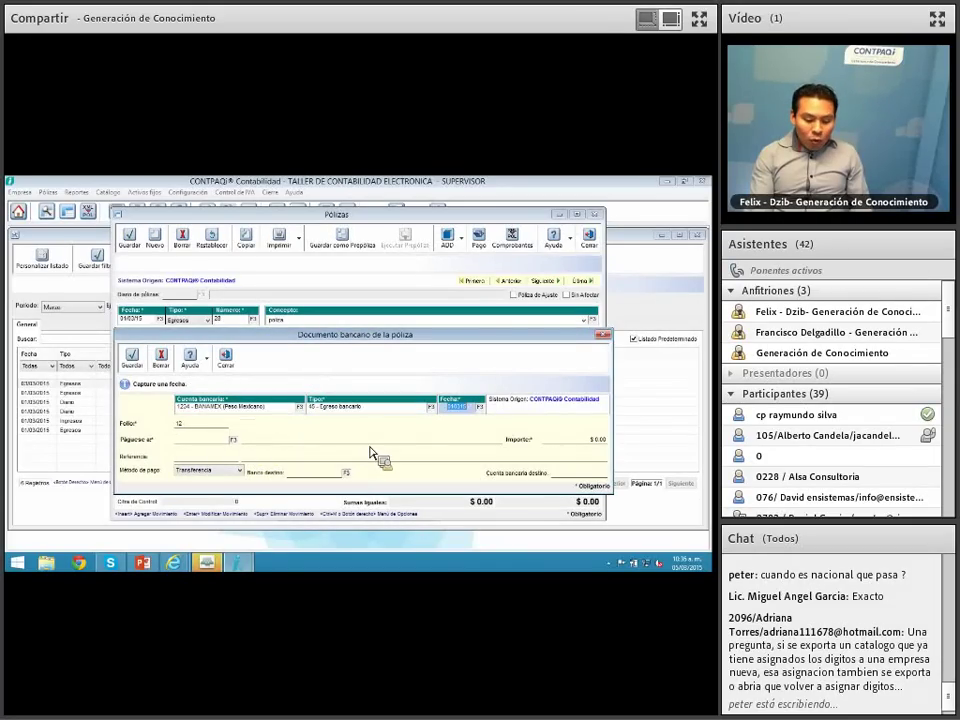
Step: Date it in April, keep folio 12, pay PROVEEDOR NACIONAL 1000, and save
{"action": "left_click", "coordinate": [480, 407]}
{"action": "left_click", "coordinate": [481, 425]}
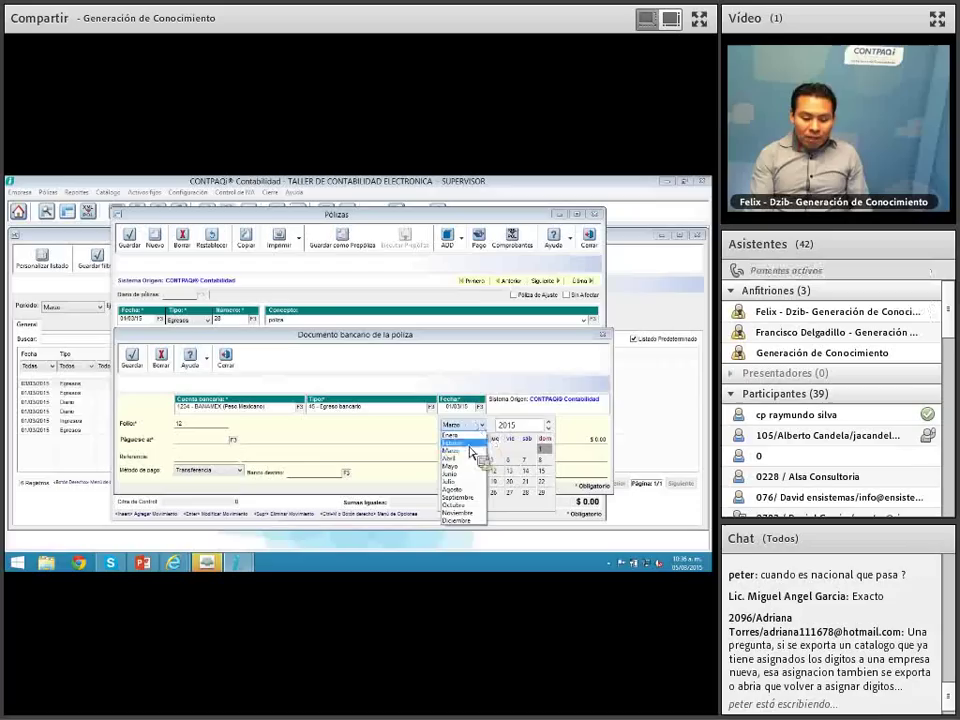
{"action": "left_click", "coordinate": [462, 458]}
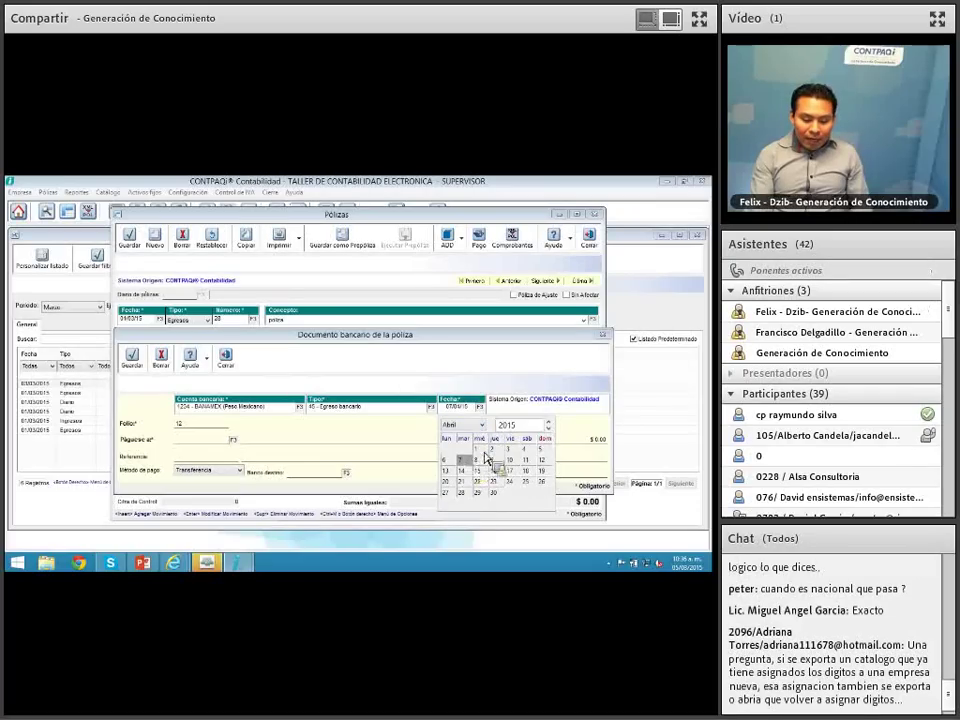
{"action": "left_click", "coordinate": [486, 458]}
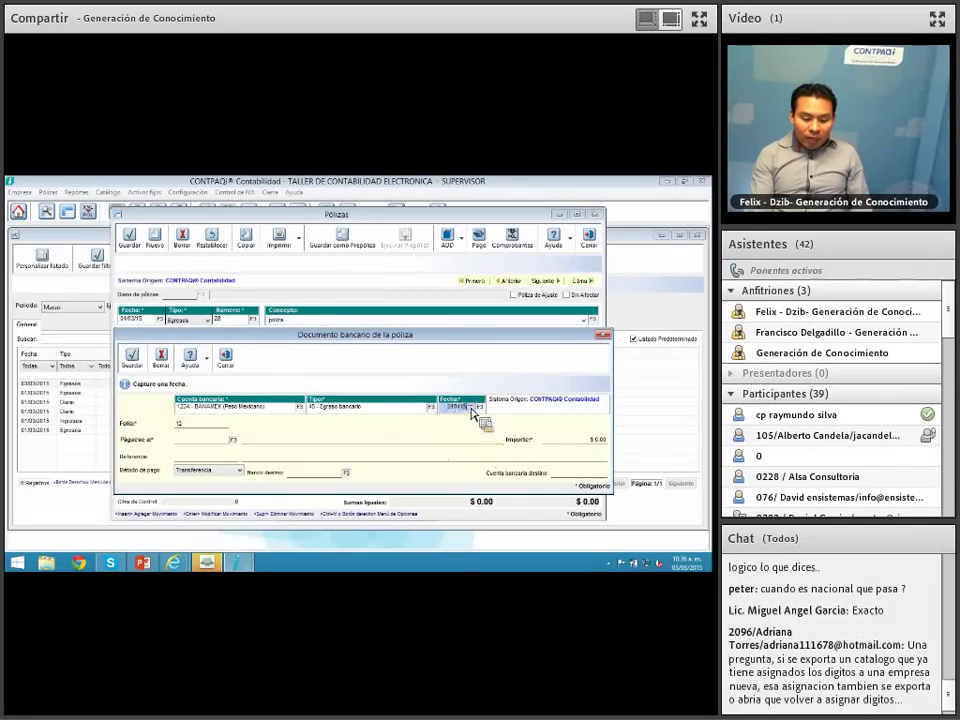
{"action": "key", "text": "Tab"}
{"action": "key", "text": "Tab"}
{"action": "key", "text": "F3"}
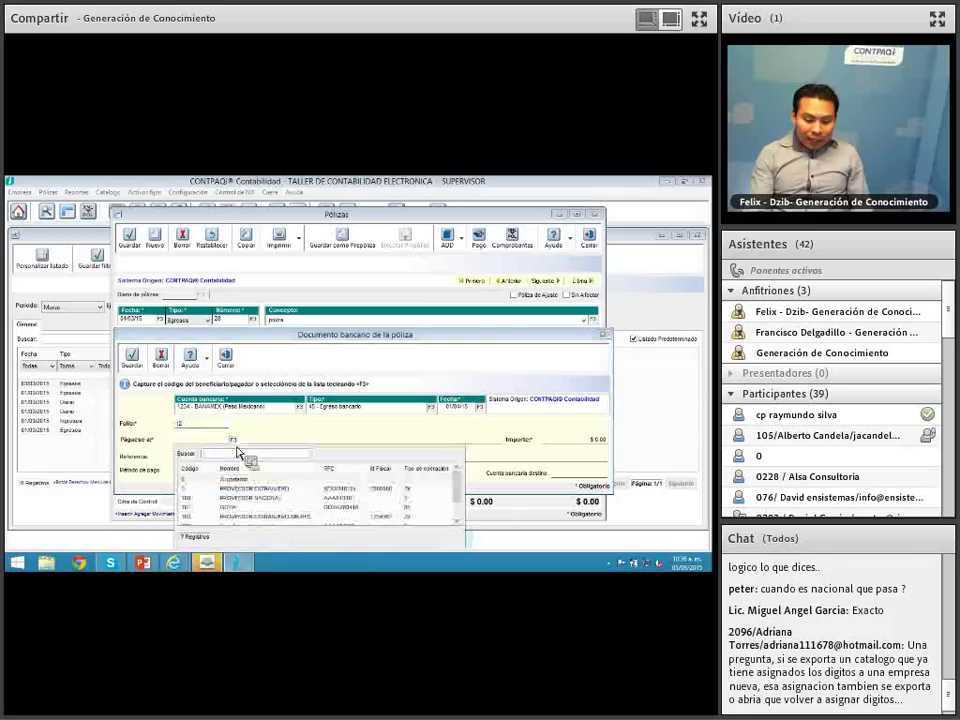
{"action": "double_click", "coordinate": [244, 500]}
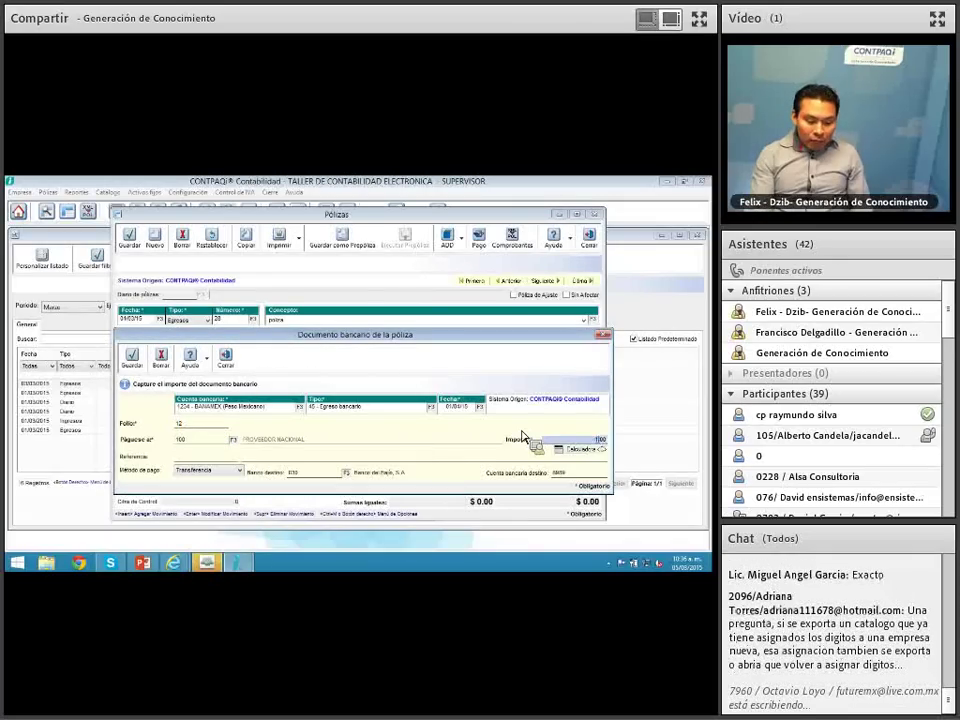
{"action": "type", "text": "1000"}
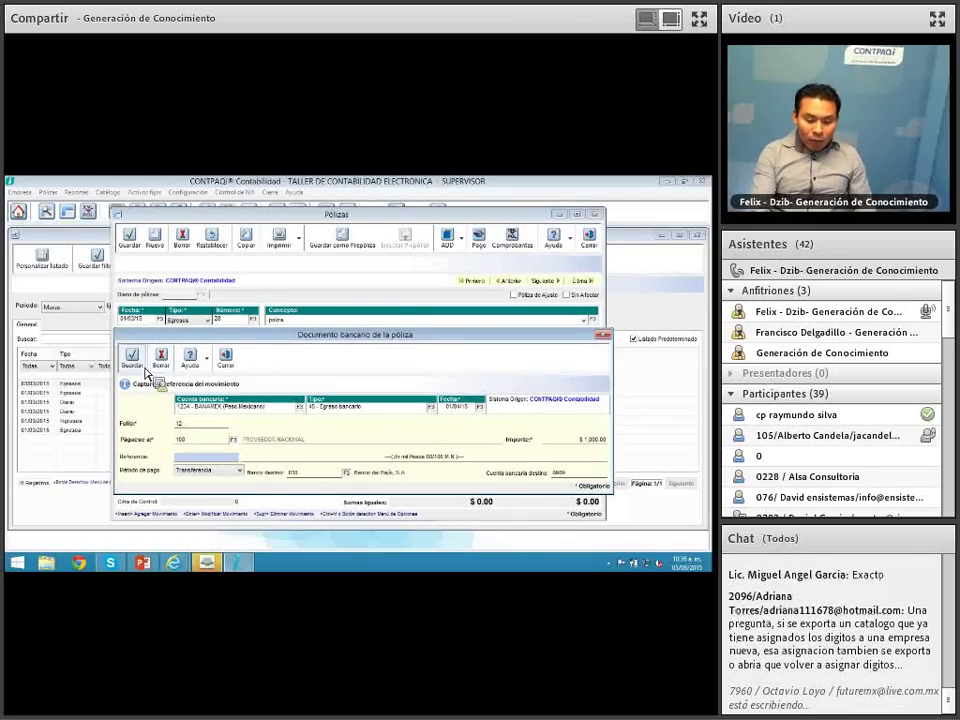
{"action": "left_click", "coordinate": [133, 357]}
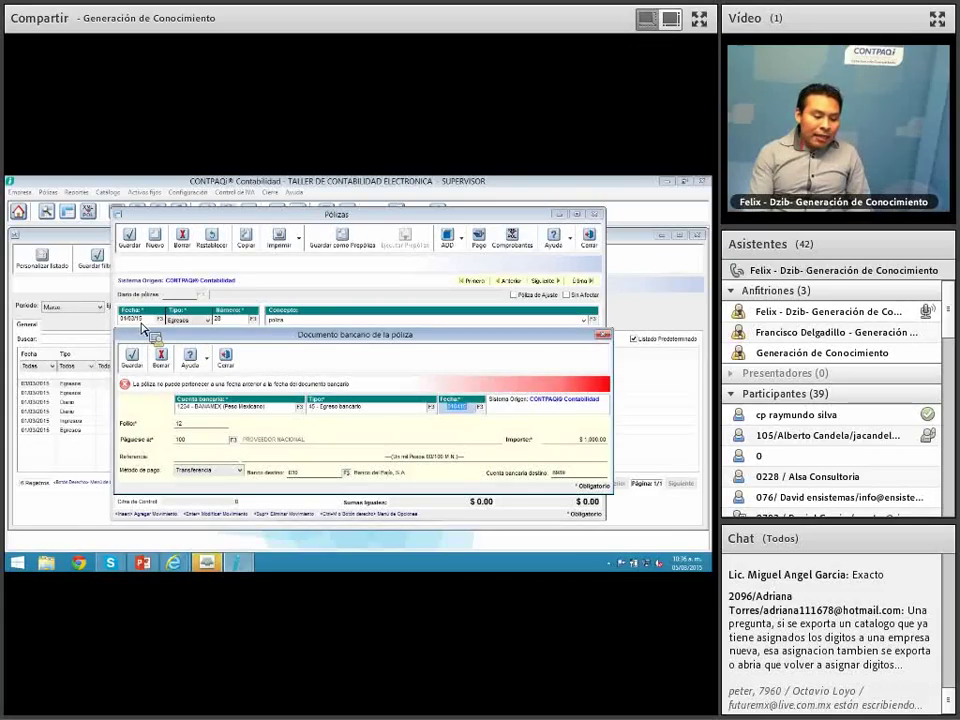
Step: Change the bank document date to March, retry saving, then close it without saving
{"action": "left_click", "coordinate": [456, 408]}
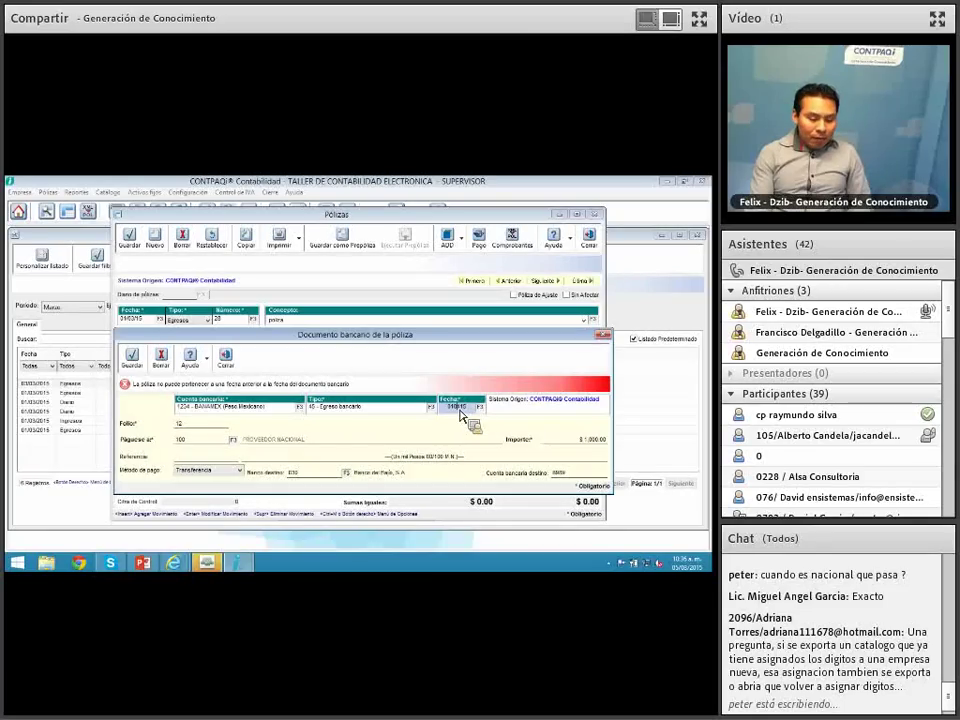
{"action": "left_click", "coordinate": [481, 408]}
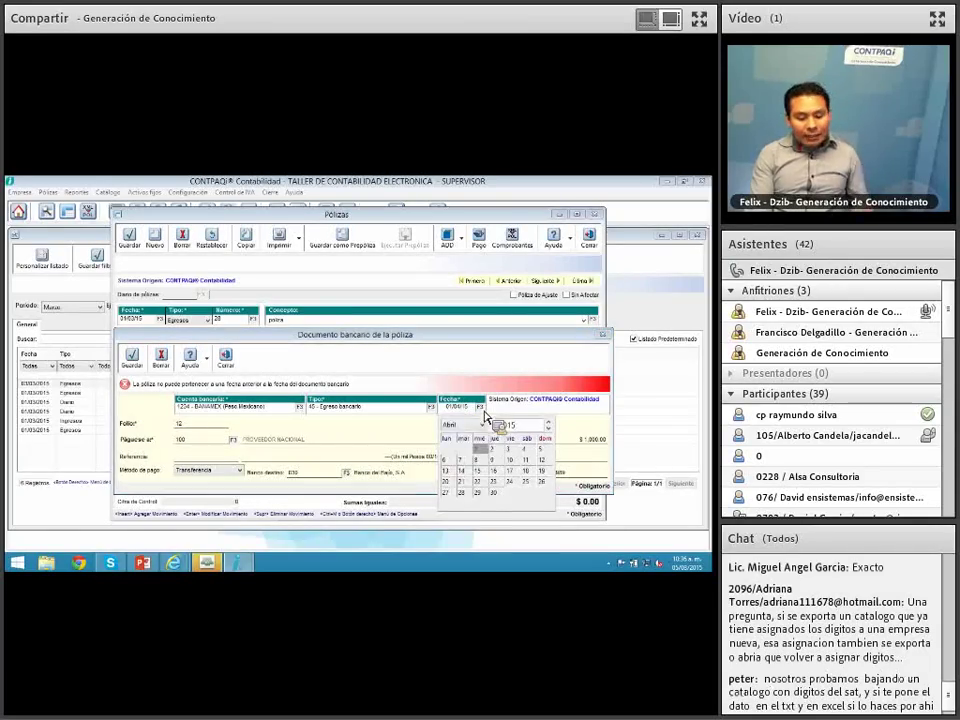
{"action": "left_click", "coordinate": [472, 425]}
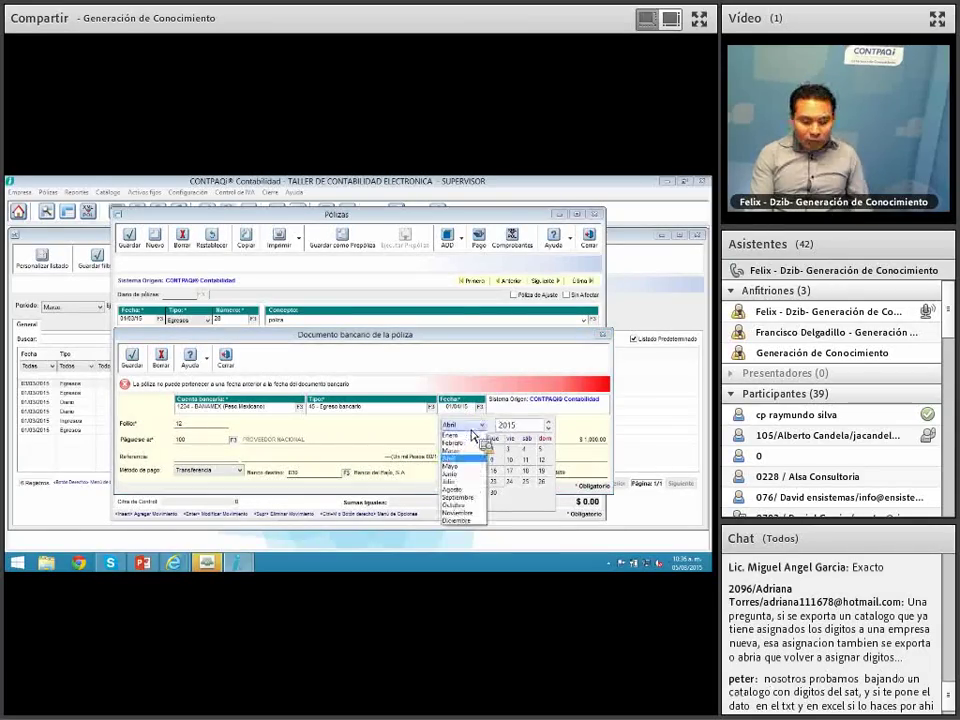
{"action": "left_click", "coordinate": [458, 450]}
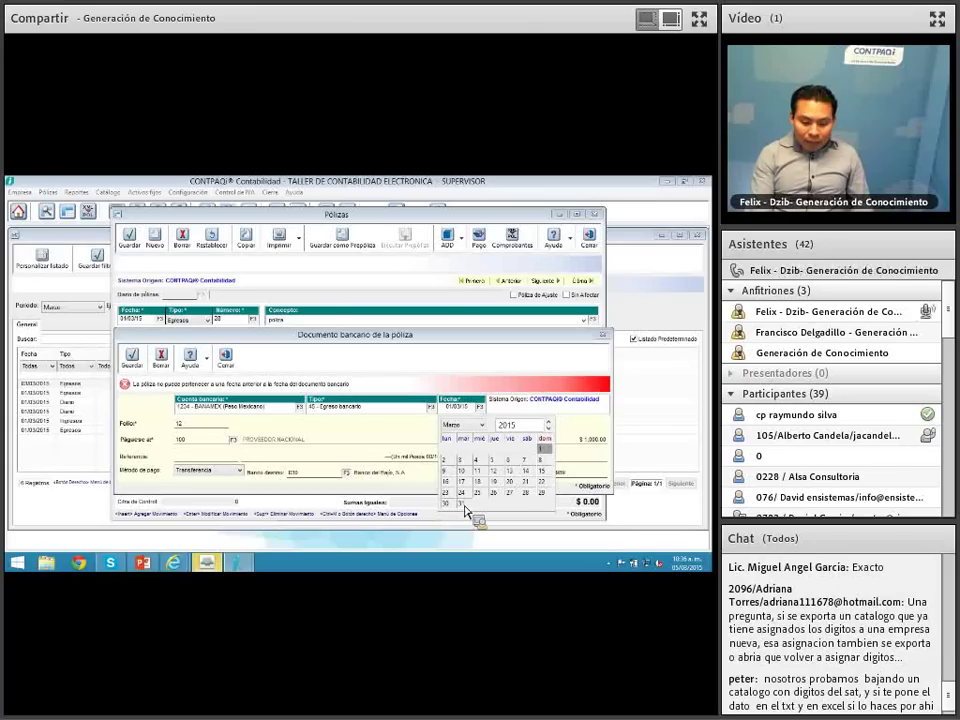
{"action": "left_click", "coordinate": [465, 502]}
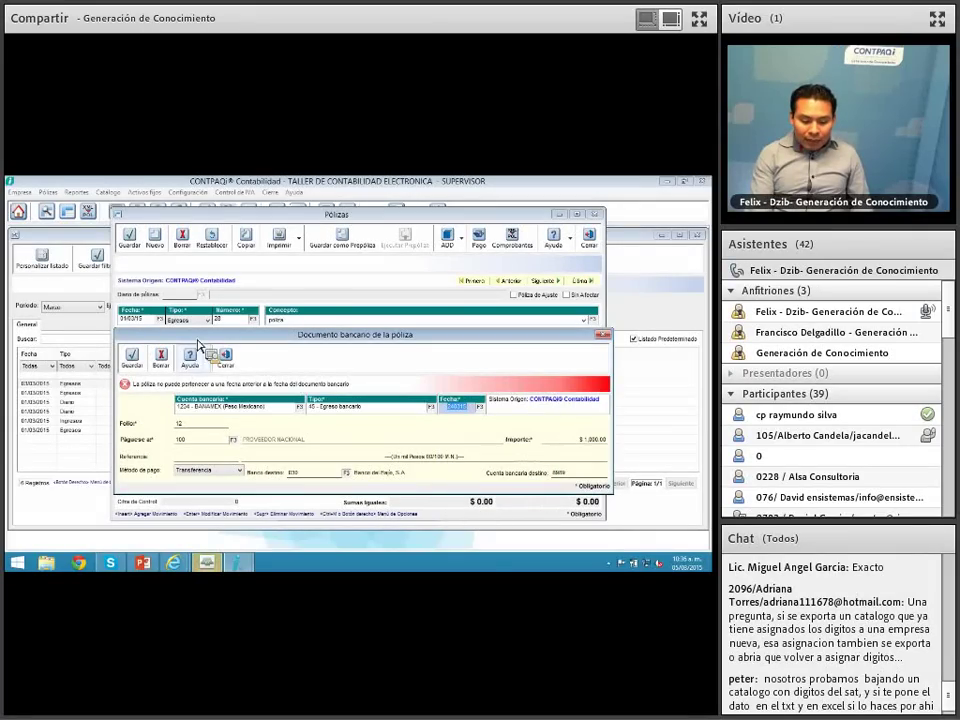
{"action": "left_click", "coordinate": [144, 369]}
{"action": "left_click", "coordinate": [144, 369]}
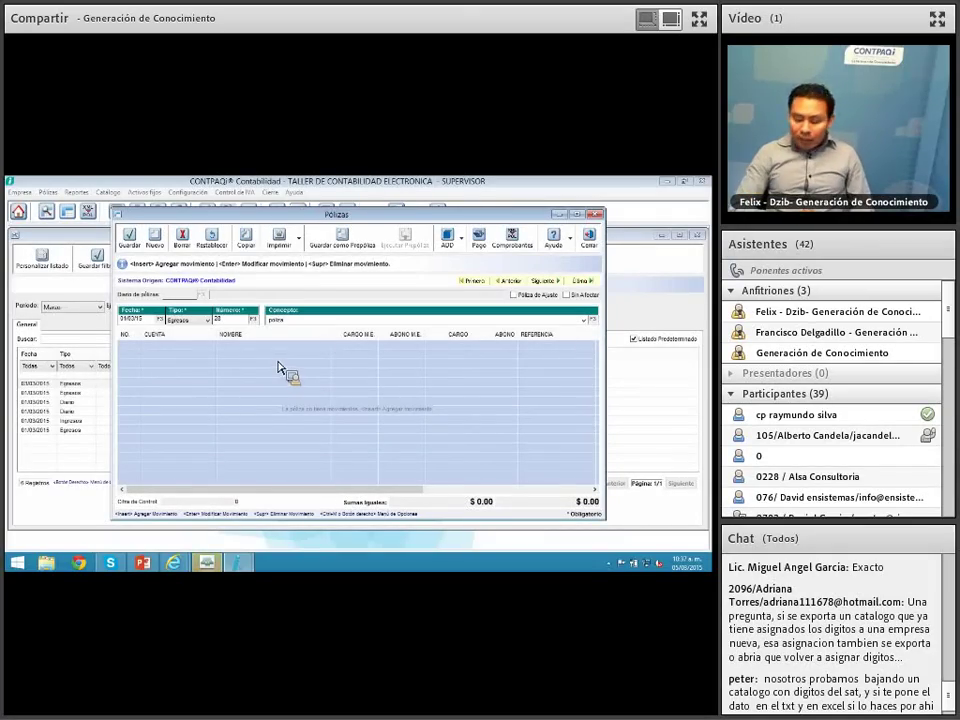
Step: Delete the Egresos póliza, then close the Pólizas window and the Listado de Pólizas
{"action": "left_click", "coordinate": [182, 237]}
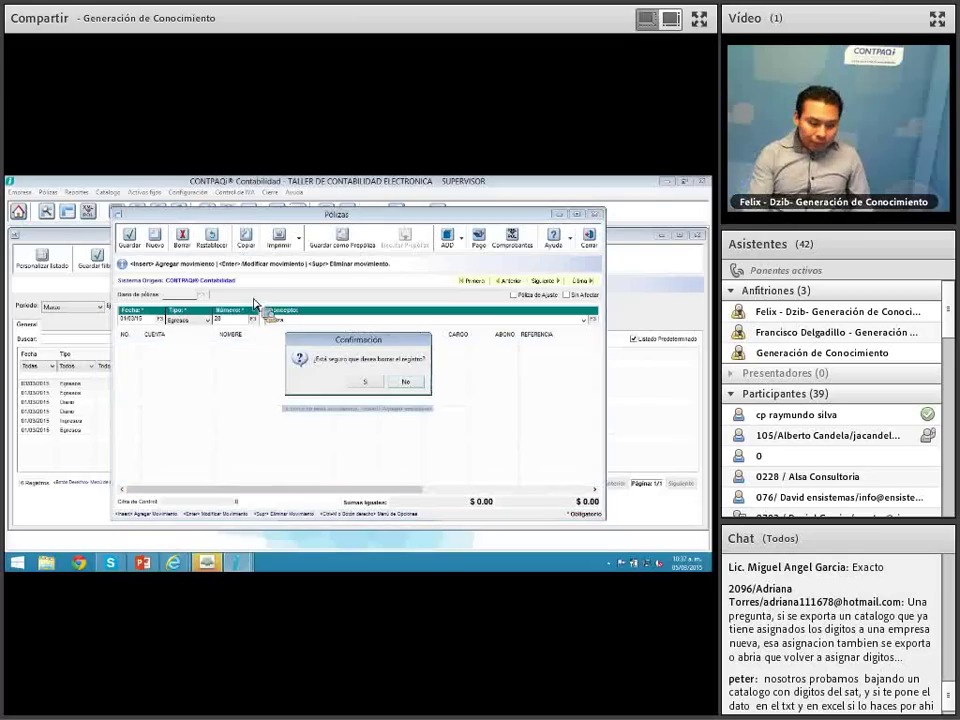
{"action": "left_click", "coordinate": [368, 383]}
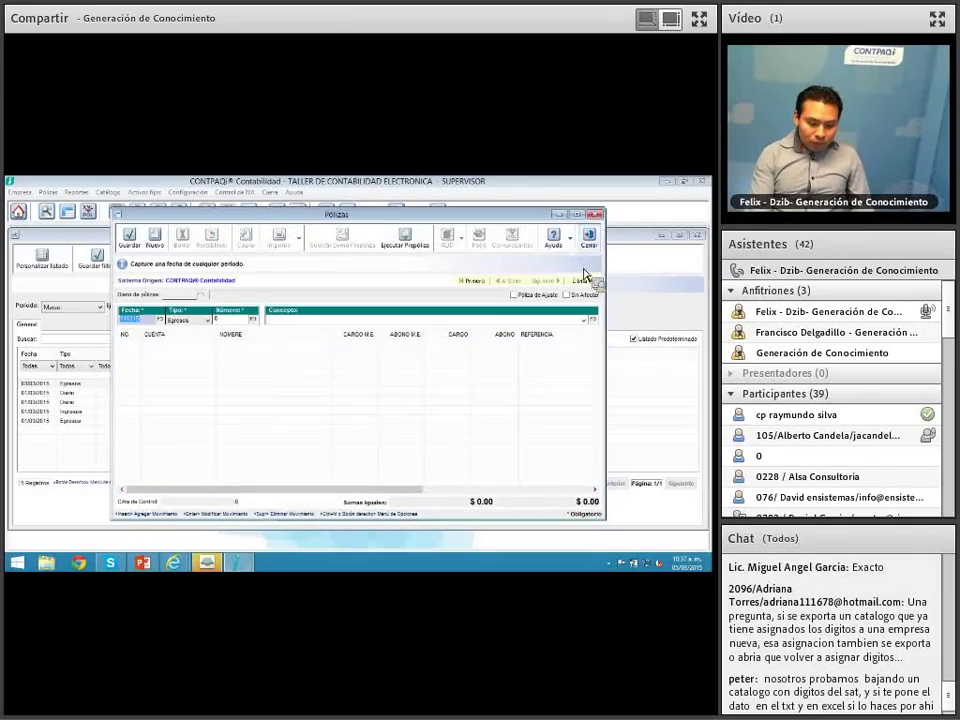
{"action": "left_click", "coordinate": [590, 240]}
{"action": "left_click", "coordinate": [304, 266]}
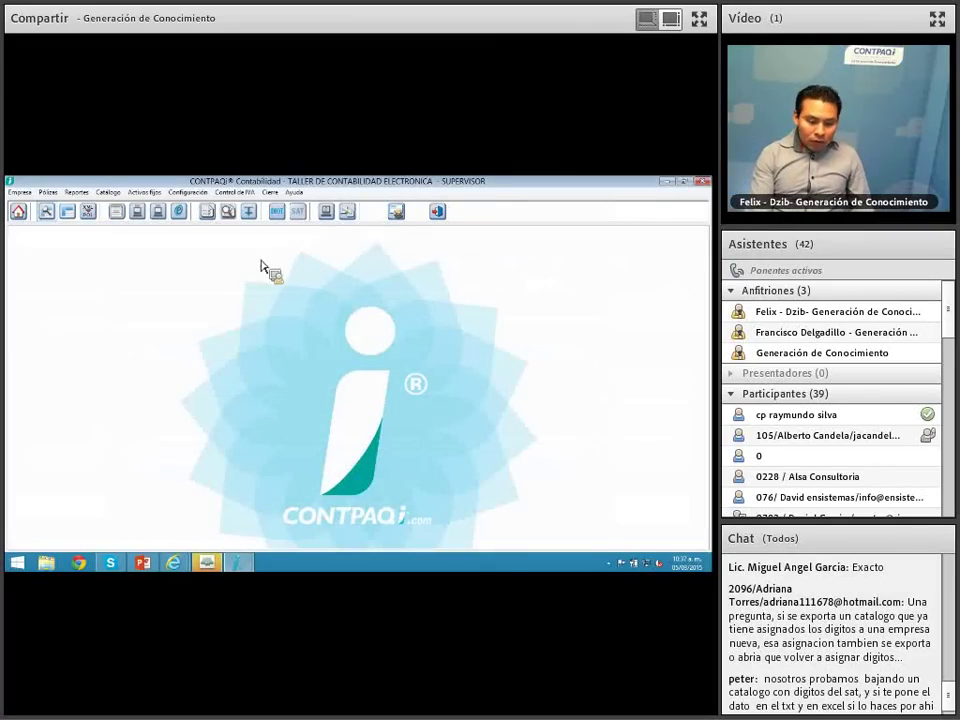
Step: Open the Padrón de proveedores and load PROVEEDOR NACIONAL's Datos Adicionales
{"action": "left_click", "coordinate": [190, 193]}
{"action": "mouse_move", "coordinate": [235, 193]}
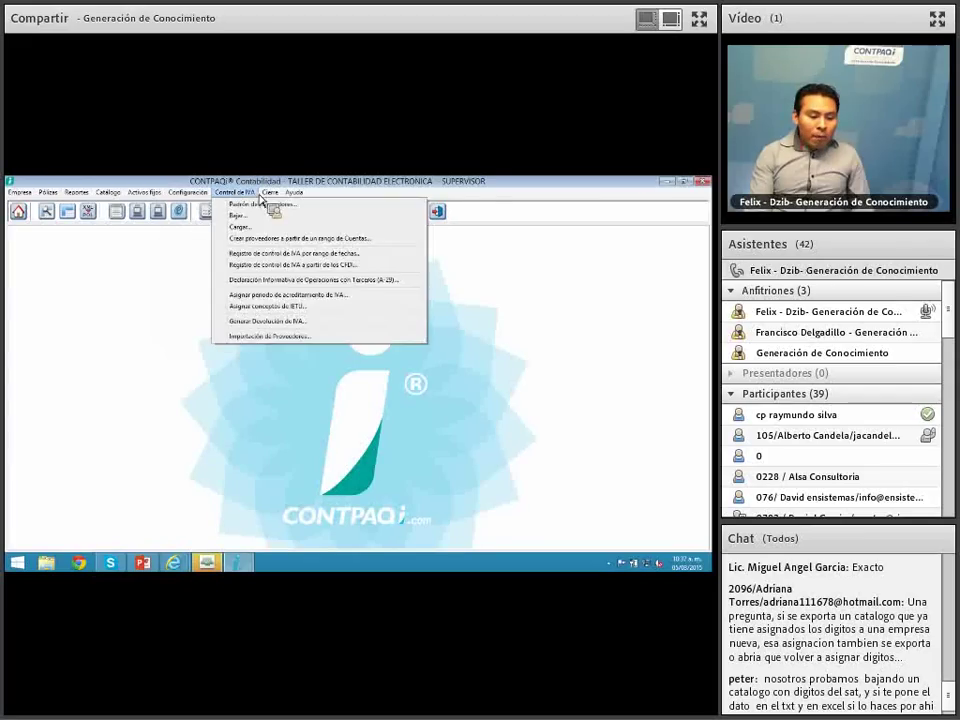
{"action": "left_click", "coordinate": [265, 208]}
{"action": "left_click", "coordinate": [325, 258]}
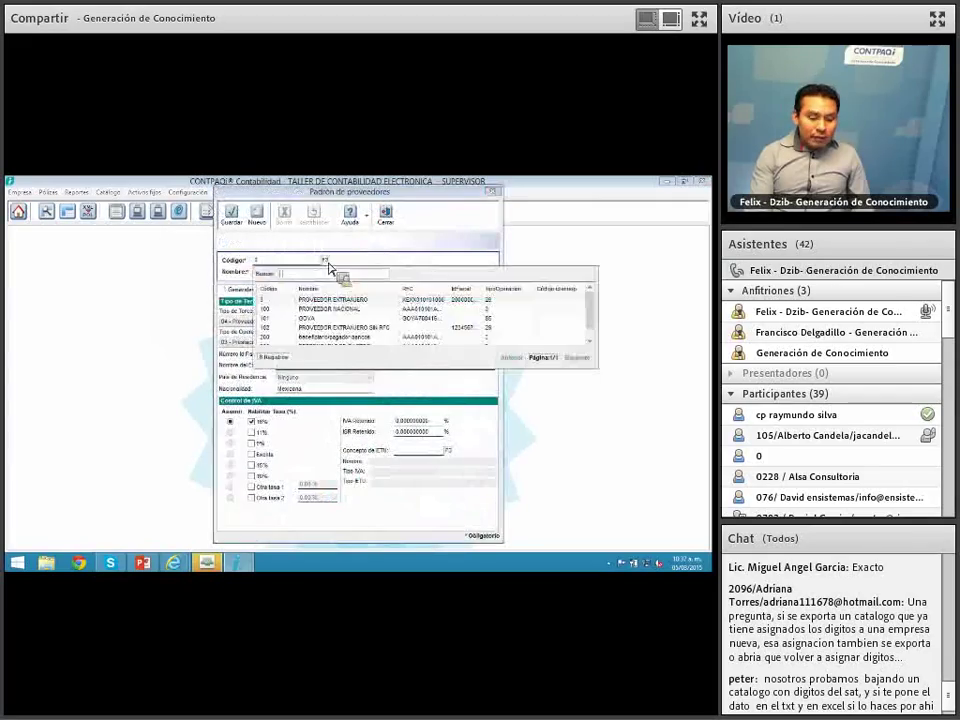
{"action": "double_click", "coordinate": [343, 274]}
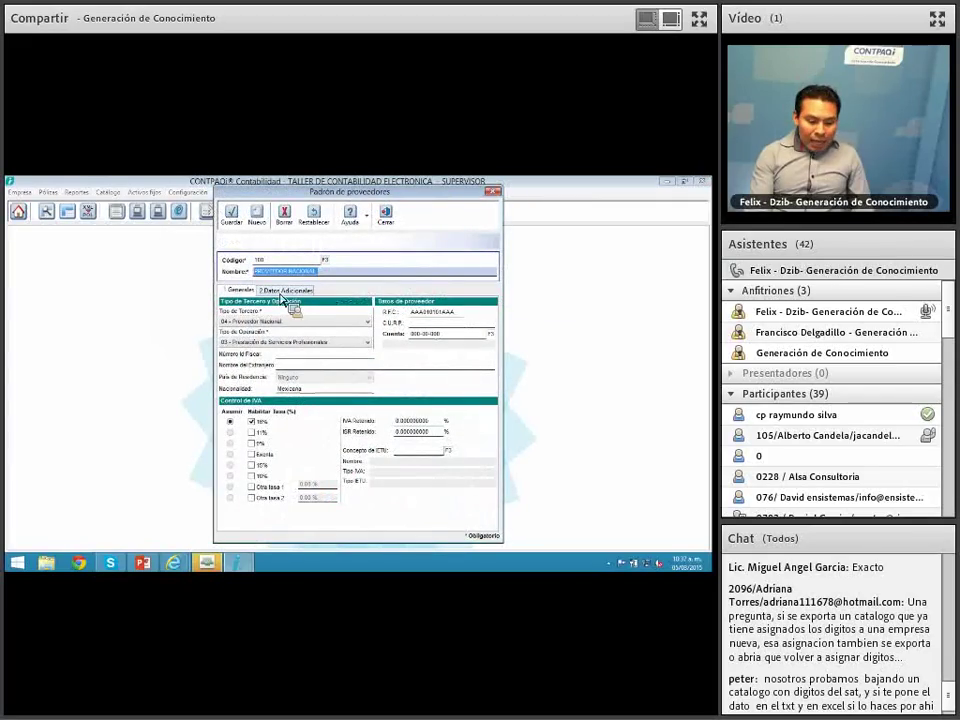
{"action": "left_click", "coordinate": [283, 292]}
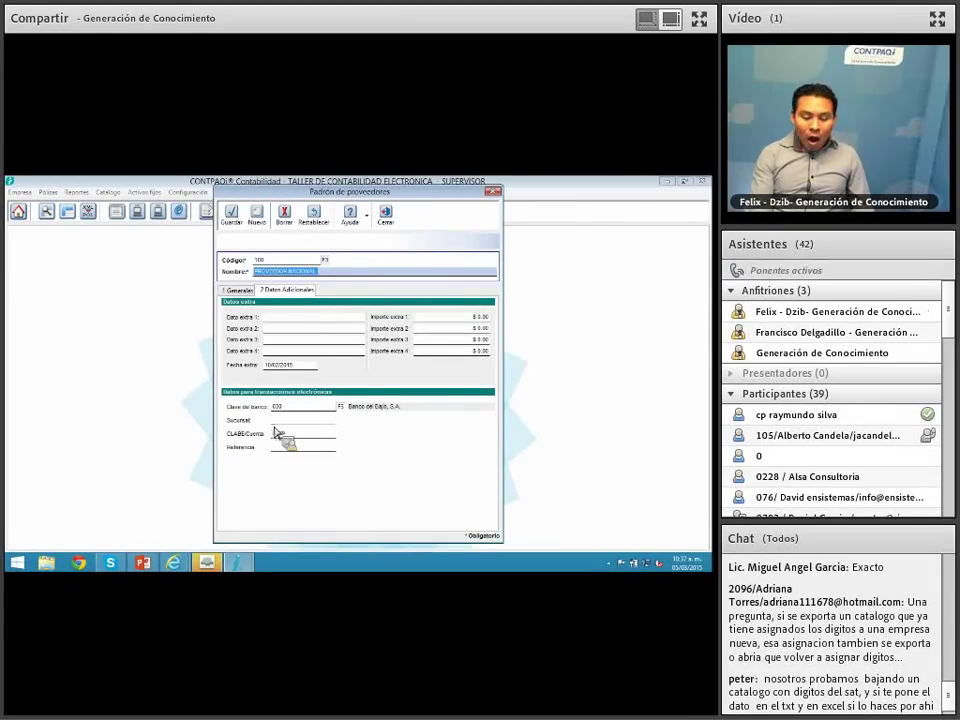
Step: Check the supplier's CLABE and bank code 030 Banco del Bajío, then close the register
{"action": "left_click", "coordinate": [272, 435]}
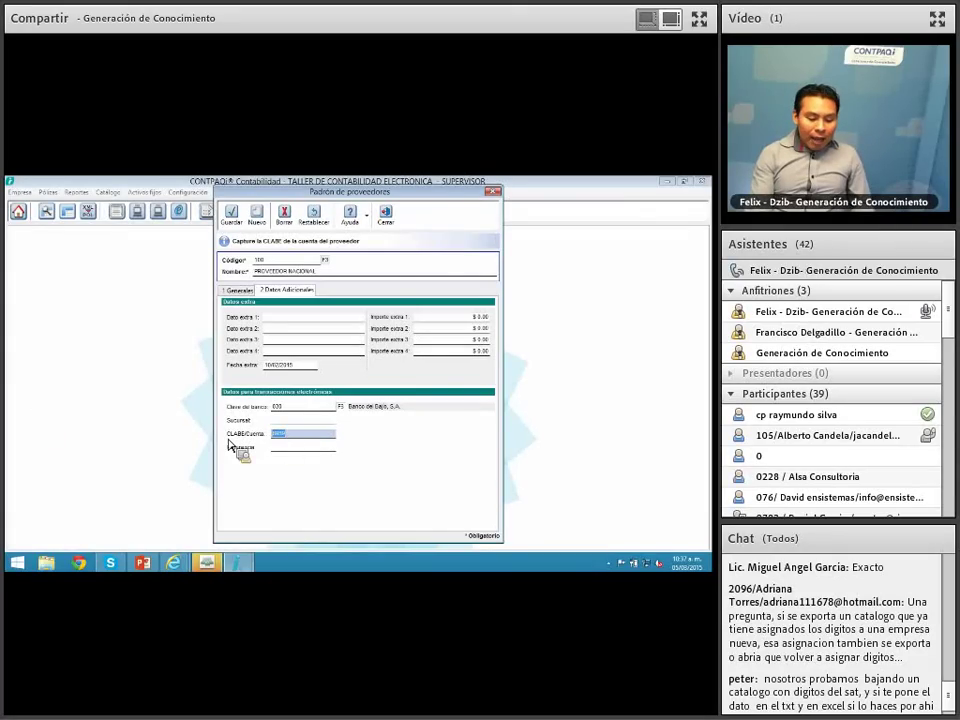
{"action": "left_click", "coordinate": [291, 437]}
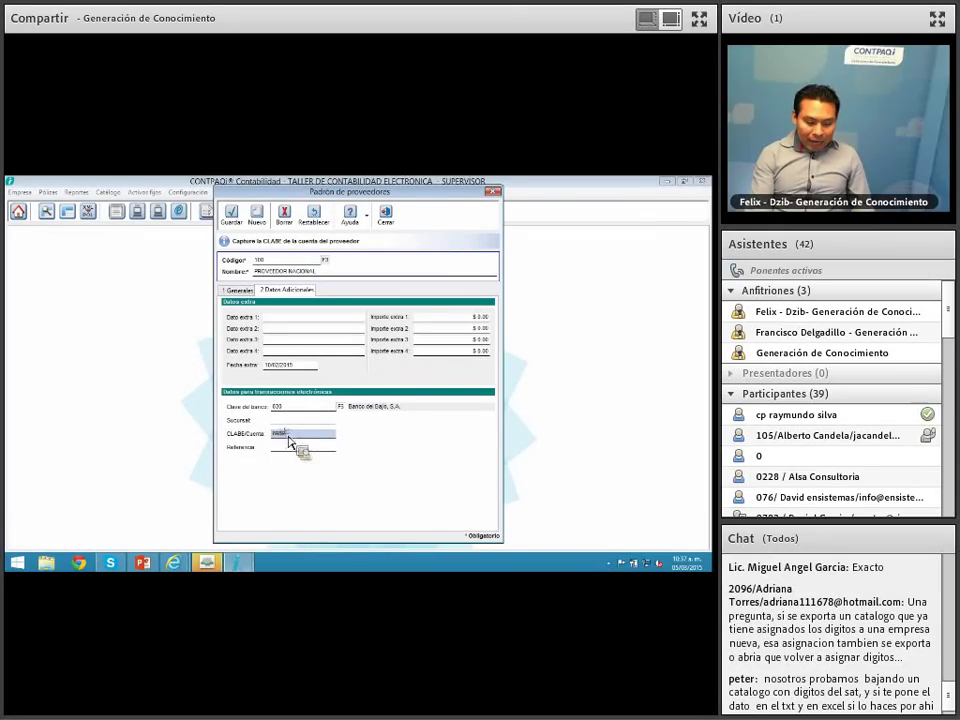
{"action": "double_click", "coordinate": [282, 435]}
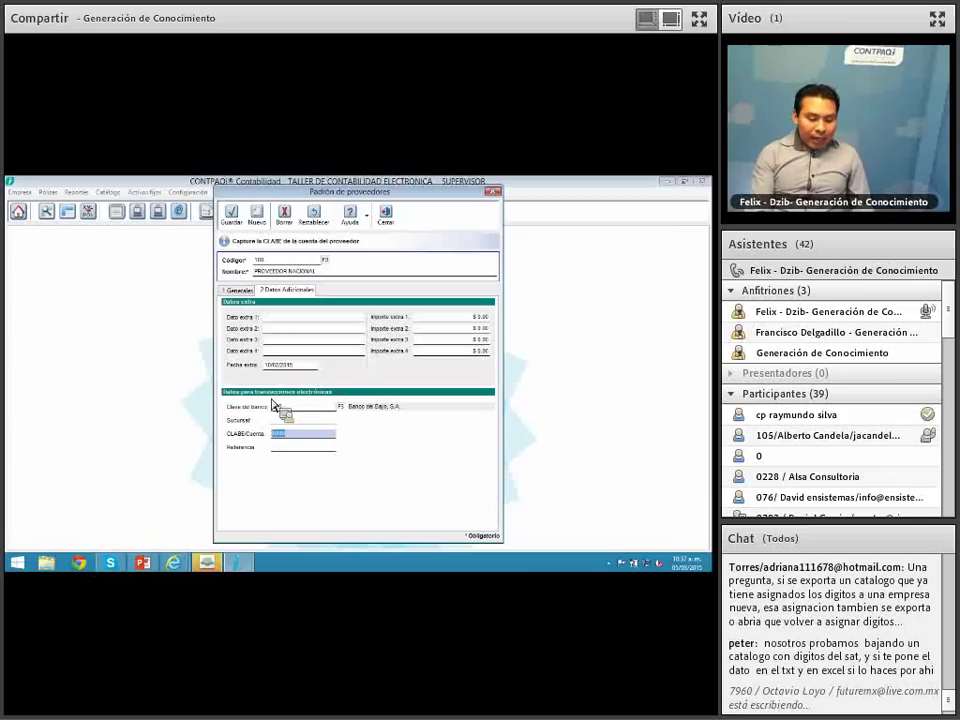
{"action": "left_click", "coordinate": [287, 405]}
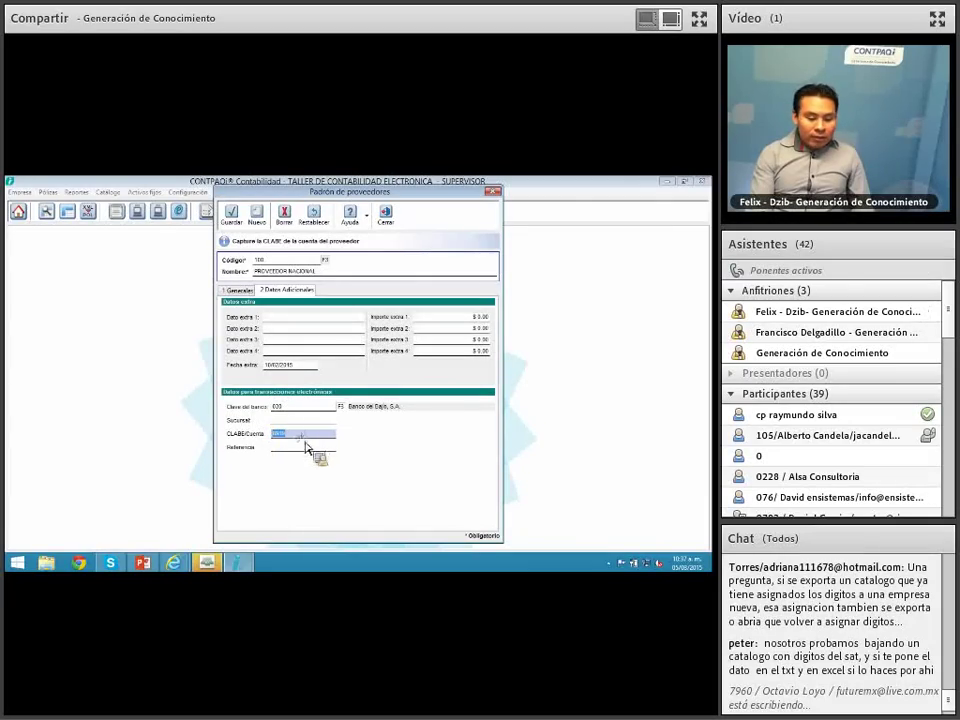
{"action": "left_click_drag", "start_coordinate": [306, 438], "coordinate": [224, 410]}
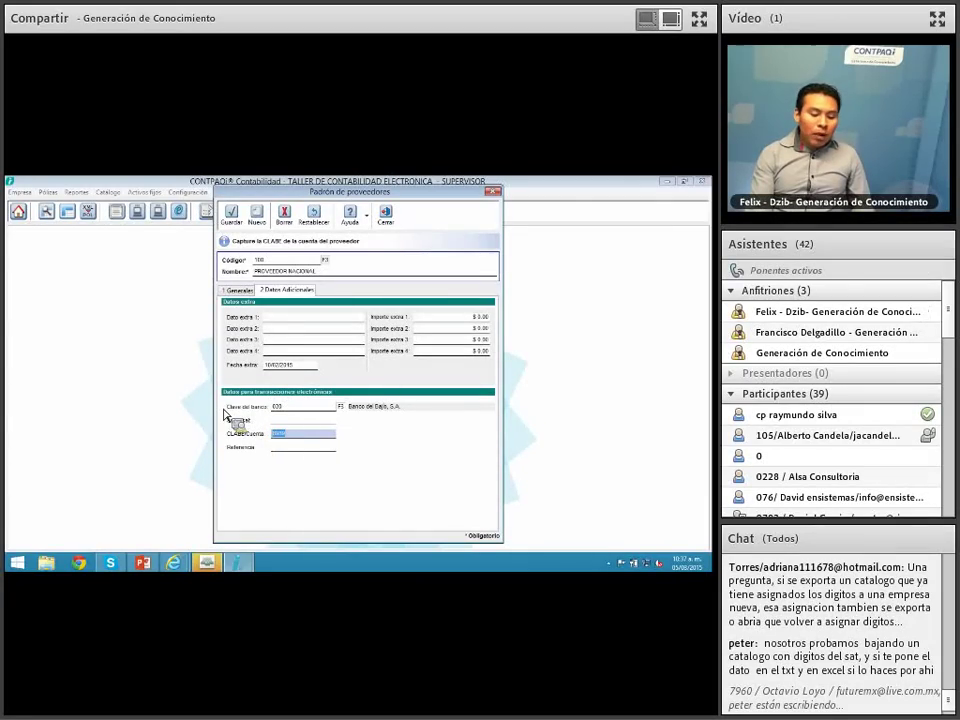
{"action": "left_click", "coordinate": [391, 221]}
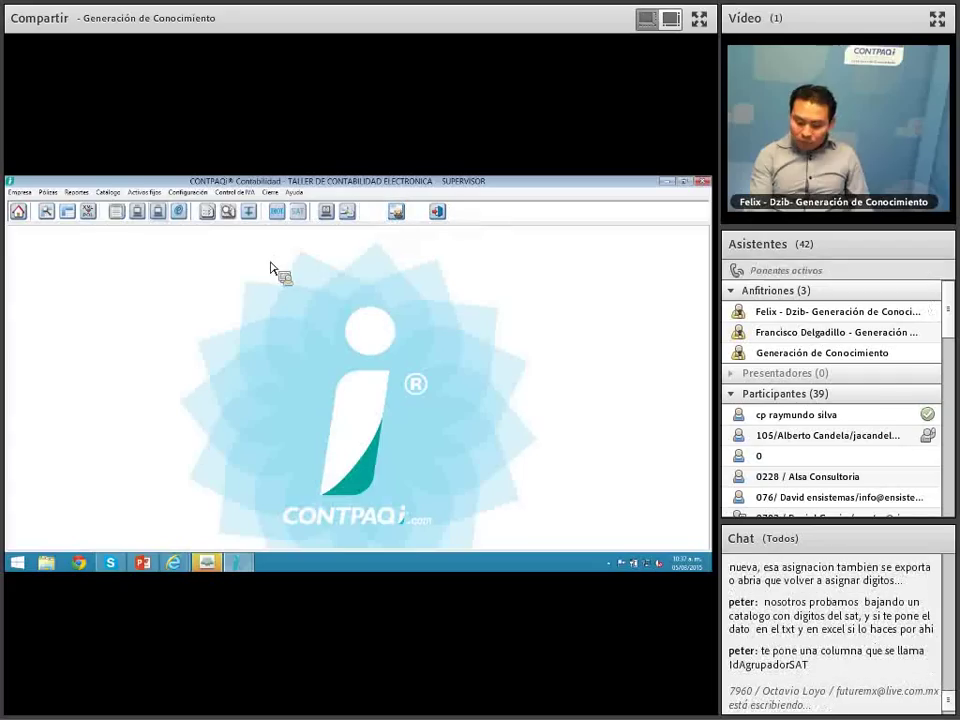
Step: Open the 'POLIZA PAGO DE COMPROBANTE EXTRANJERO' póliza and choose ADD > Asociar comprobante extranjero
{"action": "left_click", "coordinate": [67, 211]}
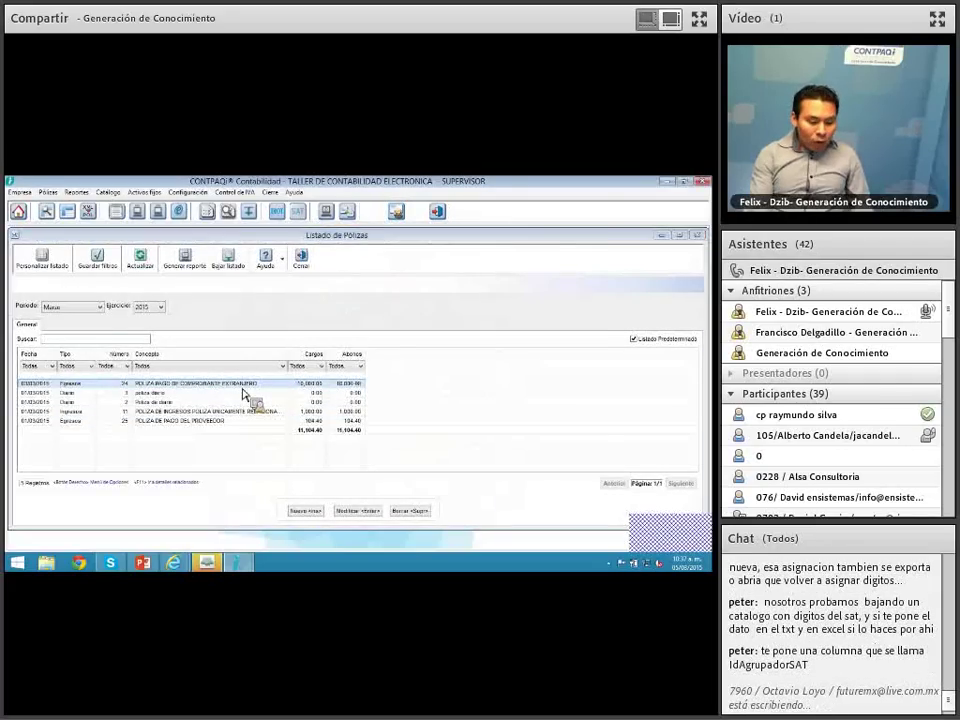
{"action": "double_click", "coordinate": [243, 394]}
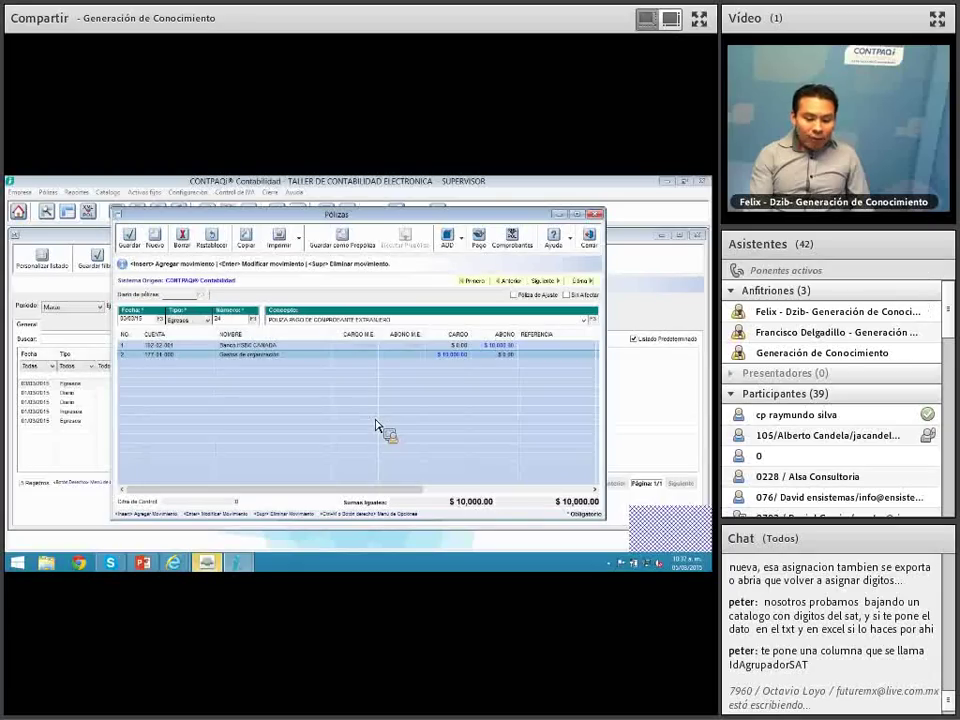
{"action": "left_click_drag", "start_coordinate": [437, 216], "coordinate": [417, 214]}
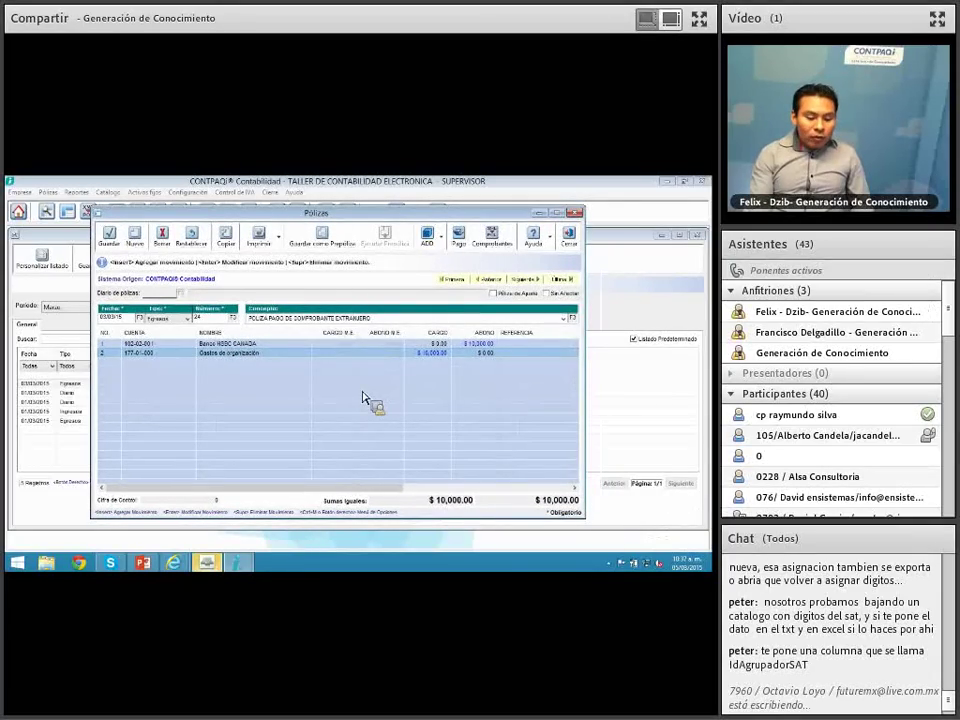
{"action": "left_click", "coordinate": [441, 237]}
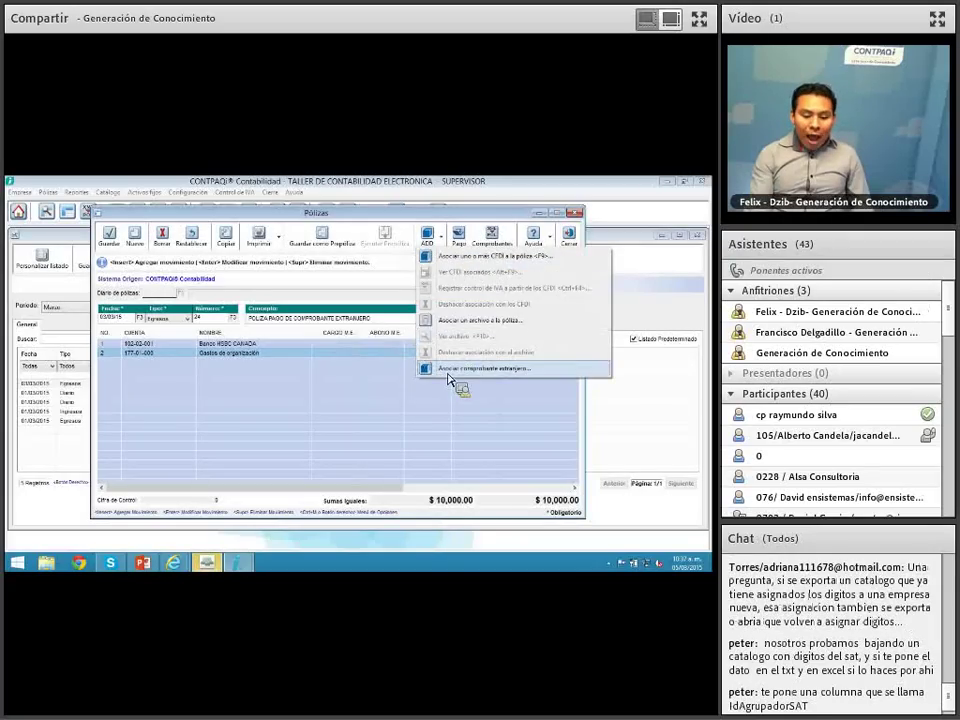
{"action": "left_click", "coordinate": [448, 368]}
{"action": "left_click_drag", "start_coordinate": [359, 298], "coordinate": [350, 285]}
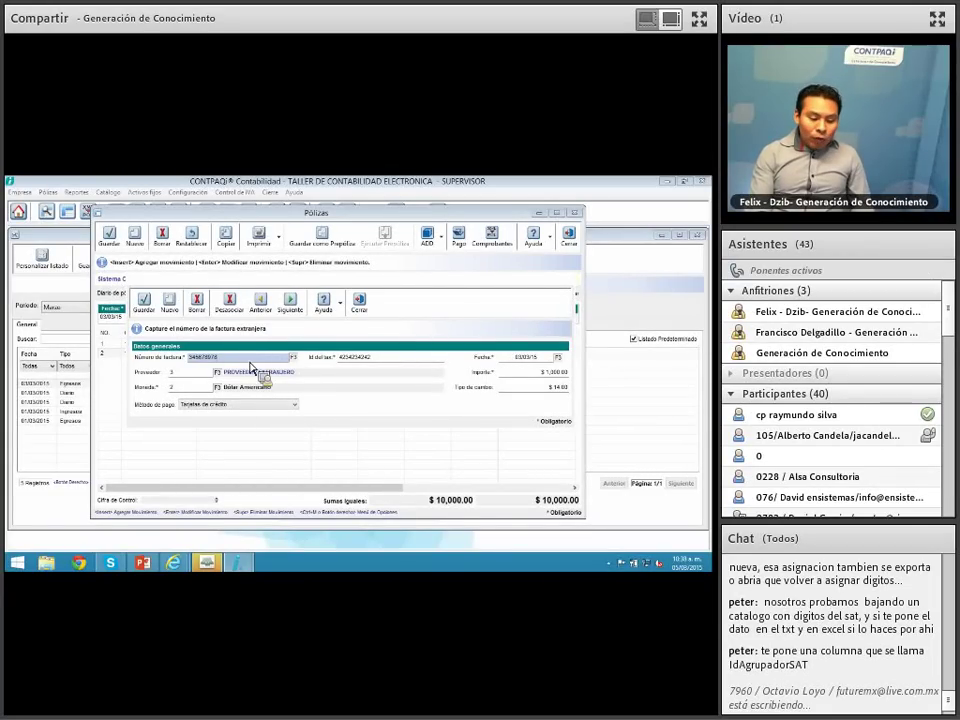
Step: Browse the registered foreign invoice numbers with F3 and pick one for the payment
{"action": "left_click", "coordinate": [294, 358]}
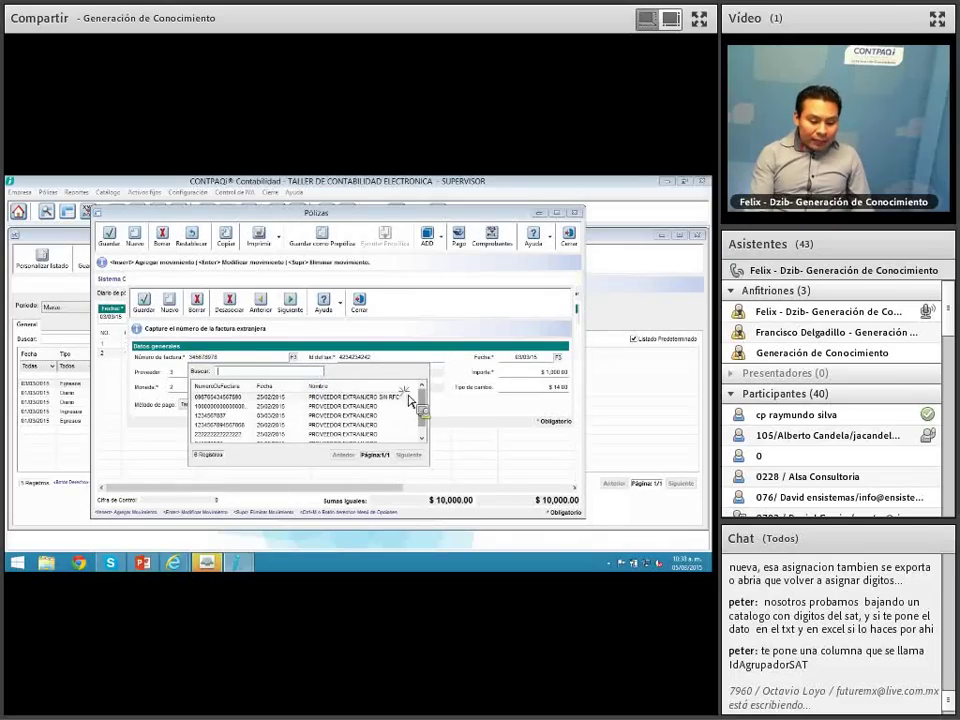
{"action": "left_click", "coordinate": [425, 437]}
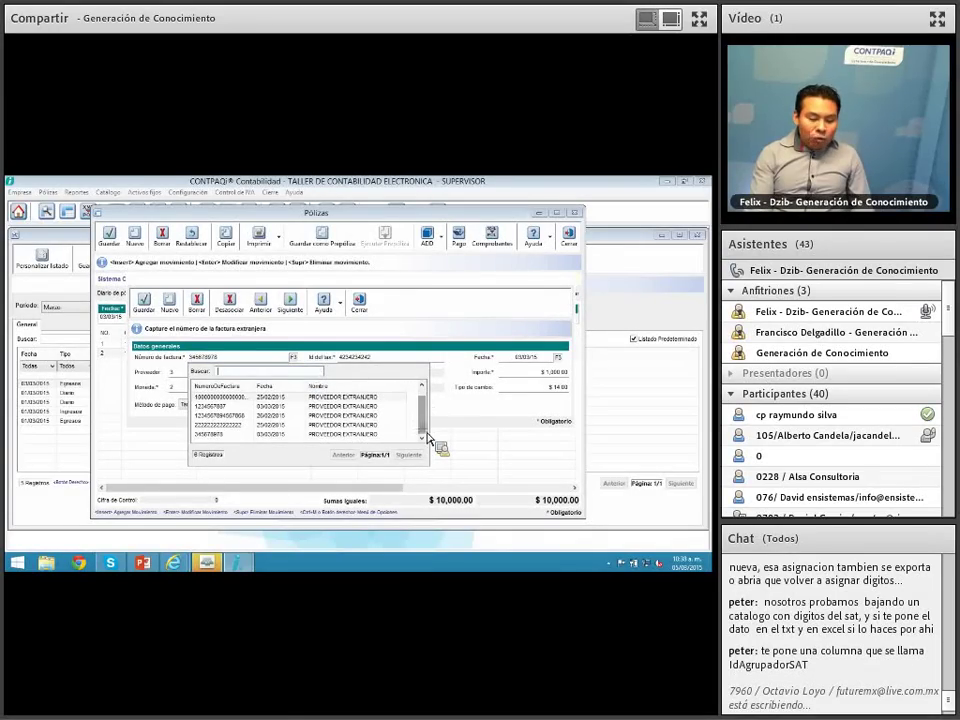
{"action": "left_click_drag", "start_coordinate": [427, 433], "coordinate": [427, 399]}
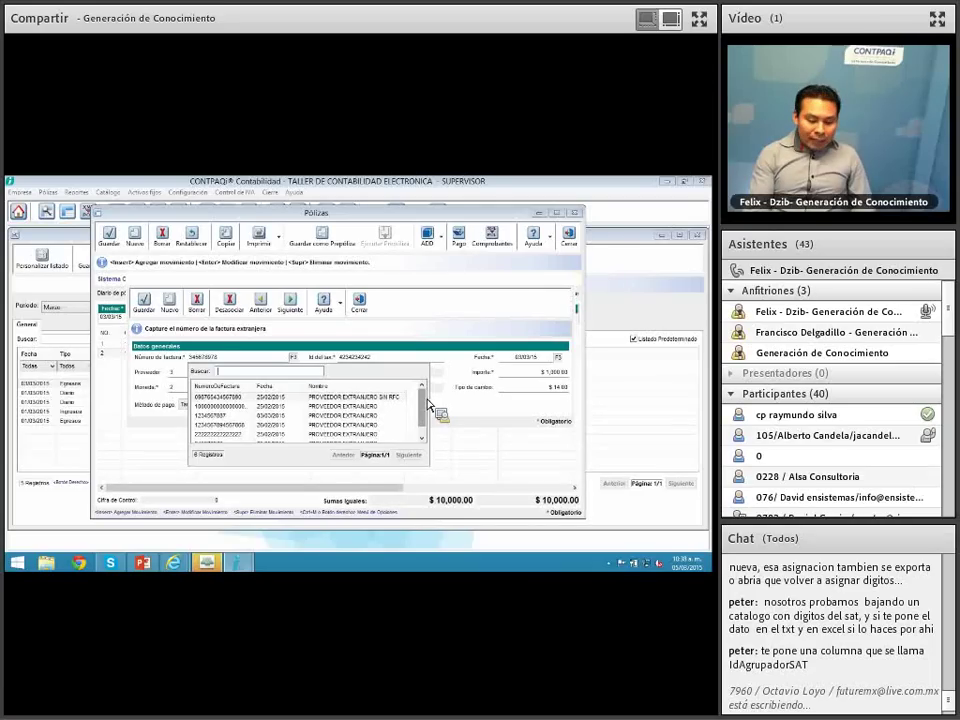
{"action": "left_click_drag", "start_coordinate": [412, 387], "coordinate": [429, 386]}
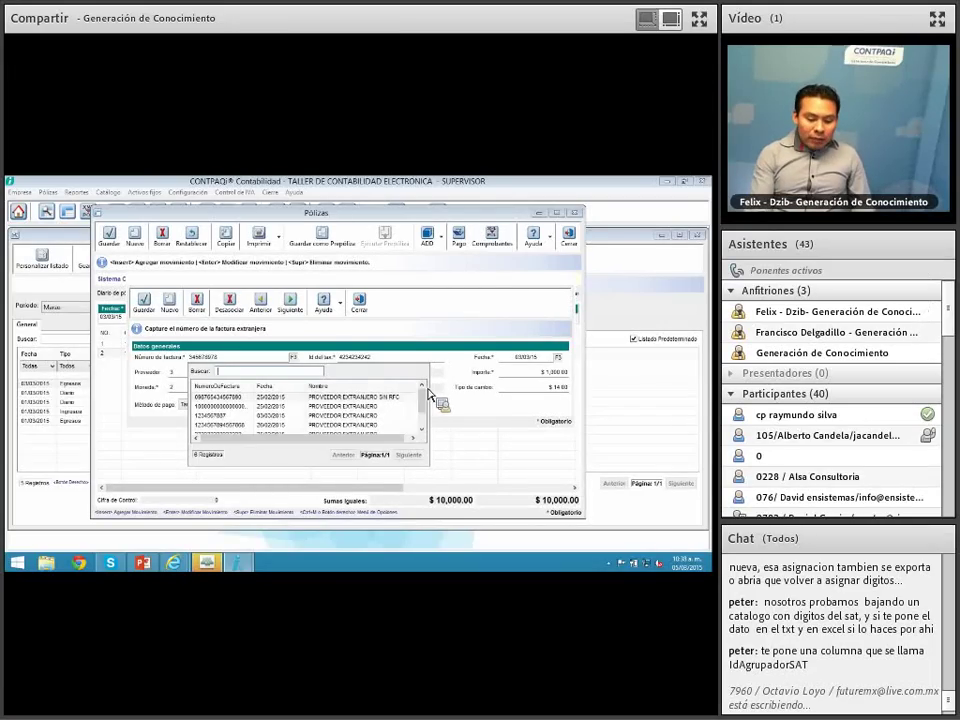
{"action": "mouse_move", "coordinate": [397, 438]}
{"action": "left_mouse_down"}
{"action": "mouse_move", "coordinate": [398, 428]}
{"action": "mouse_move", "coordinate": [402, 440]}
{"action": "left_mouse_up"}
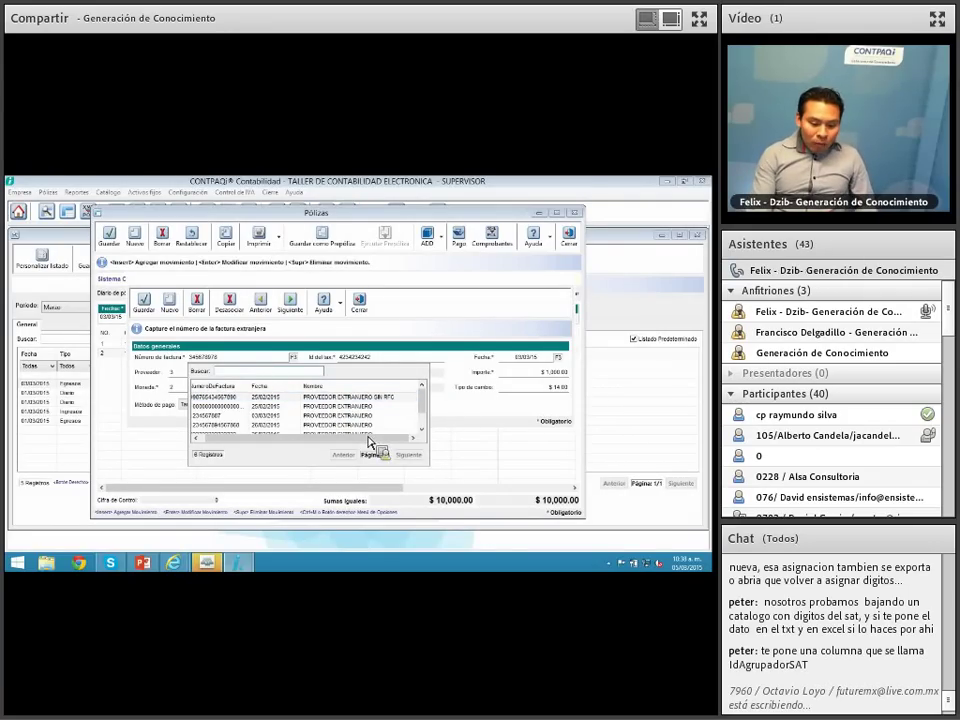
{"action": "scroll", "coordinate": [428, 415], "scroll_direction": "down", "scroll_amount": 2}
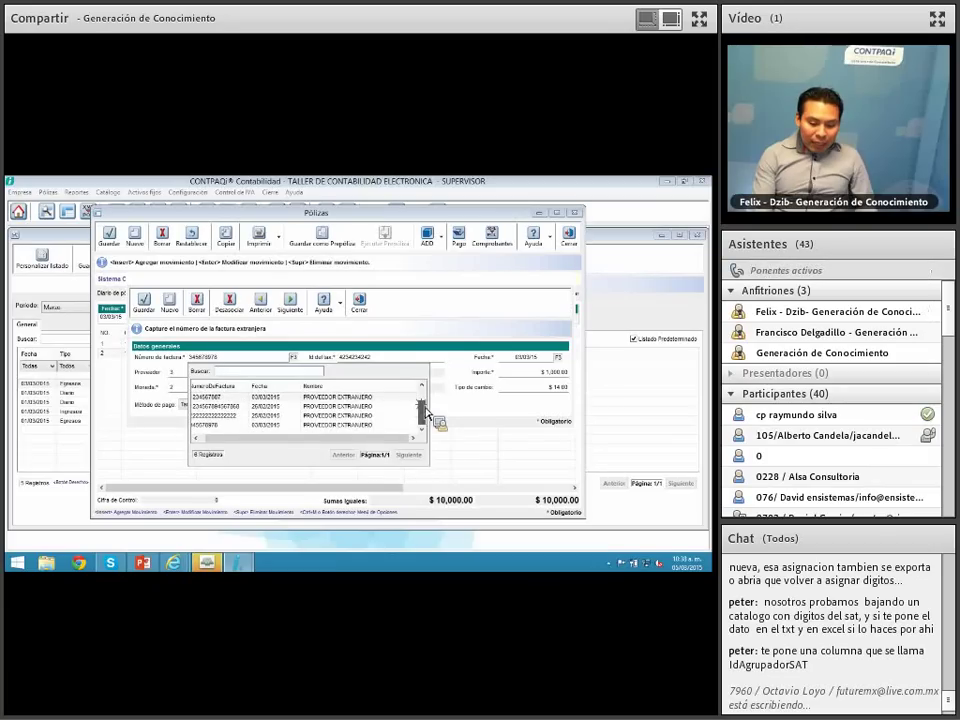
{"action": "scroll", "coordinate": [428, 425], "scroll_direction": "up", "scroll_amount": 2}
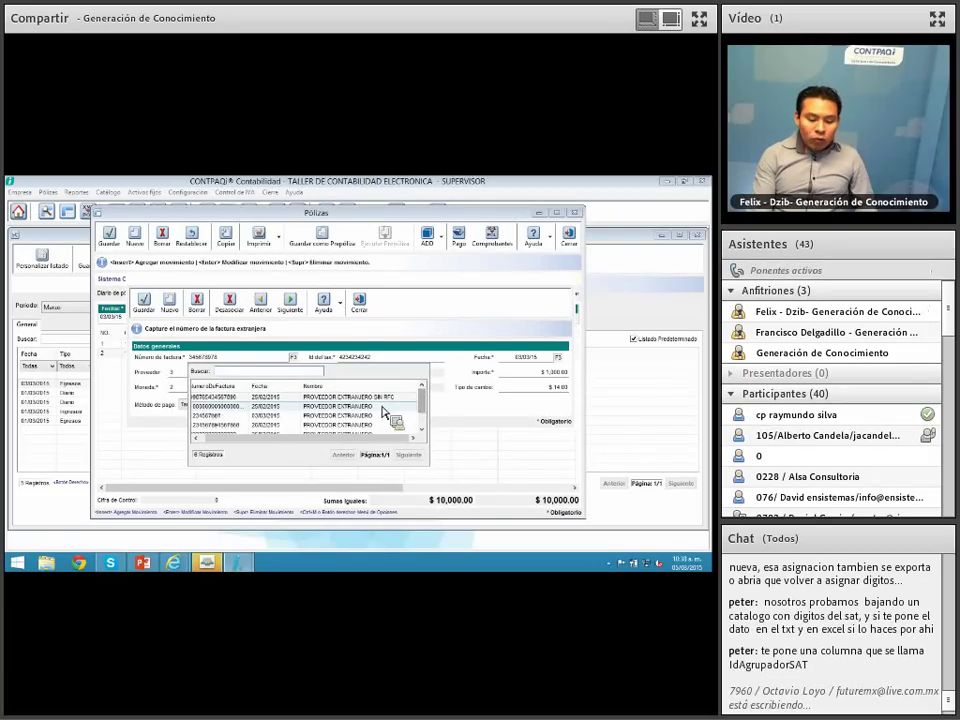
{"action": "double_click", "coordinate": [354, 427]}
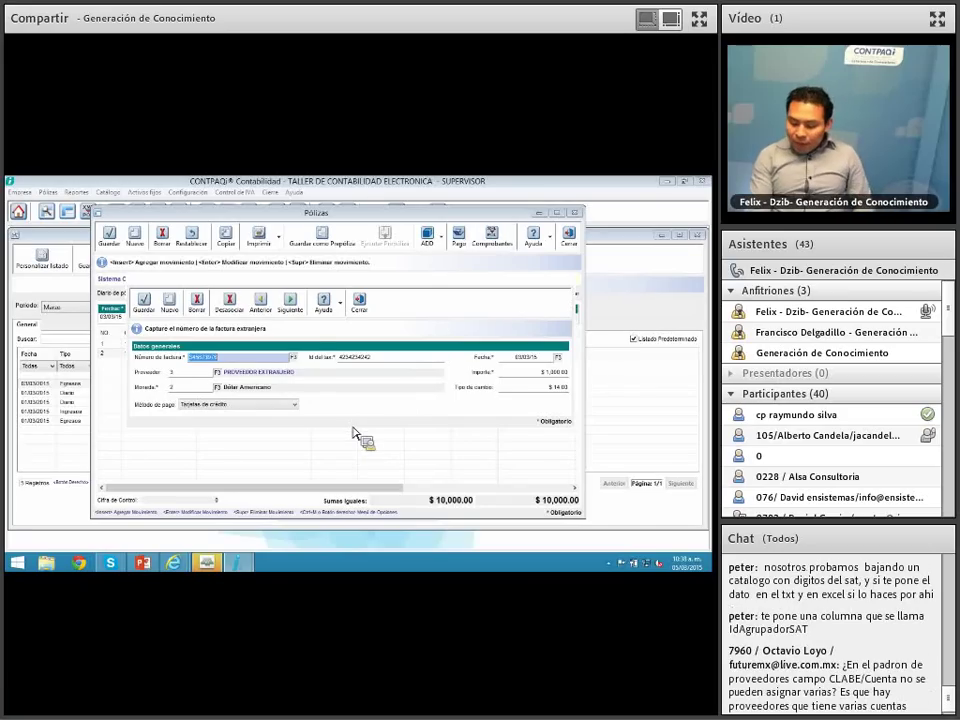
Step: Recheck the invoice list with the Nombre column widened, then close the foreign invoice form
{"action": "left_click", "coordinate": [295, 358]}
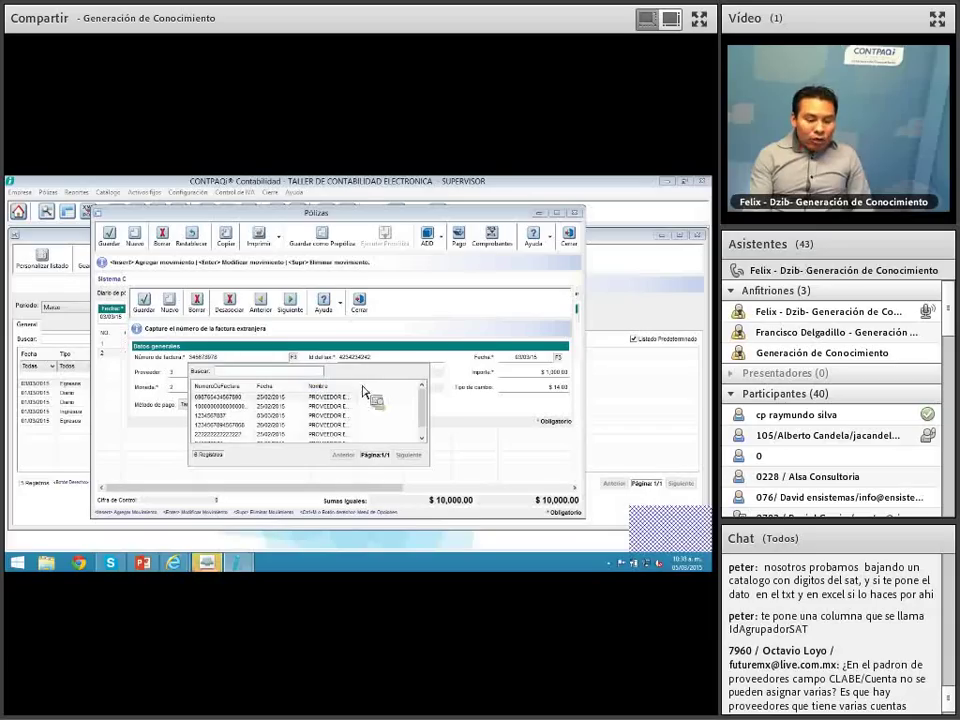
{"action": "left_click_drag", "start_coordinate": [364, 387], "coordinate": [407, 389]}
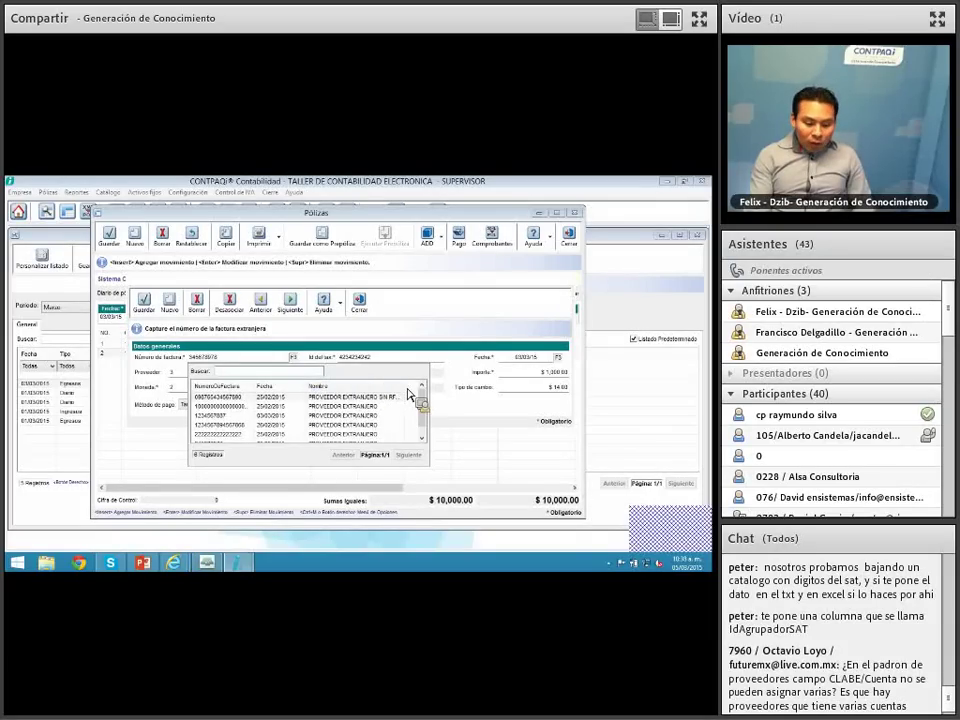
{"action": "left_click", "coordinate": [422, 440]}
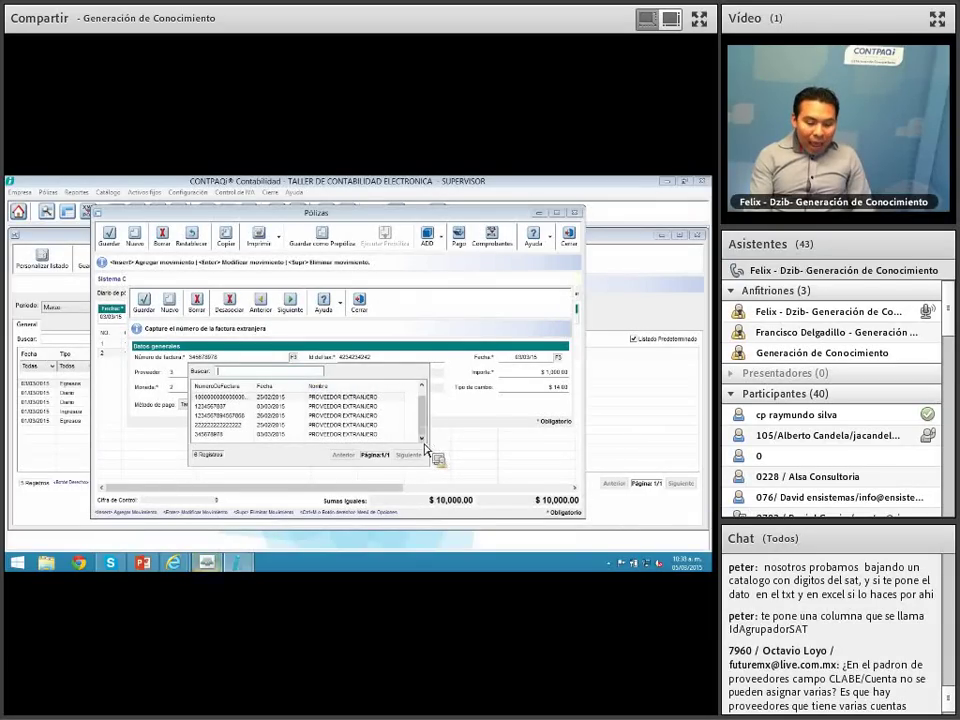
{"action": "key", "text": "Escape"}
{"action": "key", "text": "Escape"}
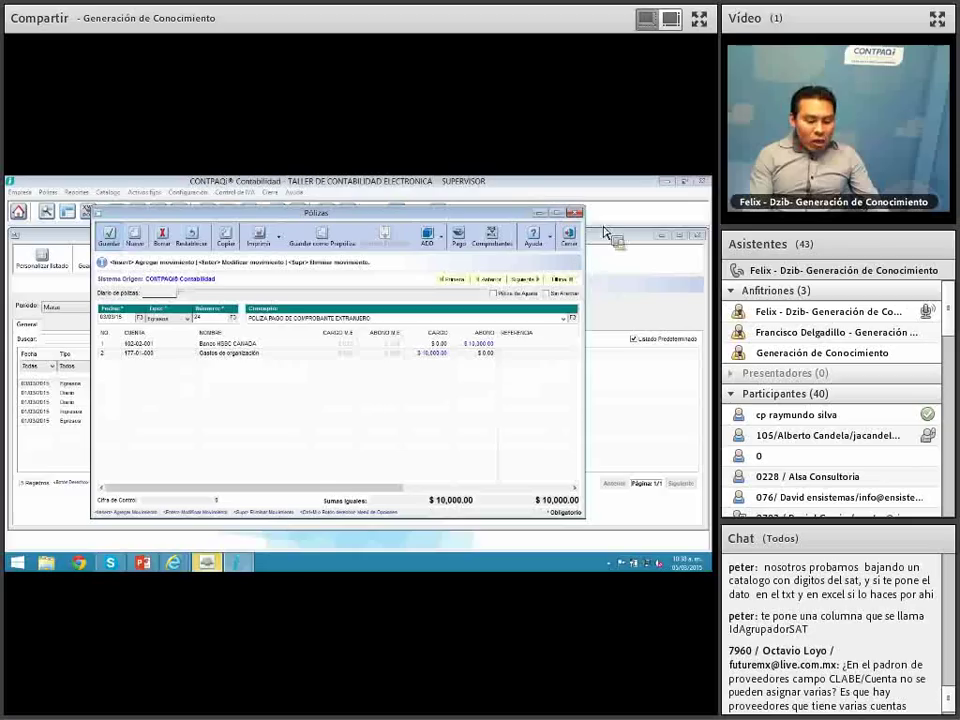
Step: Close the póliza windows and load PROVEEDOR EXTRANJERO in the Padrón de proveedores
{"action": "left_click", "coordinate": [569, 237]}
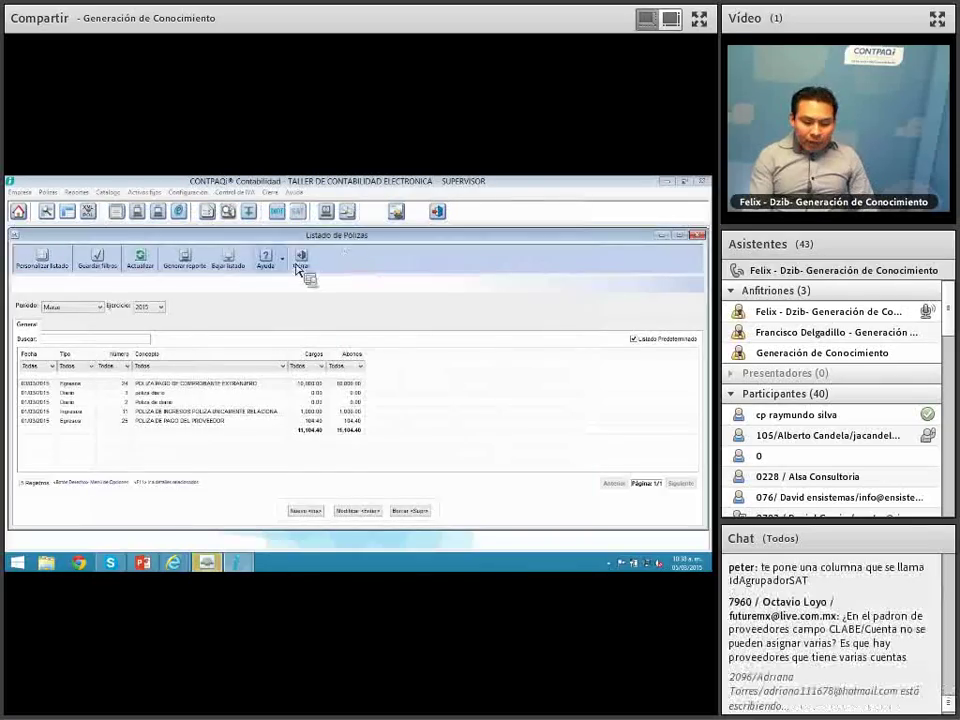
{"action": "left_click", "coordinate": [303, 265]}
{"action": "left_click", "coordinate": [234, 191]}
{"action": "left_click", "coordinate": [238, 215]}
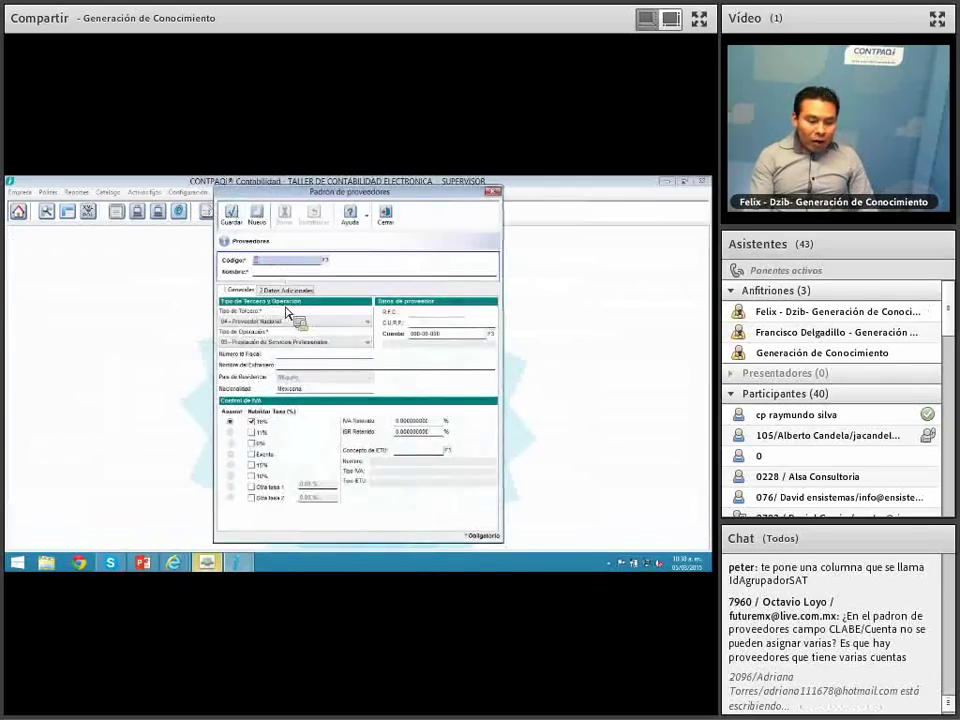
{"action": "left_click", "coordinate": [325, 261]}
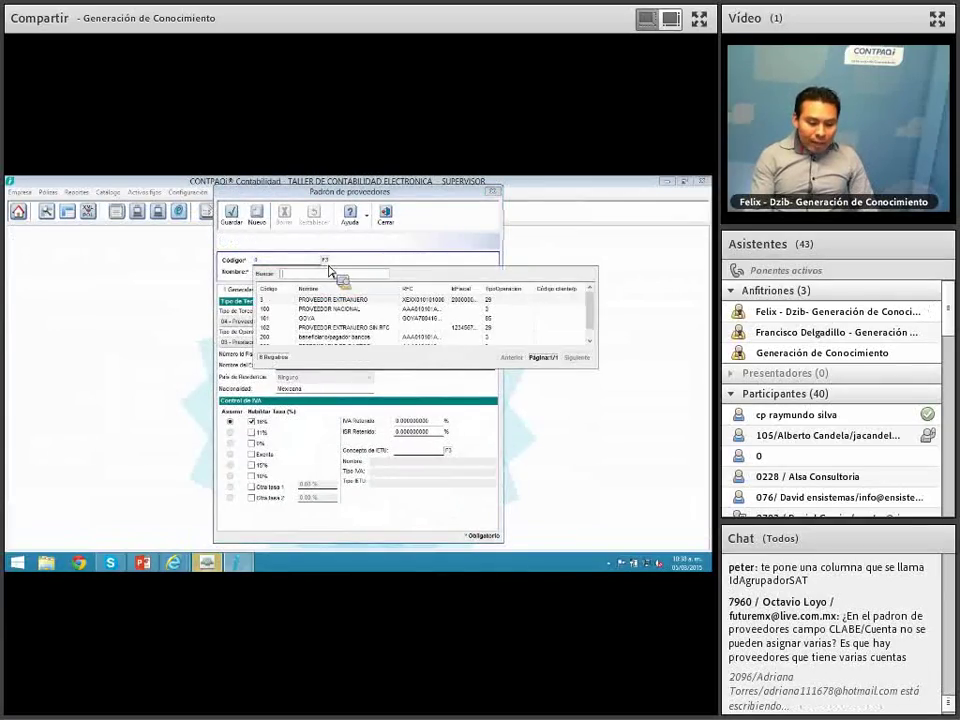
{"action": "double_click", "coordinate": [382, 301]}
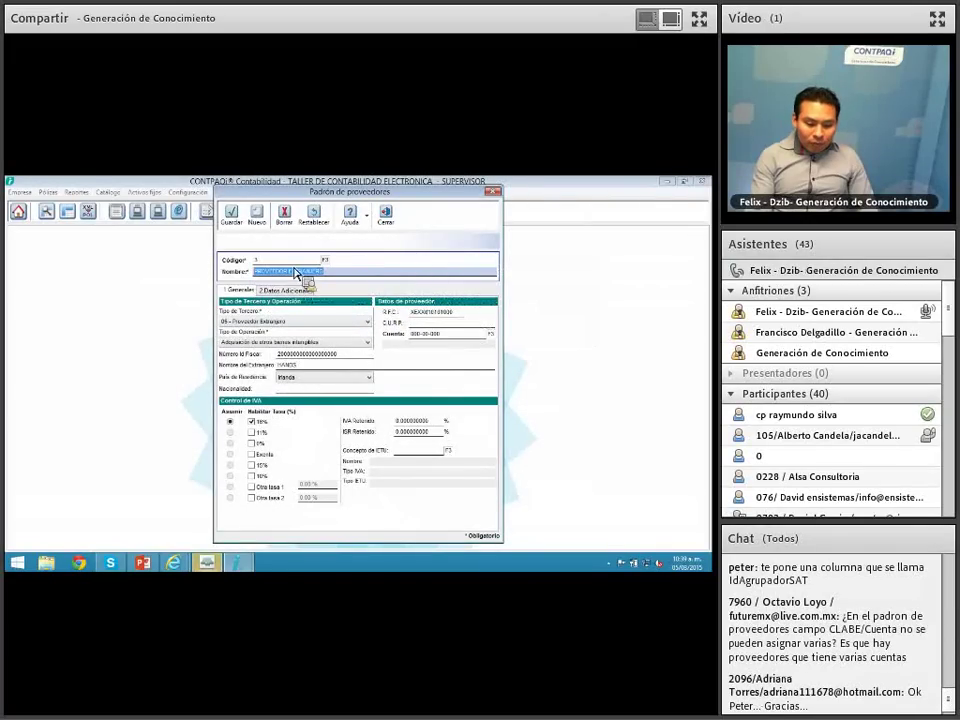
Step: Review the foreign supplier's Número Id Fiscal, then close the supplier register
{"action": "left_click", "coordinate": [348, 357]}
{"action": "left_click_drag", "start_coordinate": [349, 361], "coordinate": [257, 362]}
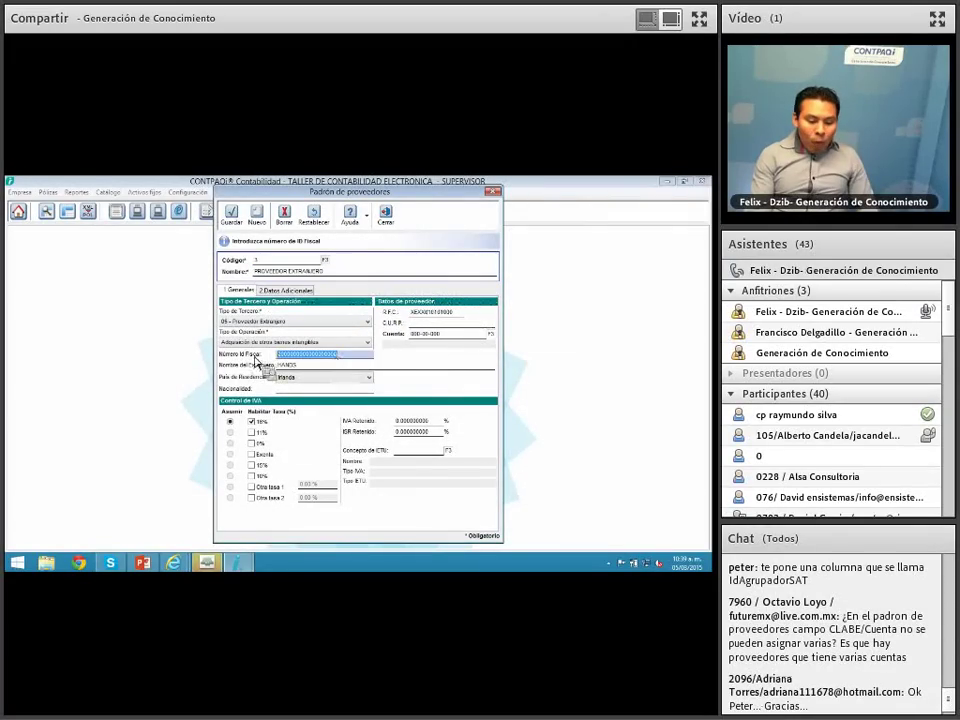
{"action": "left_click", "coordinate": [284, 359]}
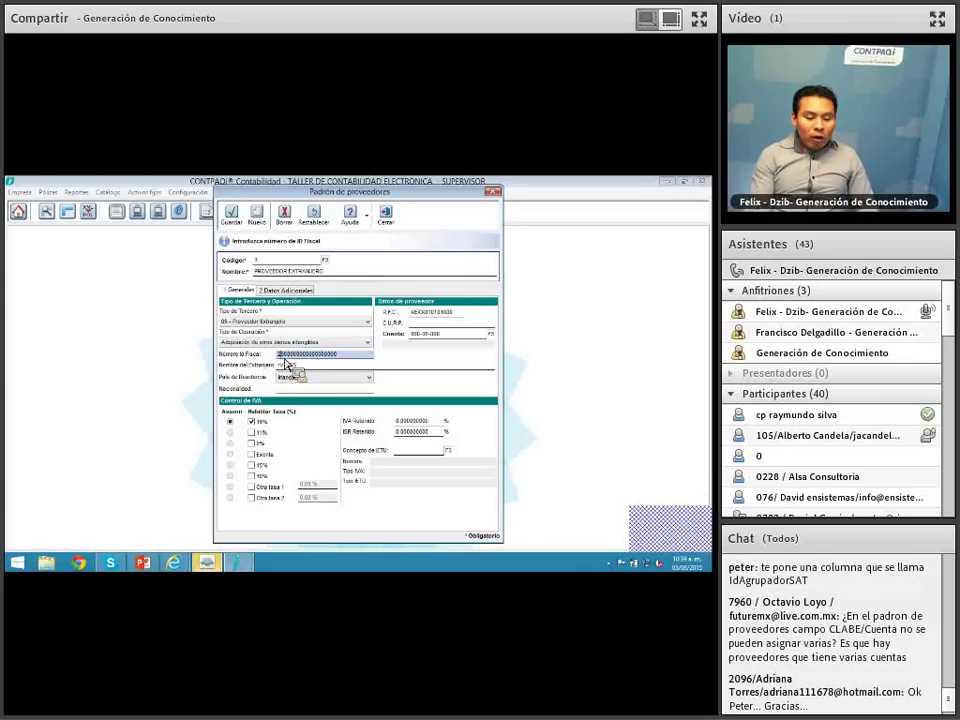
{"action": "left_click_drag", "start_coordinate": [285, 362], "coordinate": [243, 356]}
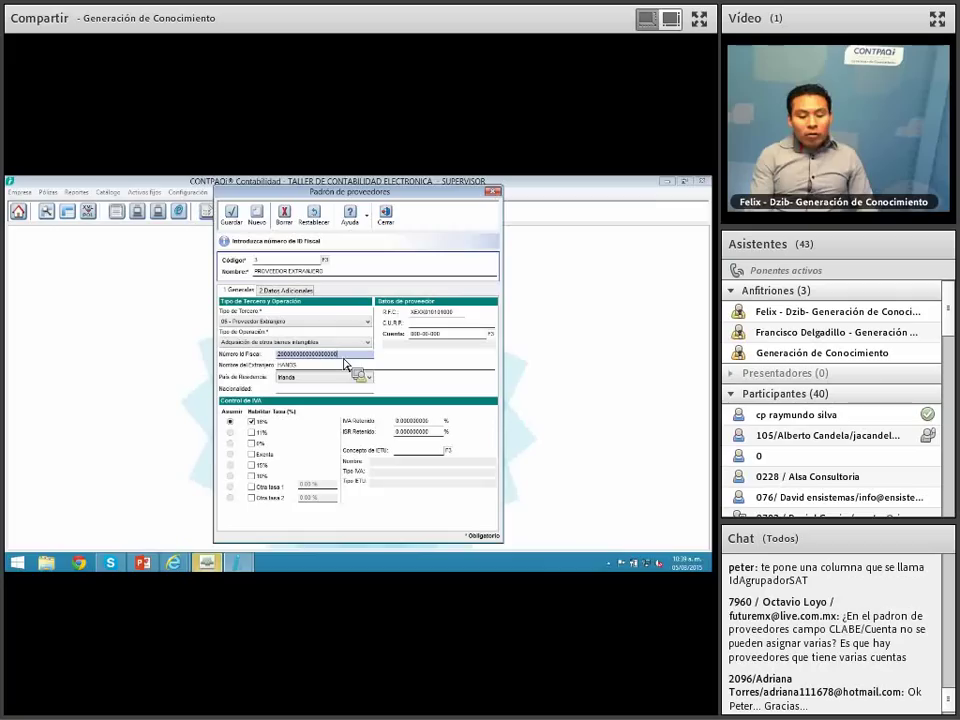
{"action": "left_click", "coordinate": [384, 216]}
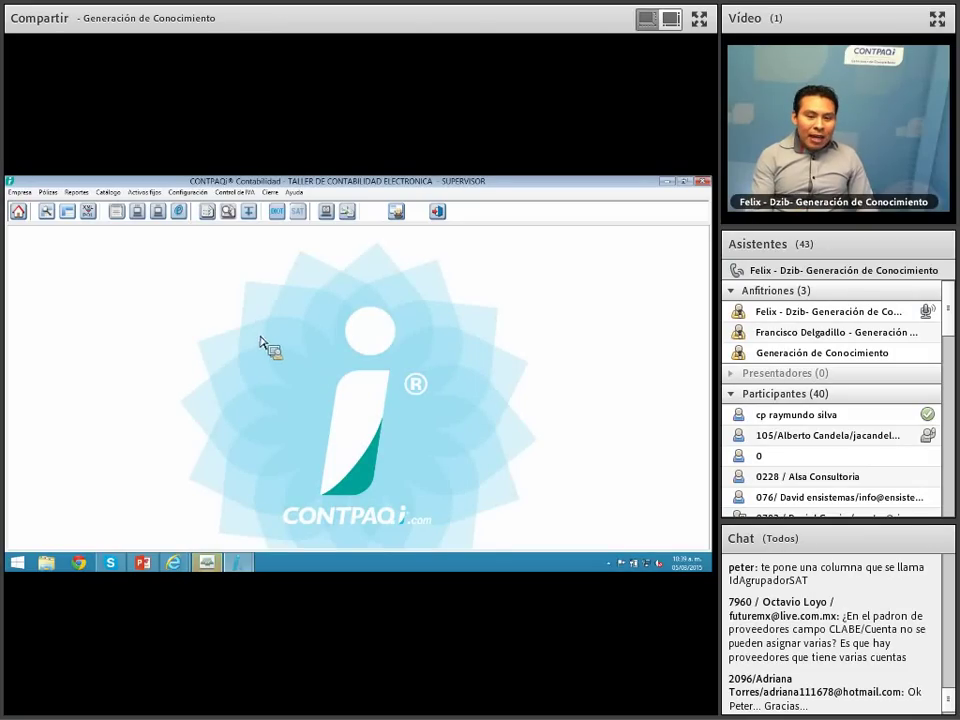
Step: Start a new Egresos póliza with concept 'poliza egresos' and bring up its bank document
{"action": "left_click", "coordinate": [48, 214]}
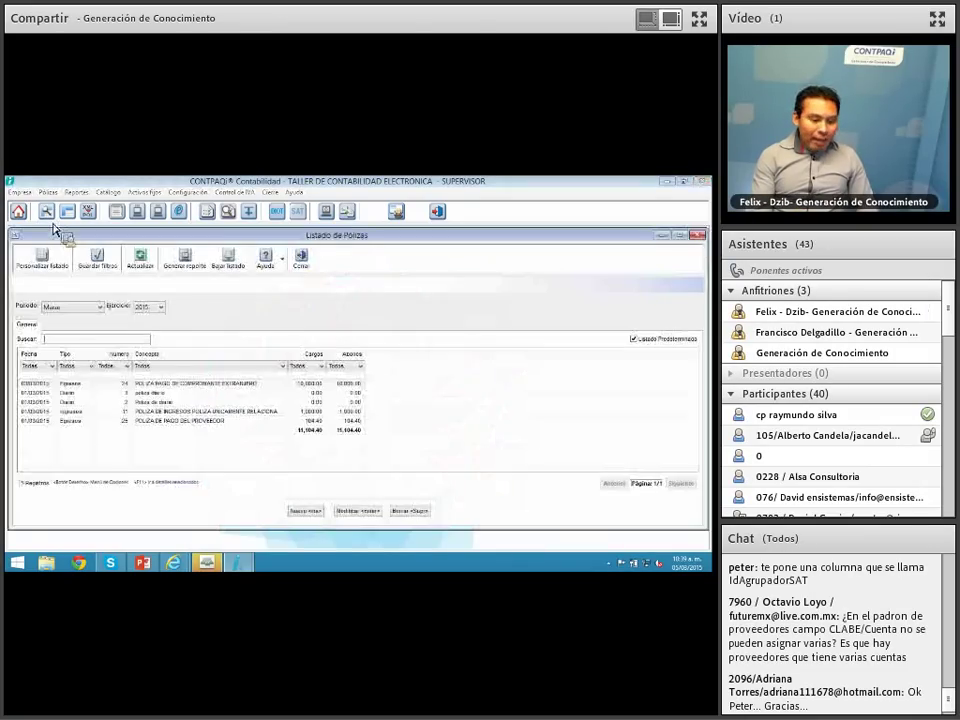
{"action": "left_click", "coordinate": [312, 512]}
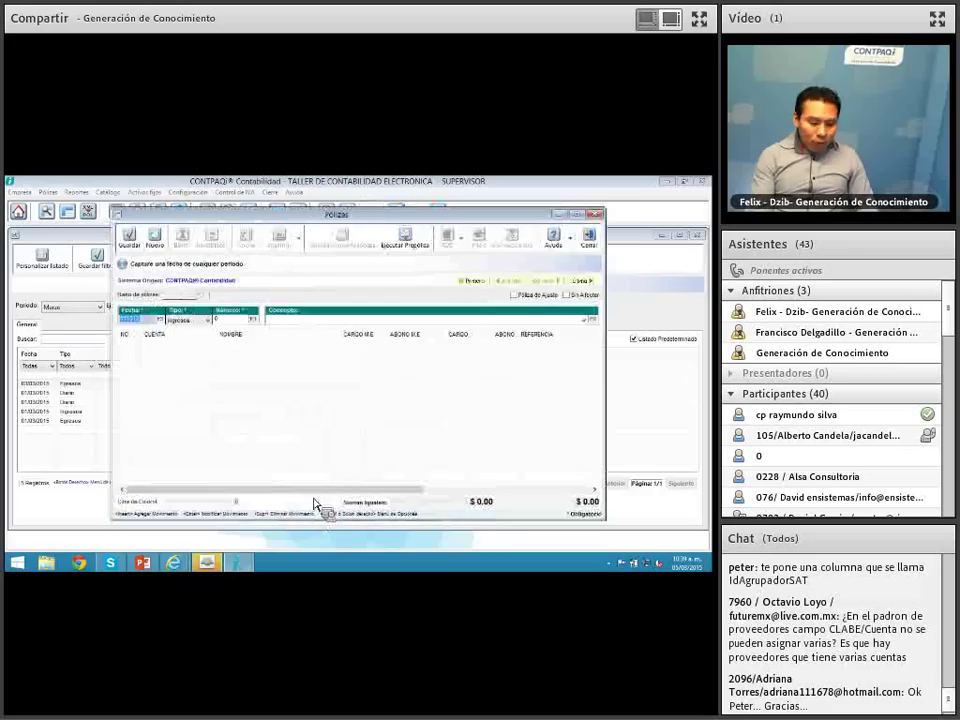
{"action": "left_click", "coordinate": [250, 320]}
{"action": "left_click", "coordinate": [200, 321]}
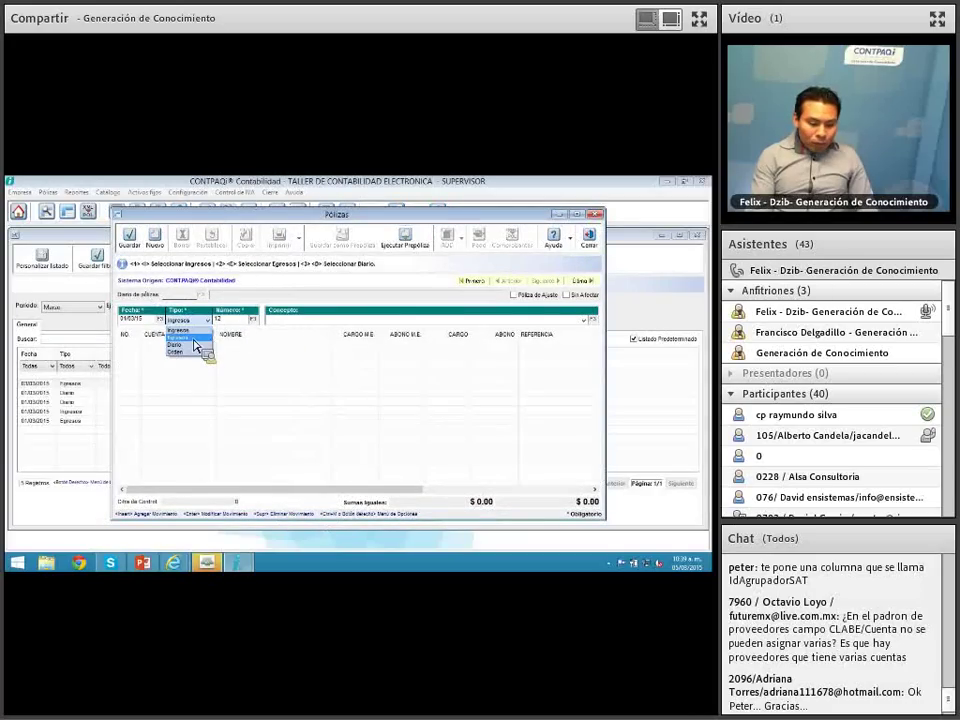
{"action": "left_click", "coordinate": [194, 339]}
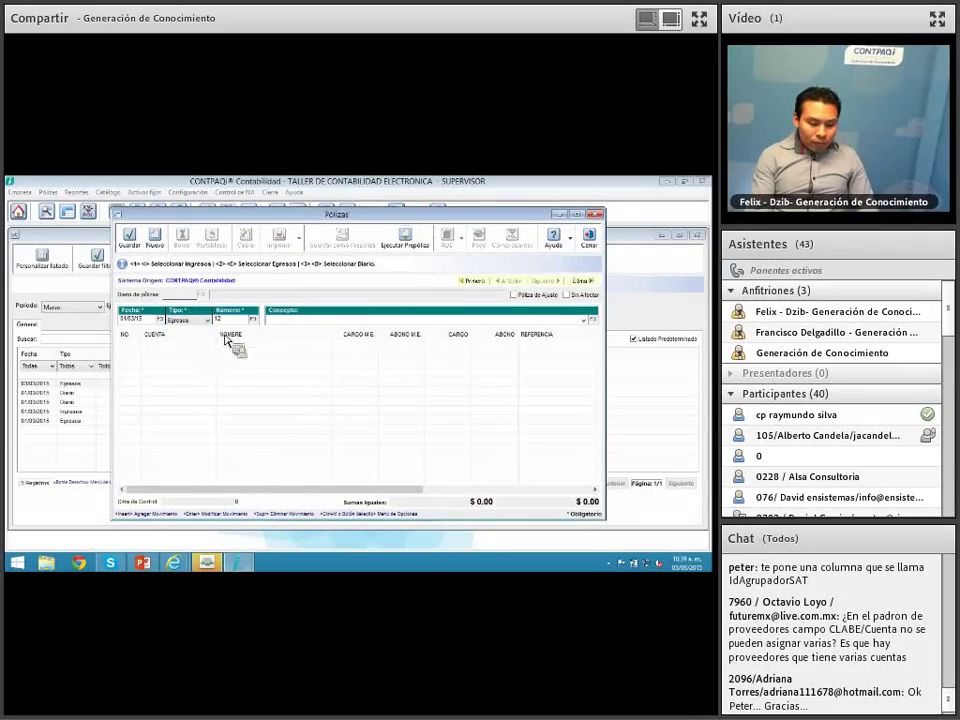
{"action": "left_click", "coordinate": [290, 321]}
{"action": "type", "text": "pa"}
{"action": "type", "text": "liza egresos"}
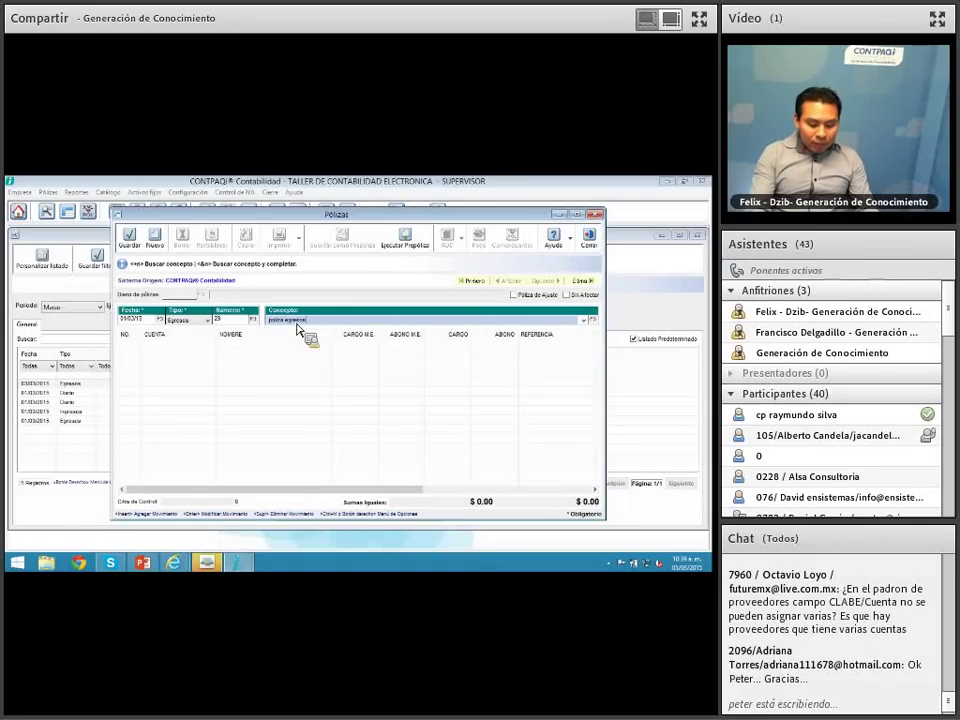
{"action": "key", "text": "Return"}
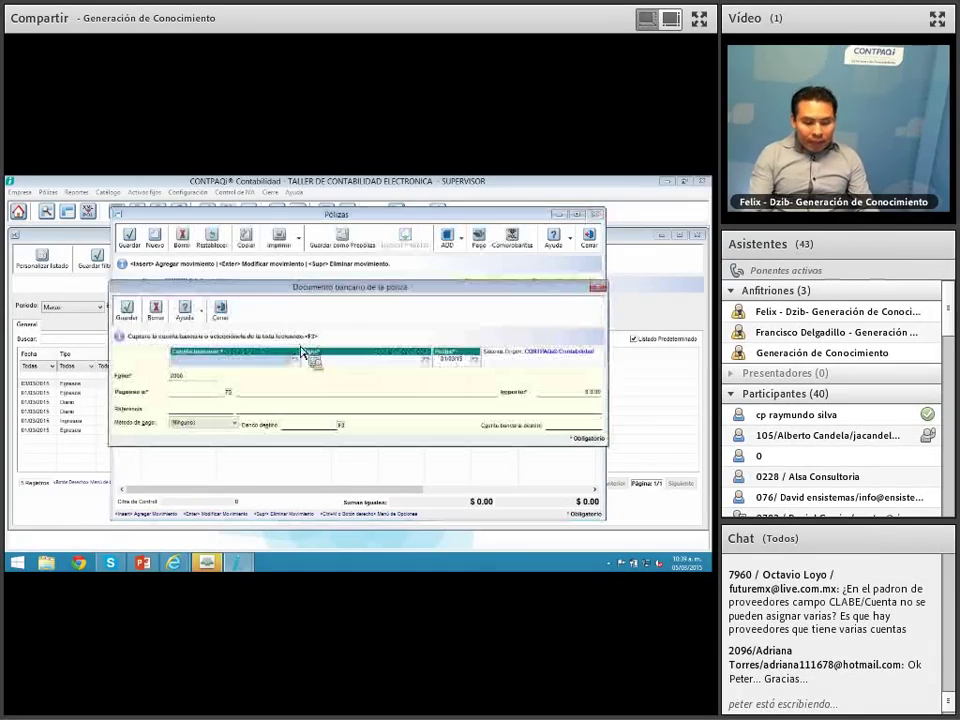
Step: Fill the bank document: BANAMEX account, 49 Cheque emitido to PROVEEDOR EXTRANJERO for $100.00
{"action": "left_click", "coordinate": [294, 361]}
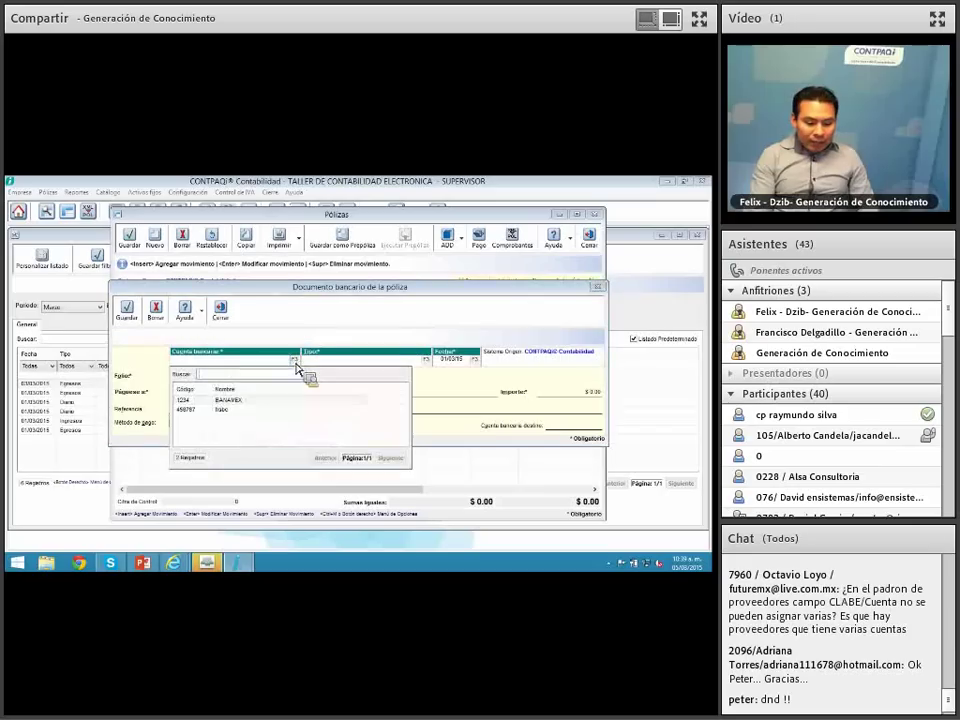
{"action": "double_click", "coordinate": [270, 401]}
{"action": "left_click", "coordinate": [425, 359]}
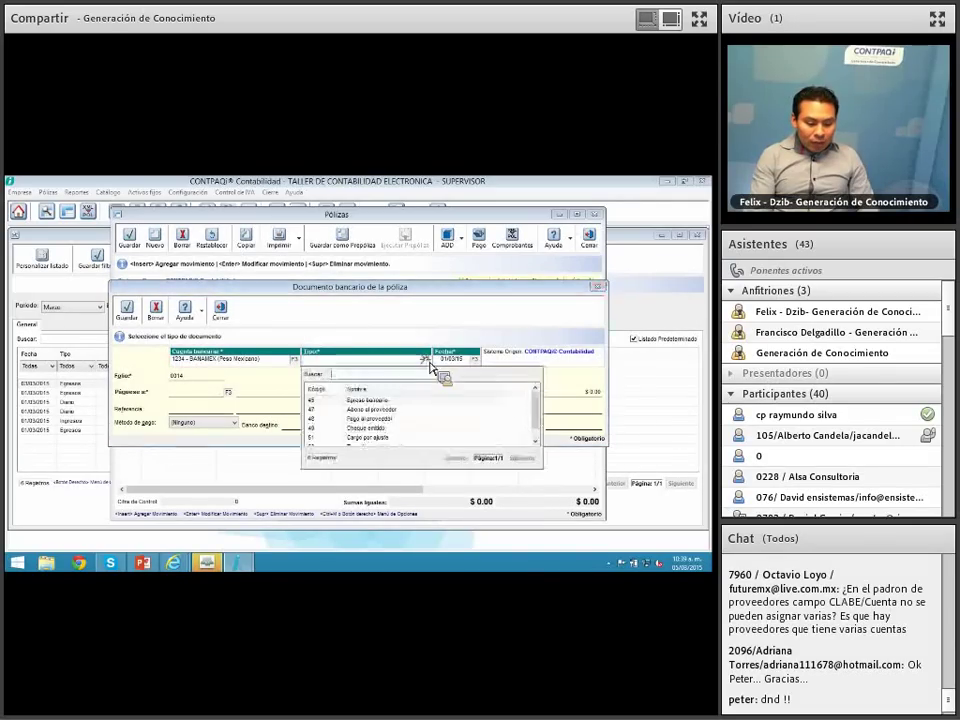
{"action": "double_click", "coordinate": [368, 410]}
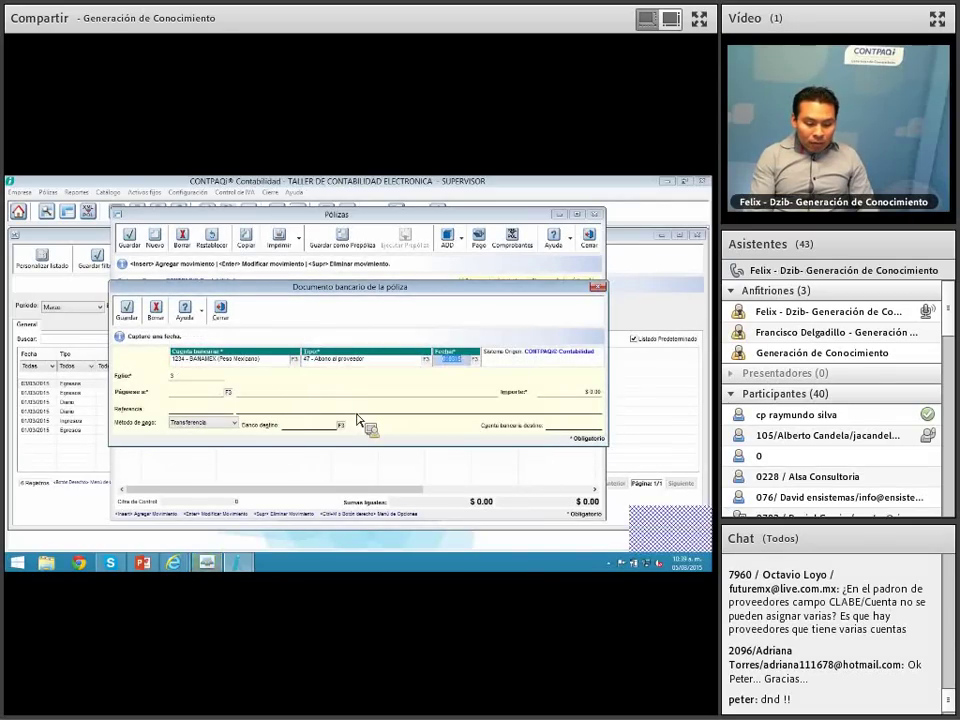
{"action": "left_click", "coordinate": [425, 360]}
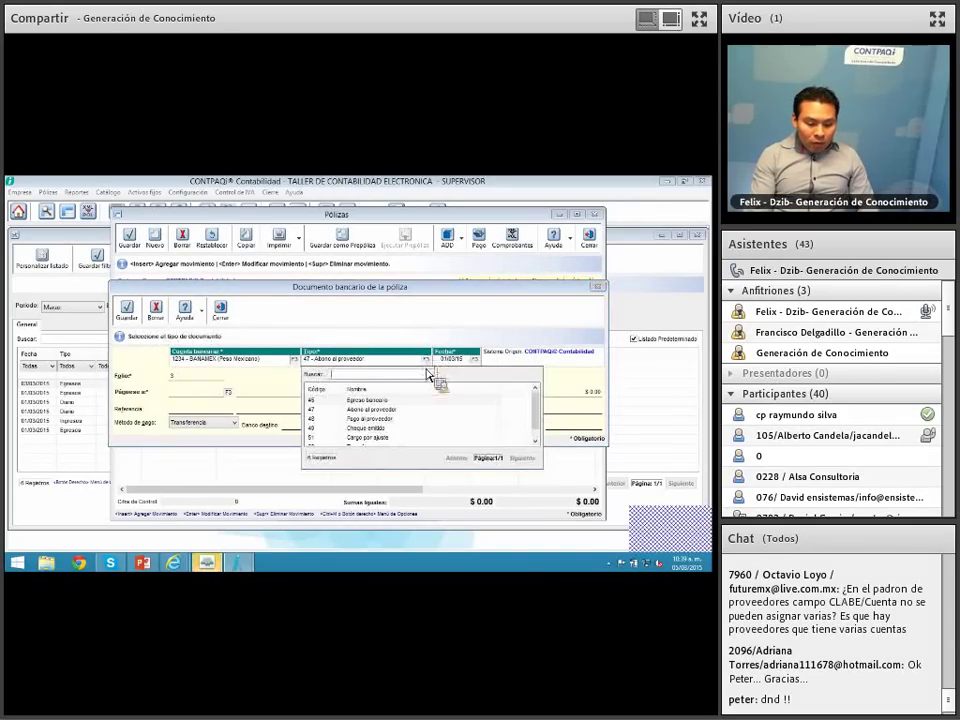
{"action": "double_click", "coordinate": [392, 428]}
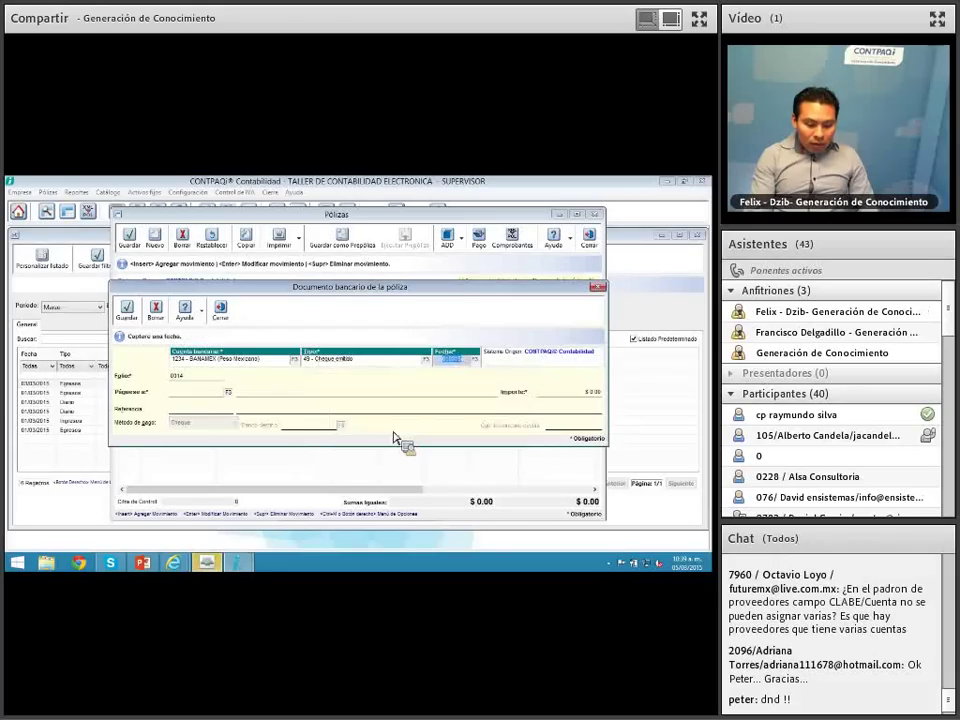
{"action": "left_click", "coordinate": [228, 393]}
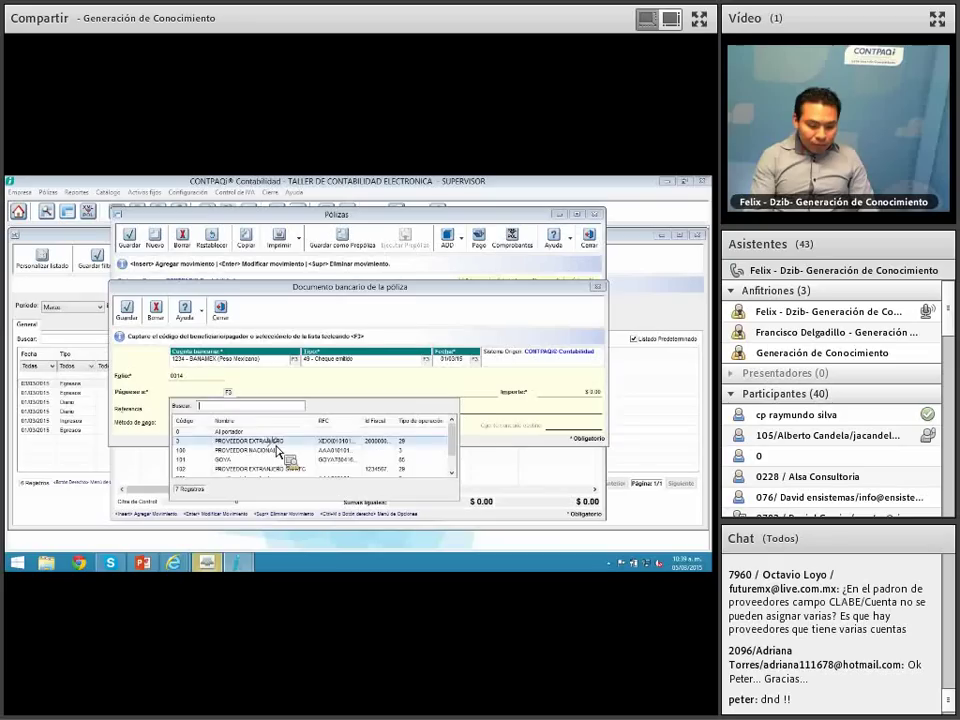
{"action": "double_click", "coordinate": [274, 443]}
{"action": "key", "text": "Tab"}
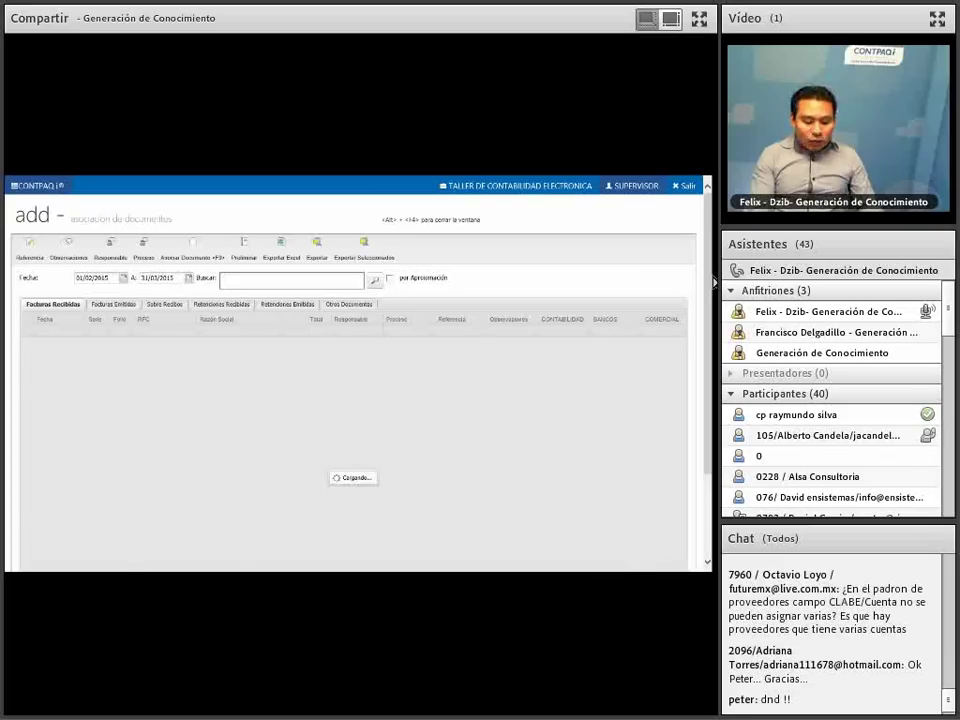
Step: Dismiss the ADD window and open the lookup of foreign invoices to associate
{"action": "left_click", "coordinate": [687, 188]}
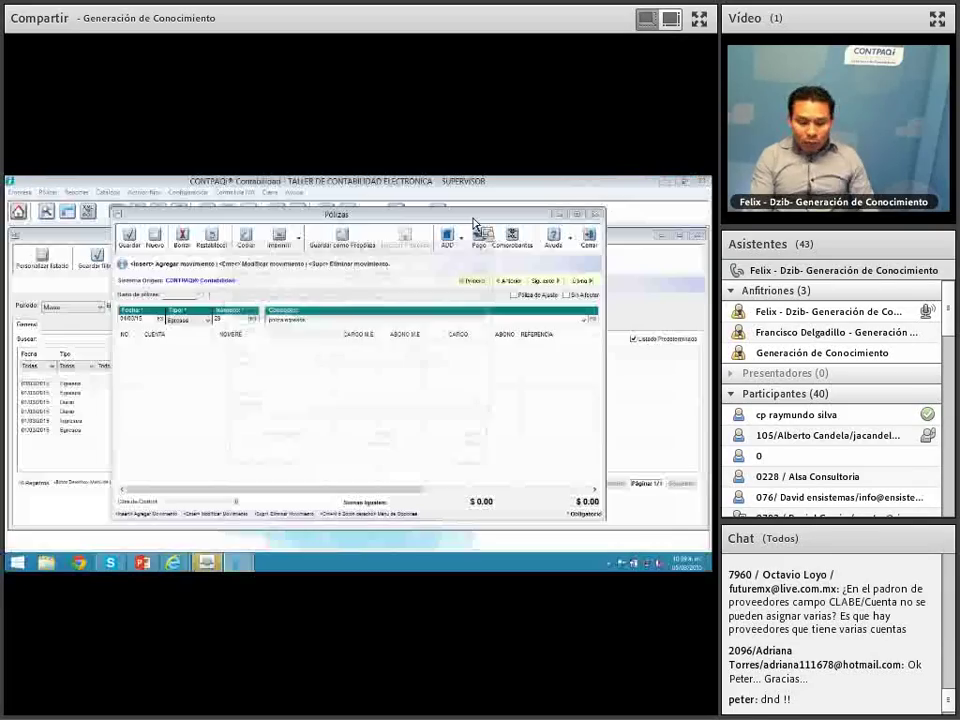
{"action": "left_click", "coordinate": [476, 265]}
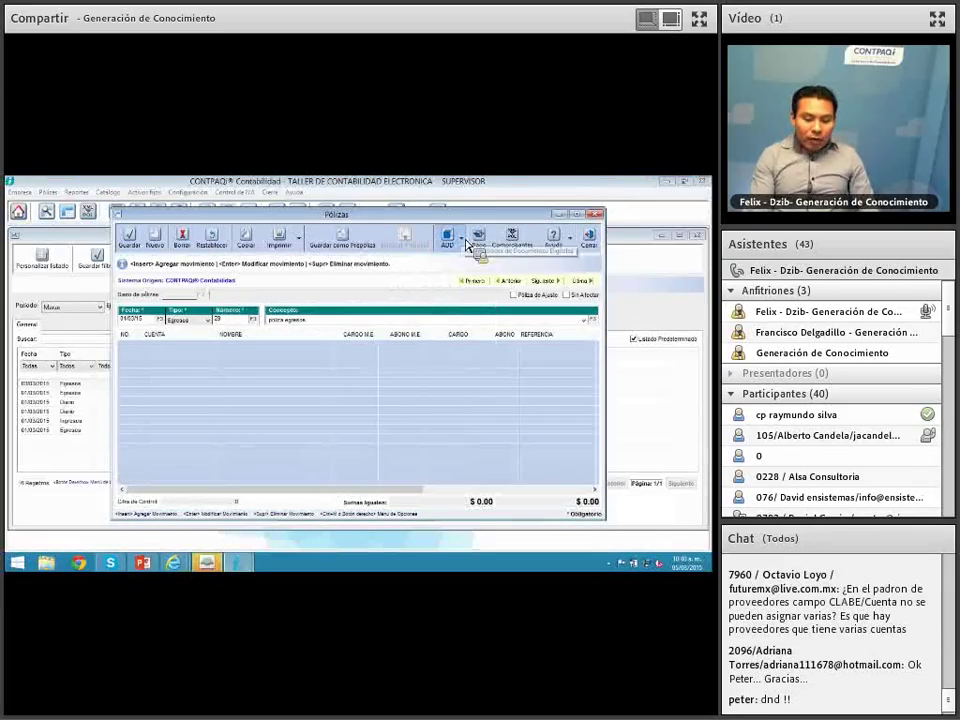
{"action": "left_click", "coordinate": [464, 240]}
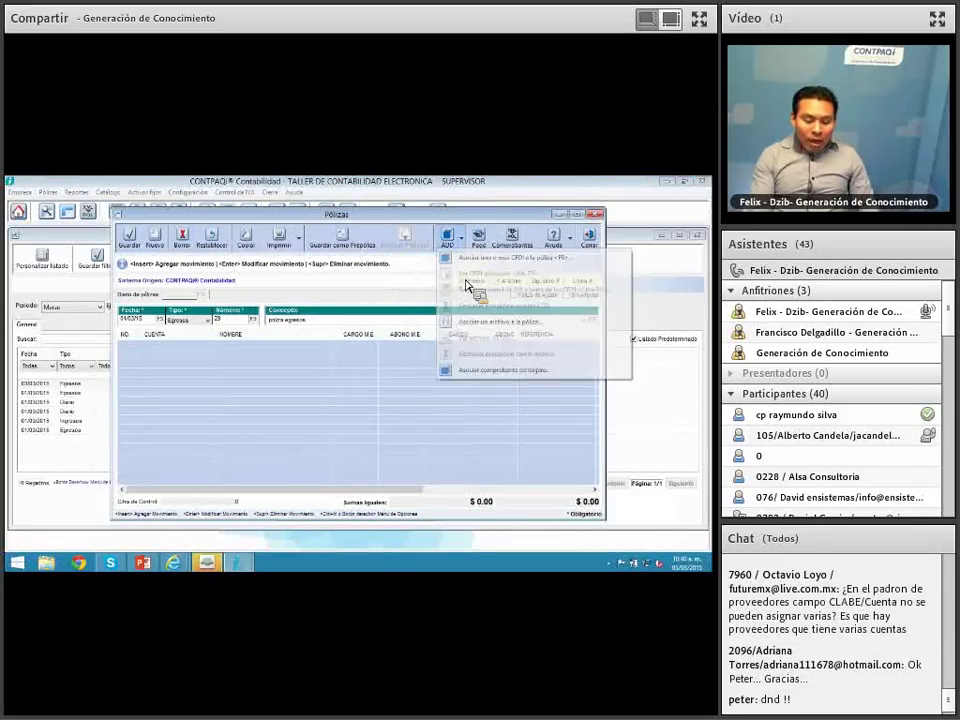
{"action": "left_click", "coordinate": [473, 372]}
{"action": "left_click", "coordinate": [301, 370]}
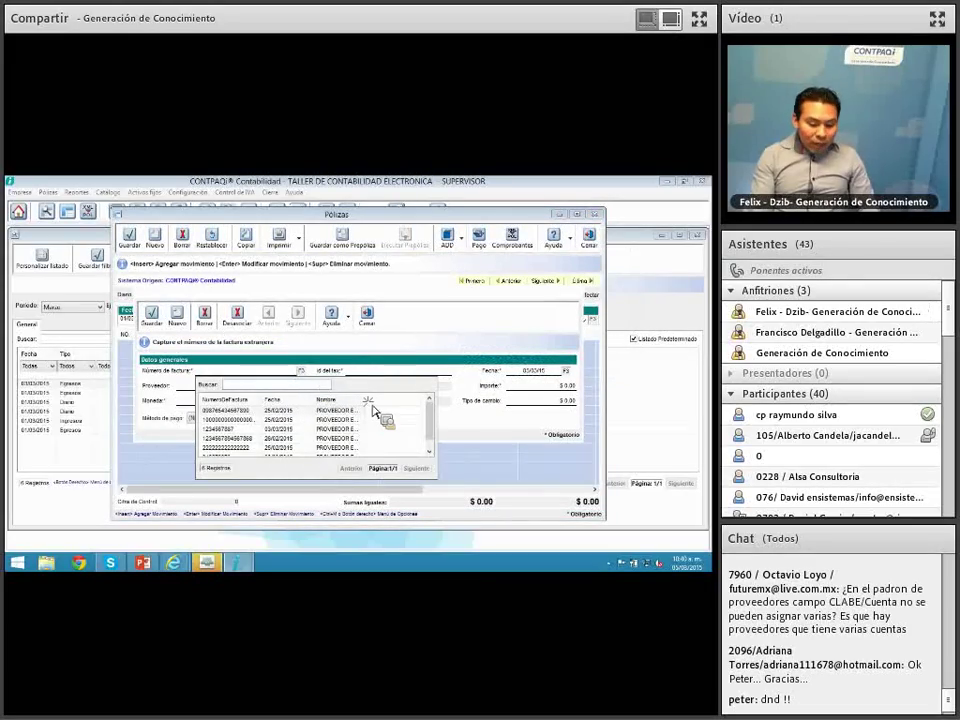
Step: Widen the invoice list columns to review them, then close the lookup, dialog and póliza
{"action": "left_click_drag", "start_coordinate": [362, 401], "coordinate": [432, 428]}
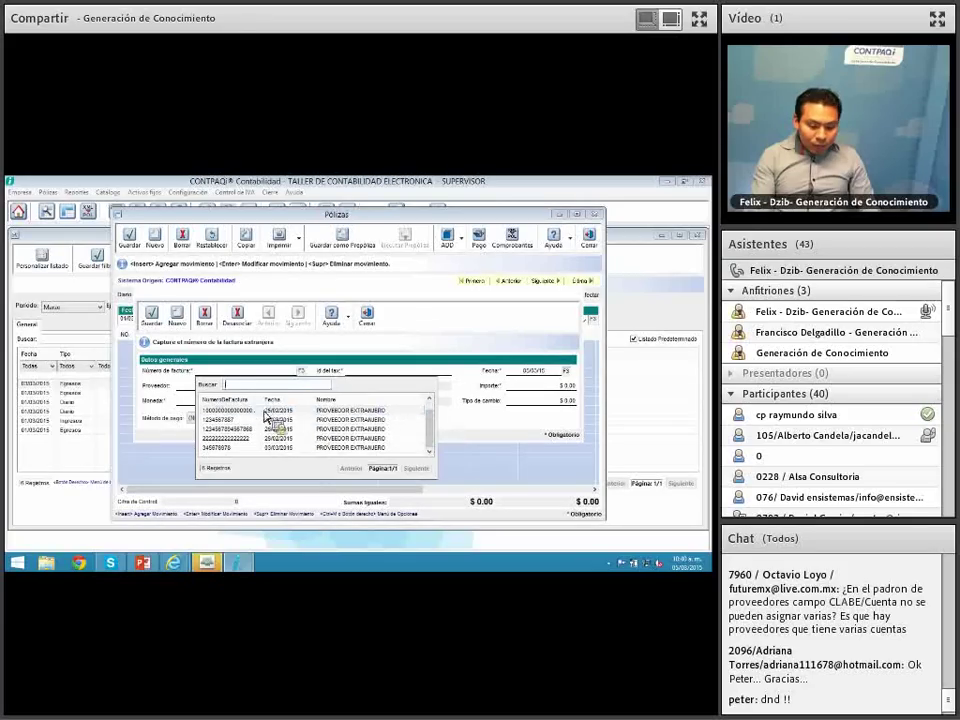
{"action": "left_click_drag", "start_coordinate": [264, 400], "coordinate": [284, 401]}
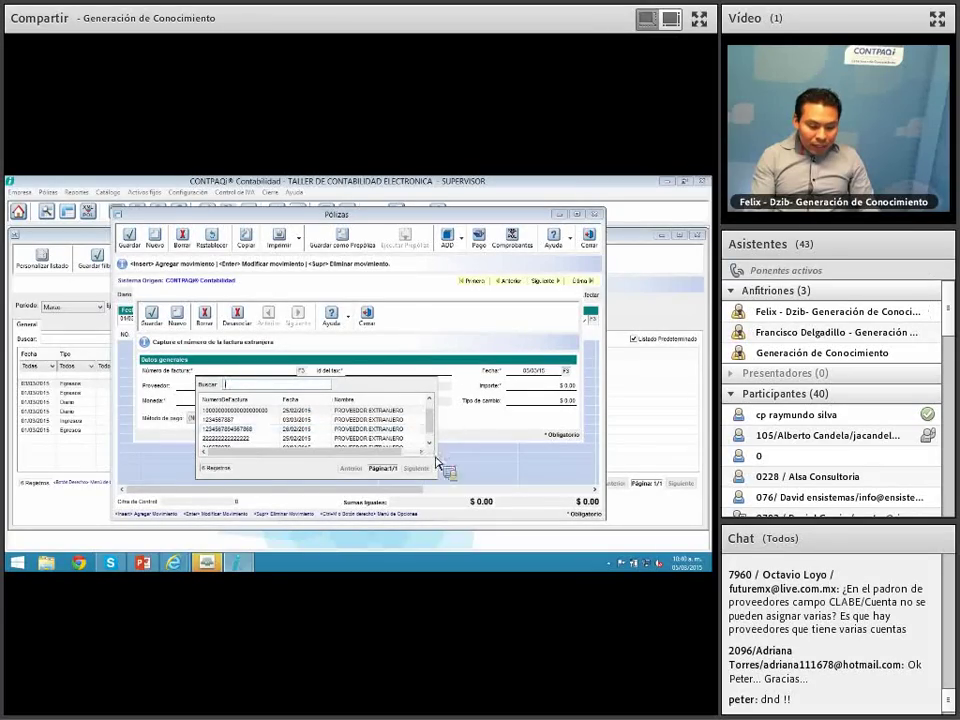
{"action": "left_click_drag", "start_coordinate": [435, 458], "coordinate": [431, 413]}
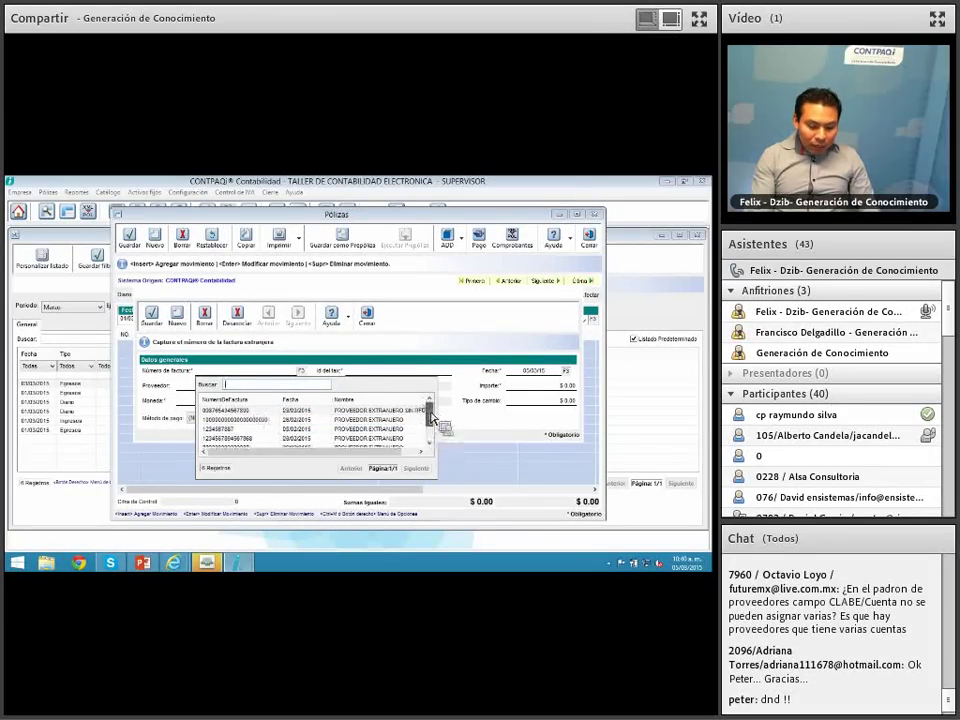
{"action": "left_click", "coordinate": [242, 563]}
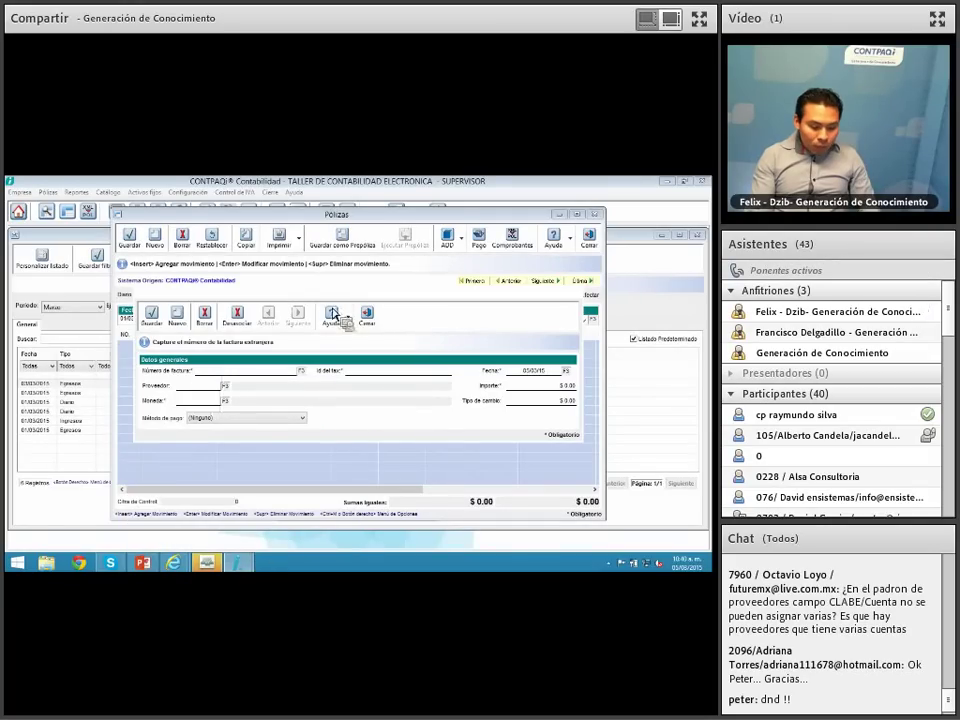
{"action": "left_click", "coordinate": [367, 315]}
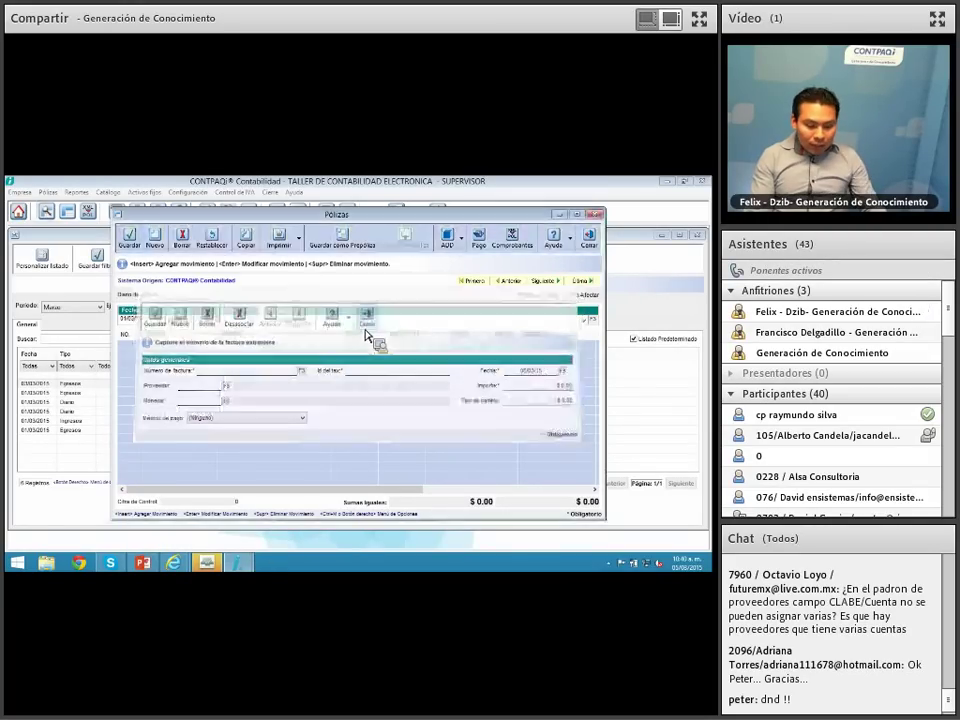
{"action": "left_click", "coordinate": [588, 238]}
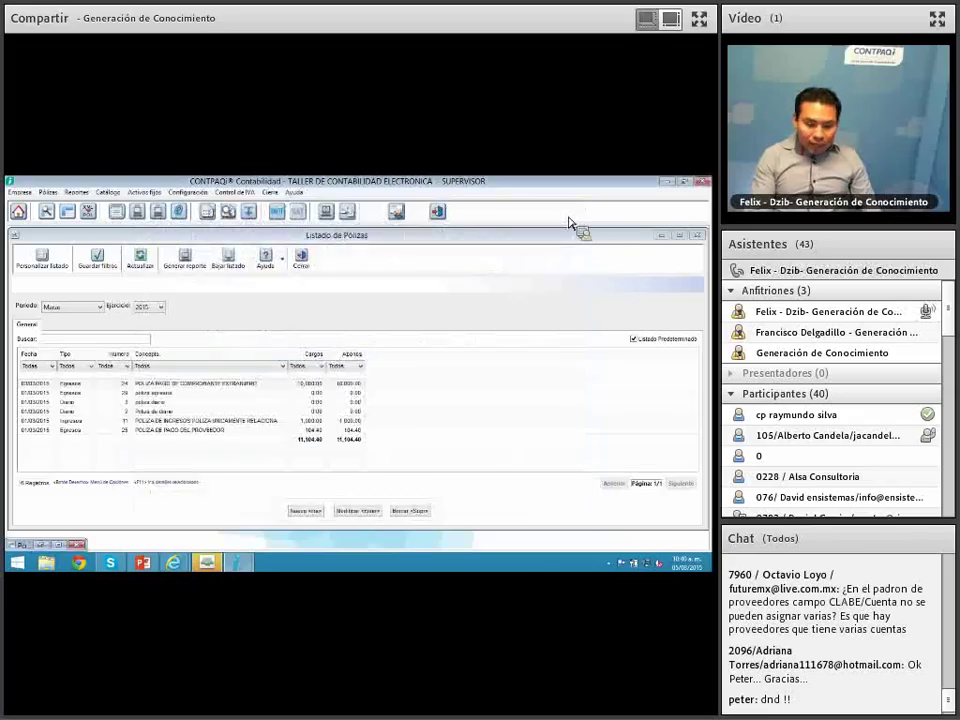
Step: Look up PROVEEDOR EXTRANJERO in Control de IVA's Padrón de proveedores, then close it
{"action": "key", "text": "Escape"}
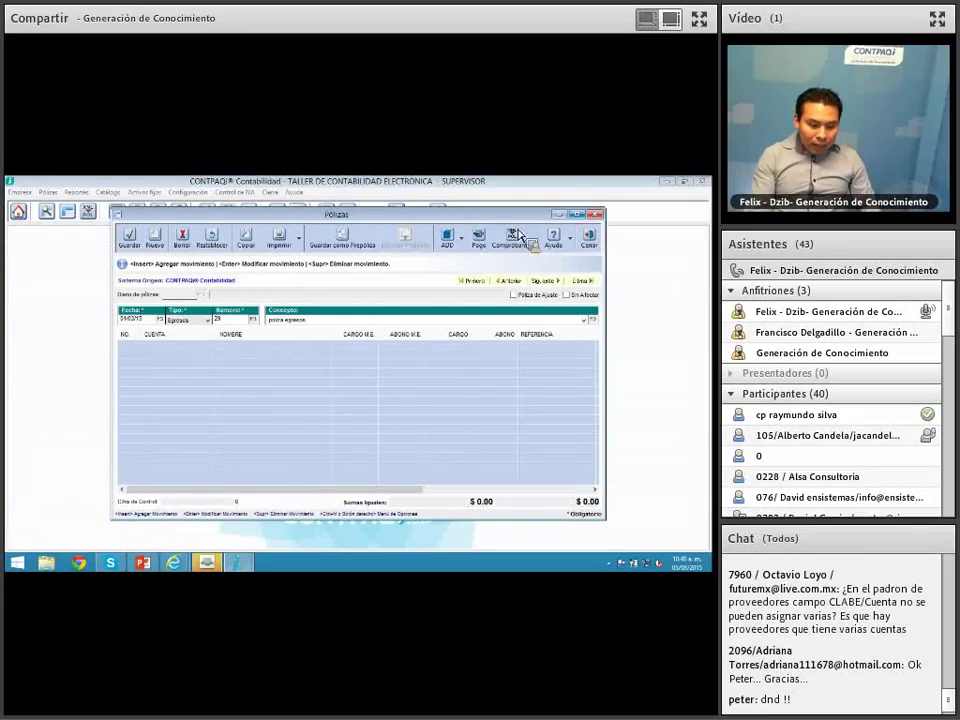
{"action": "left_click", "coordinate": [558, 214]}
{"action": "left_click", "coordinate": [235, 191]}
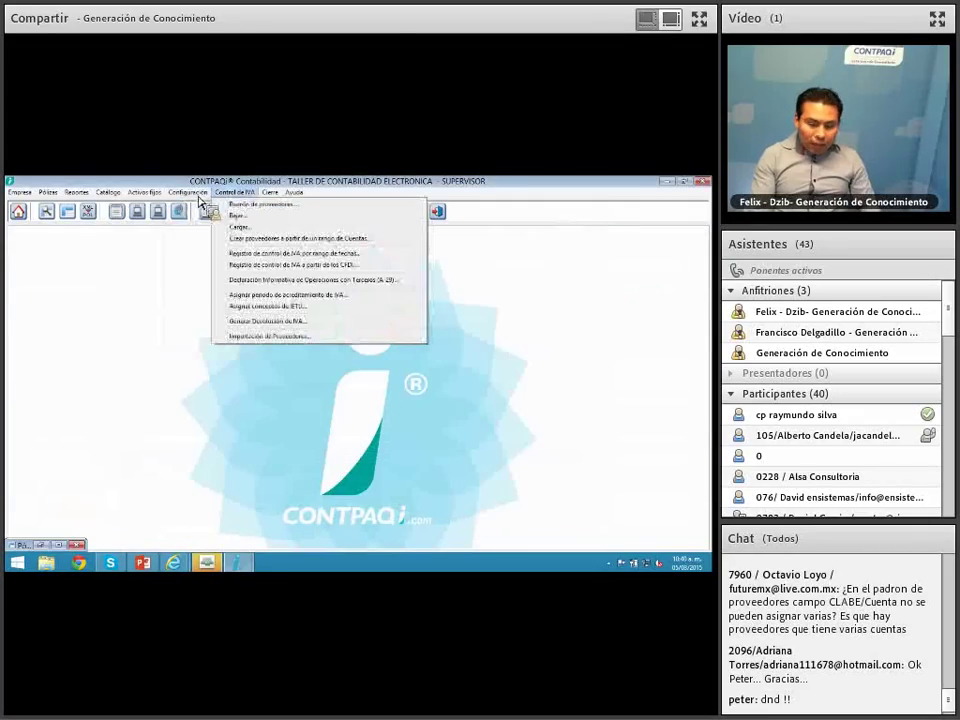
{"action": "left_click", "coordinate": [266, 205]}
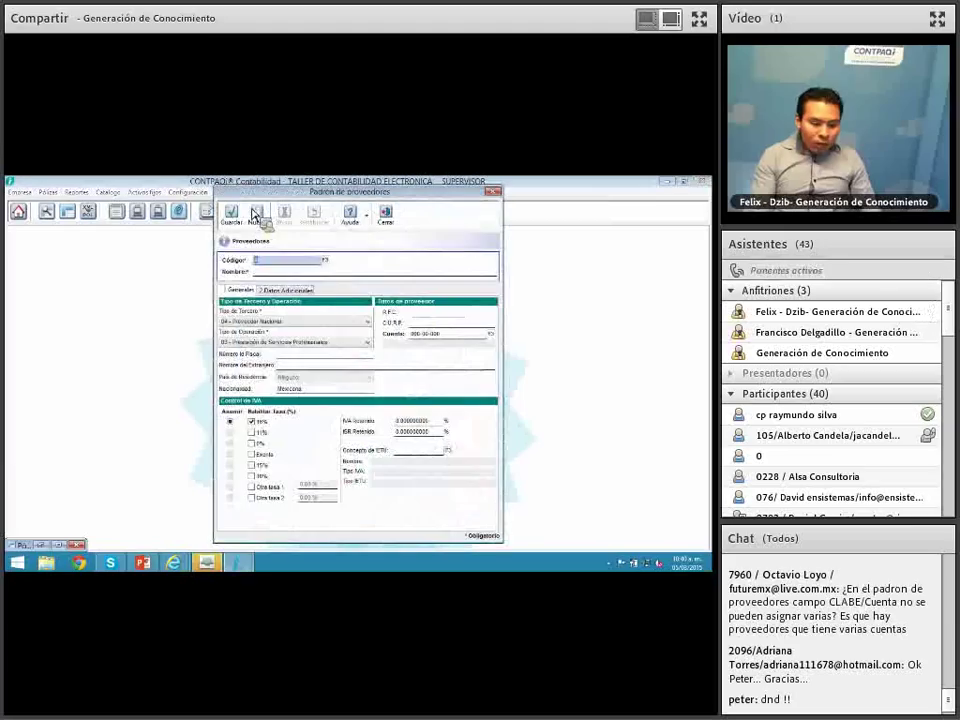
{"action": "left_click", "coordinate": [327, 261]}
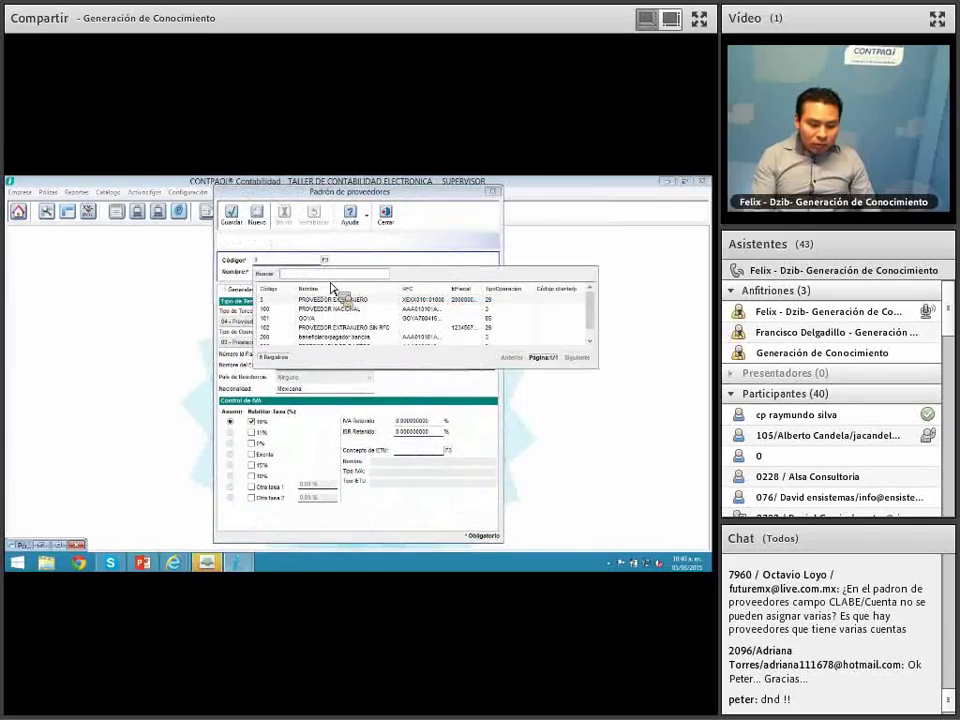
{"action": "double_click", "coordinate": [384, 301]}
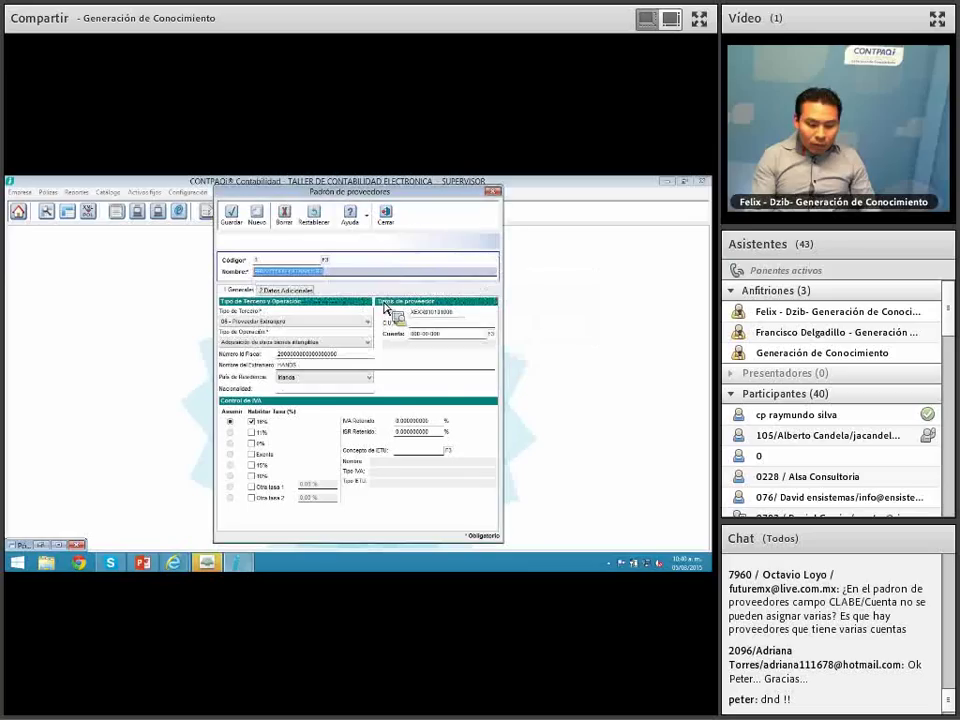
{"action": "left_click", "coordinate": [386, 216]}
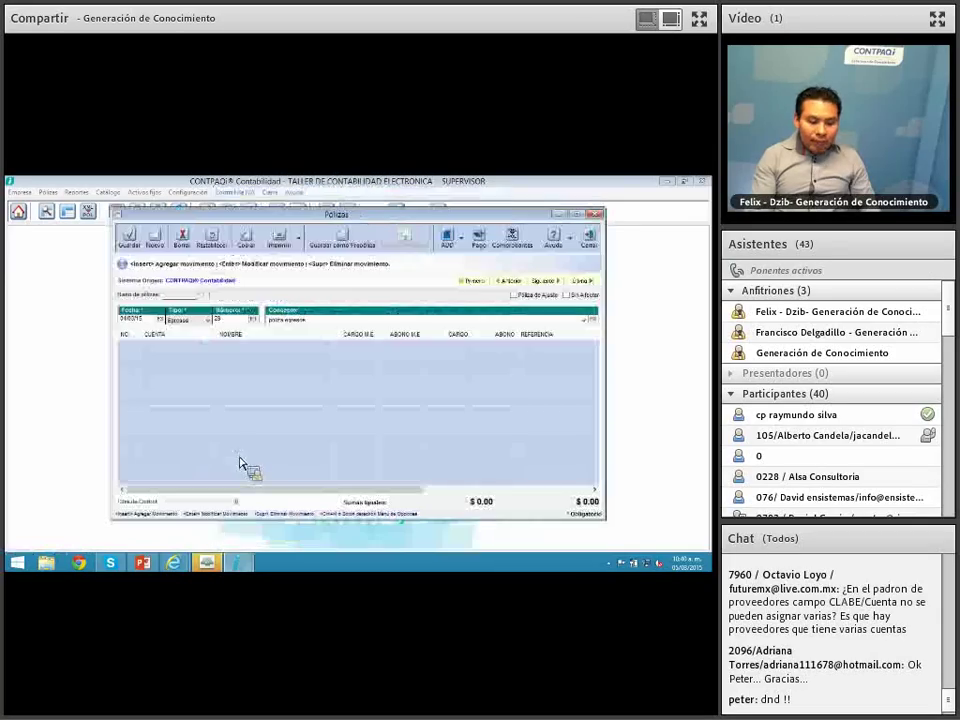
Step: Open Asociar comprobante extranjero, skip the invoice list and clear the tax id field
{"action": "left_click", "coordinate": [462, 242]}
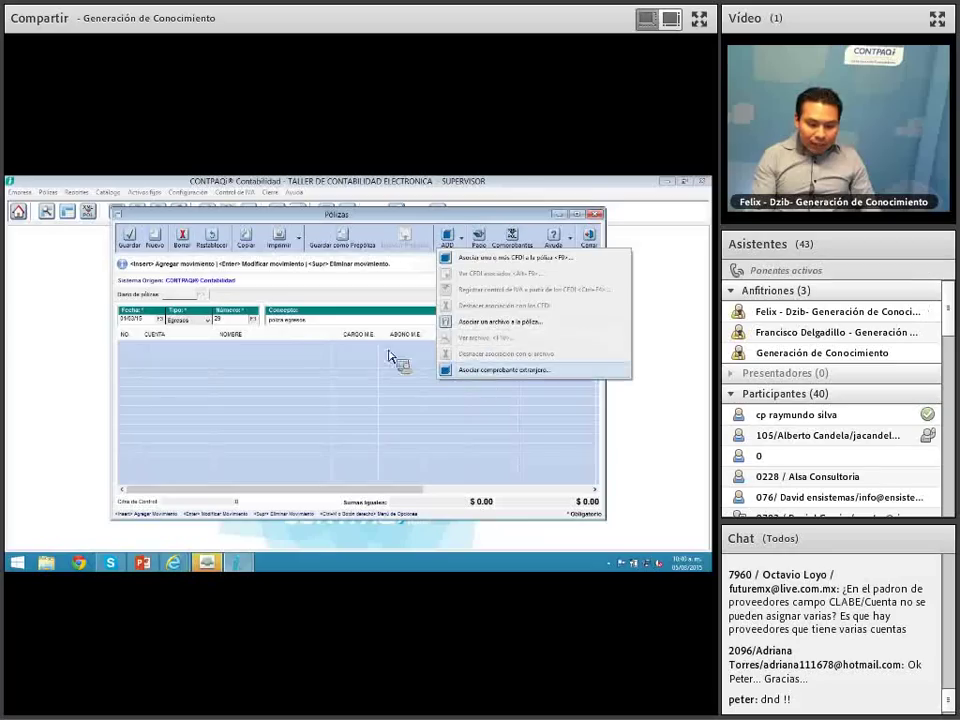
{"action": "left_click", "coordinate": [490, 369]}
{"action": "left_click", "coordinate": [301, 371]}
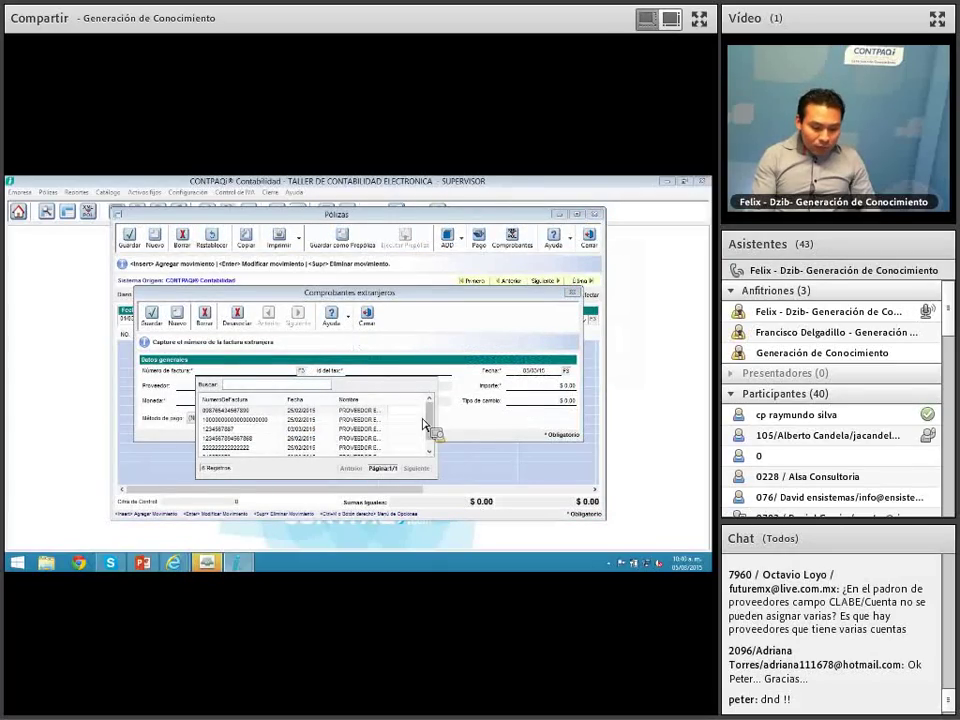
{"action": "key", "text": "Escape"}
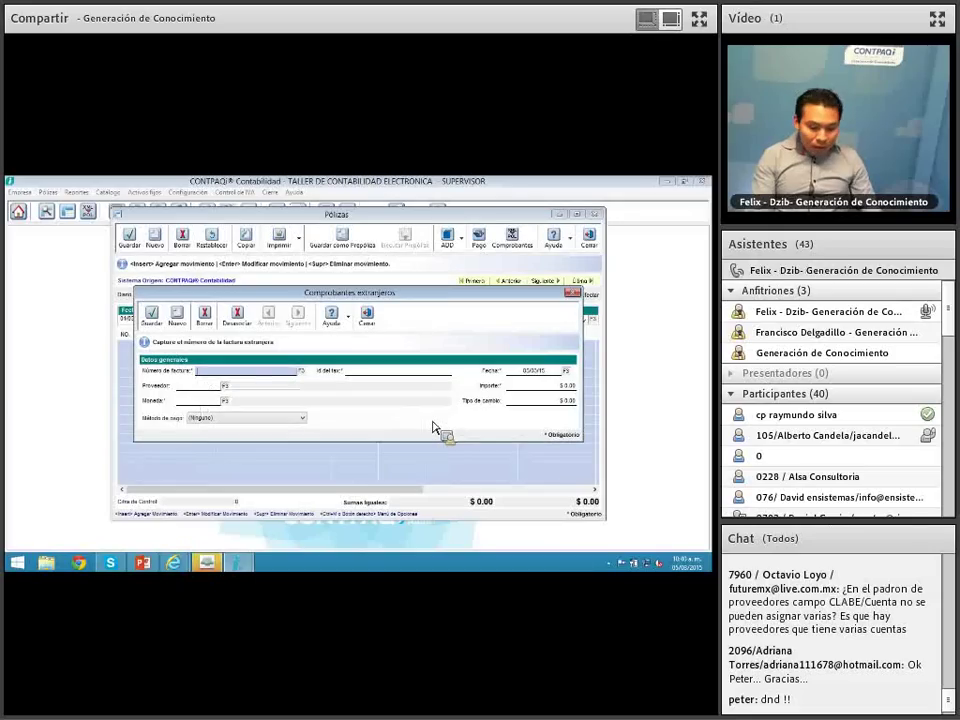
{"action": "key", "text": "Tab"}
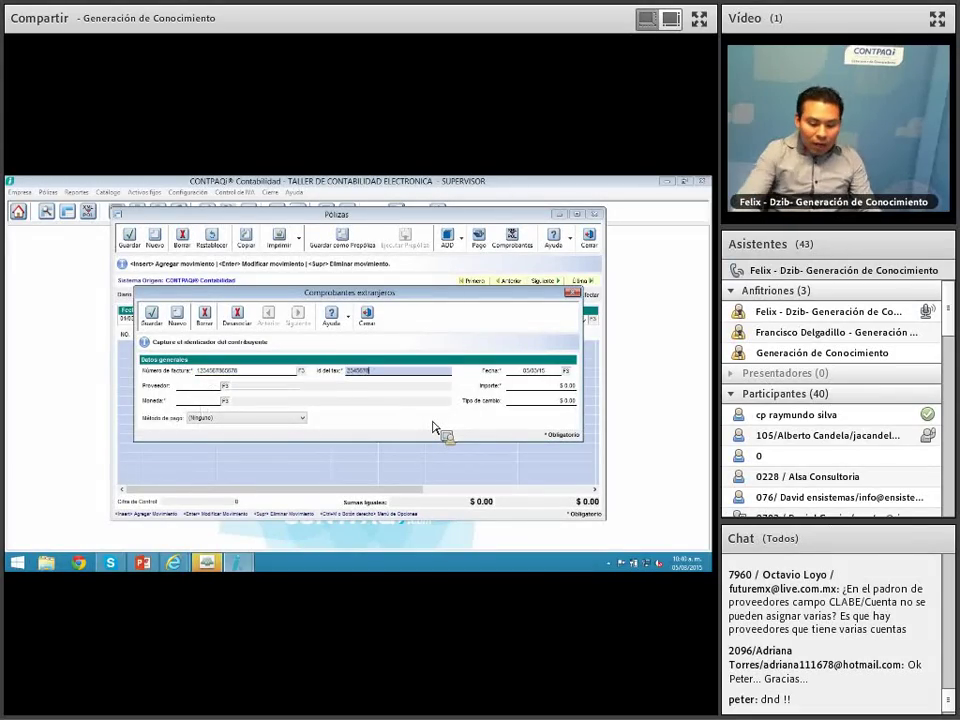
{"action": "key", "text": "BackSpace"}
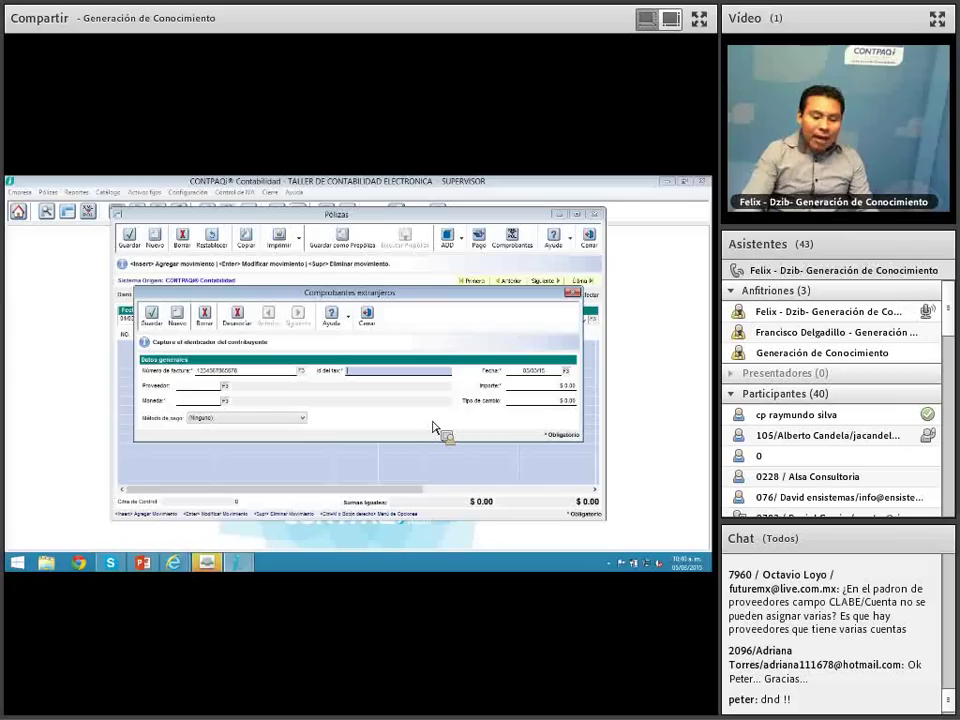
{"action": "key", "text": "Tab"}
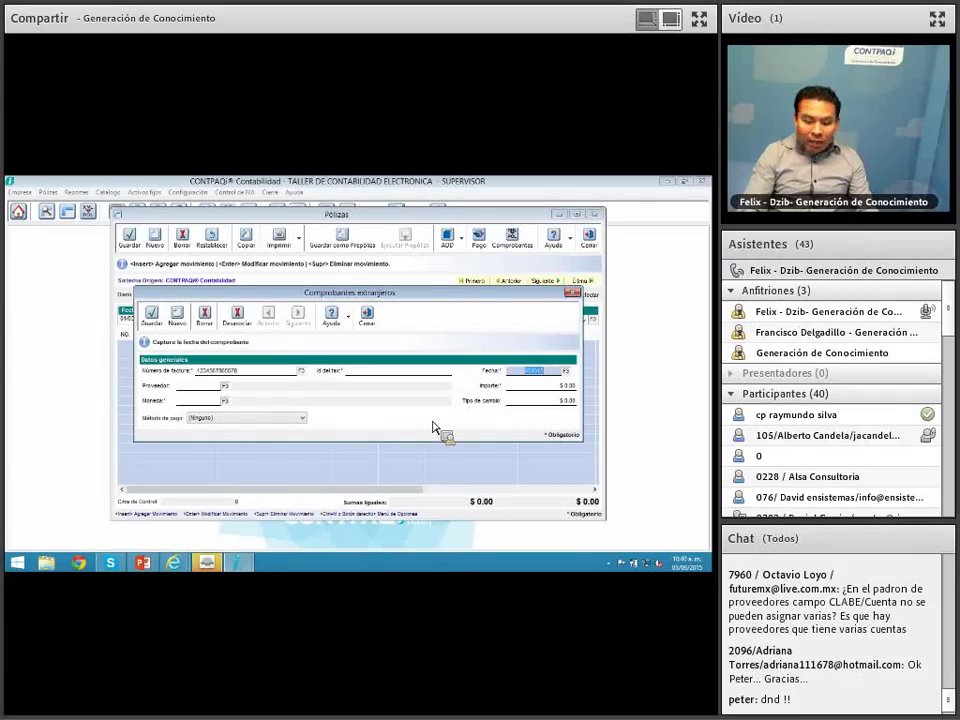
Step: Choose PROVEEDOR EXTRANJERO as the voucher's supplier from the list with a widened IdFiscal column
{"action": "left_click", "coordinate": [212, 387]}
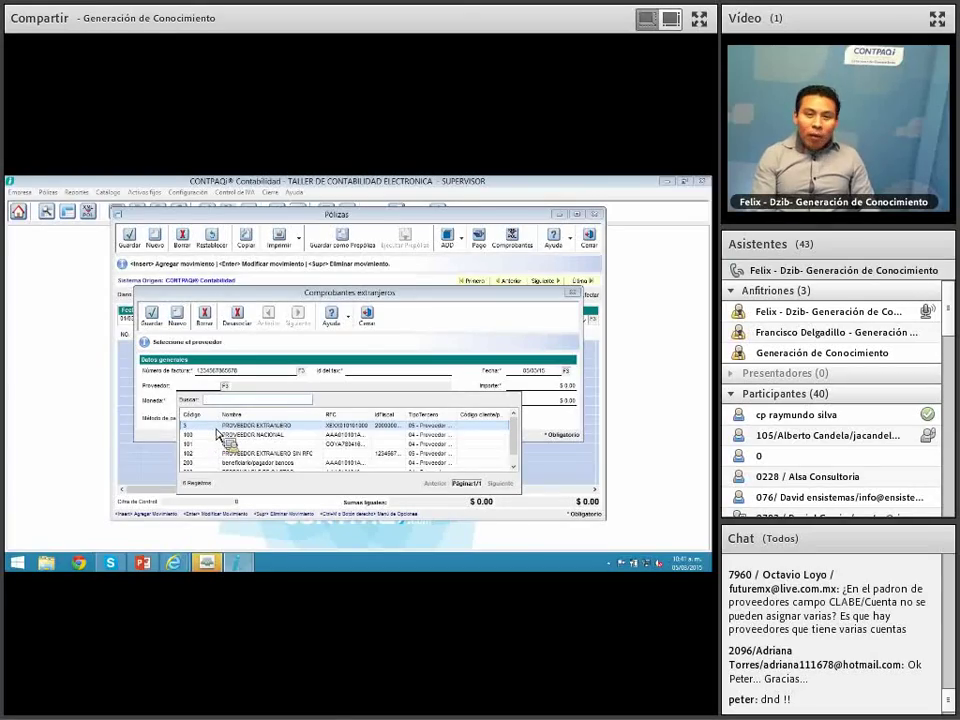
{"action": "double_click", "coordinate": [408, 415]}
{"action": "left_click", "coordinate": [416, 422]}
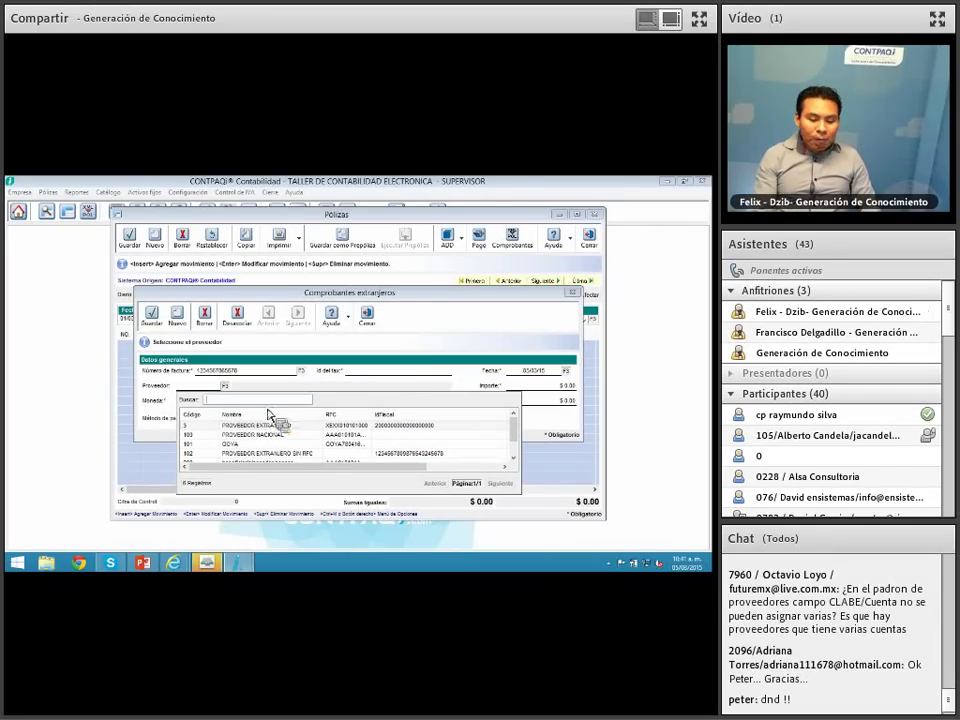
{"action": "double_click", "coordinate": [215, 426]}
{"action": "left_click", "coordinate": [418, 377]}
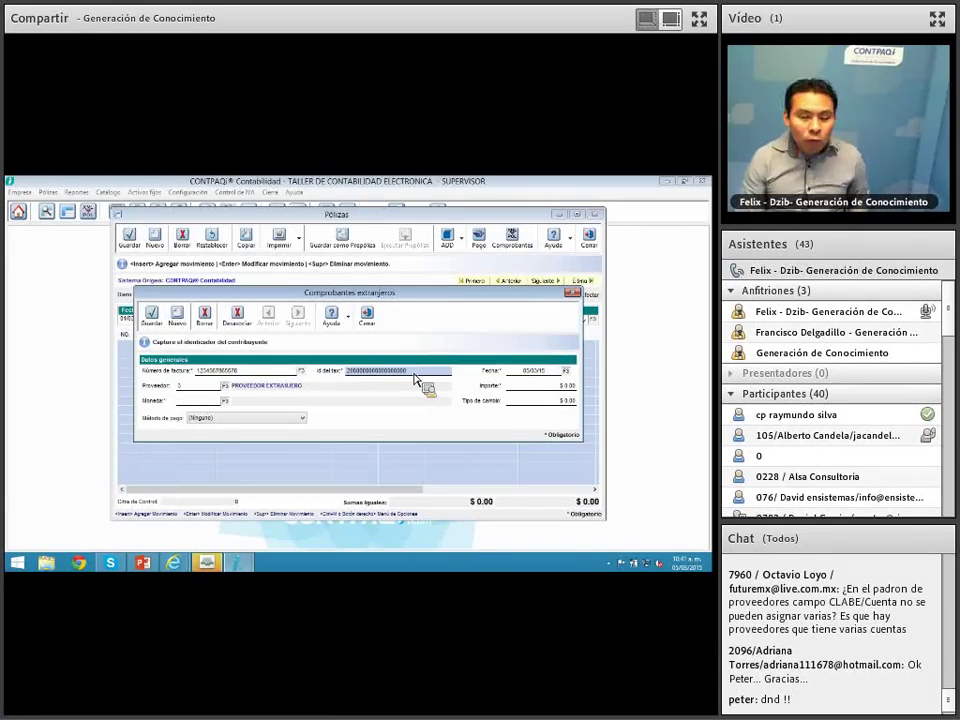
Step: Overwrite the voucher's tax id with a new value, then reselect PROVEEDOR EXTRANJERO
{"action": "left_click_drag", "start_coordinate": [415, 376], "coordinate": [288, 374]}
{"action": "type", "text": "345"}
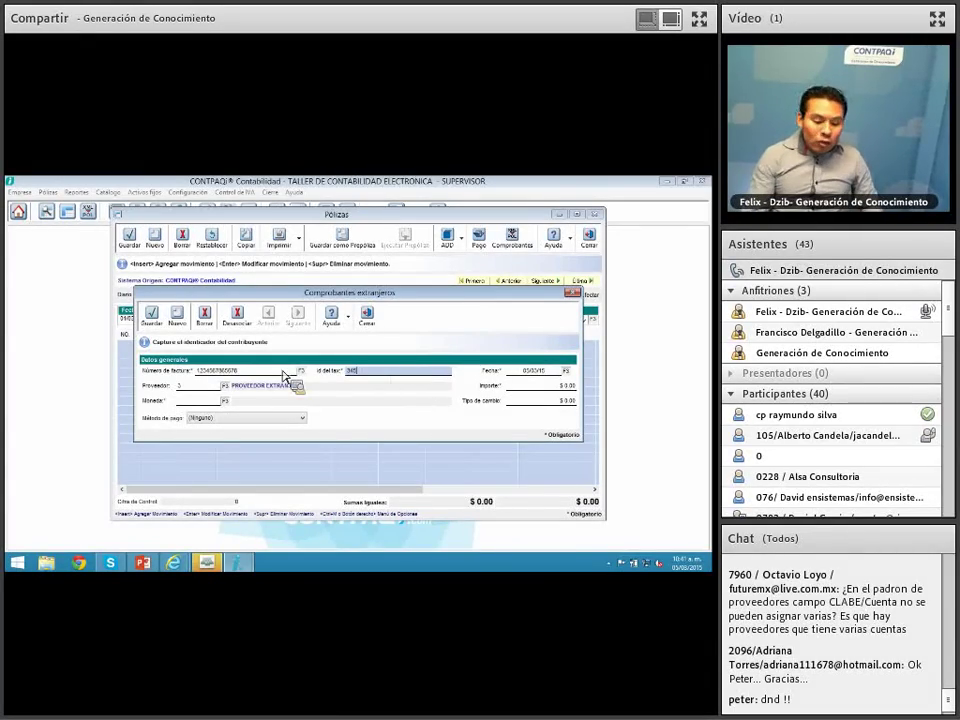
{"action": "key", "text": "Tab"}
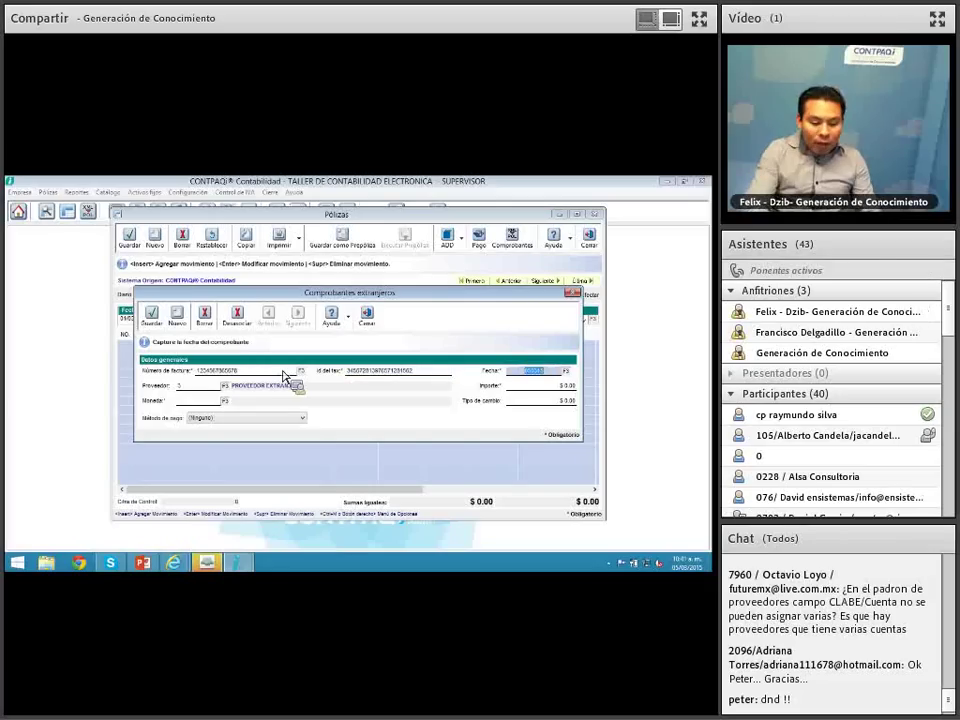
{"action": "left_click", "coordinate": [226, 388]}
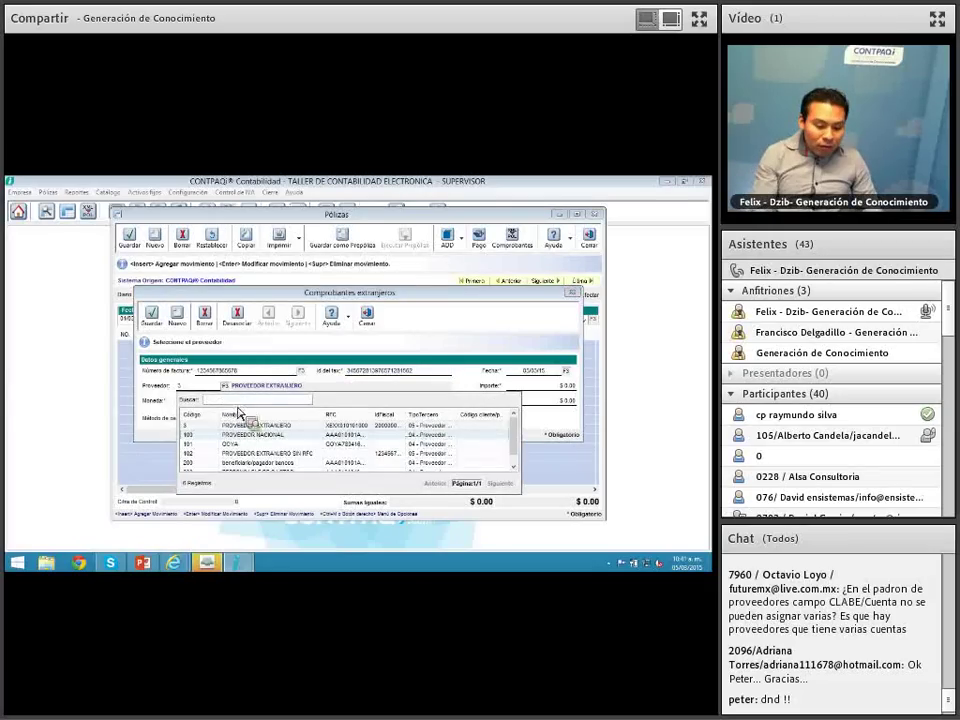
{"action": "left_click_drag", "start_coordinate": [514, 431], "coordinate": [518, 456]}
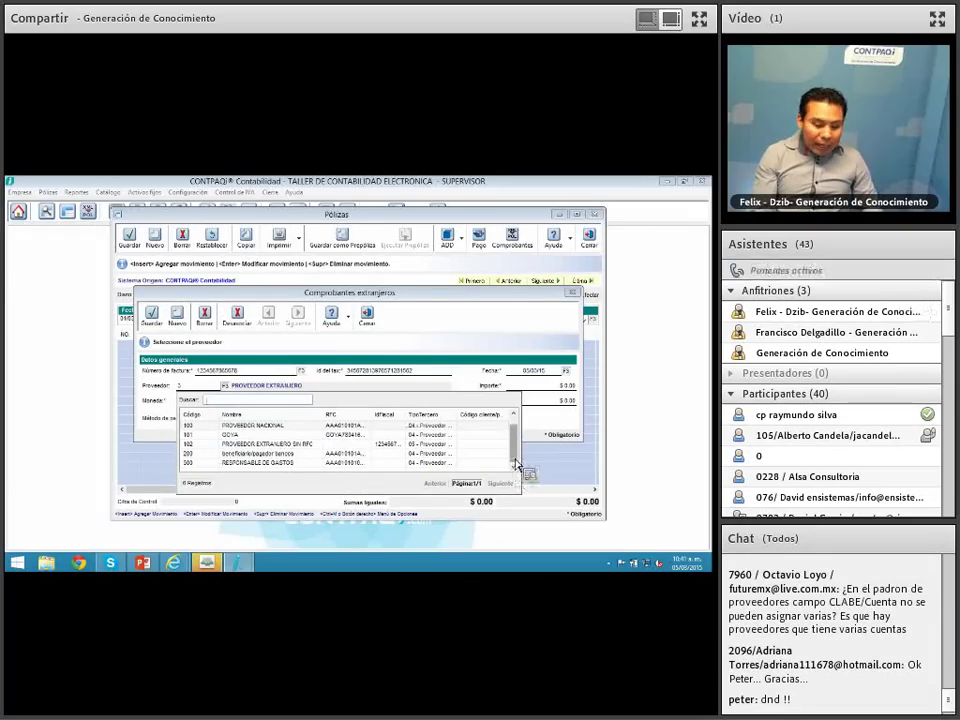
{"action": "left_click_drag", "start_coordinate": [514, 458], "coordinate": [517, 430]}
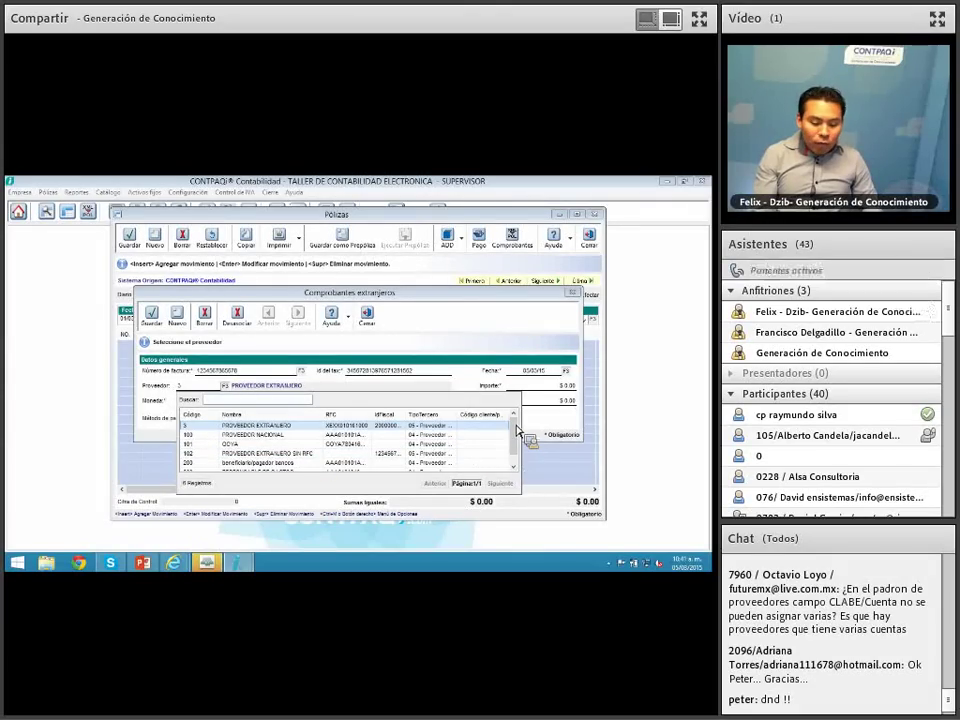
{"action": "double_click", "coordinate": [407, 416]}
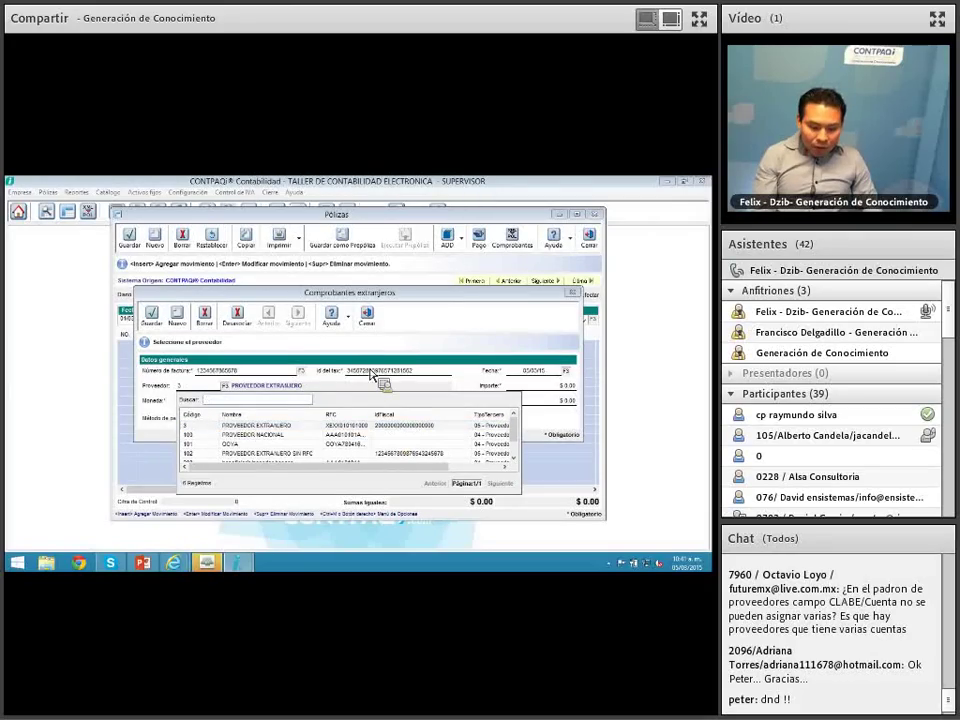
{"action": "double_click", "coordinate": [284, 430]}
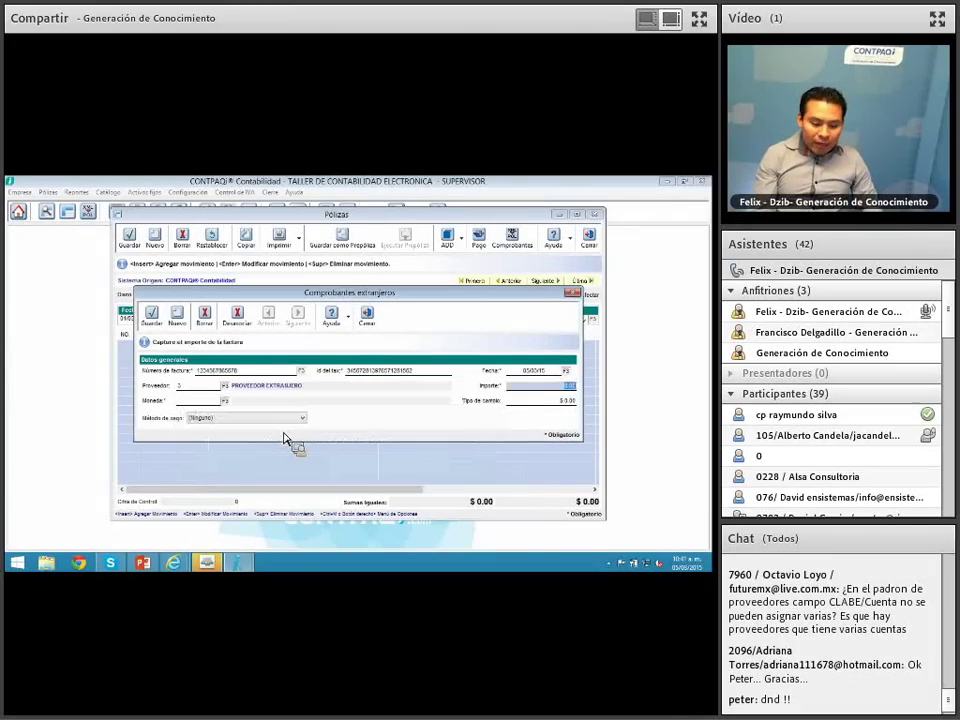
Step: Clear the tax id and reselect PROVEEDOR EXTRANJERO to restore it, then close the voucher
{"action": "left_click", "coordinate": [196, 387]}
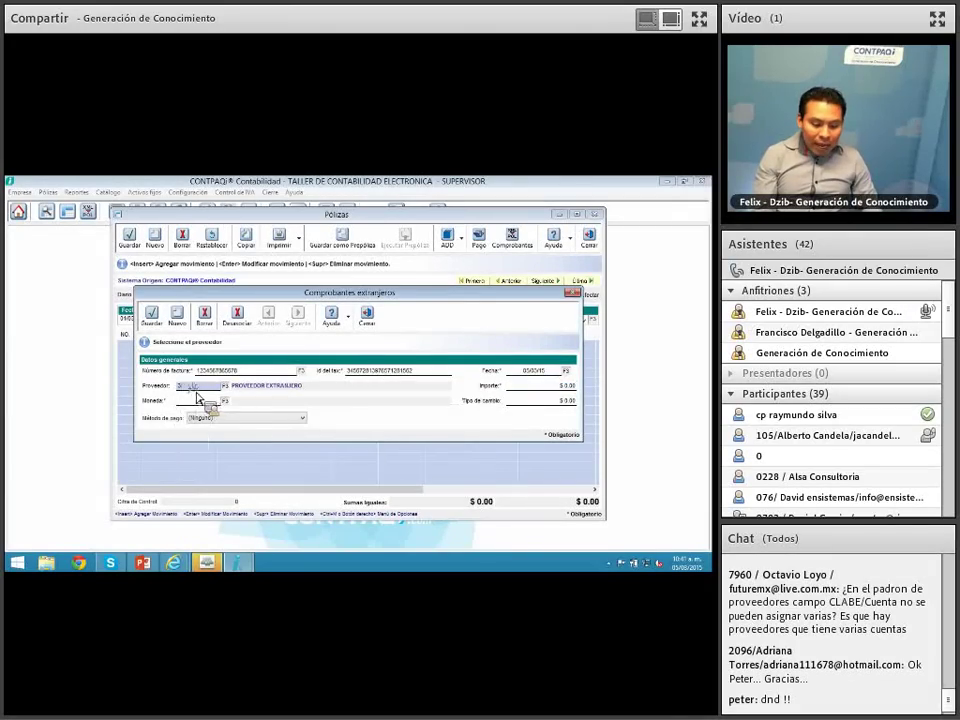
{"action": "left_click", "coordinate": [376, 381]}
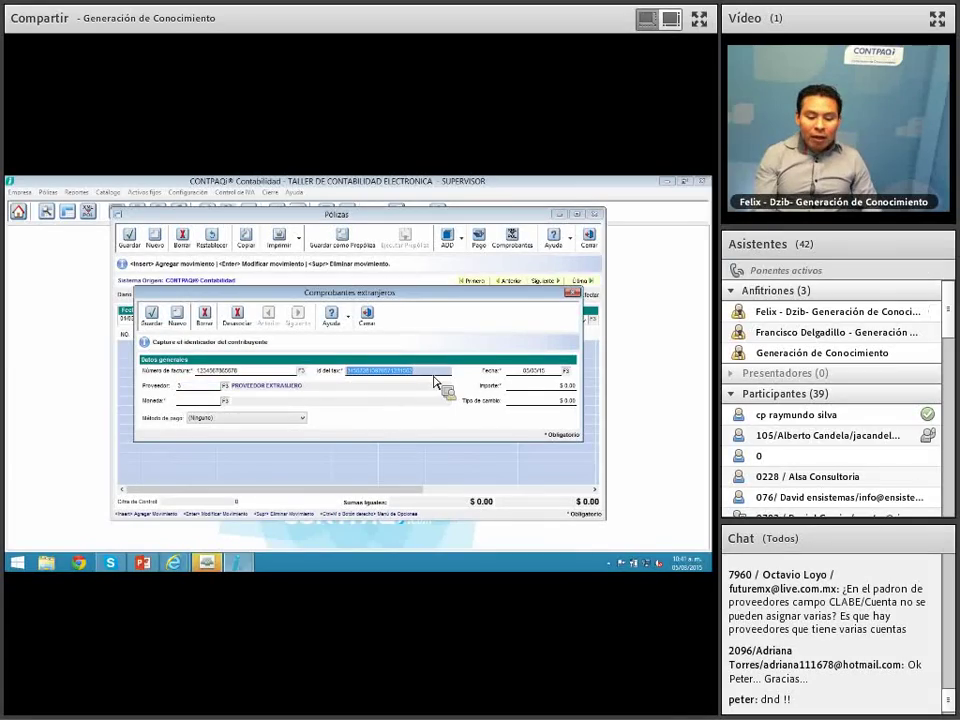
{"action": "key", "text": "Delete"}
{"action": "left_click", "coordinate": [224, 385]}
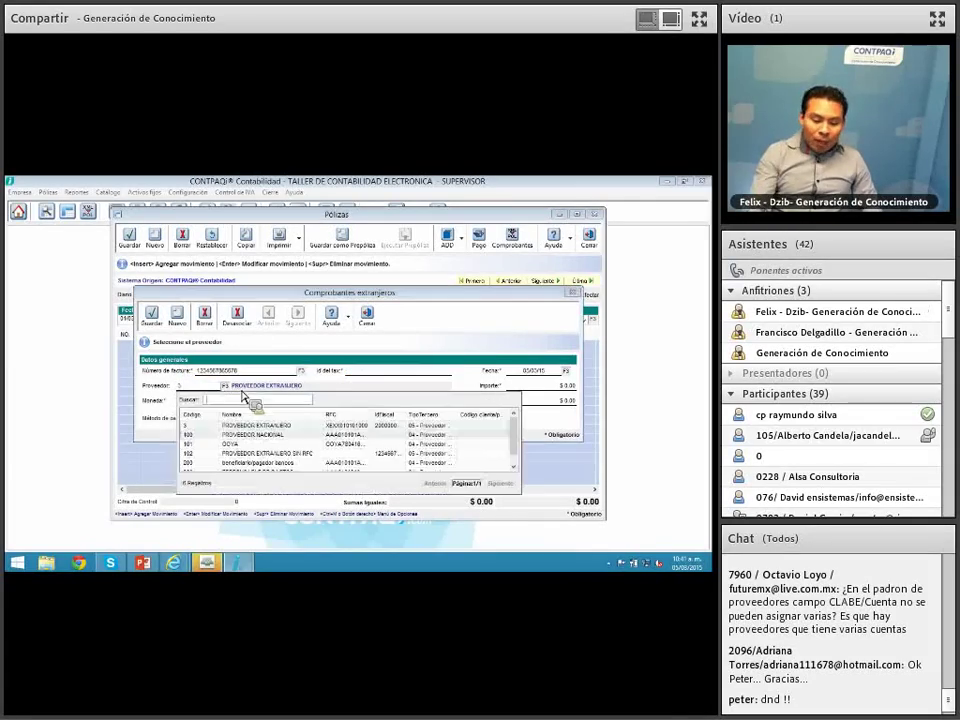
{"action": "left_click", "coordinate": [348, 428]}
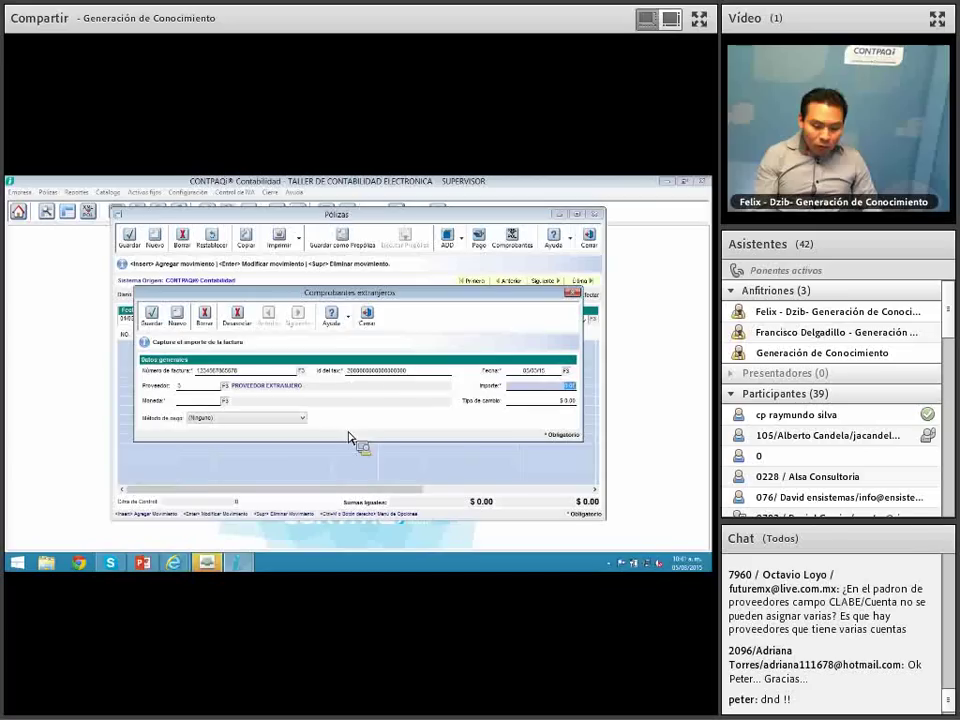
{"action": "left_click", "coordinate": [396, 370]}
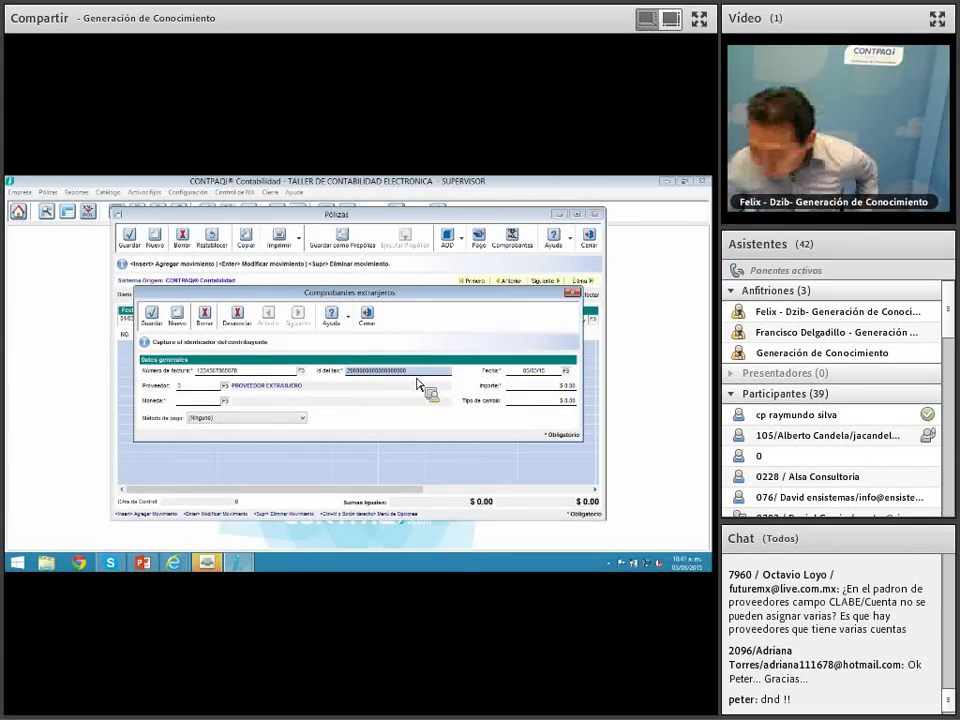
{"action": "left_click", "coordinate": [367, 318]}
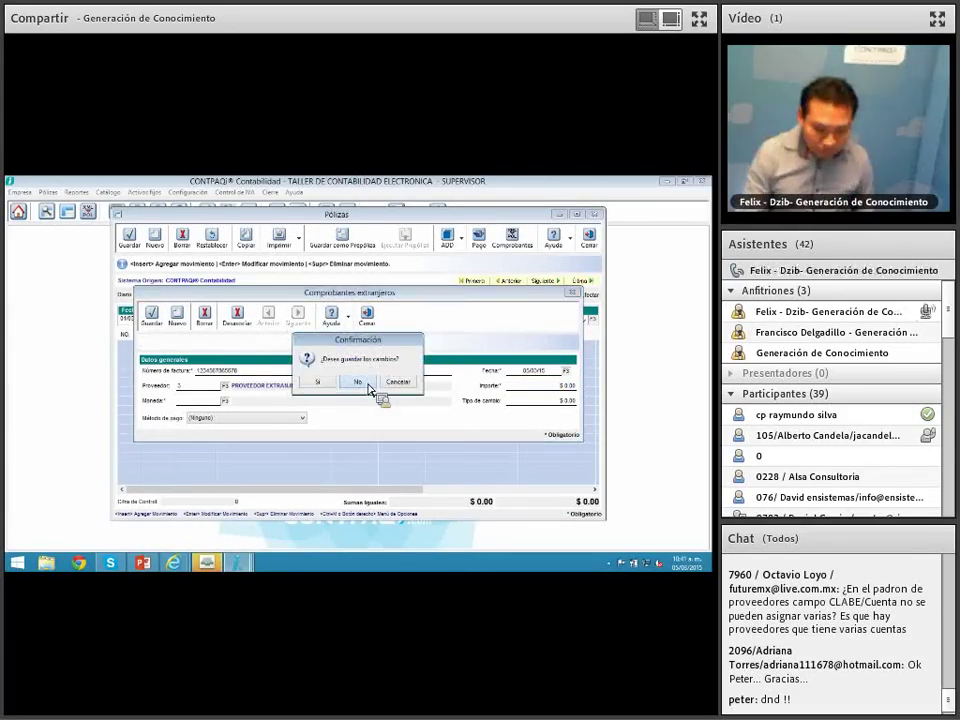
Step: Answer the save prompt to leave the póliza and open the chart of accounts
{"action": "left_click", "coordinate": [374, 385]}
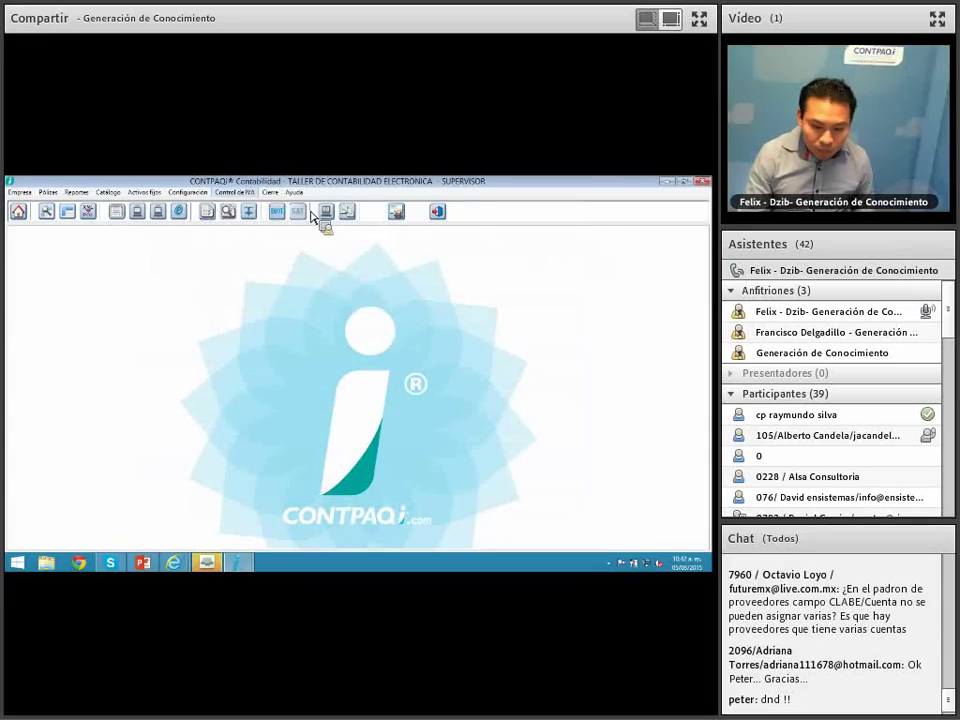
{"action": "left_click", "coordinate": [238, 192]}
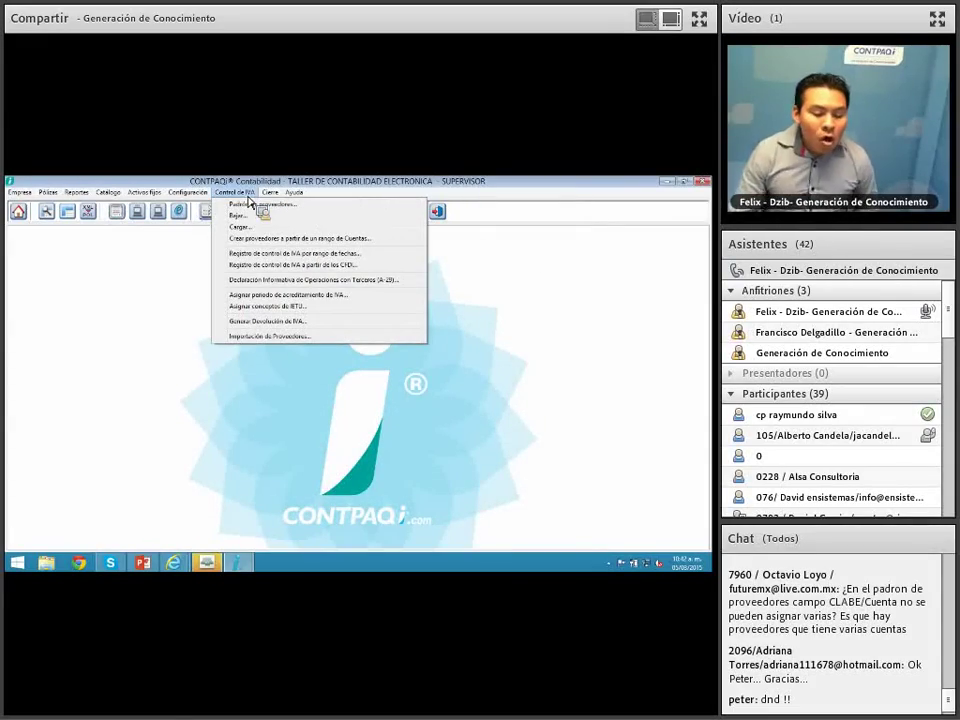
{"action": "mouse_move", "coordinate": [104, 196]}
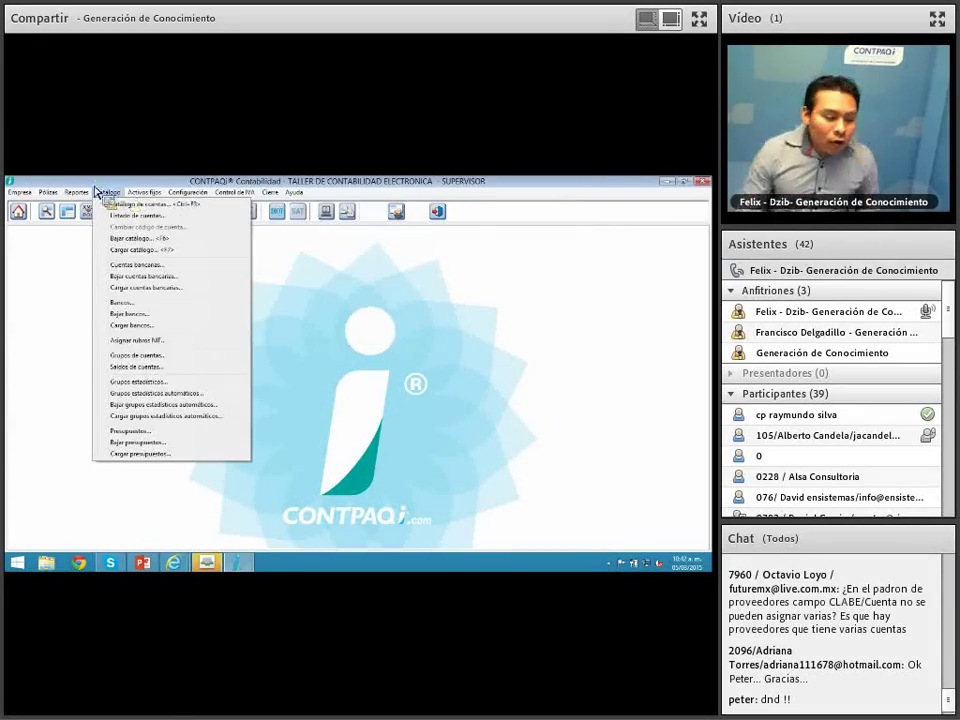
{"action": "left_click", "coordinate": [137, 205]}
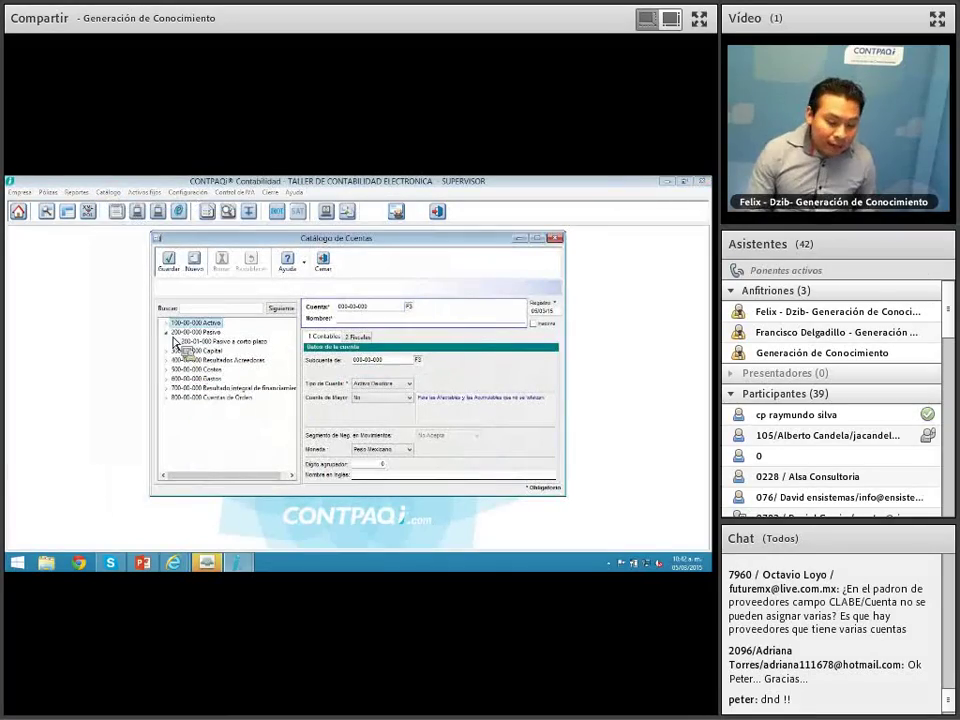
Step: Expand Activo > Activo a corto plazo > Bancos and view its fiscal SAT code 102
{"action": "left_click", "coordinate": [168, 341]}
{"action": "left_click", "coordinate": [174, 332]}
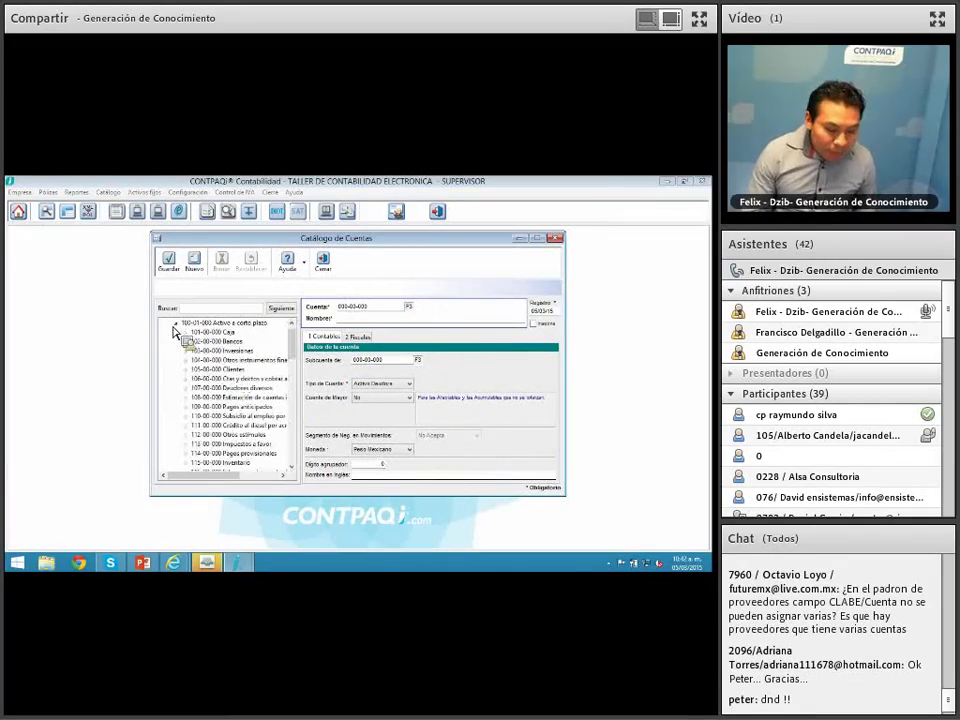
{"action": "left_click", "coordinate": [181, 341]}
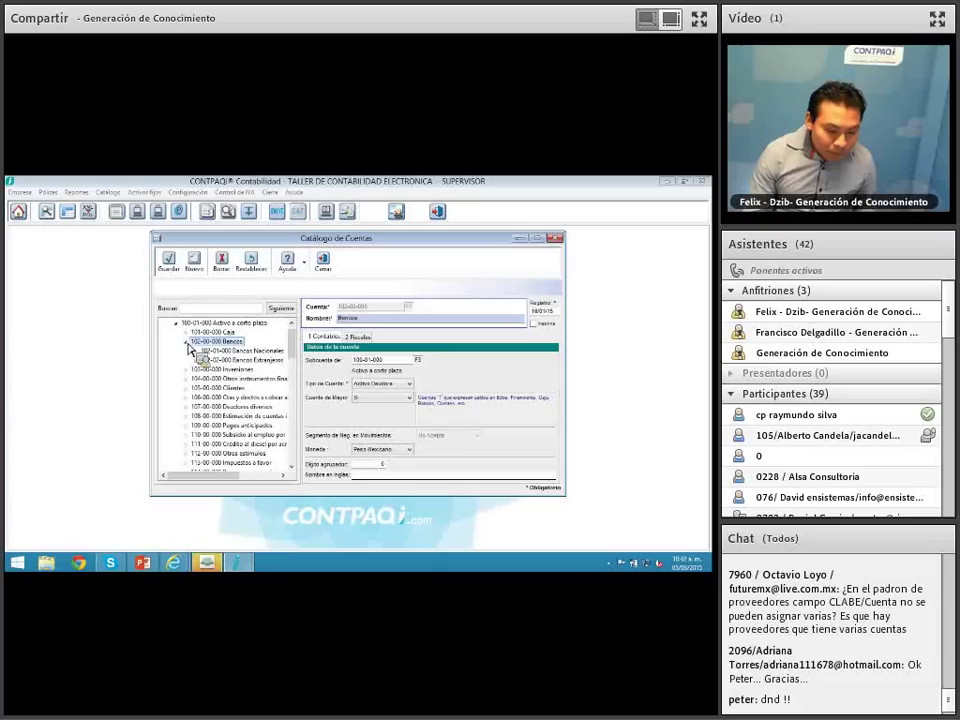
{"action": "left_click", "coordinate": [358, 338]}
{"action": "left_click", "coordinate": [382, 361]}
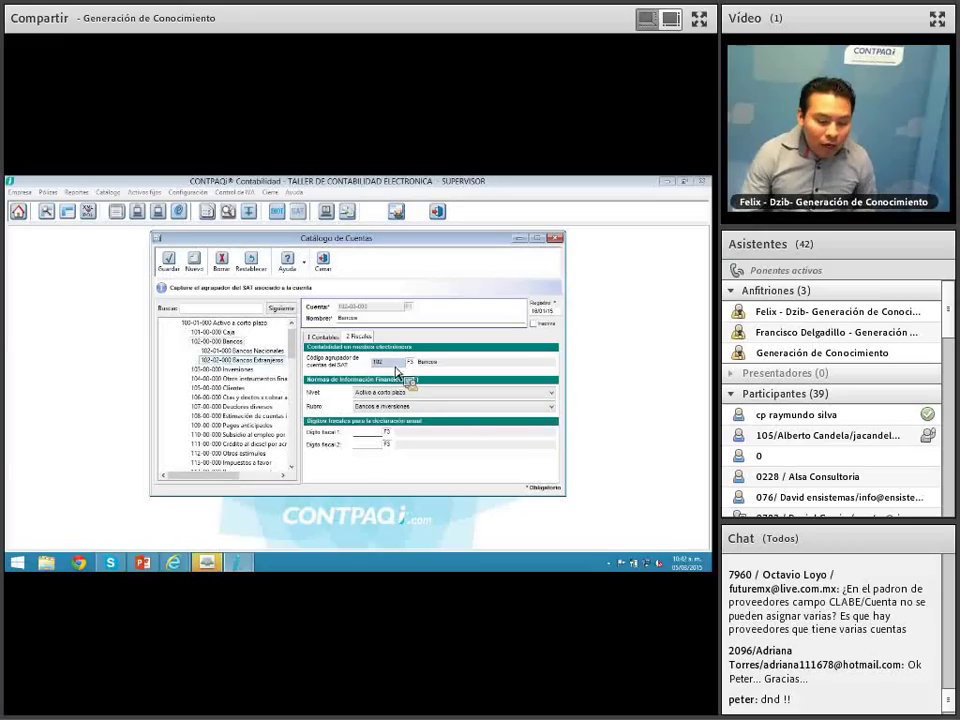
Step: Expand Bancos Nacionales and Bancos Extranjeros, then save and recheck the Bancos SAT grouping code
{"action": "left_click", "coordinate": [196, 351]}
{"action": "left_click", "coordinate": [206, 371]}
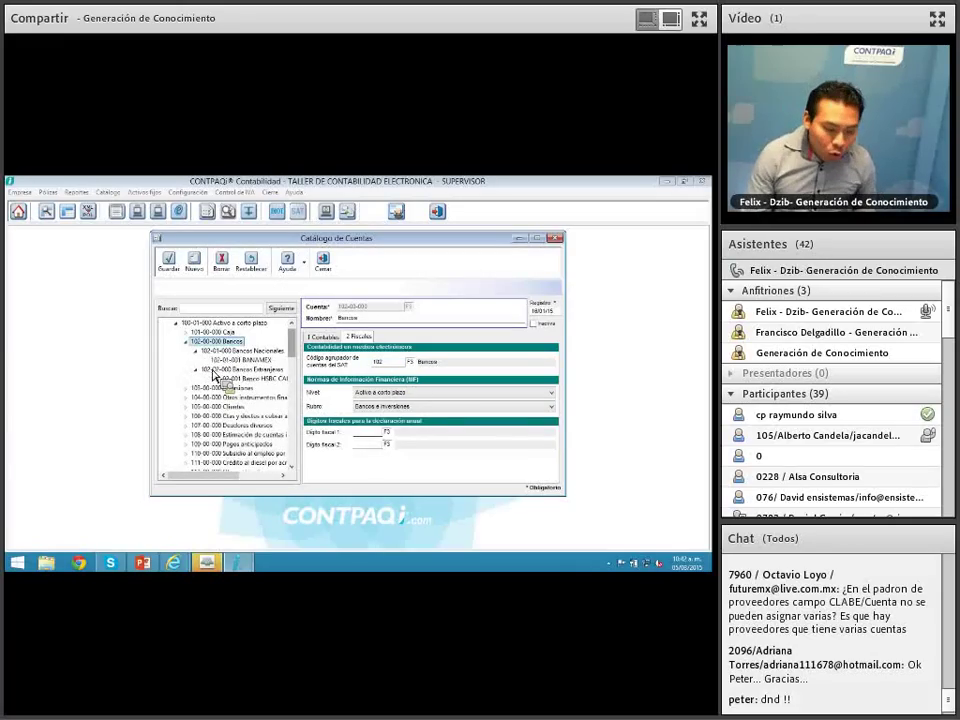
{"action": "scroll", "coordinate": [213, 370], "scroll_direction": "up", "scroll_amount": 1}
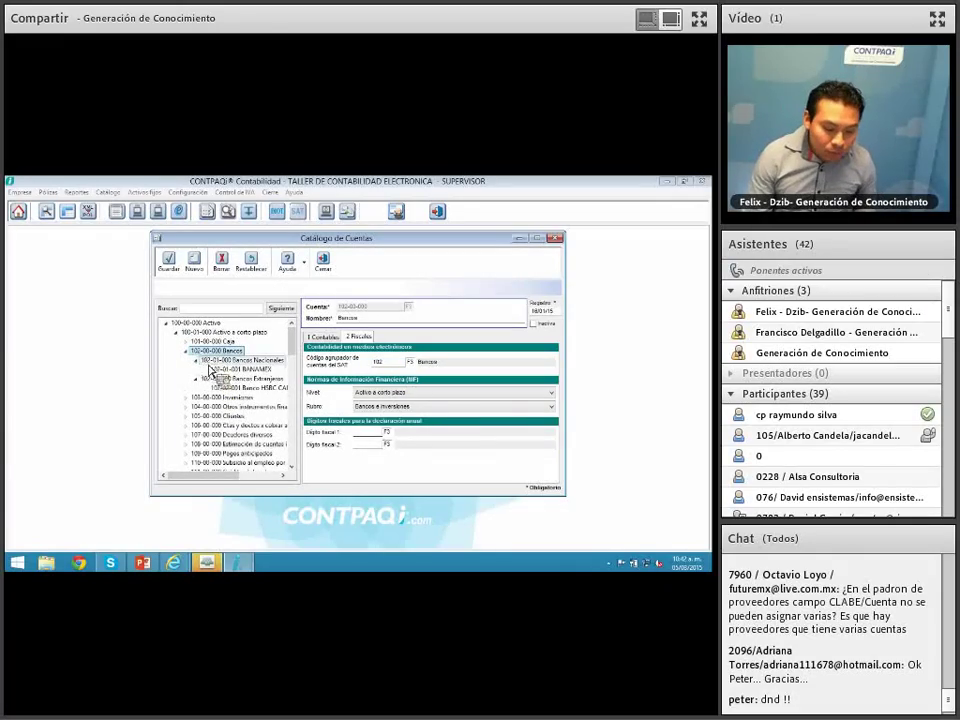
{"action": "left_click", "coordinate": [392, 366]}
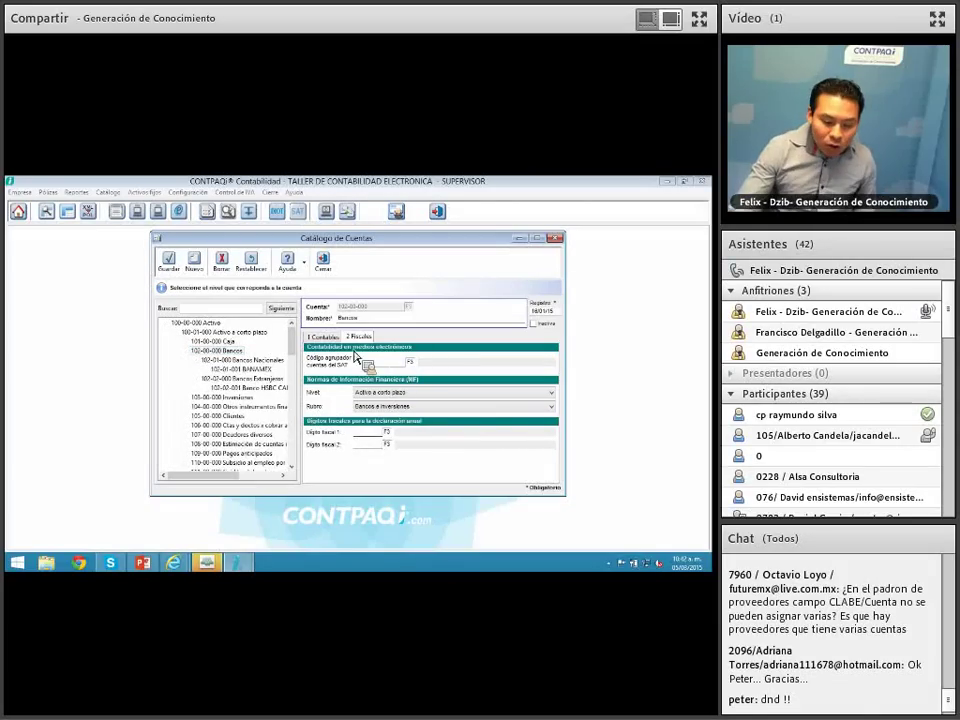
{"action": "left_click", "coordinate": [170, 268]}
{"action": "left_click", "coordinate": [357, 337]}
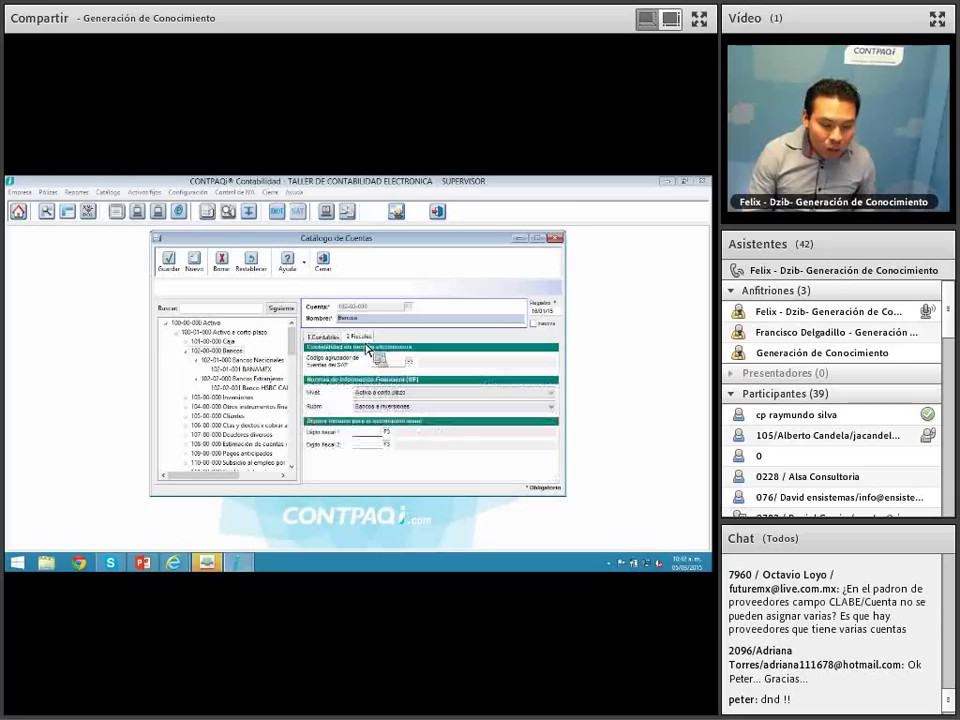
{"action": "left_click", "coordinate": [392, 366]}
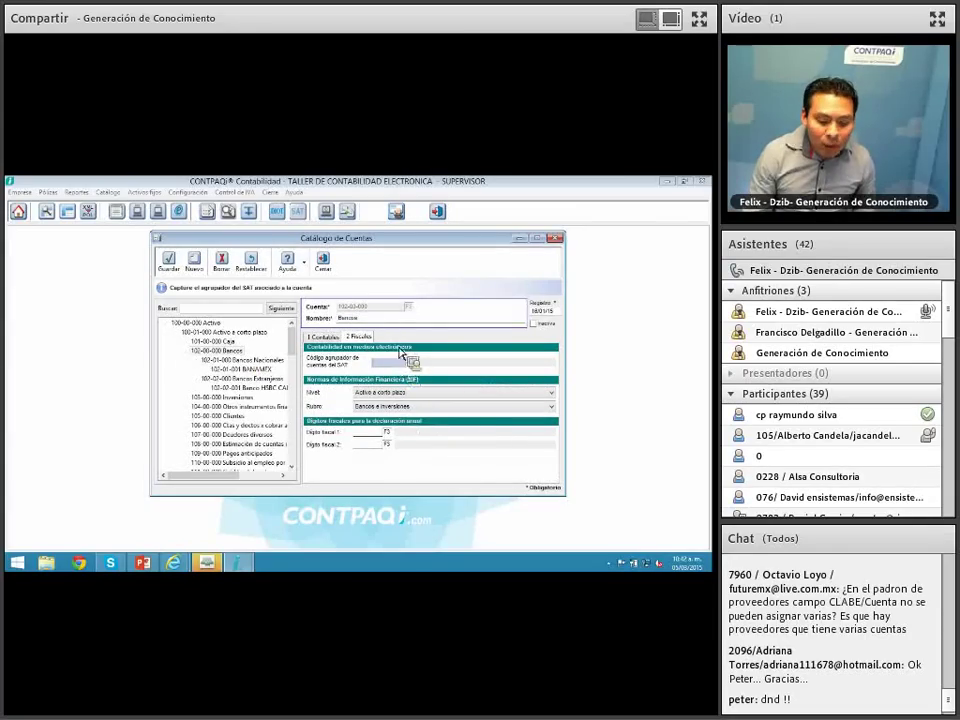
Step: Check codes 102.01 on BANAMEX and 102.02 on Bancos Extranjeros, then reload parent account 102-00-000
{"action": "left_click", "coordinate": [218, 360]}
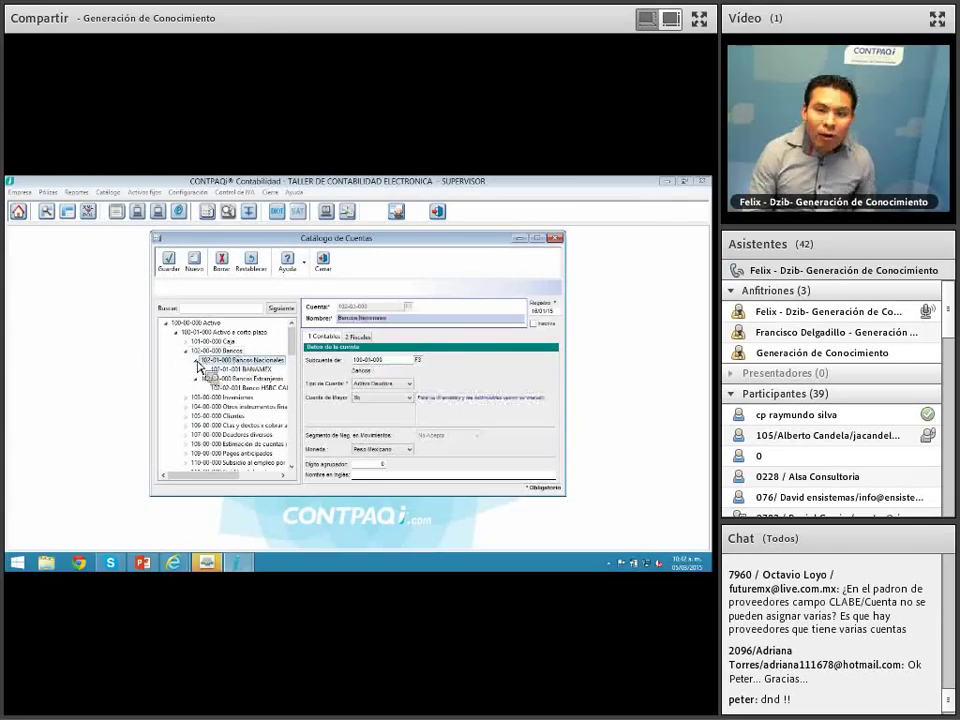
{"action": "left_click", "coordinate": [358, 338]}
{"action": "left_click", "coordinate": [270, 371]}
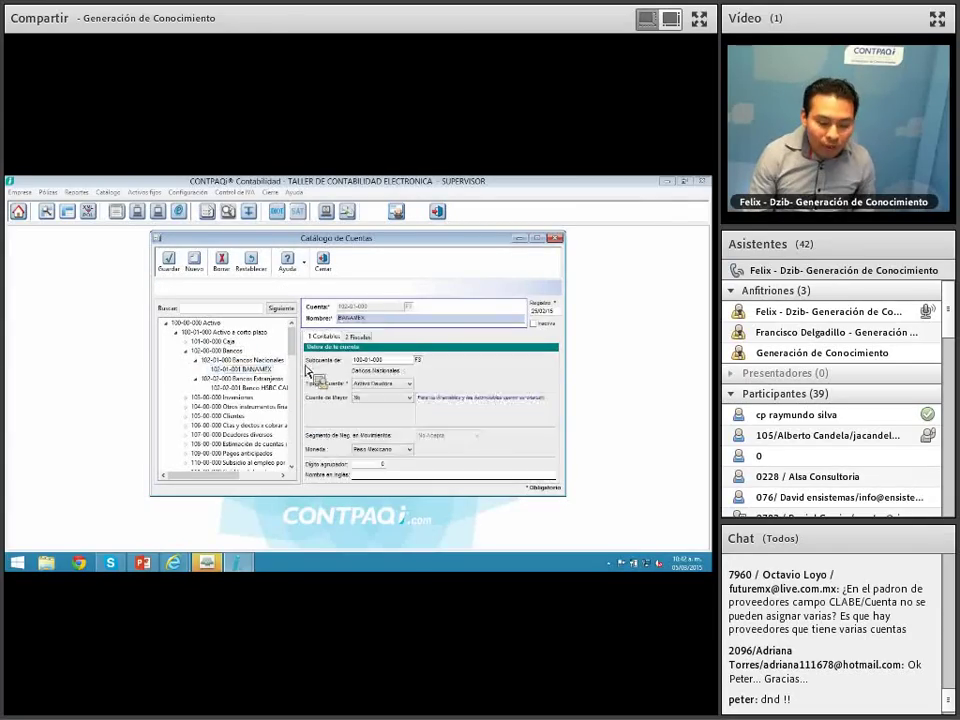
{"action": "left_click", "coordinate": [358, 338]}
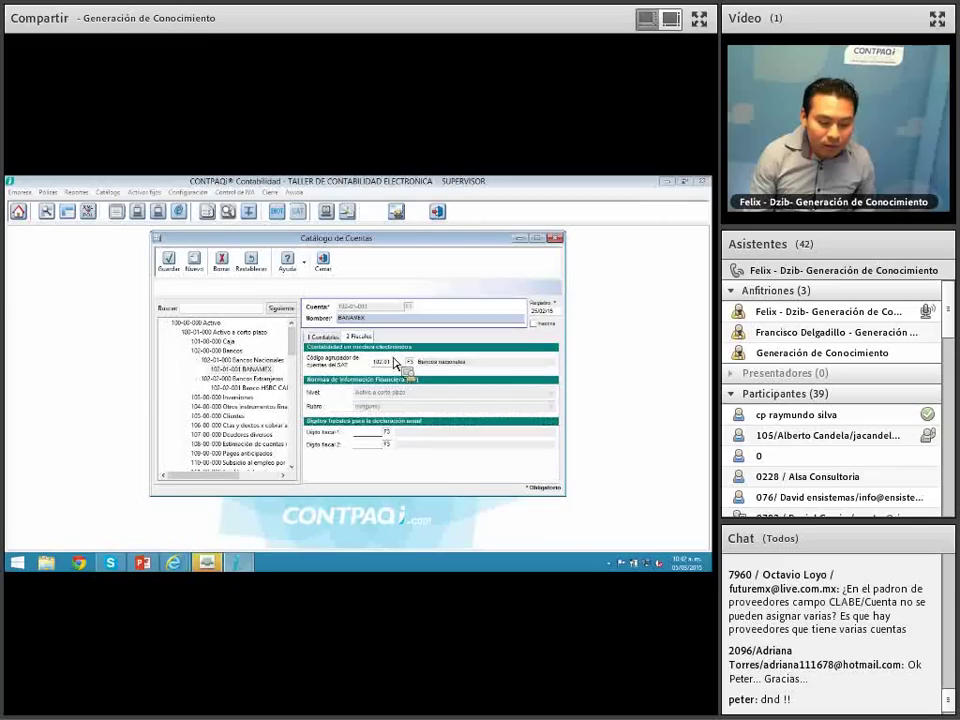
{"action": "left_click", "coordinate": [240, 379]}
{"action": "left_click", "coordinate": [358, 338]}
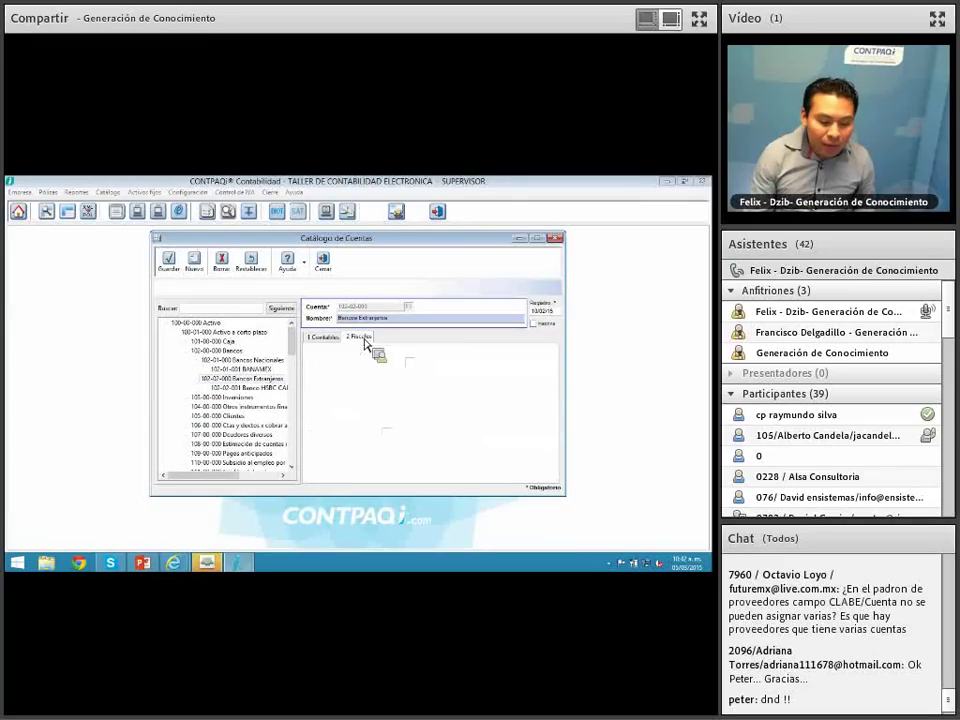
{"action": "left_click", "coordinate": [232, 352]}
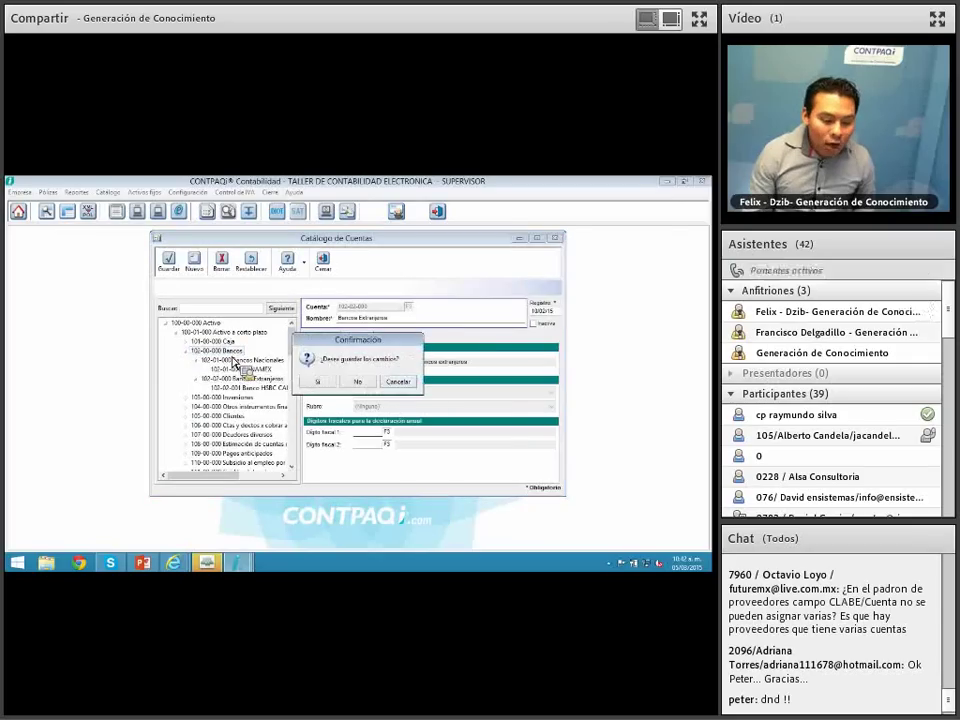
{"action": "left_click", "coordinate": [358, 380]}
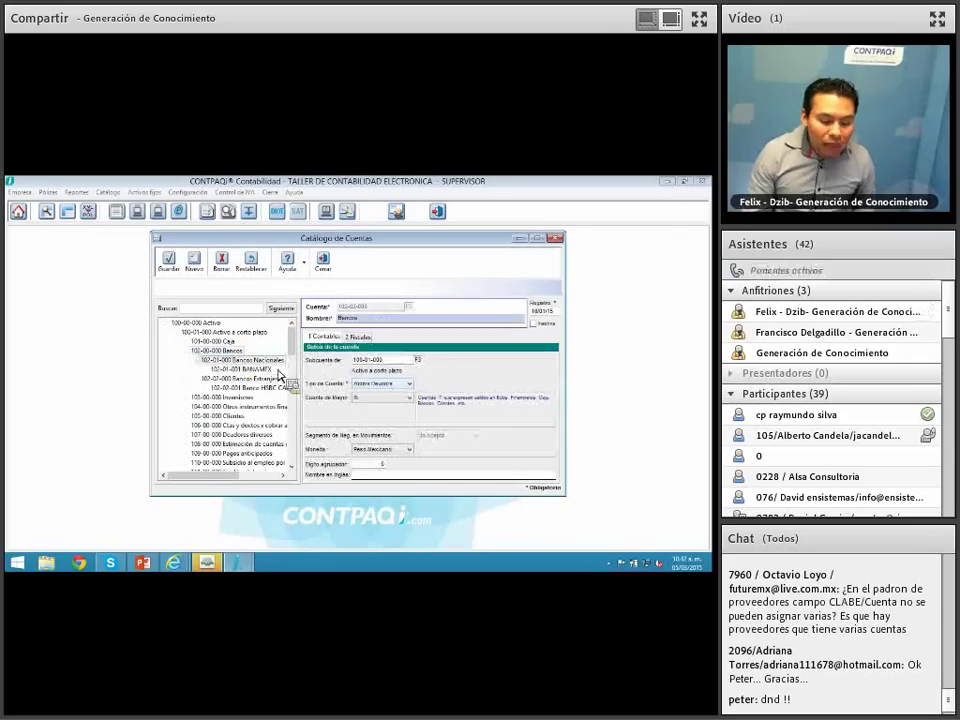
{"action": "left_click", "coordinate": [358, 337]}
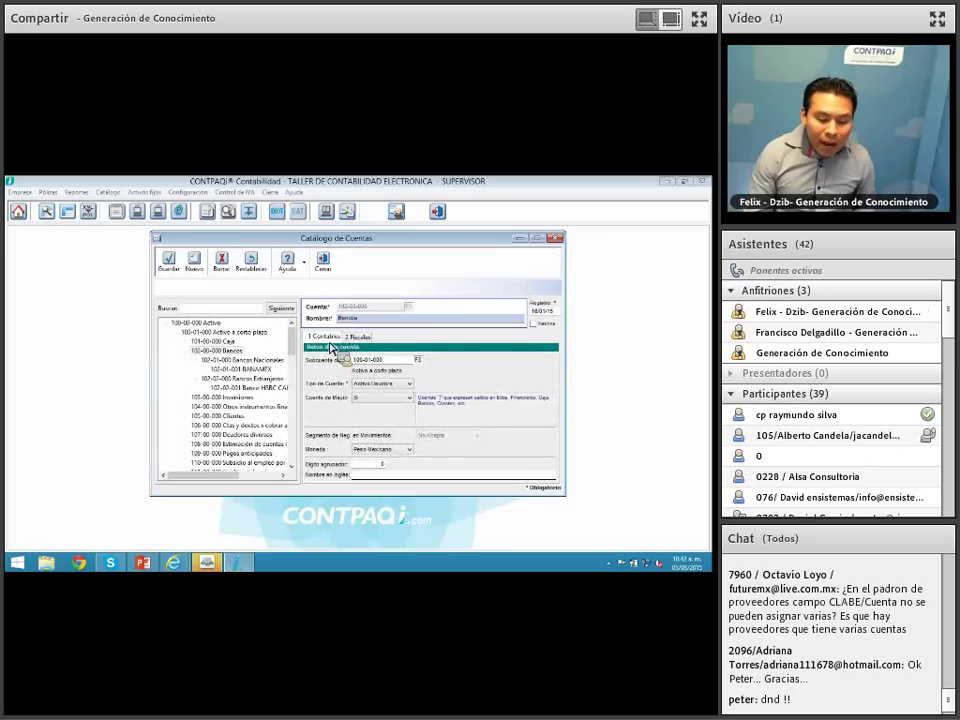
Step: Assign SAT grouping code 102 Bancos to Bancos and save, keeping subaccounts' existing codes
{"action": "left_click", "coordinate": [408, 361]}
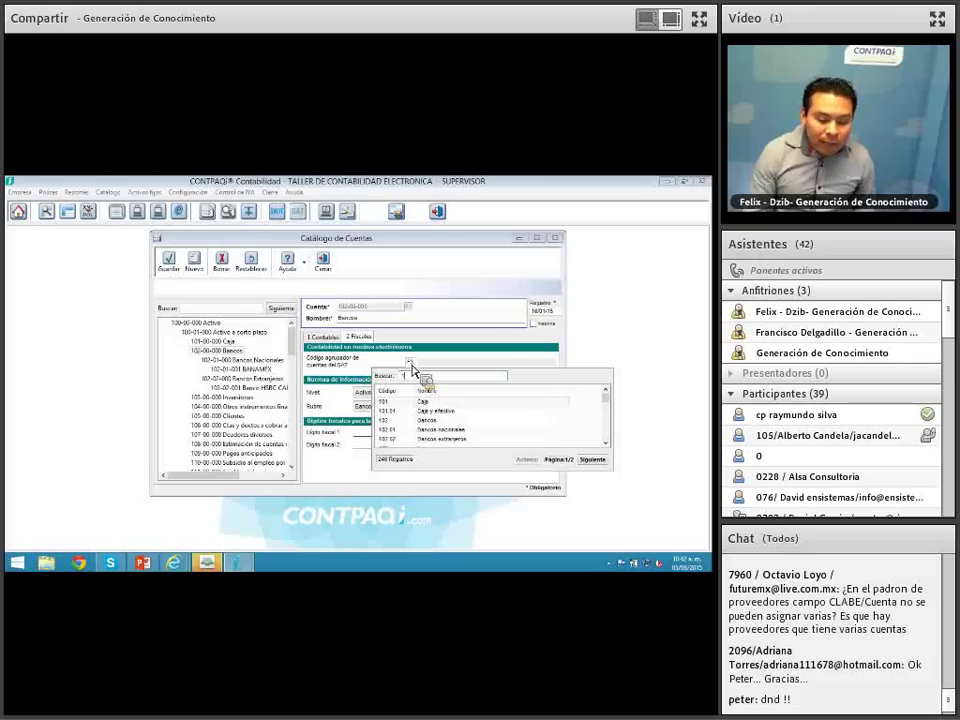
{"action": "type", "text": "102"}
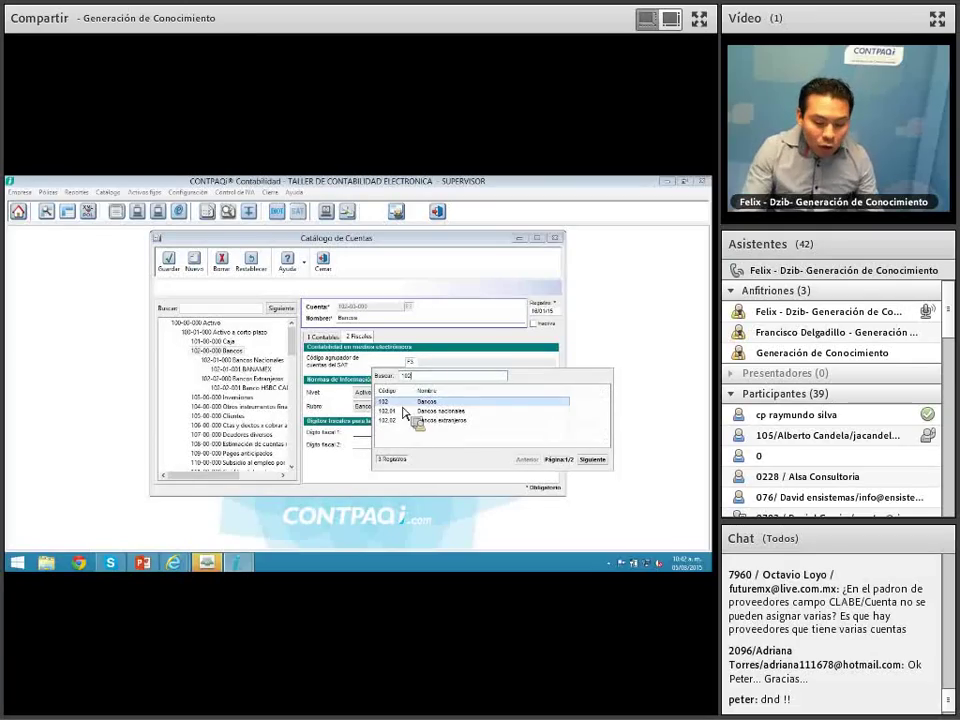
{"action": "double_click", "coordinate": [404, 403]}
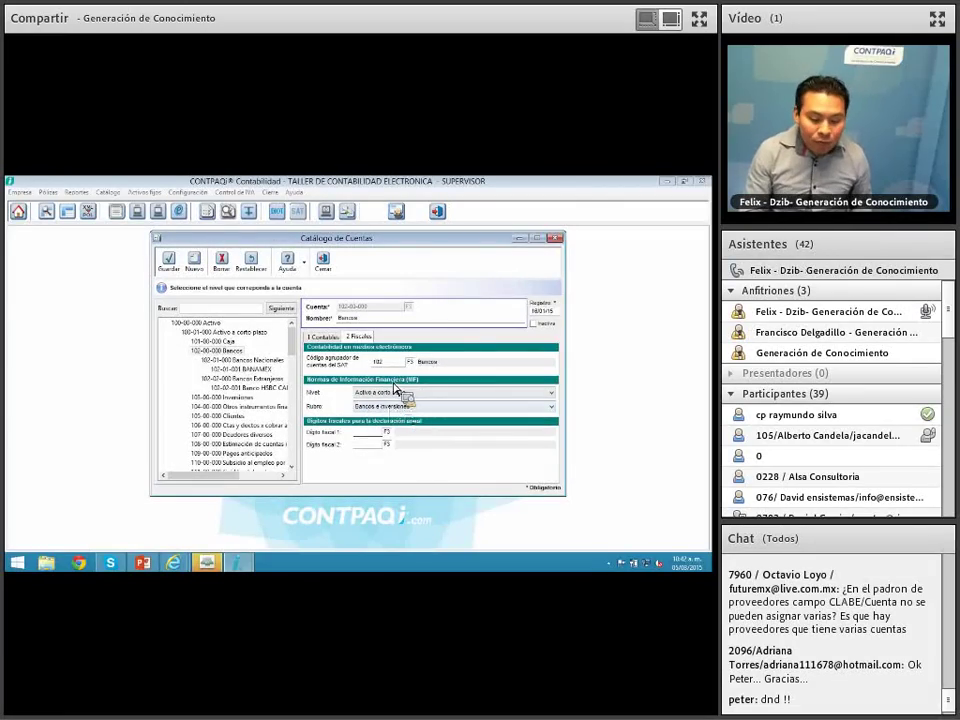
{"action": "left_click", "coordinate": [169, 262]}
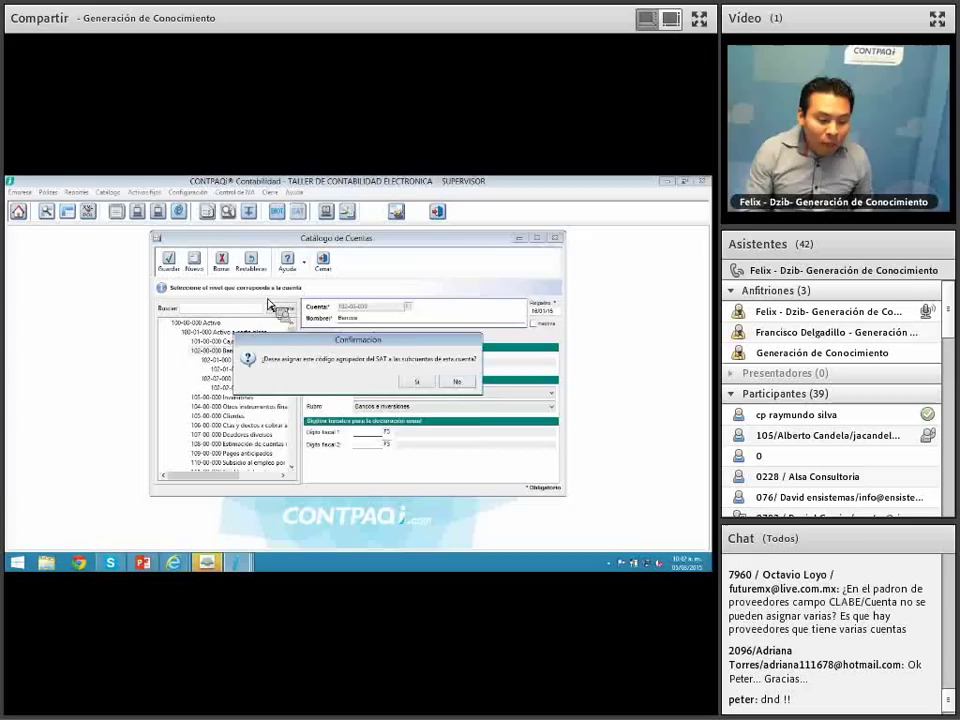
{"action": "left_click_drag", "start_coordinate": [408, 345], "coordinate": [409, 399]}
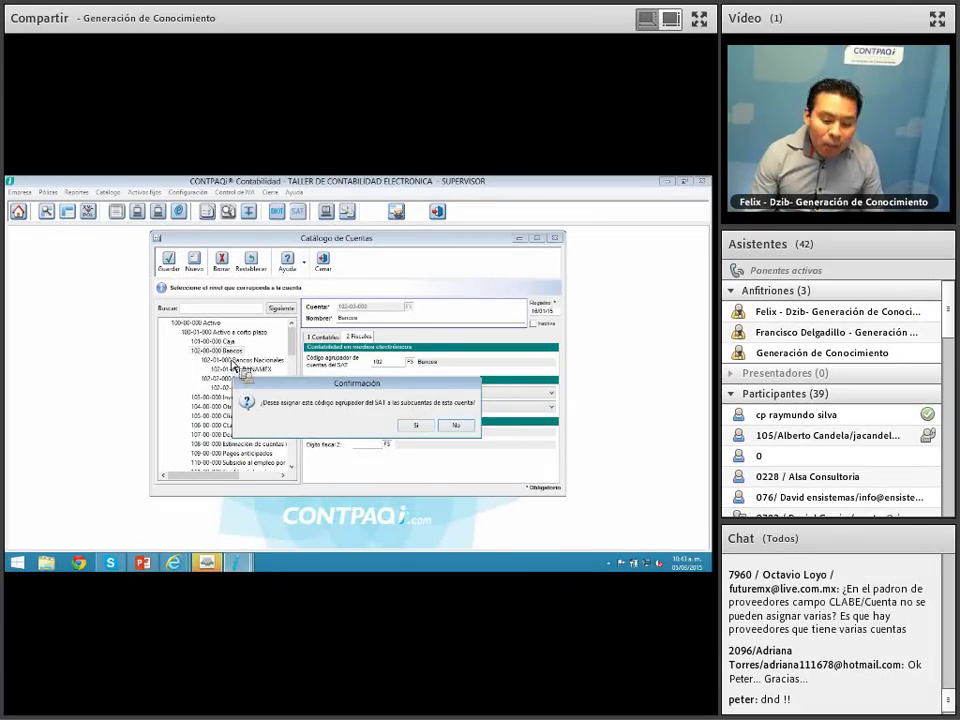
{"action": "left_click_drag", "start_coordinate": [246, 384], "coordinate": [303, 384]}
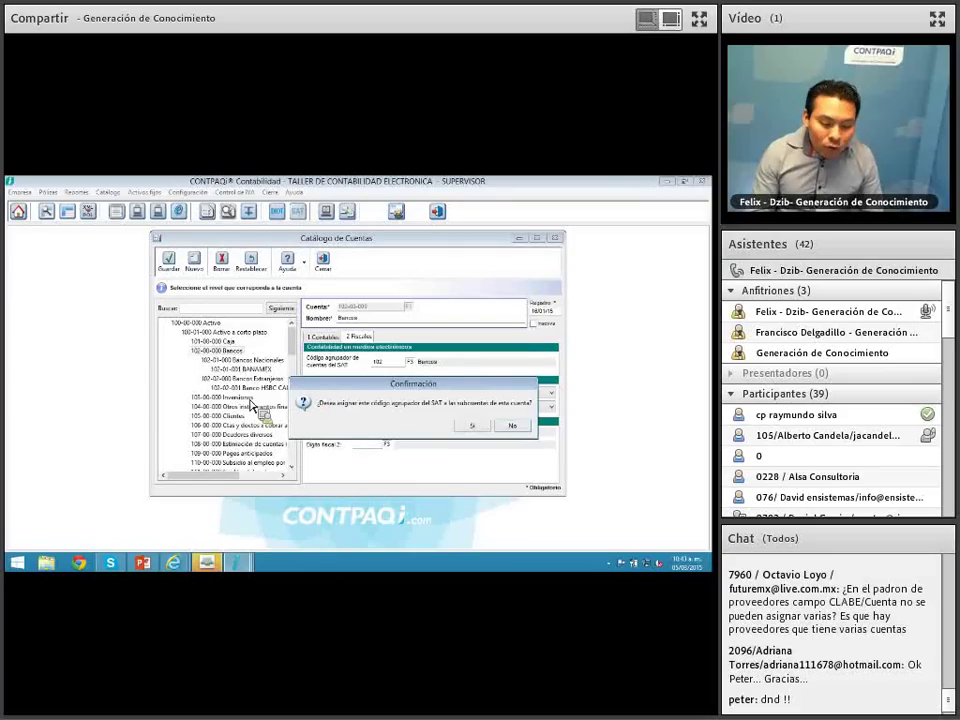
{"action": "left_click_drag", "start_coordinate": [322, 384], "coordinate": [316, 321]}
{"action": "left_click_drag", "start_coordinate": [252, 403], "coordinate": [313, 314]}
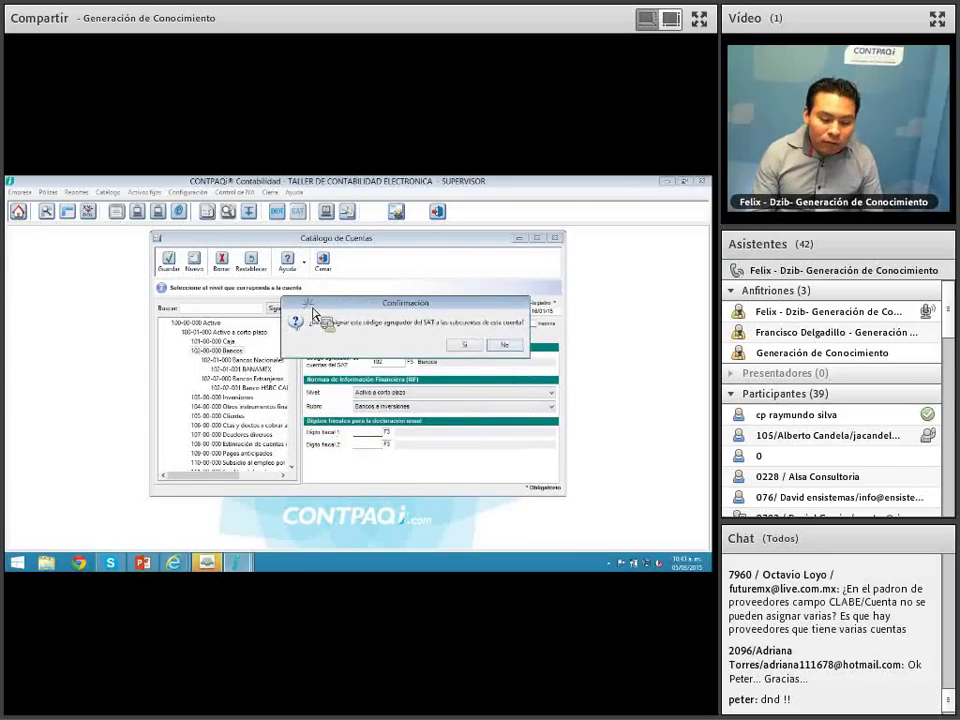
{"action": "left_click", "coordinate": [505, 346]}
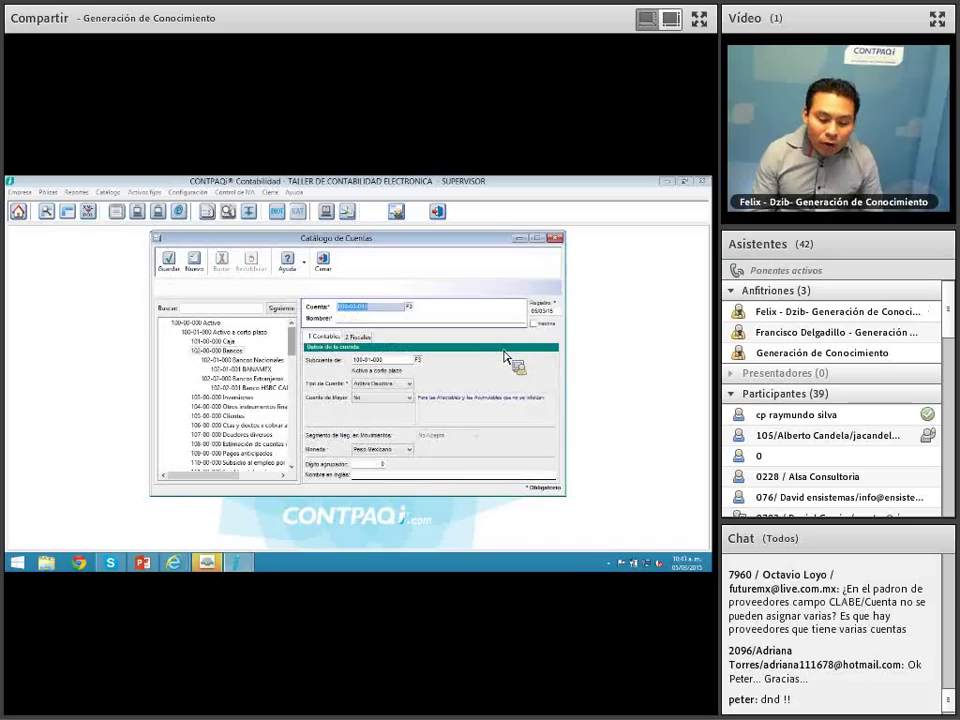
Step: Verify the SAT codes on Bancos, Bancos Nacionales and BANAMEX, then close the account catalog
{"action": "left_click", "coordinate": [221, 352]}
{"action": "left_click", "coordinate": [358, 337]}
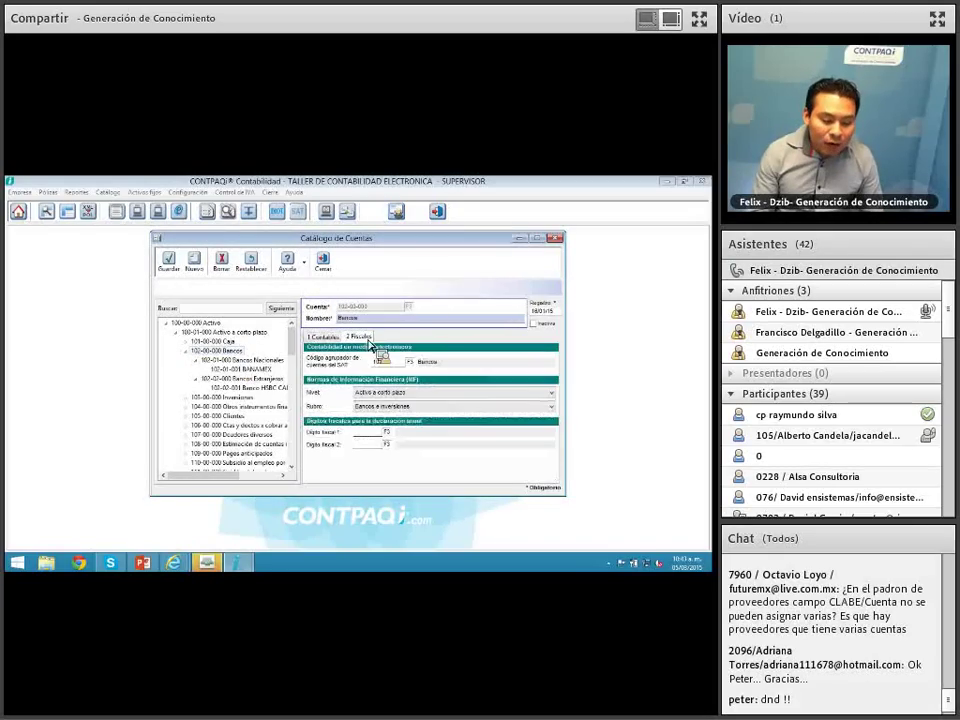
{"action": "left_click", "coordinate": [392, 363]}
{"action": "left_click", "coordinate": [263, 363]}
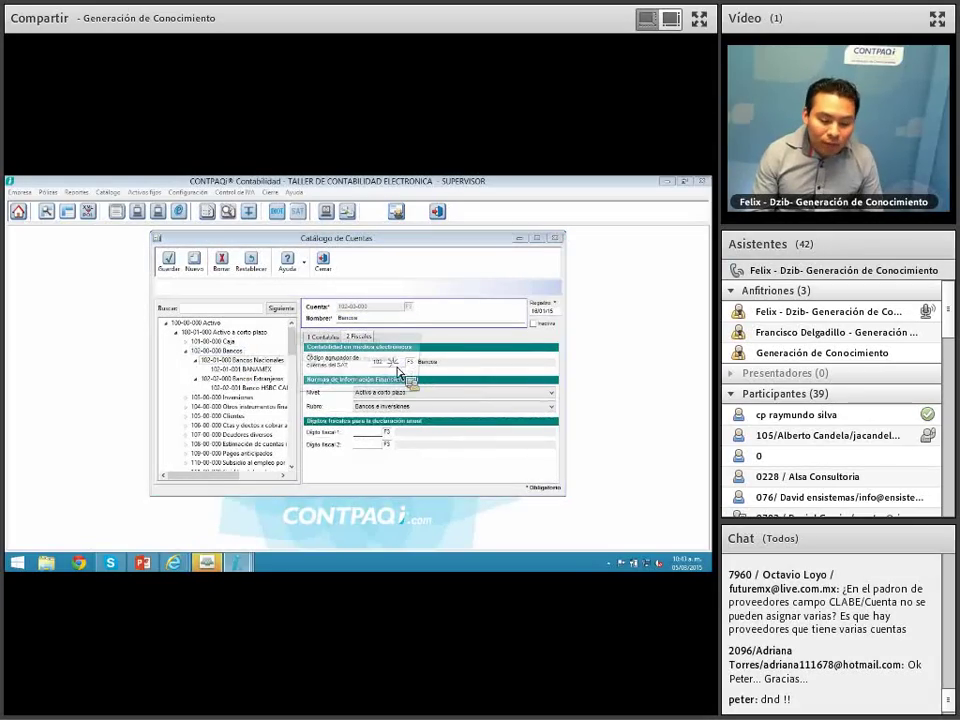
{"action": "left_click", "coordinate": [340, 385]}
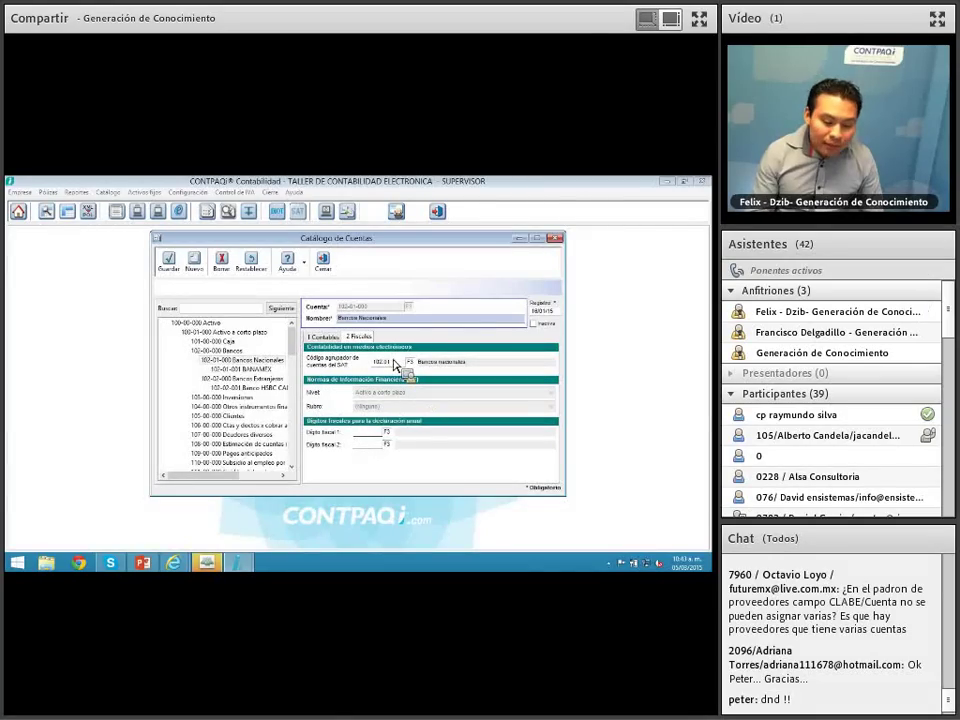
{"action": "left_click", "coordinate": [245, 369]}
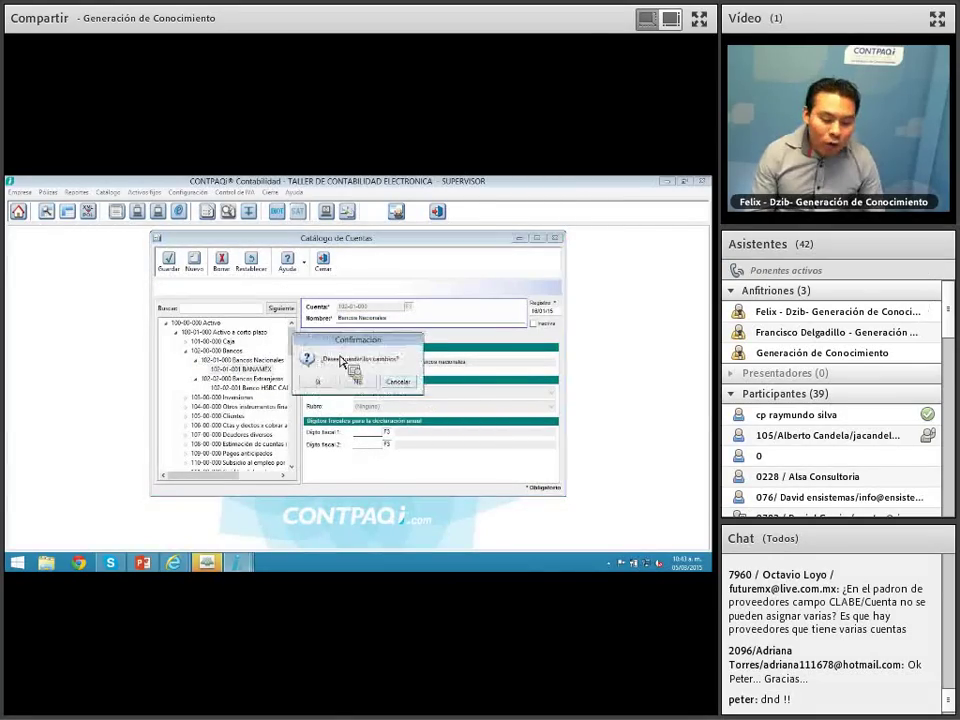
{"action": "left_click", "coordinate": [362, 381]}
{"action": "left_click", "coordinate": [366, 339]}
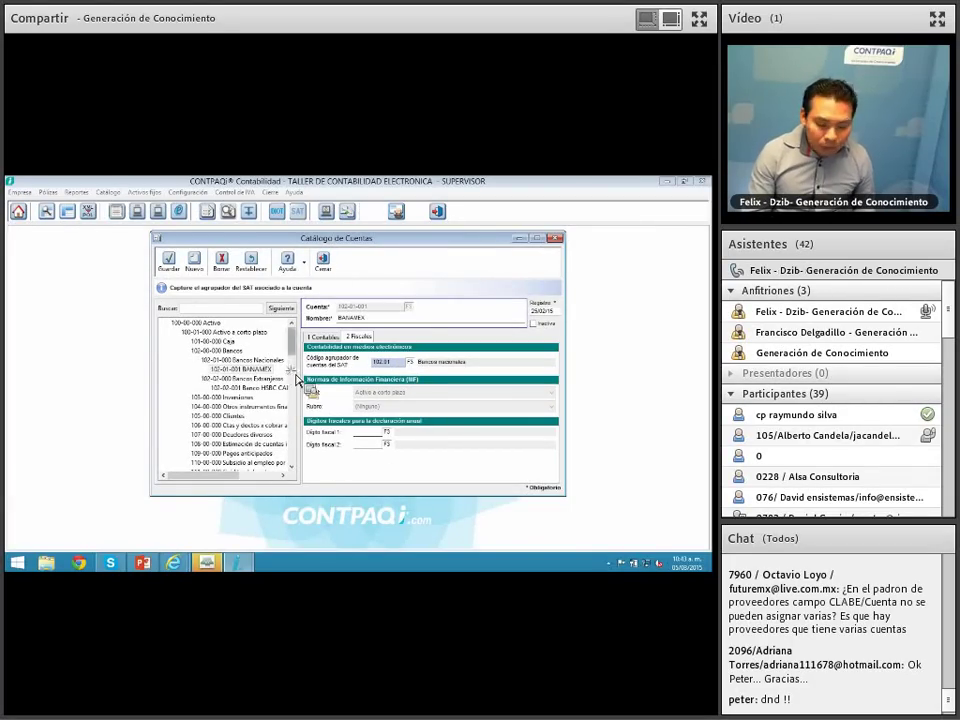
{"action": "left_click", "coordinate": [322, 262]}
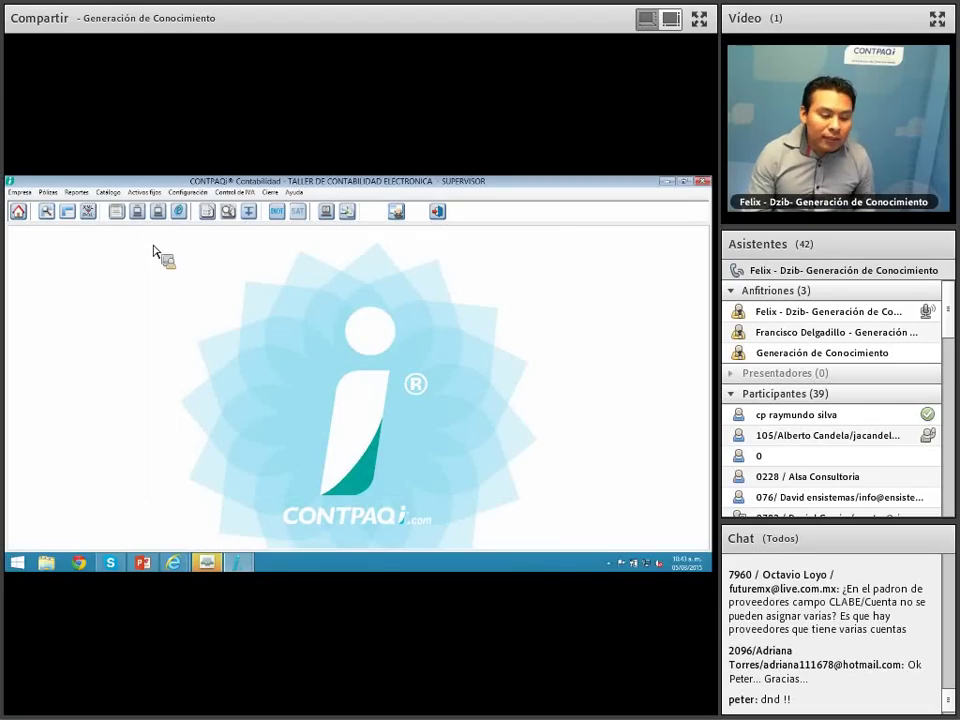
Step: Run the 'Asignación agrupadores SAT' sheet from Reportes > Hoja Electrónica to open it in Excel
{"action": "left_click", "coordinate": [48, 192]}
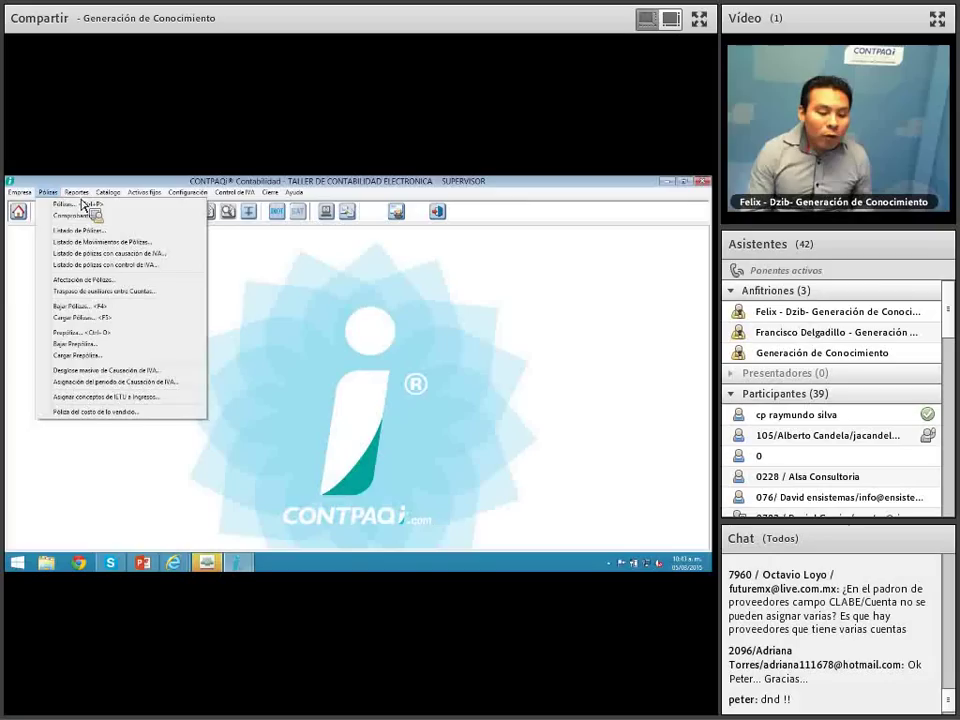
{"action": "mouse_move", "coordinate": [76, 192]}
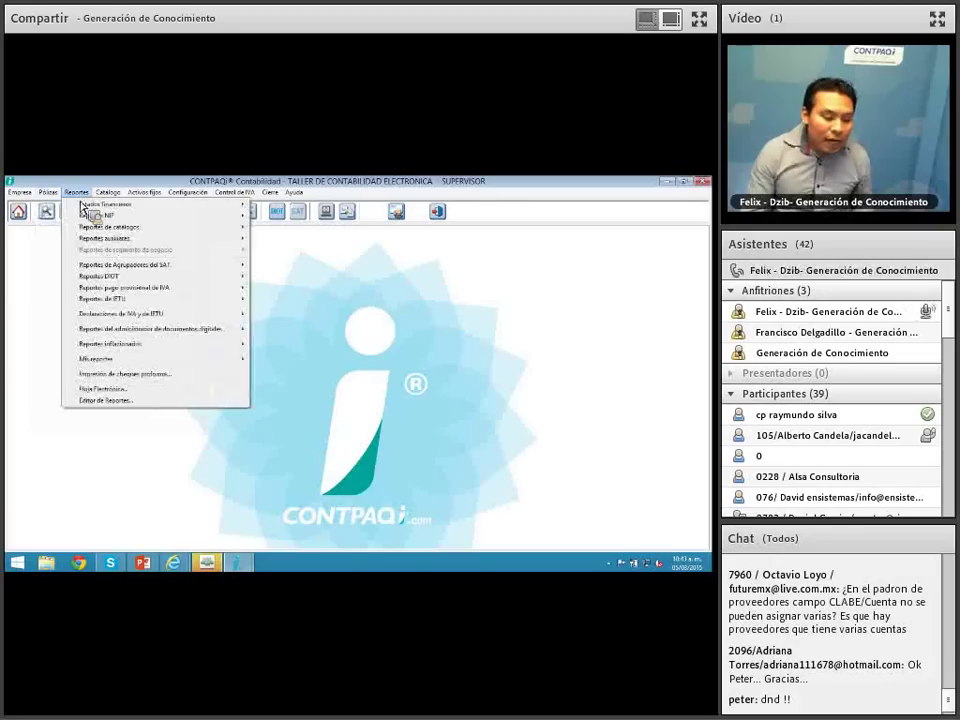
{"action": "left_click", "coordinate": [124, 390]}
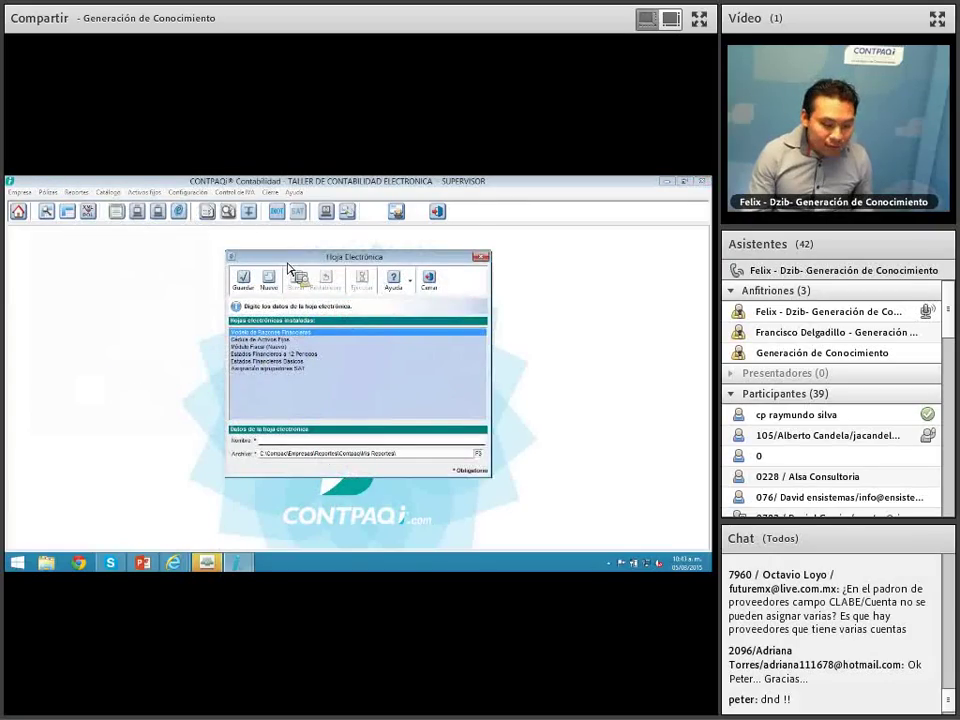
{"action": "left_click", "coordinate": [266, 335]}
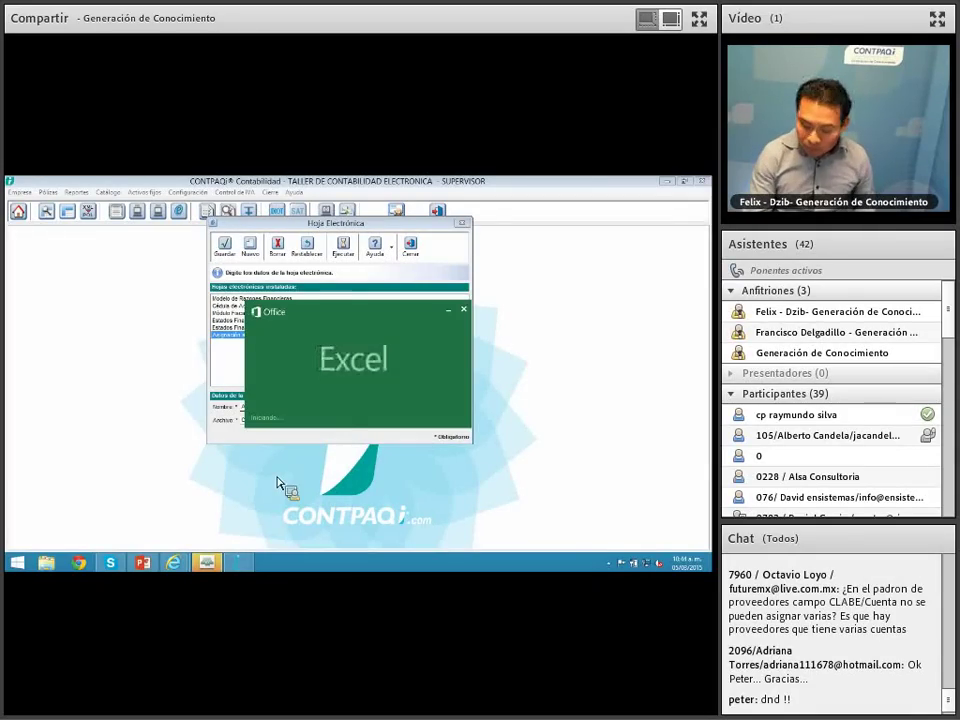
{"action": "left_click_drag", "start_coordinate": [337, 225], "coordinate": [267, 229]}
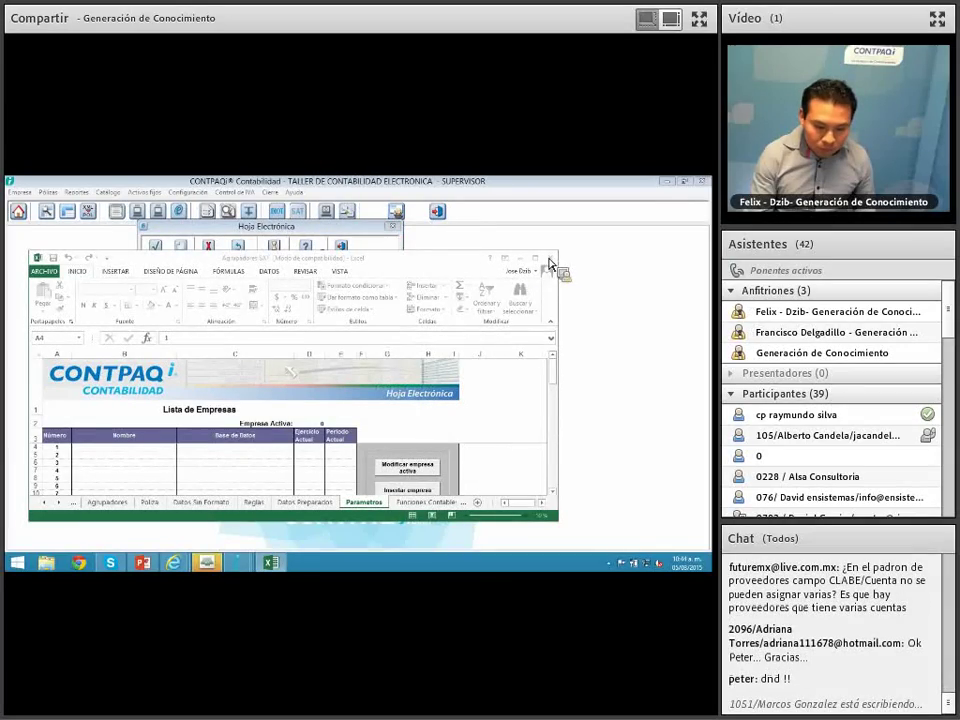
Step: Log the Excel workbook in to the TALLER DE CONTABILIDAD ELECTRONICA company through CONTPAQi
{"action": "mouse_move", "coordinate": [240, 565]}
{"action": "left_click", "coordinate": [363, 515]}
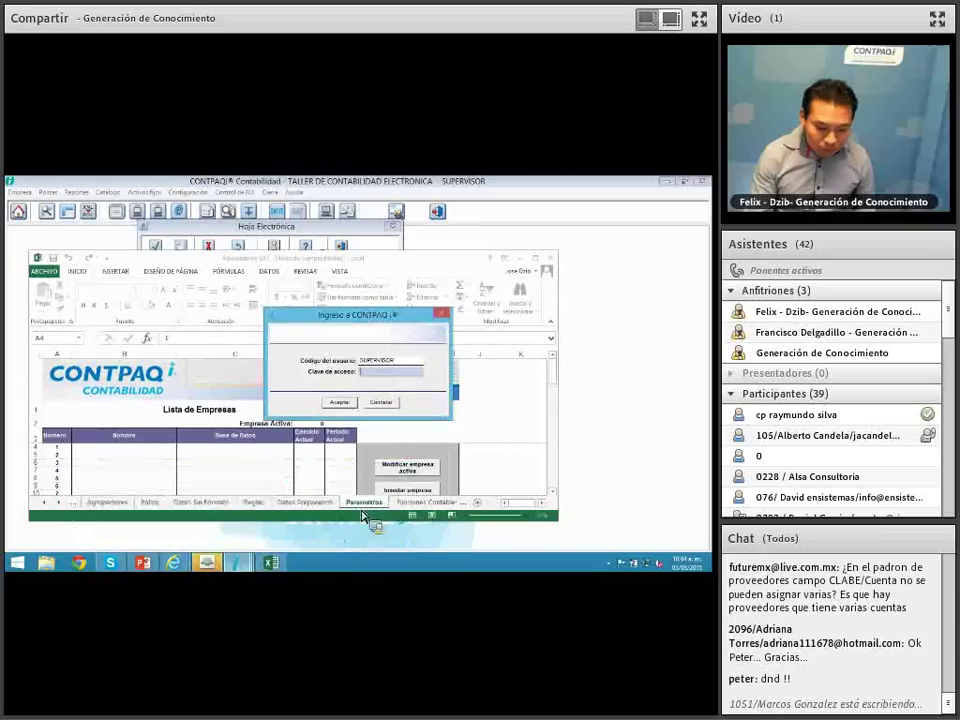
{"action": "left_click", "coordinate": [339, 401]}
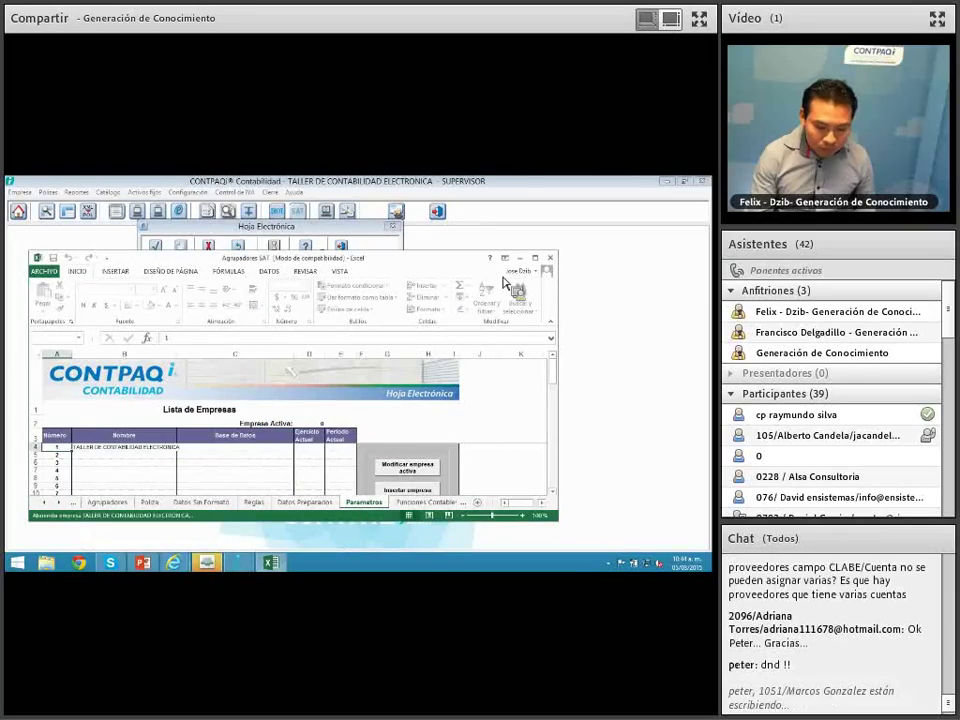
Step: Maximize the workbook and switch to the Asignacion de agrupadores SAT sheet
{"action": "left_click", "coordinate": [537, 260]}
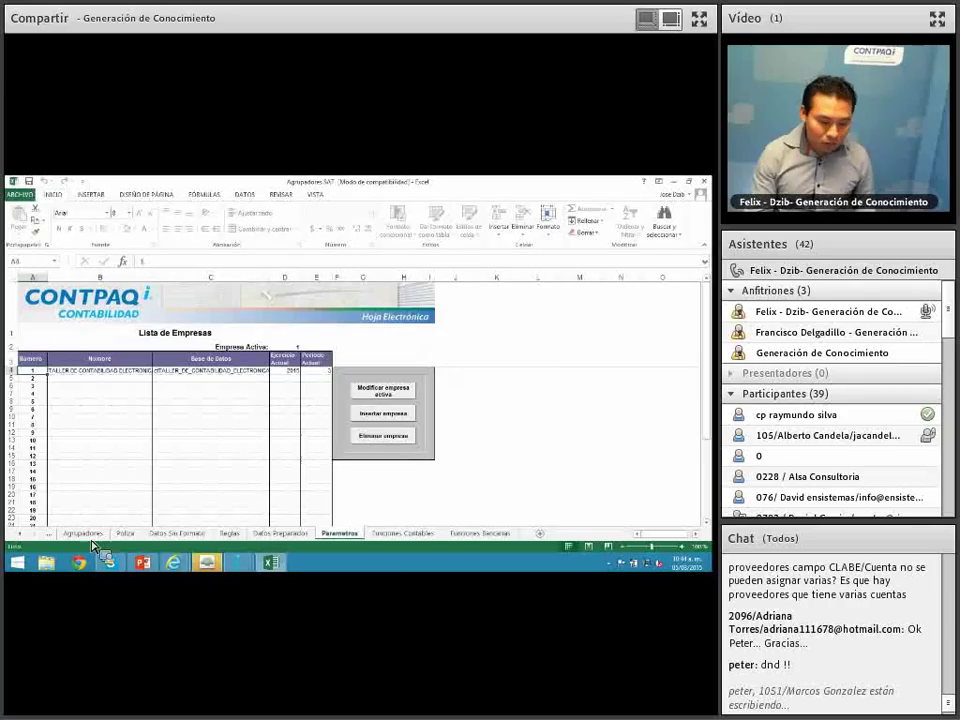
{"action": "left_click", "coordinate": [22, 535]}
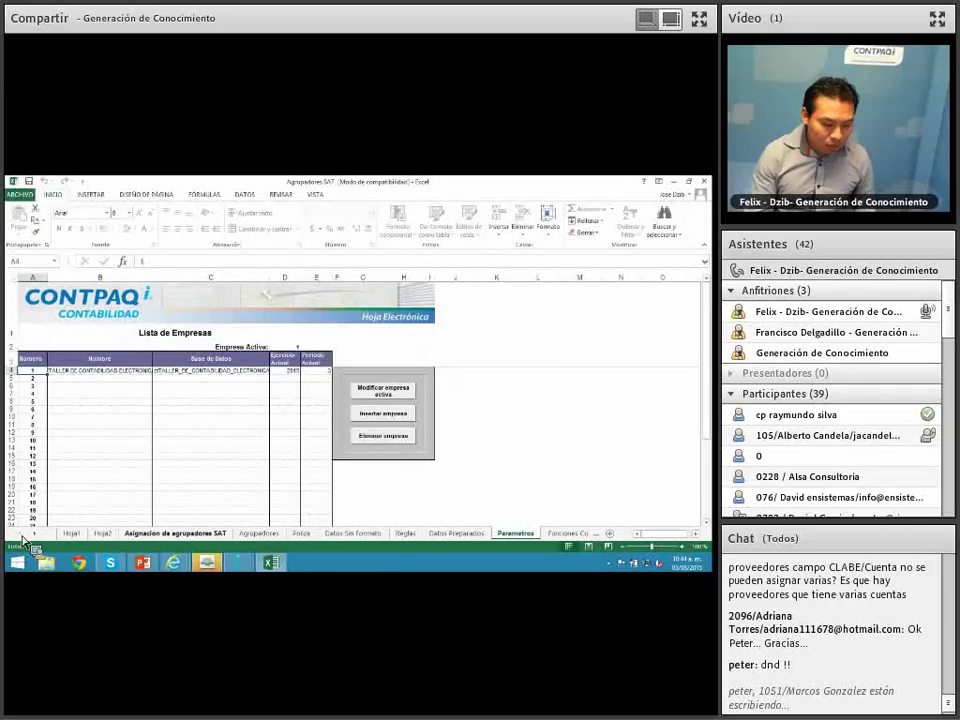
{"action": "left_click", "coordinate": [165, 533]}
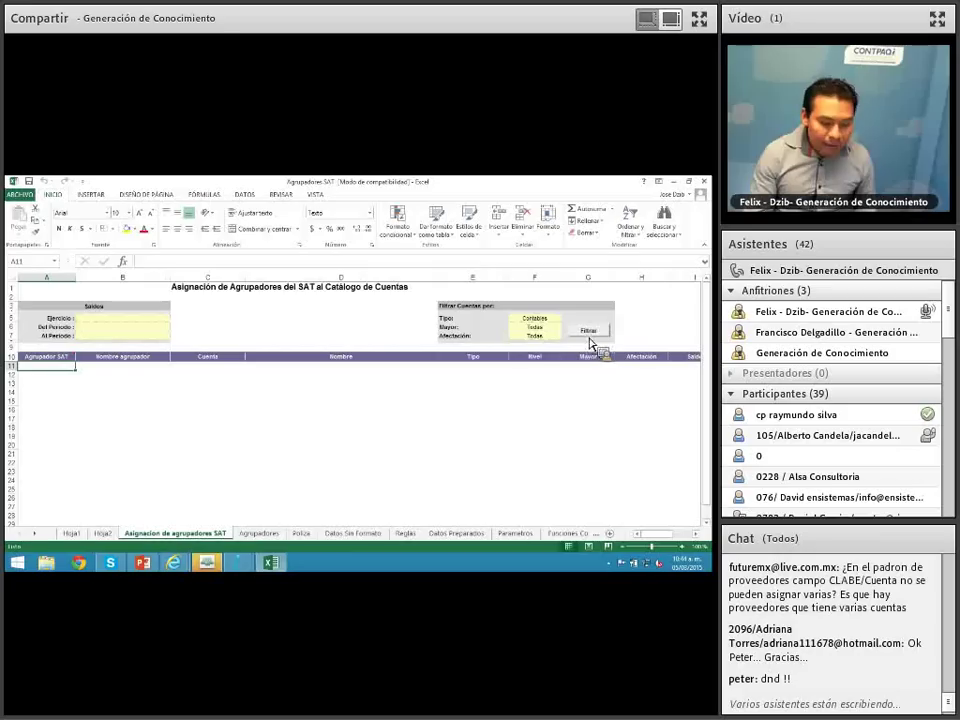
Step: Filter to load the account catalog with SAT codes and confirm Bancos shows 102
{"action": "left_click", "coordinate": [590, 336]}
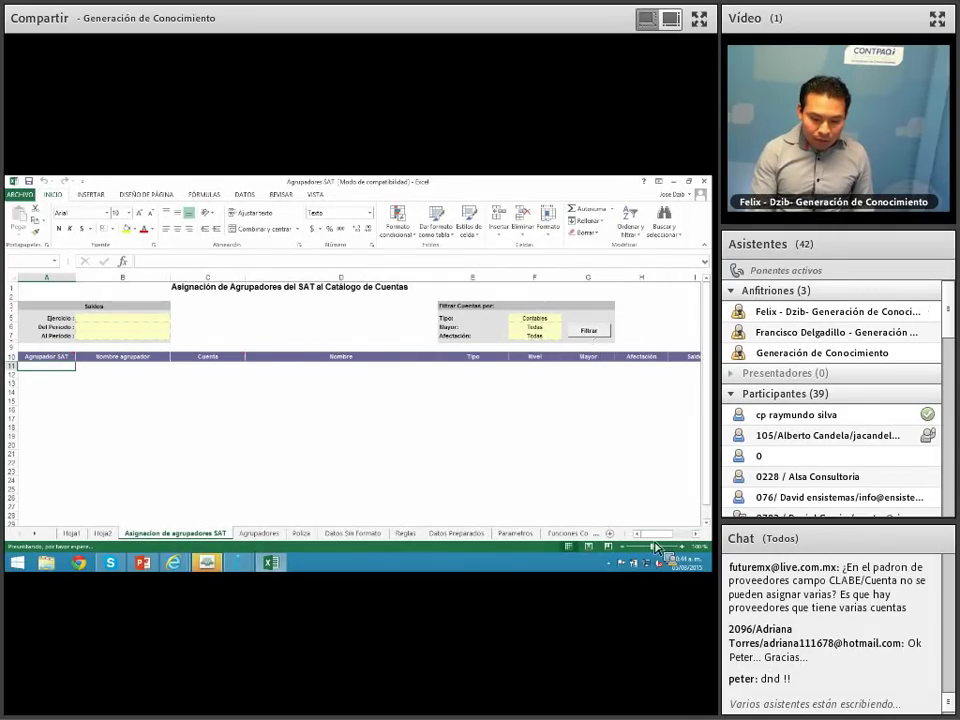
{"action": "left_click", "coordinate": [709, 341]}
{"action": "left_click_drag", "start_coordinate": [712, 328], "coordinate": [712, 286]}
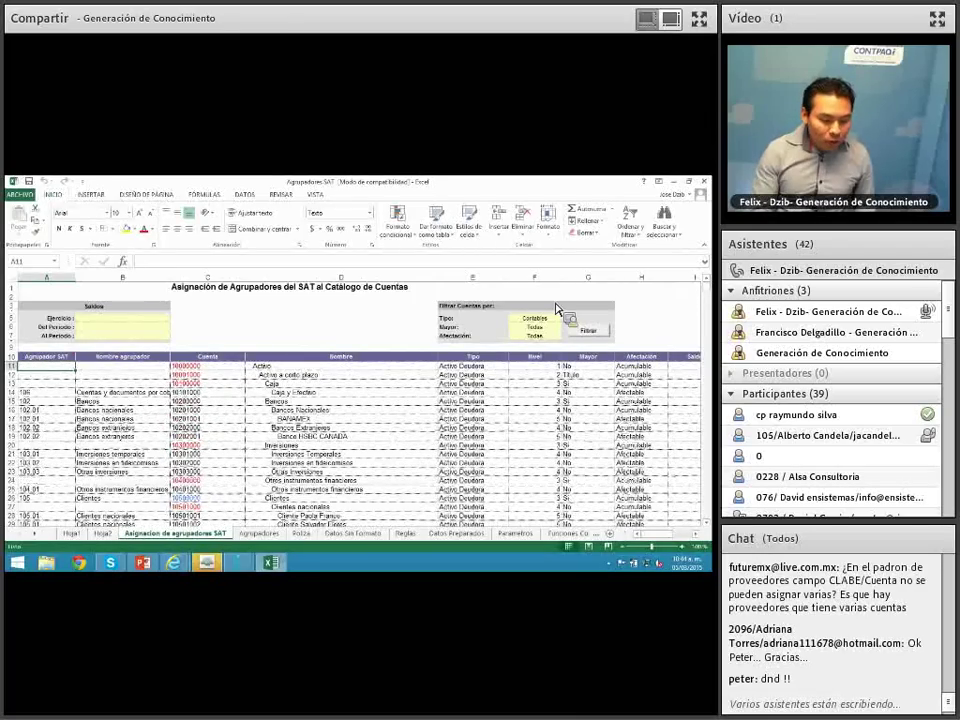
{"action": "left_click", "coordinate": [58, 401]}
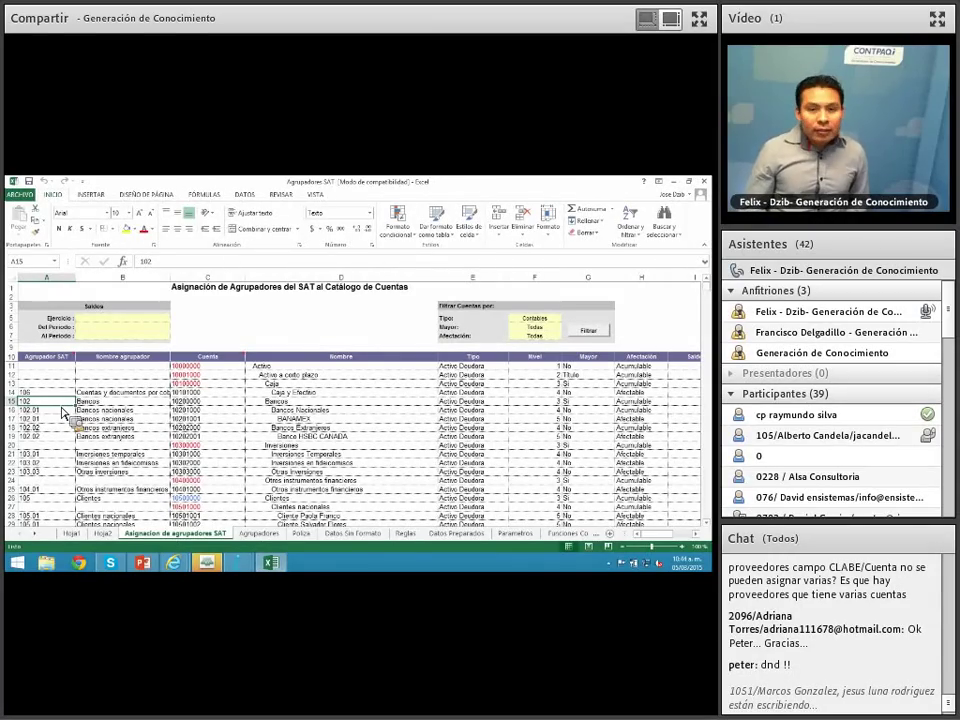
Step: Clear Bancos code 102 in A15, removing subaccount codes 102.01 and 102.02 too
{"action": "key", "text": "BackSpace"}
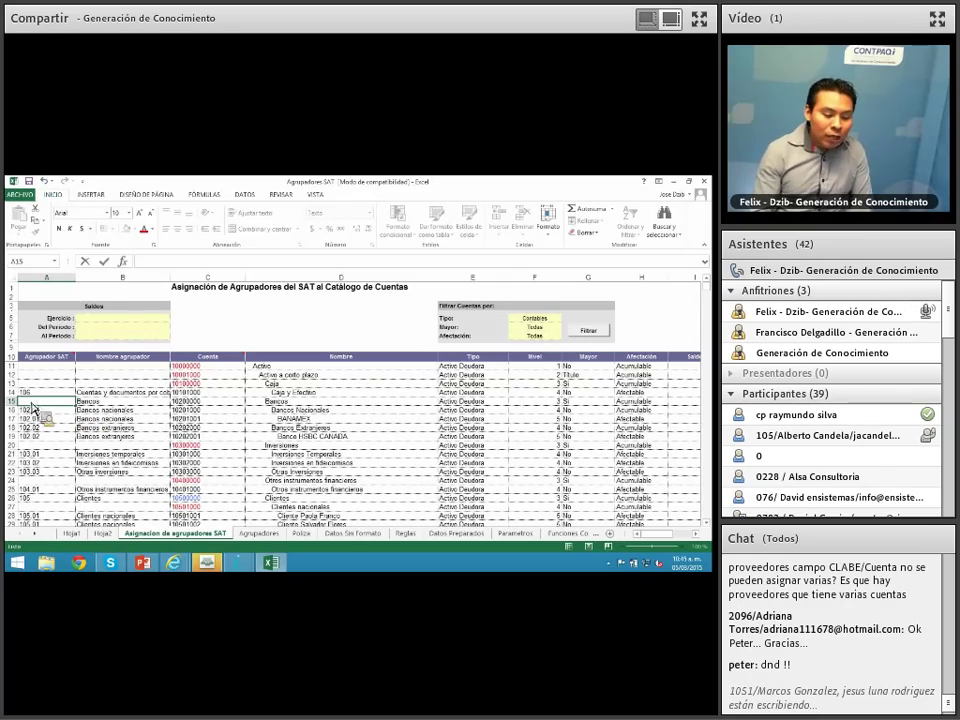
{"action": "key", "text": "Return"}
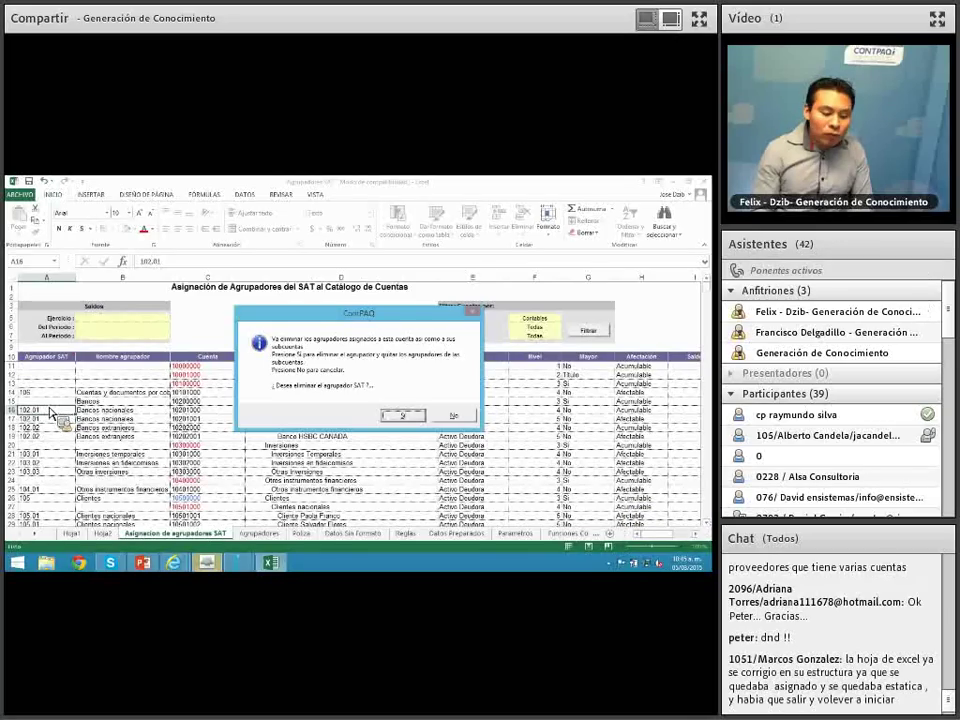
{"action": "left_click", "coordinate": [457, 418]}
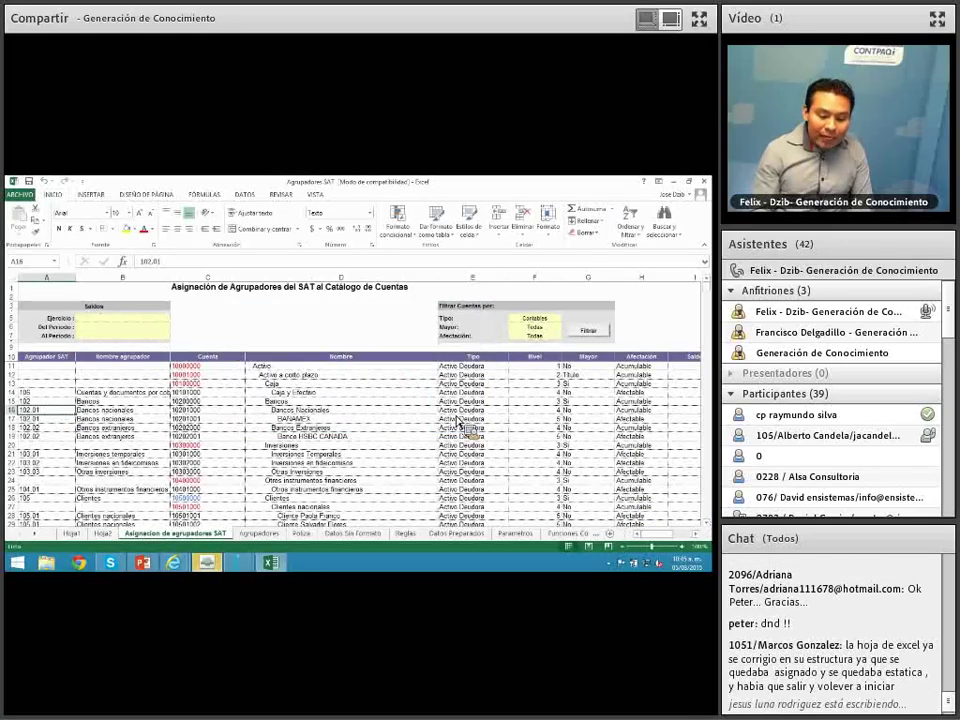
{"action": "left_click", "coordinate": [38, 402]}
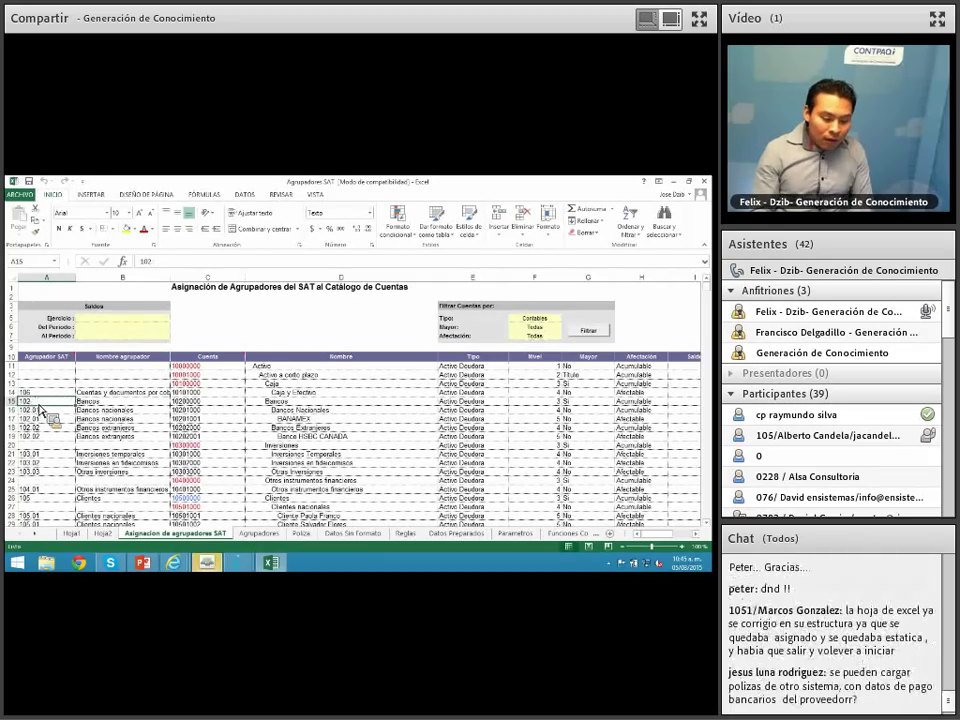
{"action": "key", "text": "BackSpace"}
{"action": "key", "text": "Return"}
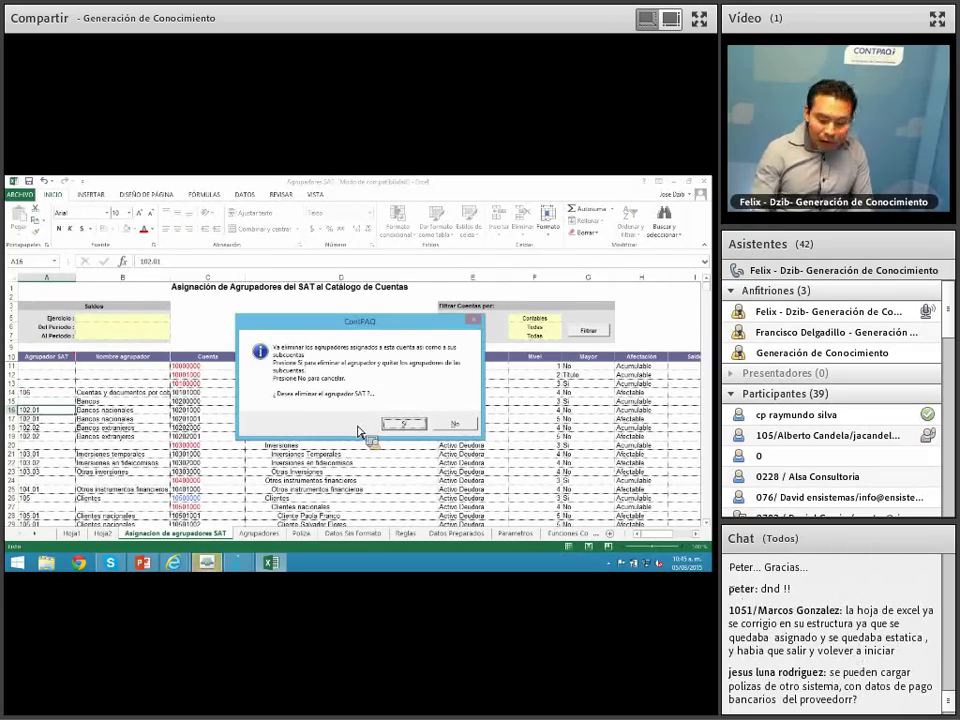
{"action": "left_click", "coordinate": [404, 426]}
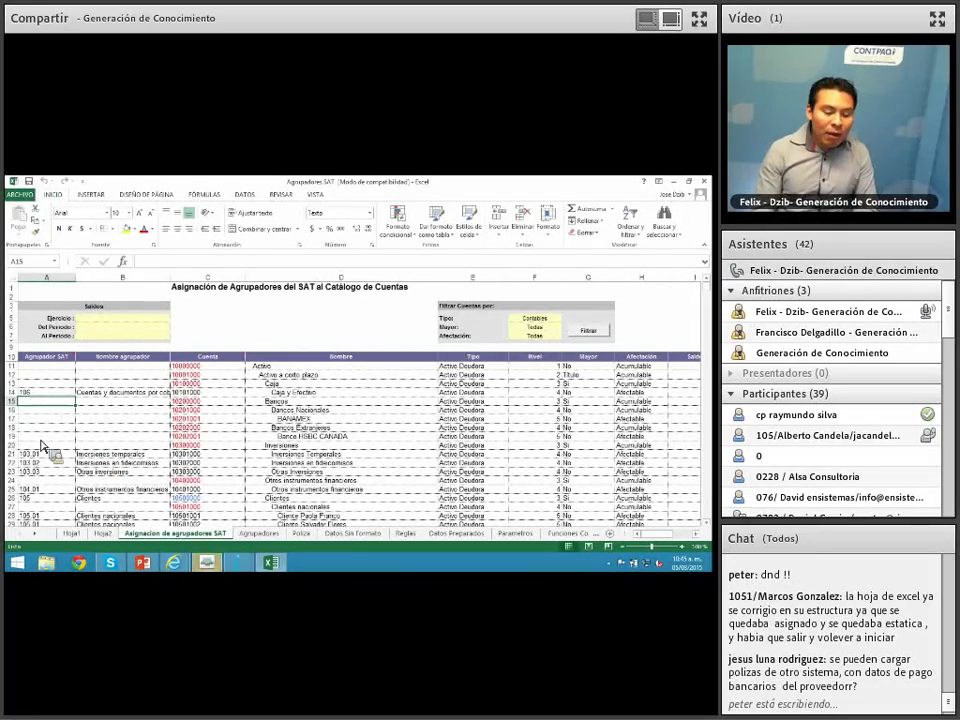
Step: Assign agrupador 102.01 Bancos nacionales to the national bank account from the catalog search
{"action": "left_click", "coordinate": [181, 411]}
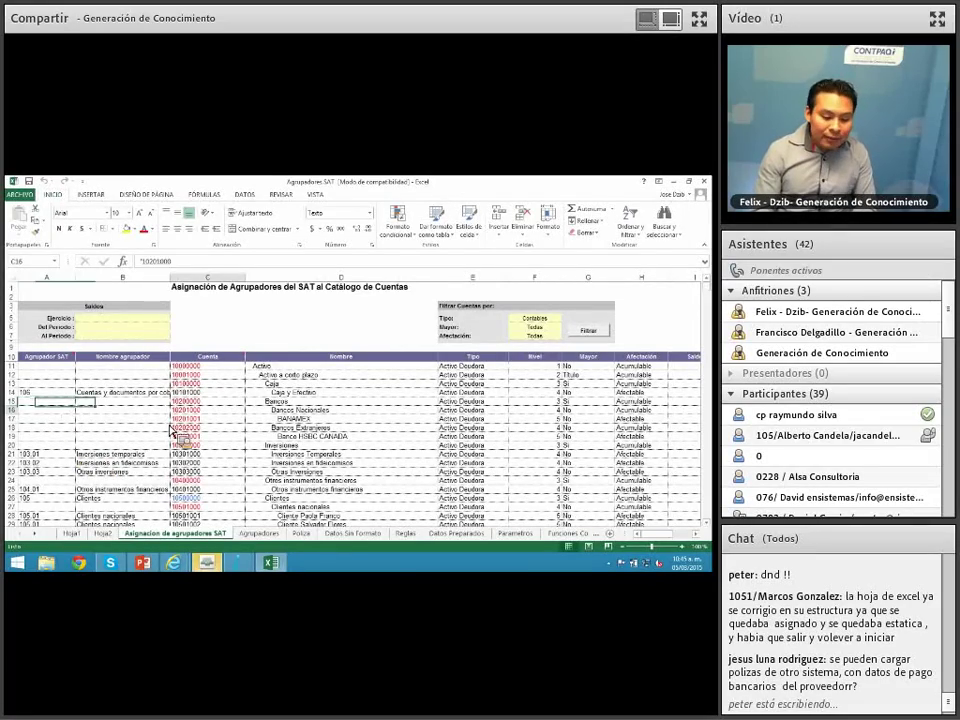
{"action": "left_click", "coordinate": [64, 413]}
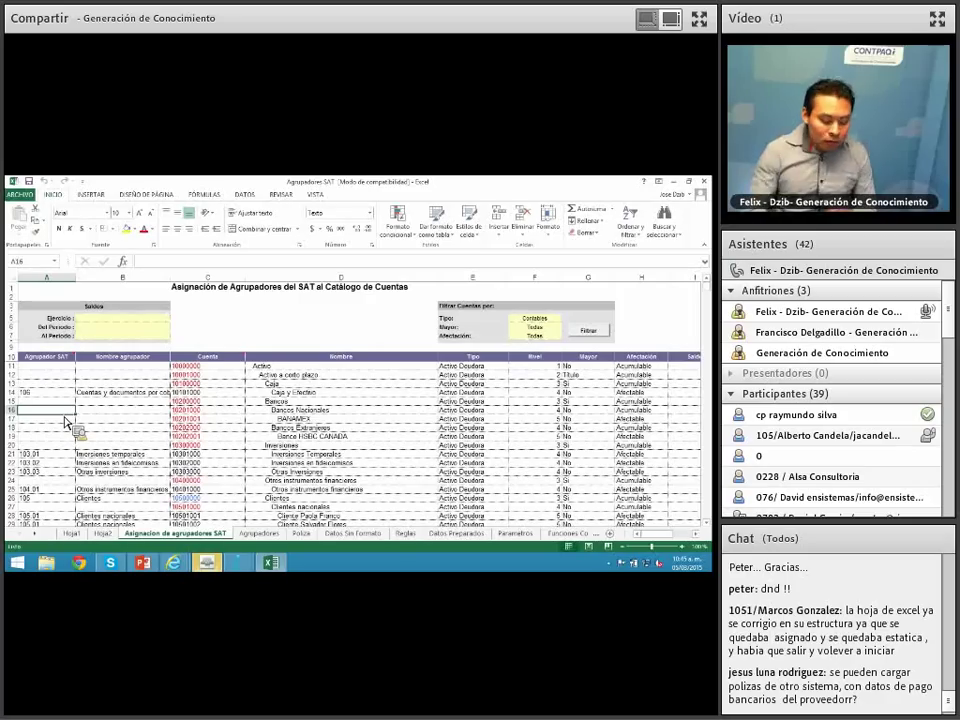
{"action": "key", "text": "alt+F3"}
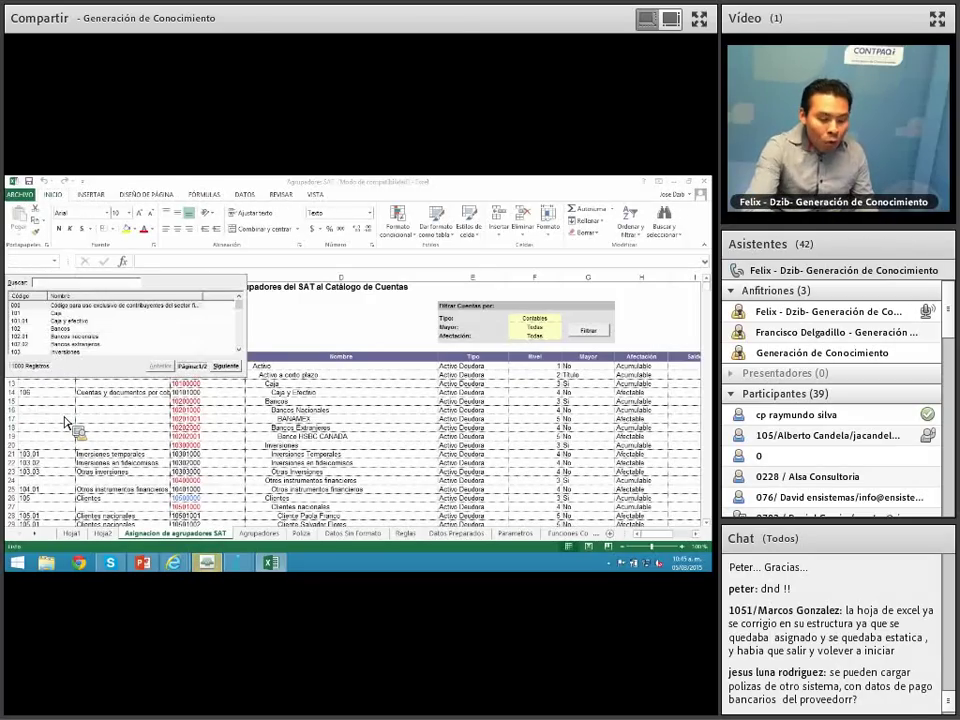
{"action": "type", "text": "102"}
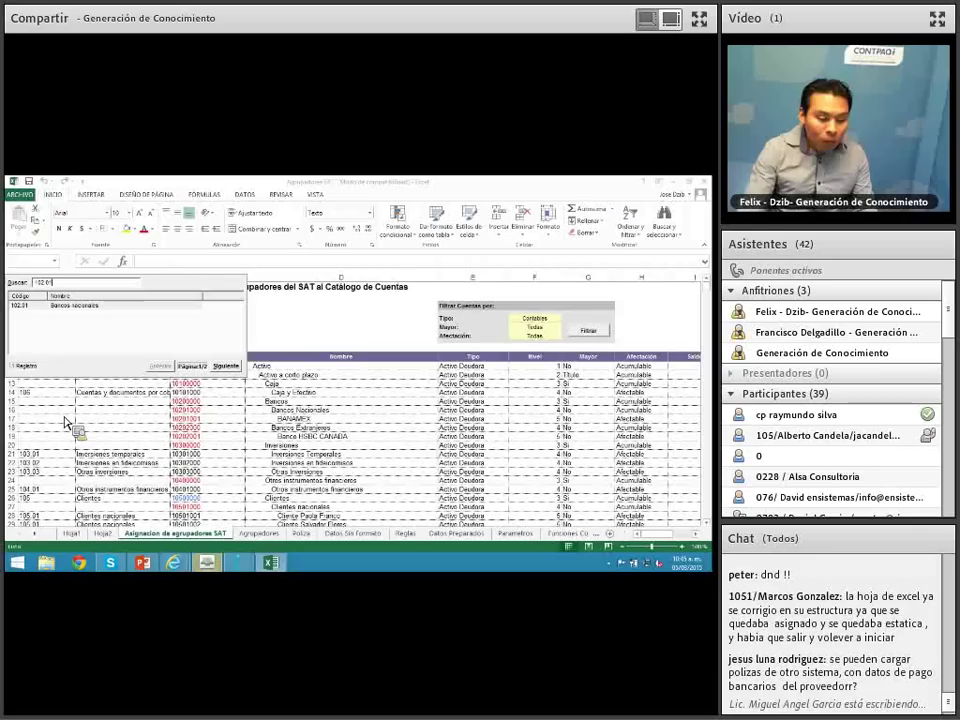
{"action": "type", "text": ".01"}
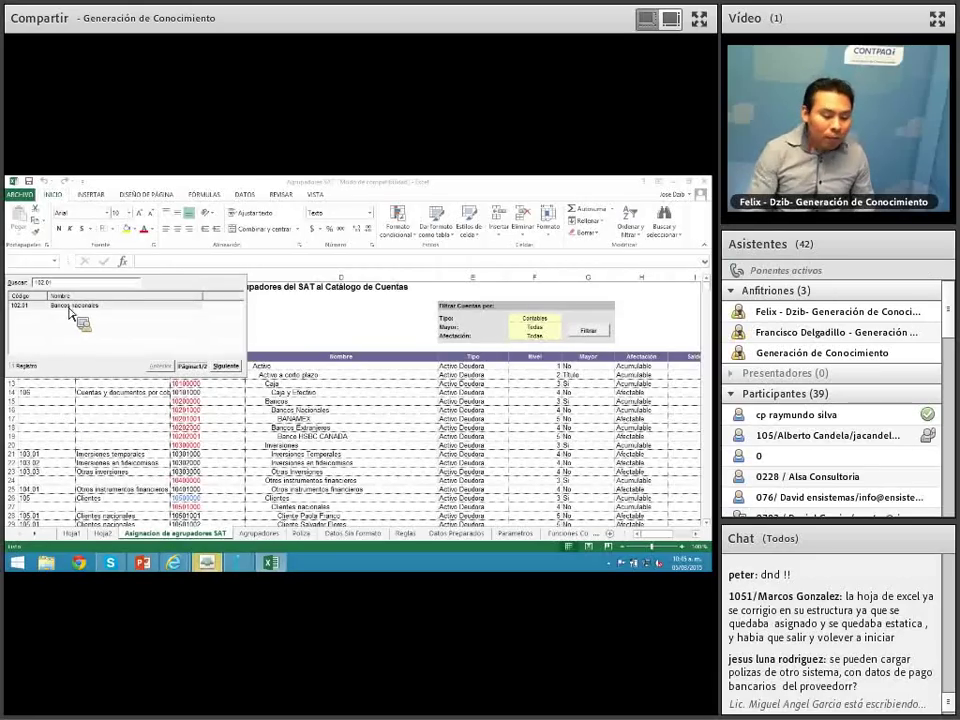
{"action": "double_click", "coordinate": [70, 313]}
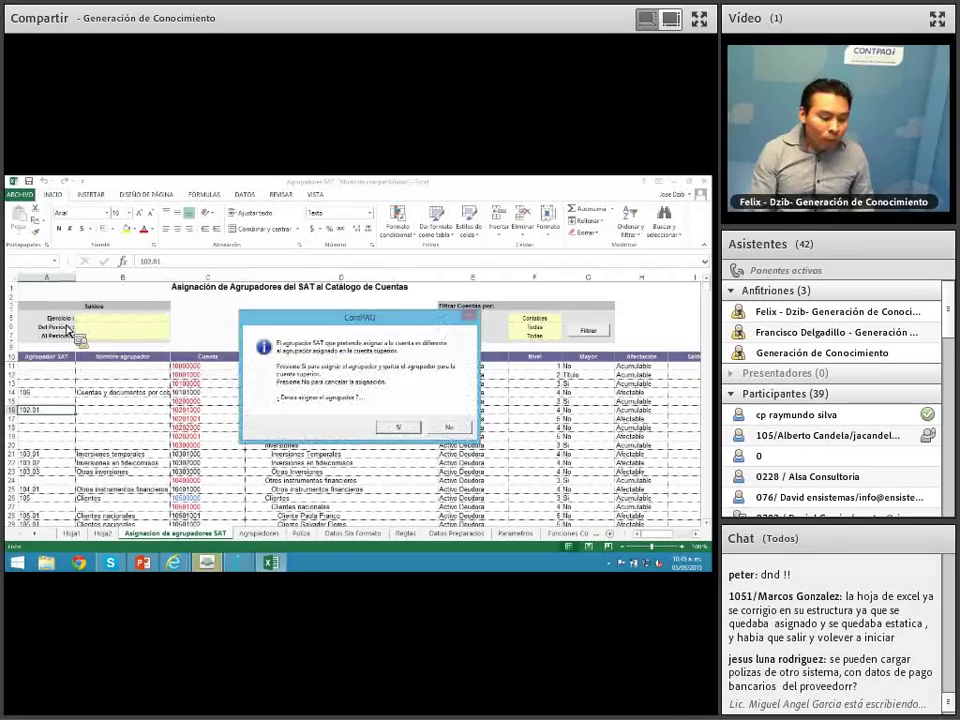
{"action": "left_click", "coordinate": [390, 427]}
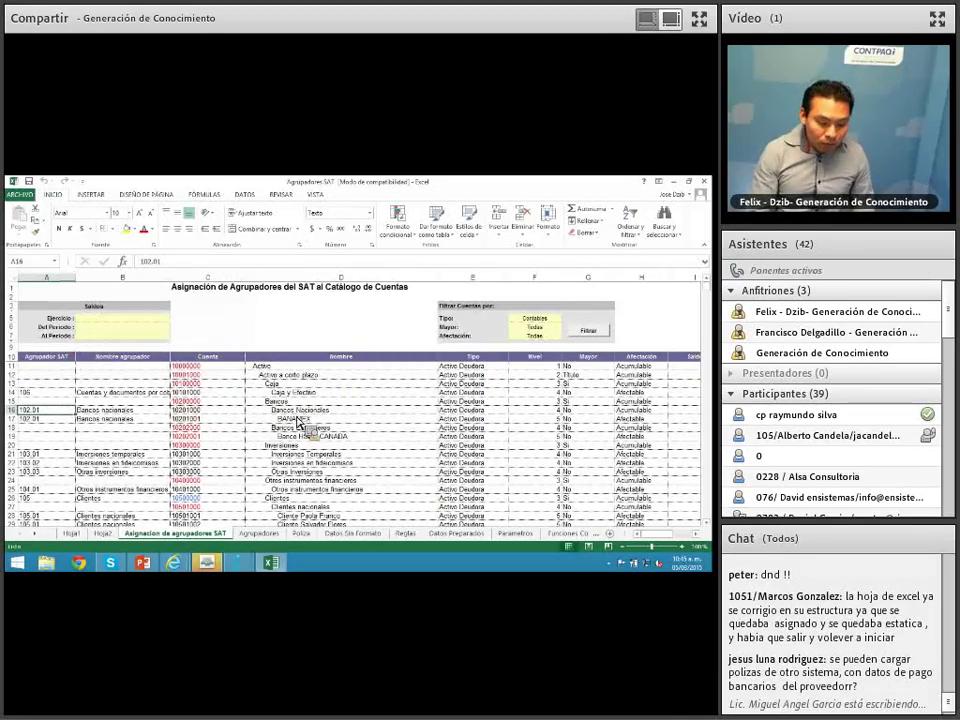
{"action": "left_click", "coordinate": [46, 429]}
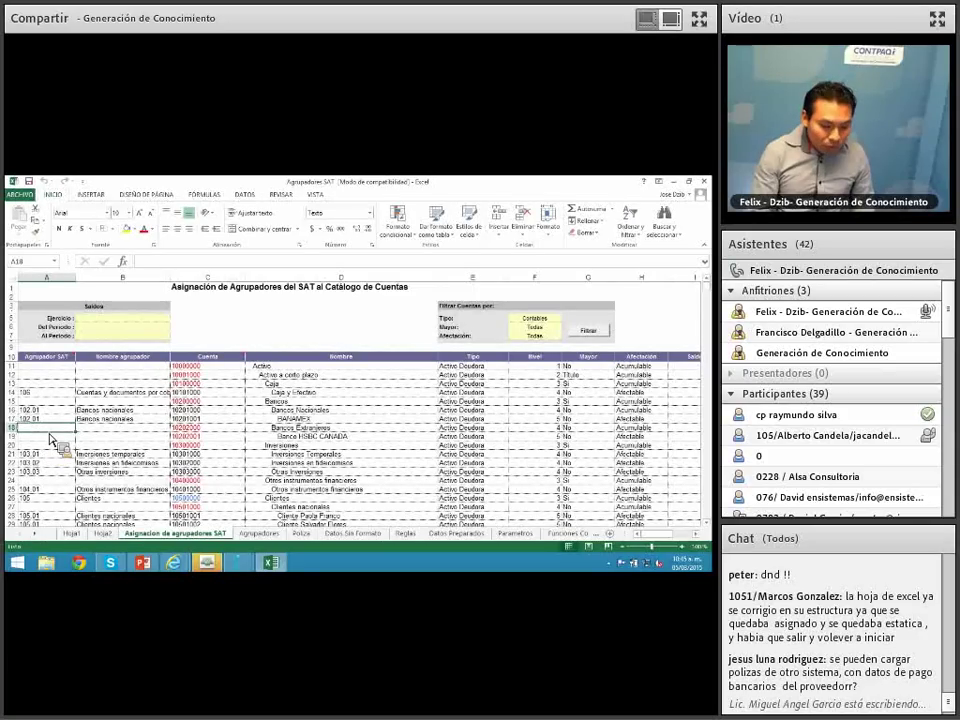
Step: Enter code 102.02 for Bancos extranjeros in A18 and verify its grouping name
{"action": "type", "text": "102"}
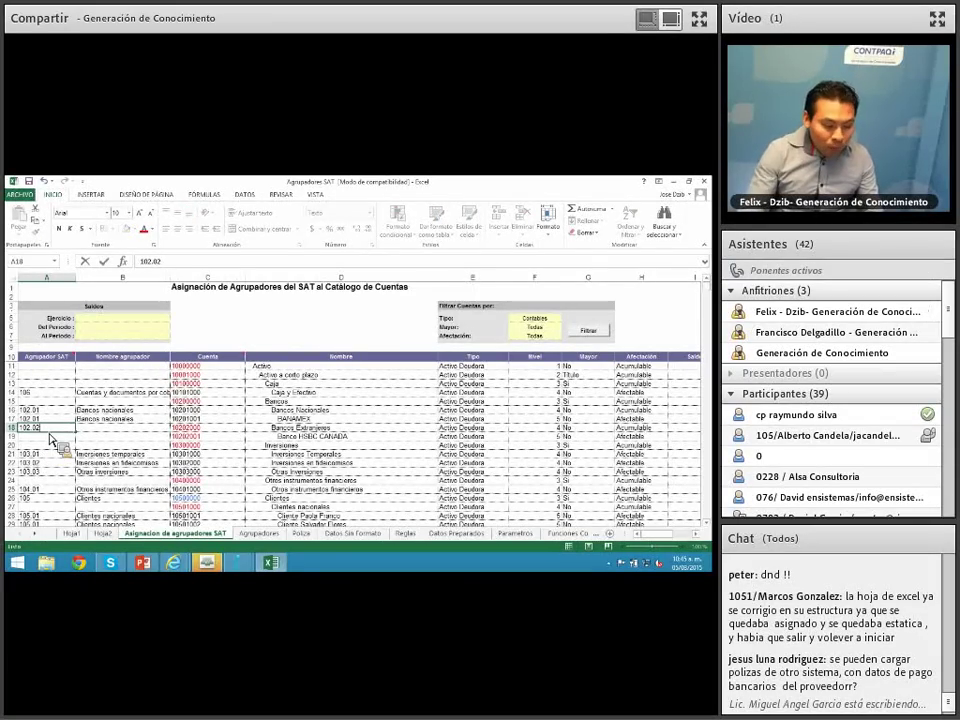
{"action": "type", "text": ".02"}
{"action": "key", "text": "Return"}
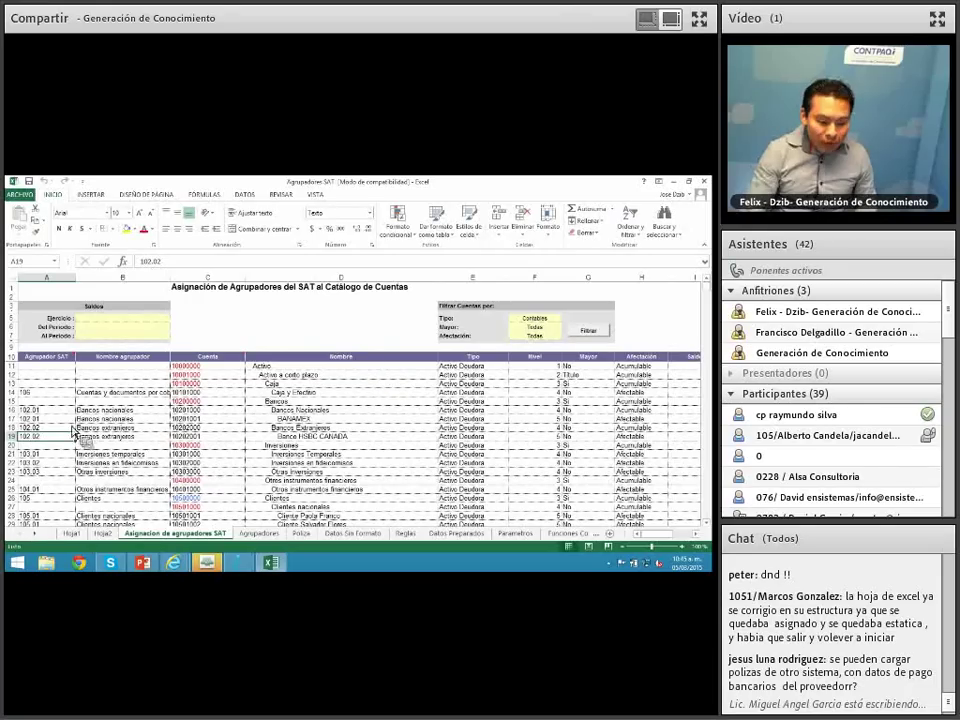
{"action": "left_click", "coordinate": [99, 437]}
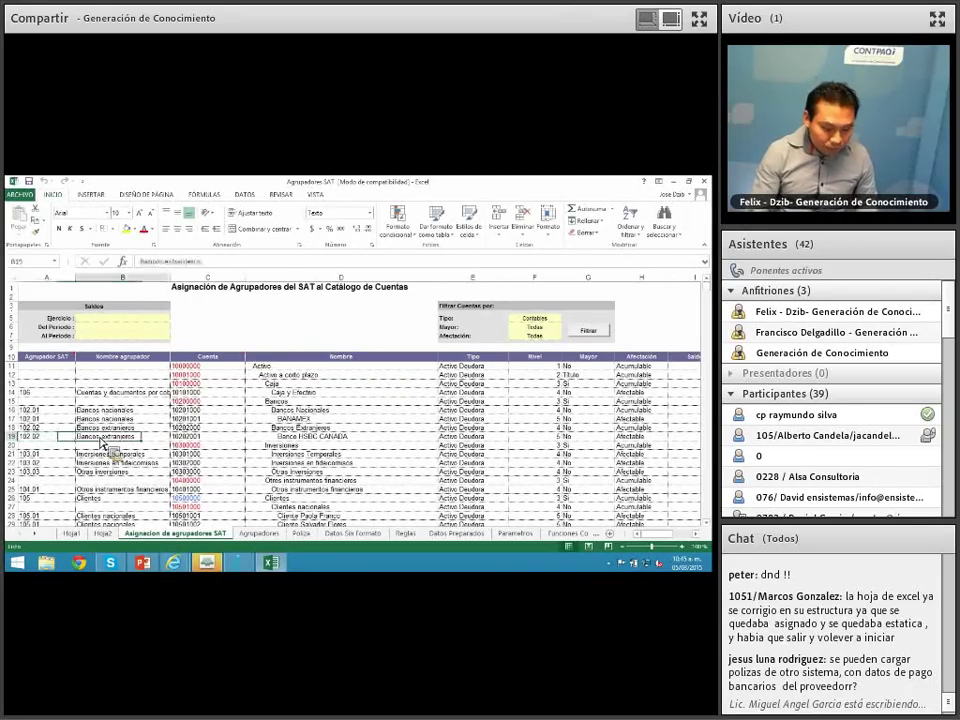
{"action": "key", "text": "Left"}
{"action": "key", "text": "Up"}
{"action": "key", "text": "Up"}
{"action": "key", "text": "Up"}
{"action": "key", "text": "Up"}
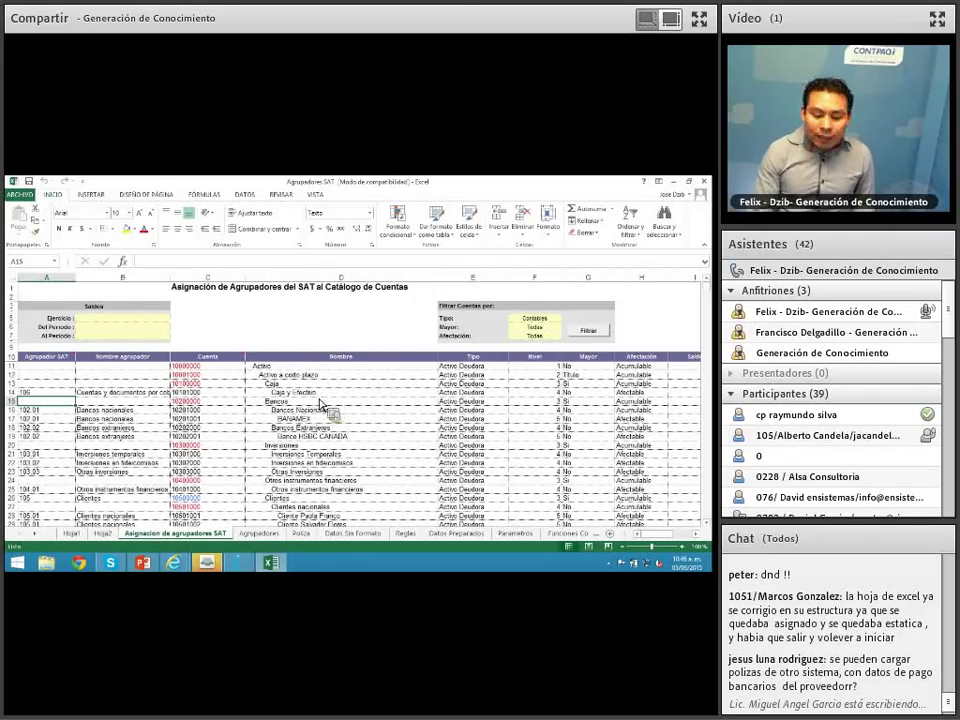
{"action": "left_click", "coordinate": [125, 436]}
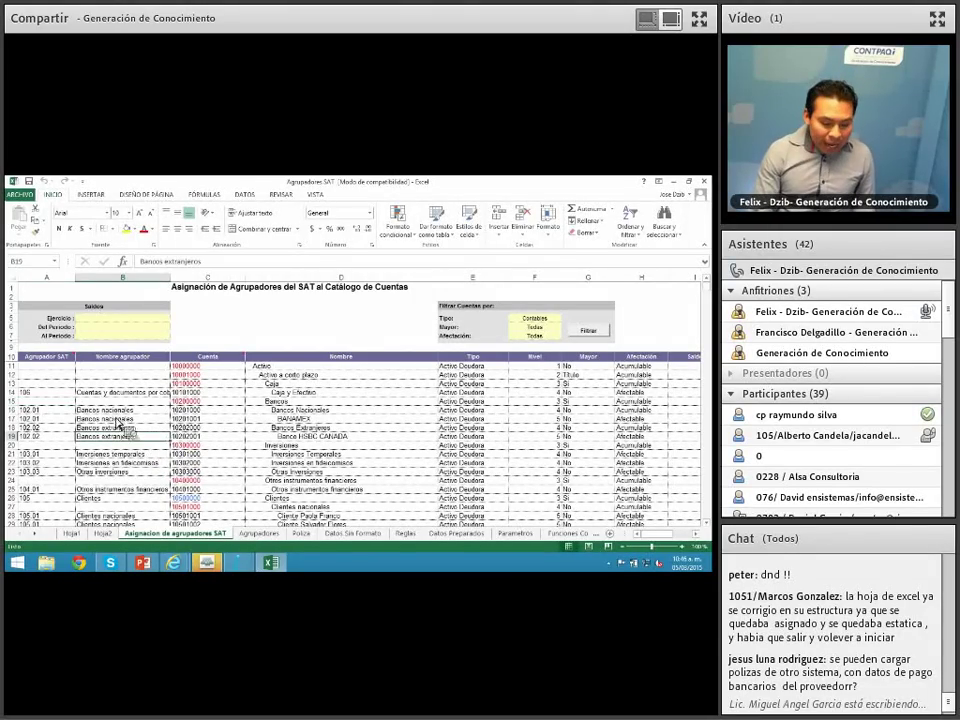
Step: Reassign code 102 to Bancos in A15, keeping the subaccounts' 102.01 and 102.02 codes
{"action": "left_click", "coordinate": [50, 402]}
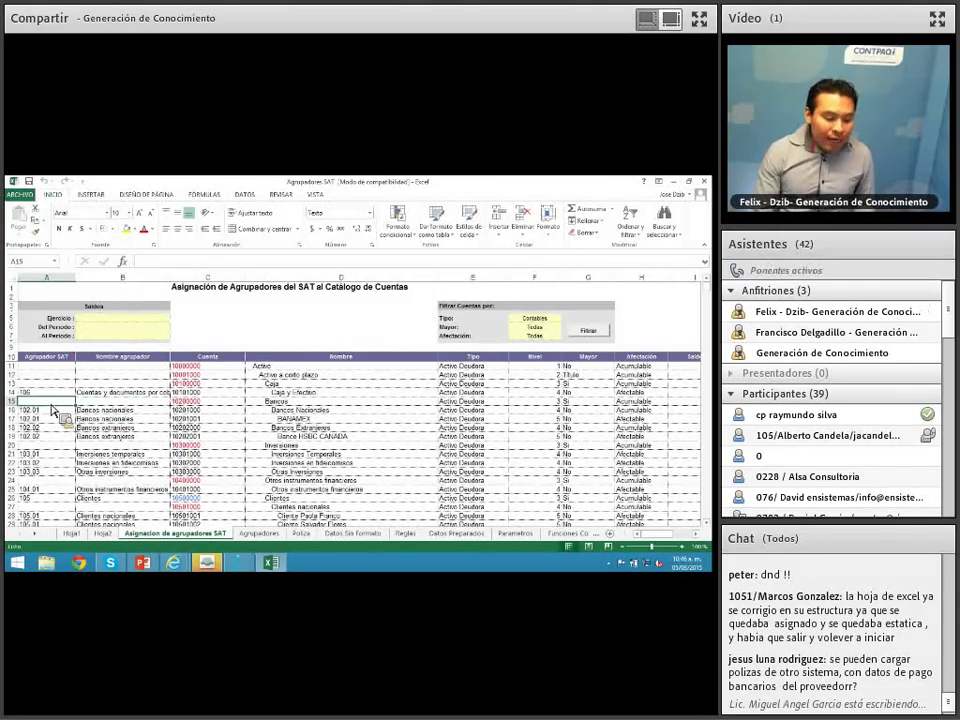
{"action": "type", "text": "10"}
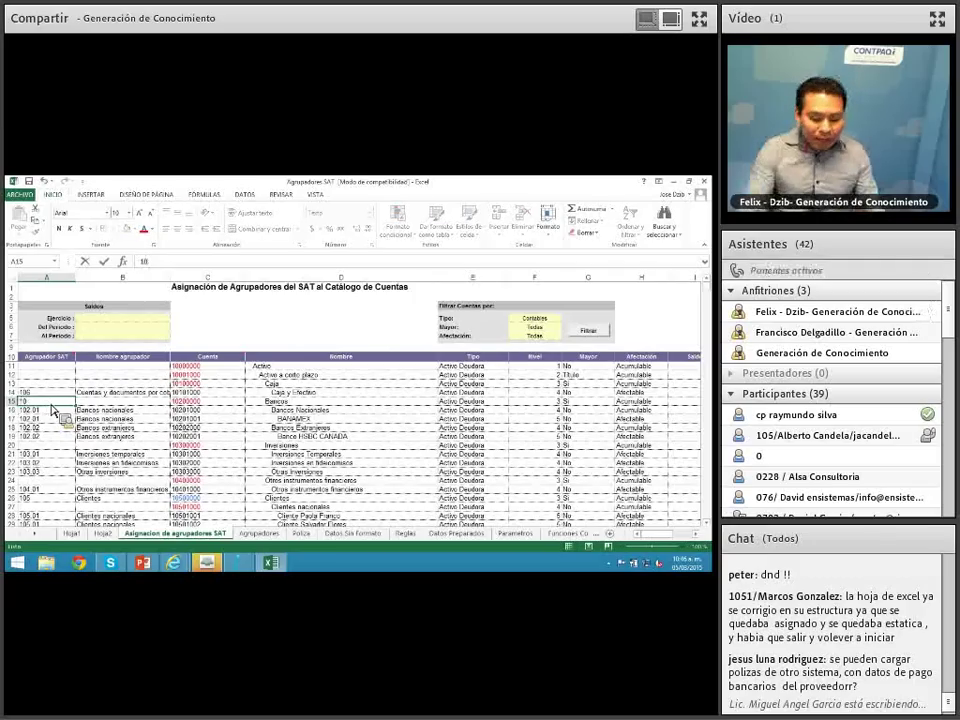
{"action": "key", "text": "BackSpace"}
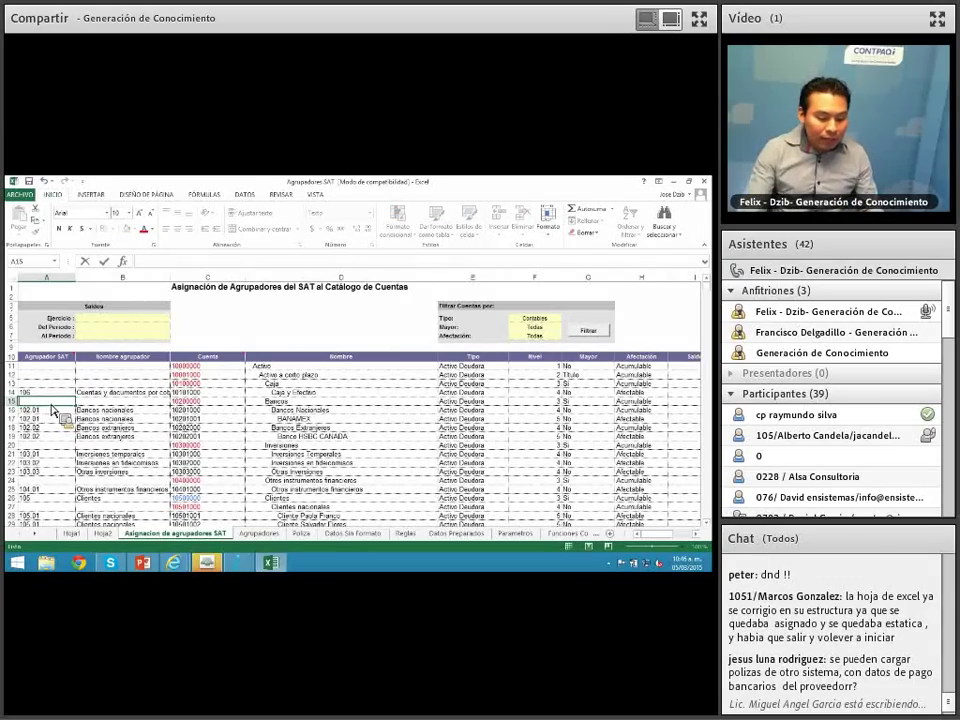
{"action": "left_click", "coordinate": [137, 427]}
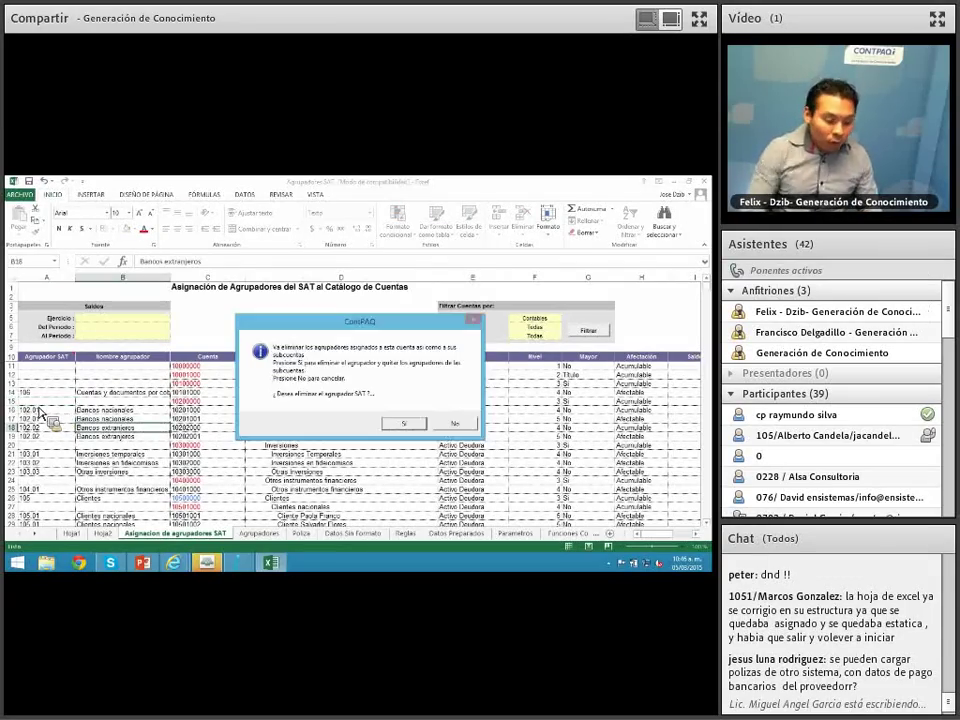
{"action": "left_click", "coordinate": [455, 423]}
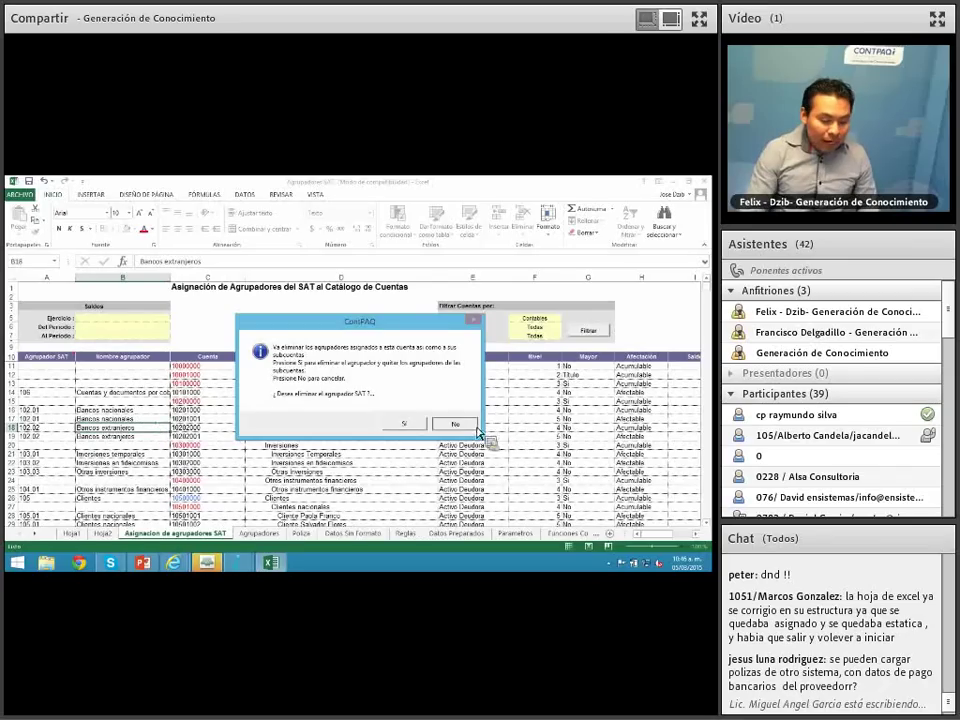
{"action": "left_click", "coordinate": [53, 402]}
{"action": "type", "text": "102"}
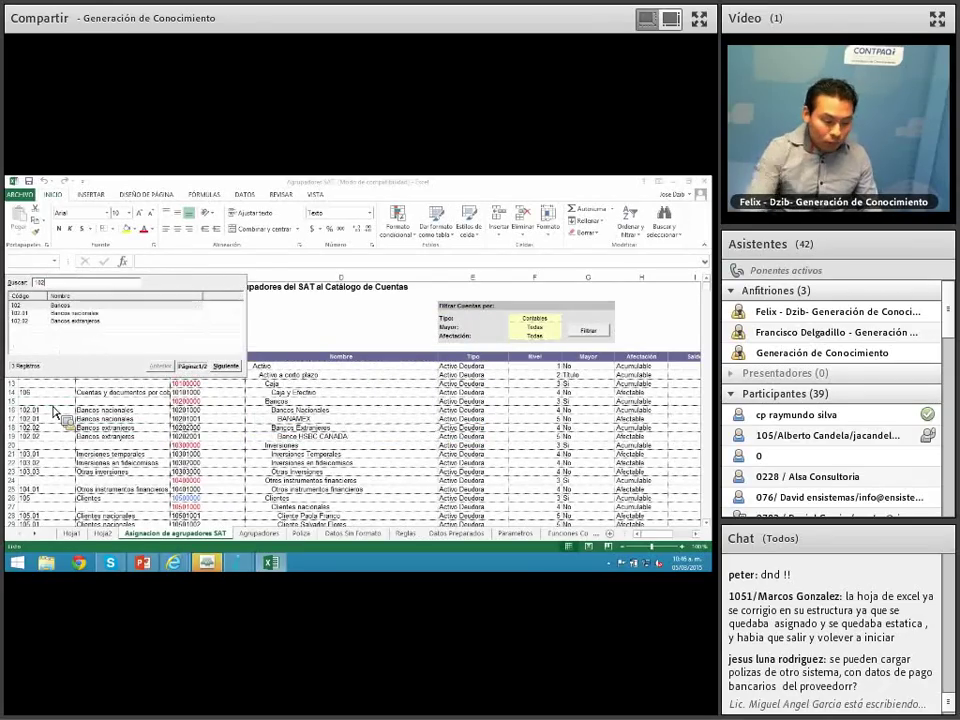
{"action": "key", "text": "Return"}
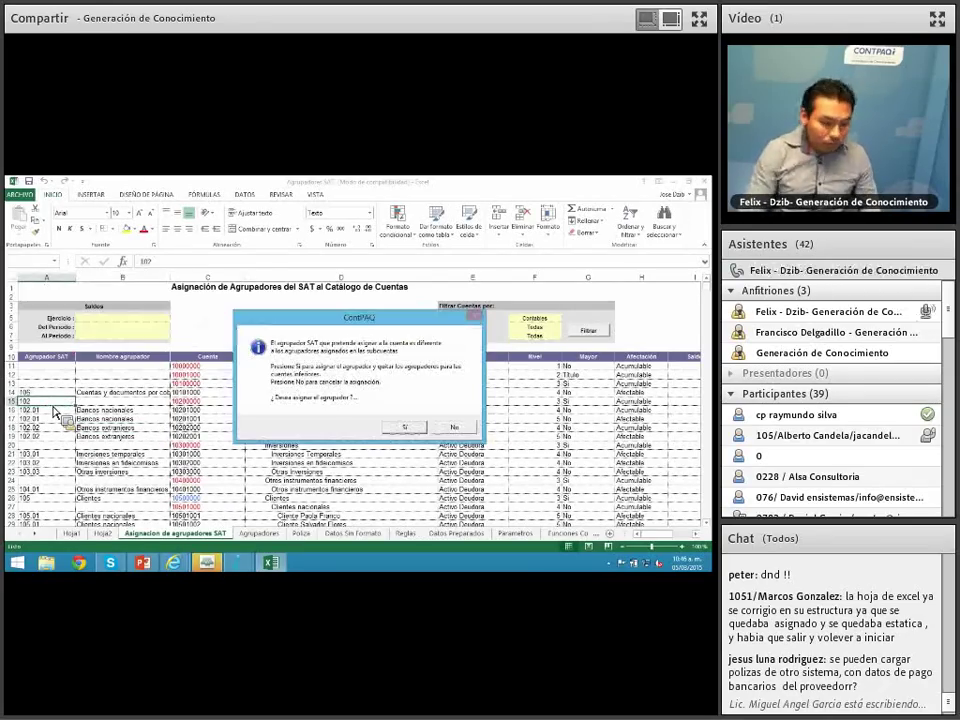
{"action": "left_click_drag", "start_coordinate": [362, 310], "coordinate": [378, 316]}
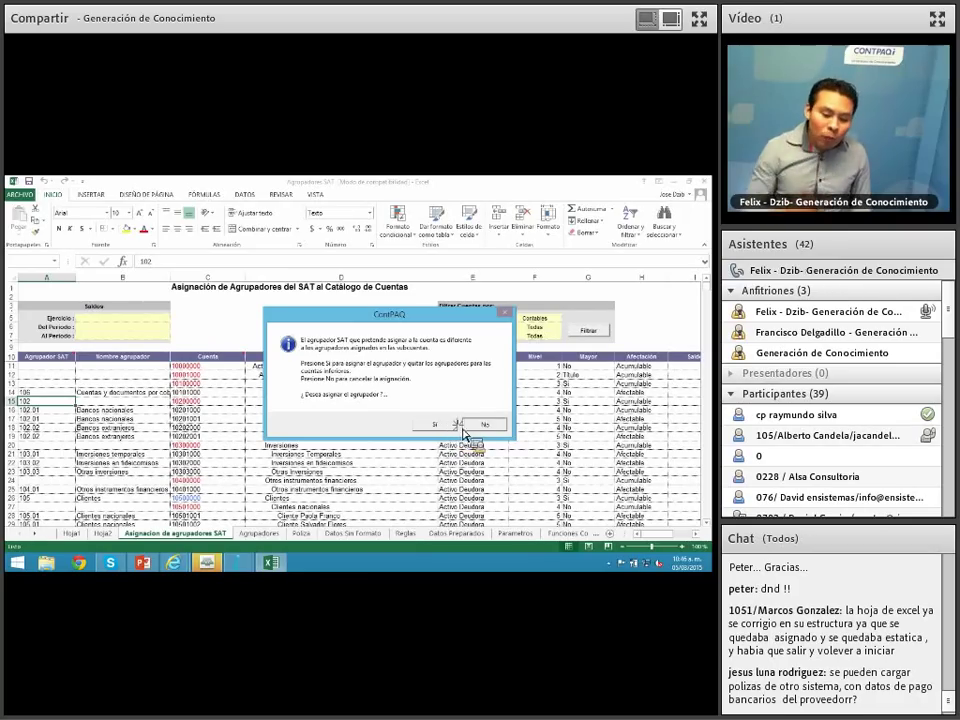
{"action": "left_click", "coordinate": [492, 428]}
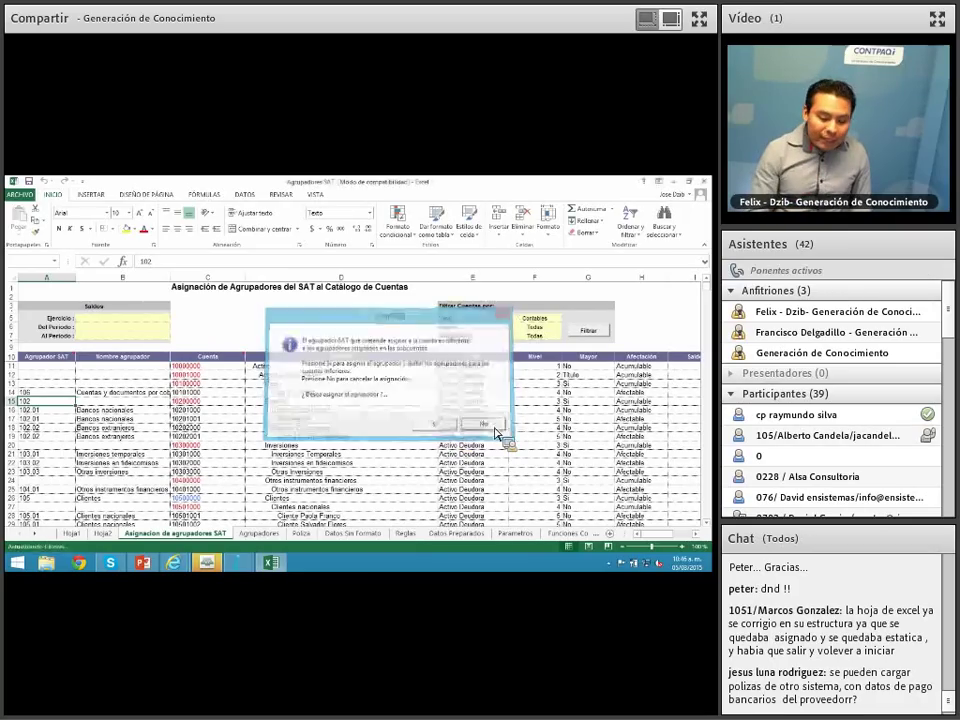
{"action": "left_click", "coordinate": [58, 428]}
{"action": "left_click_drag", "start_coordinate": [48, 402], "coordinate": [358, 402]}
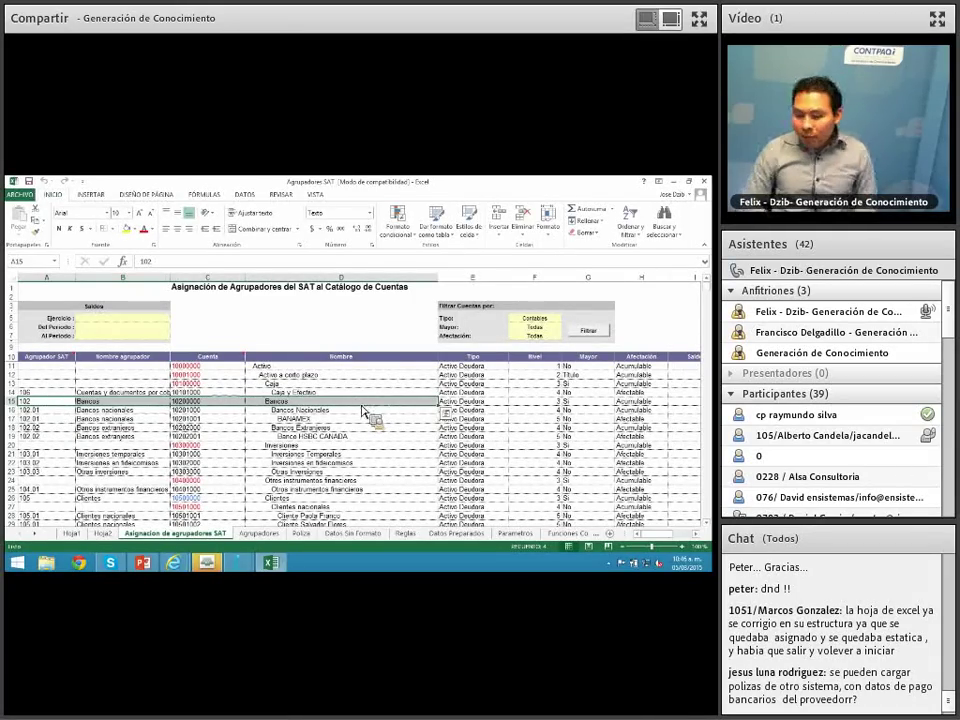
Step: Close the grouping spreadsheet without saving and return to CONTPAQi
{"action": "left_click", "coordinate": [706, 182]}
{"action": "left_click", "coordinate": [364, 381]}
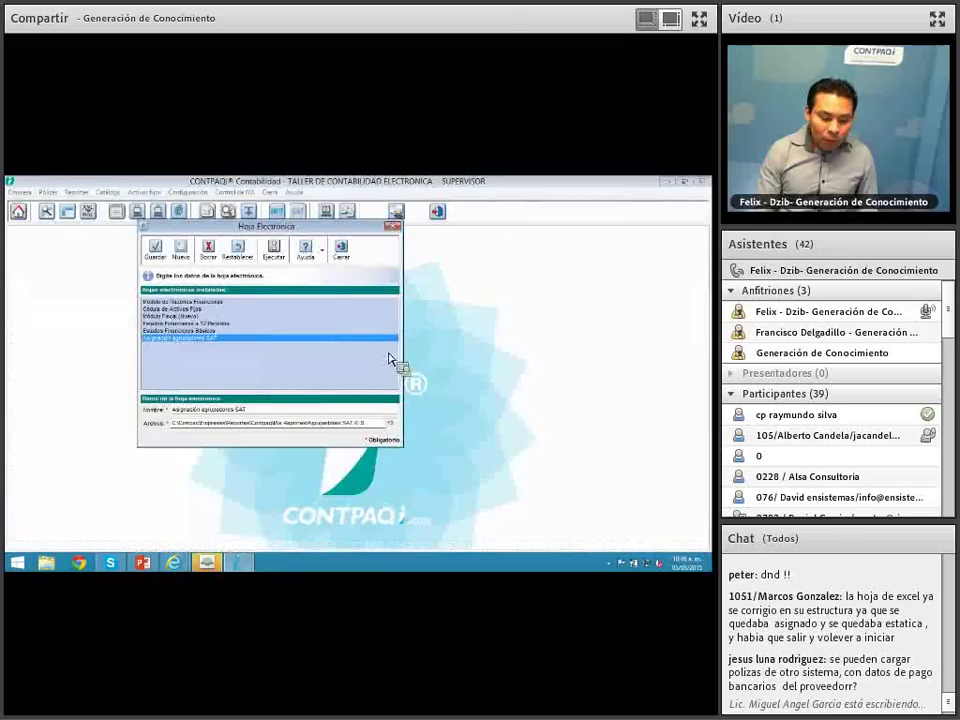
{"action": "left_click", "coordinate": [341, 250]}
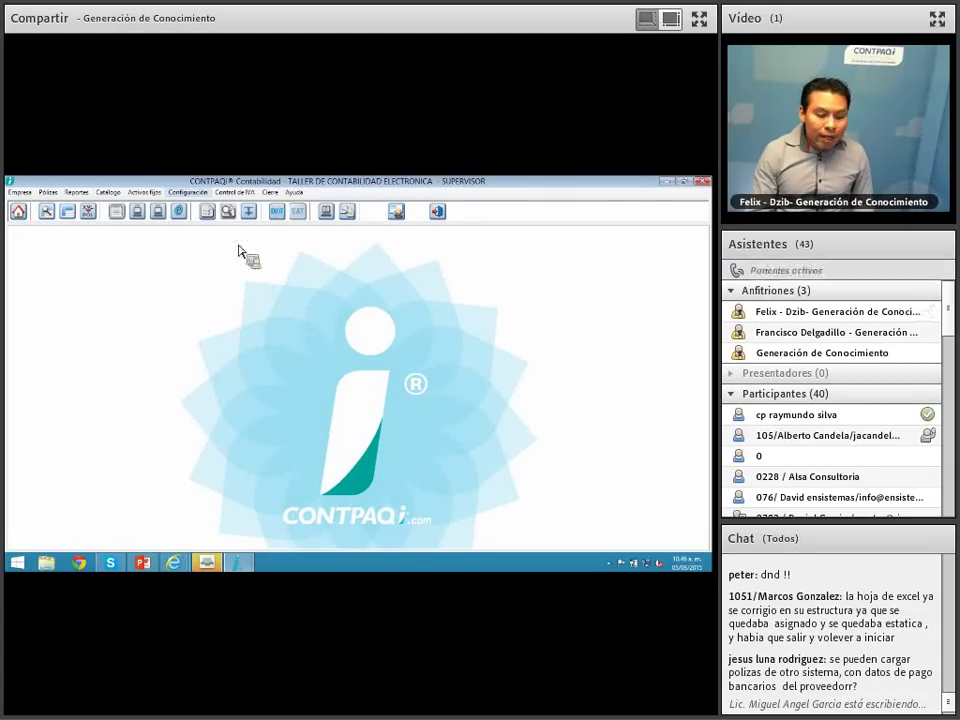
Step: Confirm supplier 102 PROVEEDOR EXTRANJERO SIN RFC has an empty RFC, then list the pólizas
{"action": "left_click", "coordinate": [235, 192]}
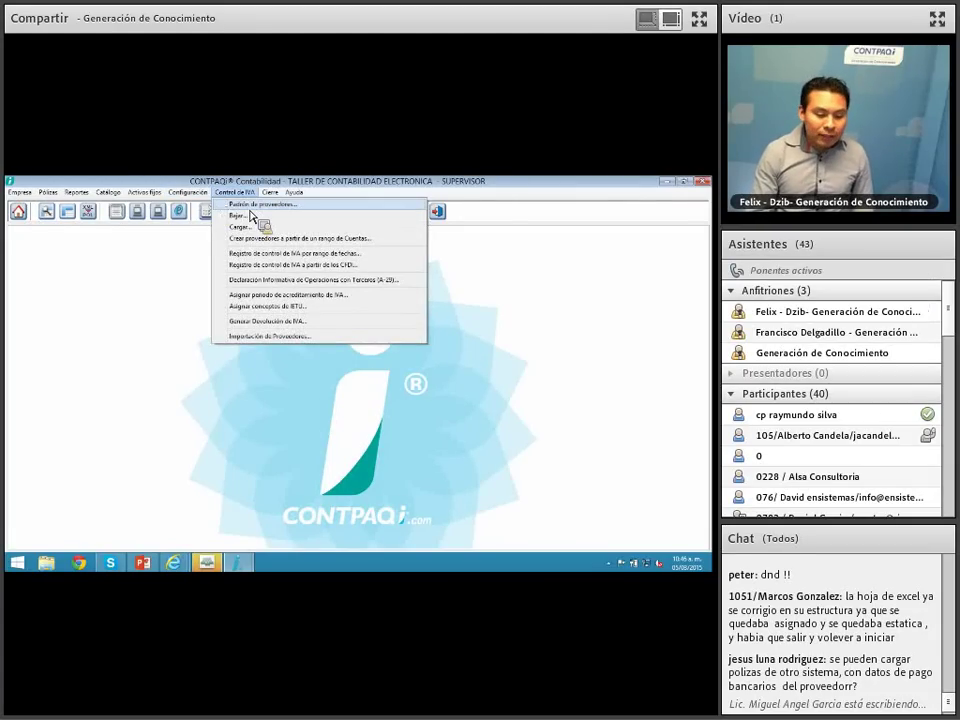
{"action": "left_click", "coordinate": [252, 205]}
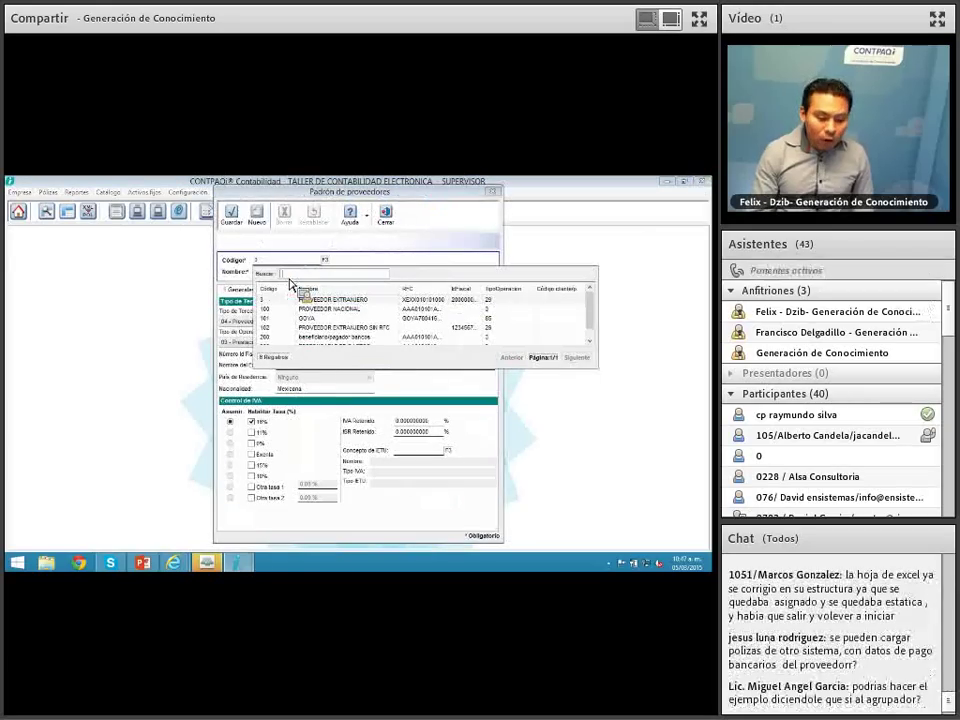
{"action": "double_click", "coordinate": [392, 328]}
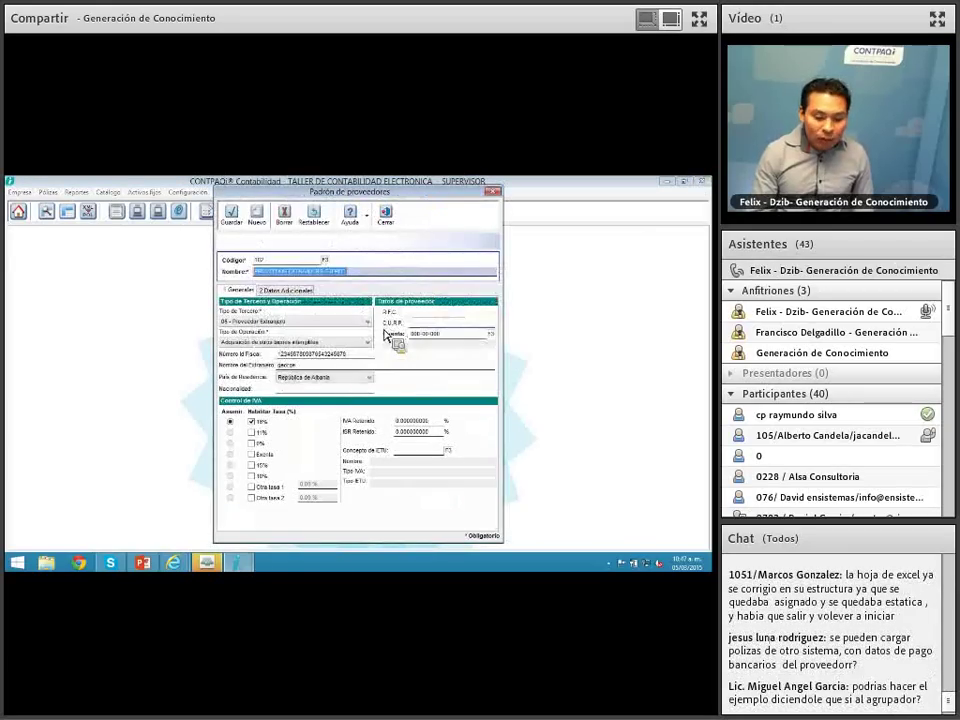
{"action": "left_click", "coordinate": [423, 315]}
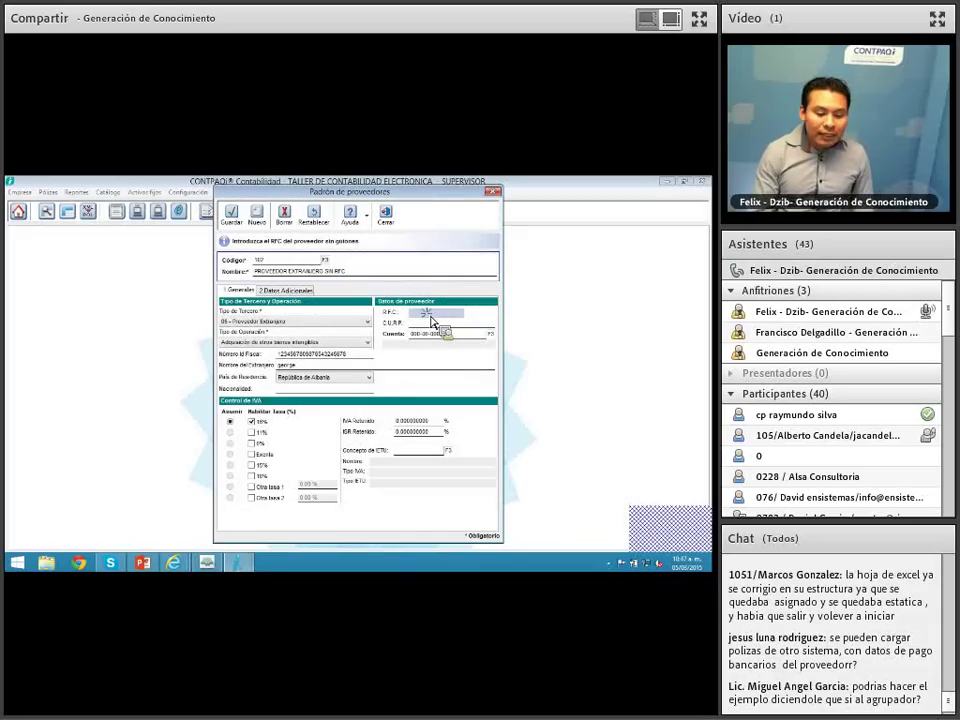
{"action": "left_click", "coordinate": [390, 225]}
{"action": "left_click", "coordinate": [46, 211]}
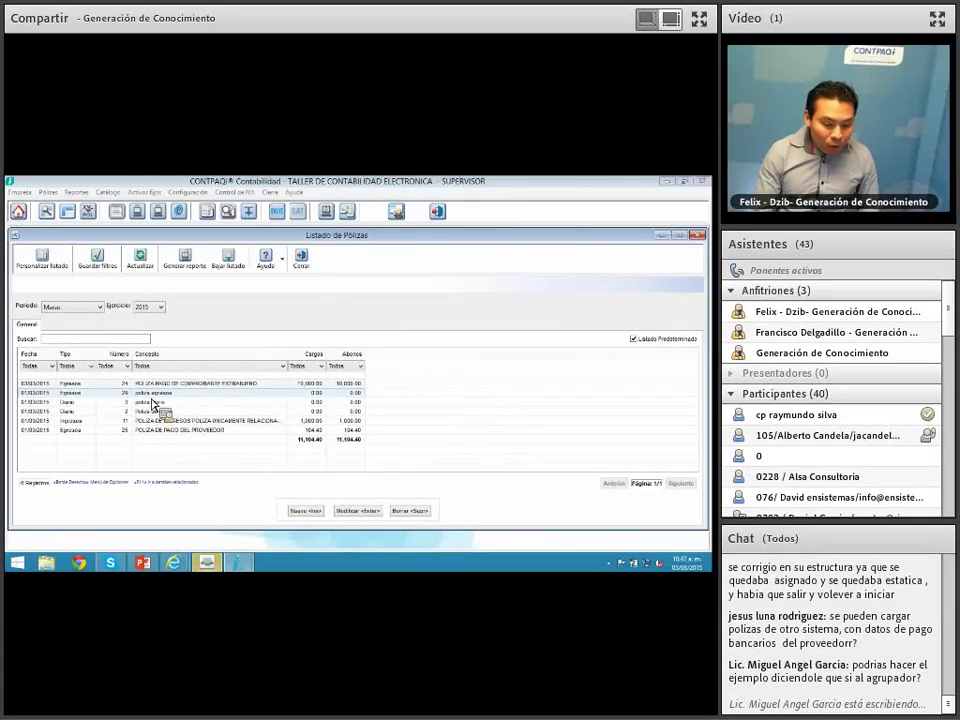
Step: Delete the old poliza egresos and the two poliza diario vouchers
{"action": "double_click", "coordinate": [152, 398]}
{"action": "left_click", "coordinate": [179, 236]}
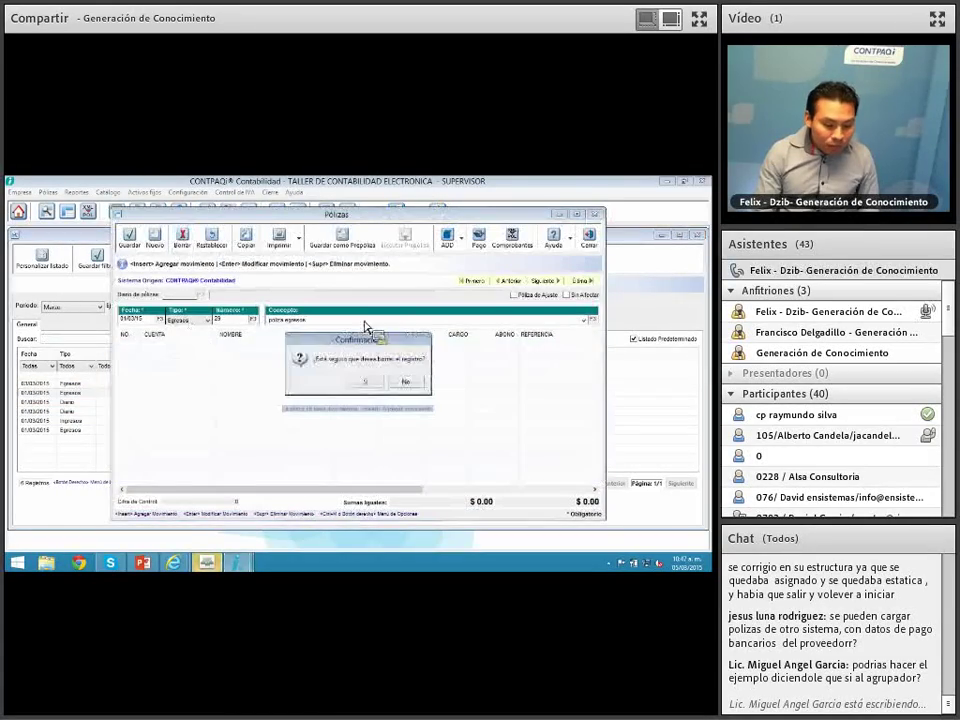
{"action": "left_click", "coordinate": [368, 381]}
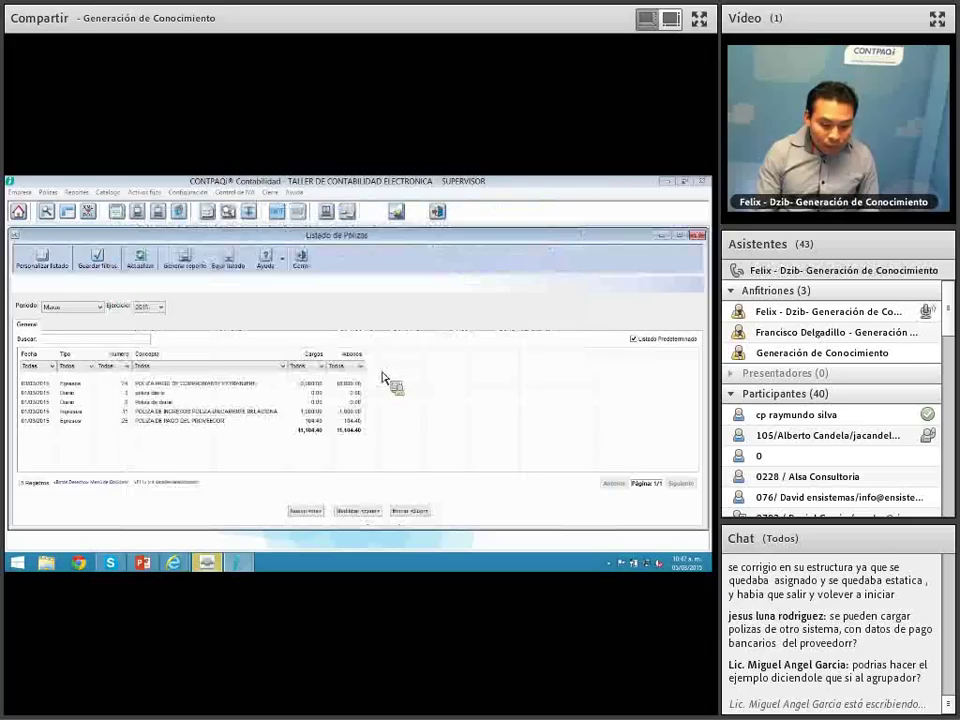
{"action": "double_click", "coordinate": [223, 400]}
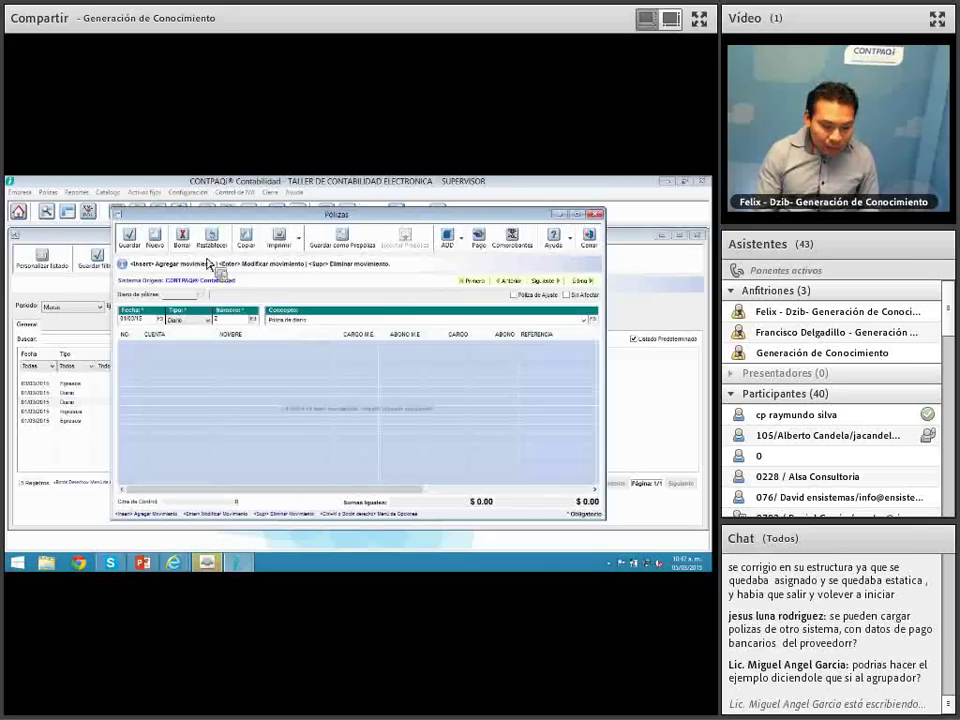
{"action": "left_click", "coordinate": [401, 378]}
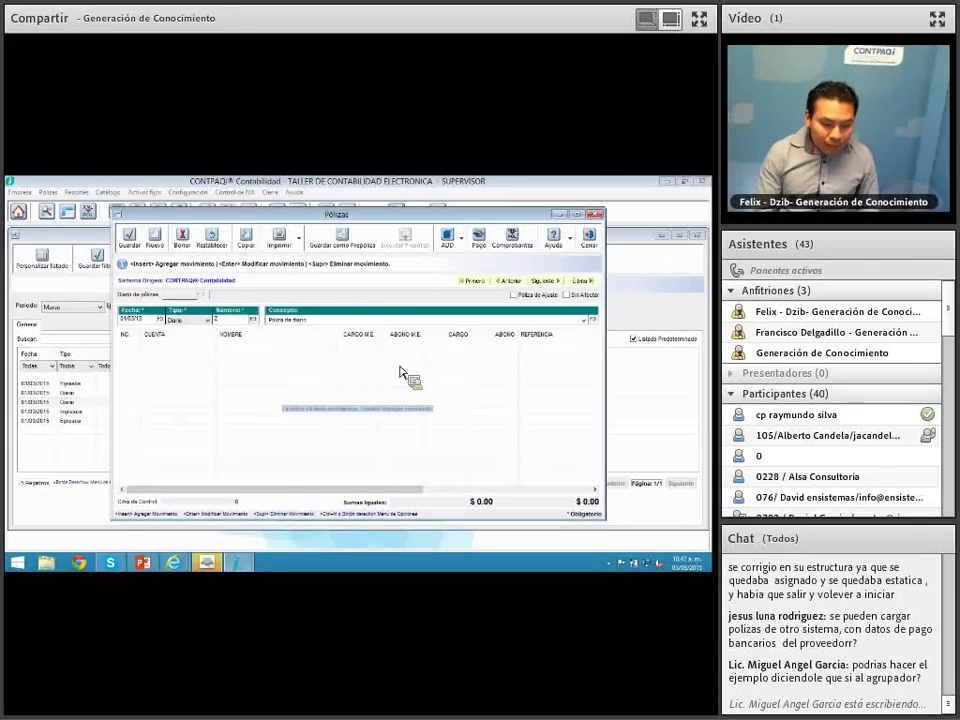
{"action": "left_click", "coordinate": [588, 240]}
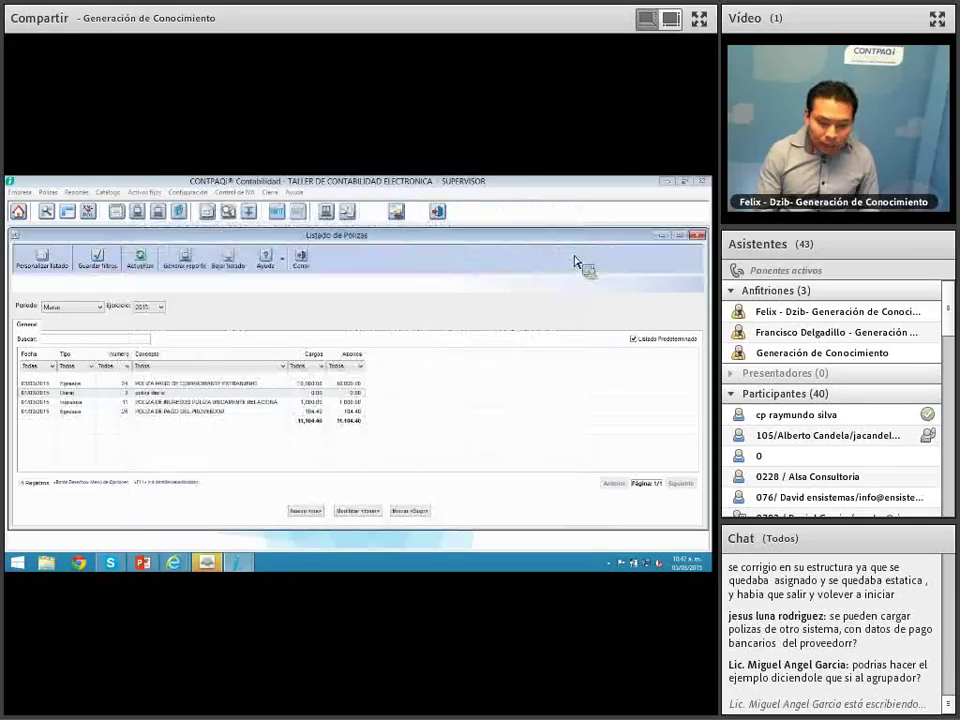
{"action": "double_click", "coordinate": [150, 394]}
{"action": "left_click", "coordinate": [357, 381]}
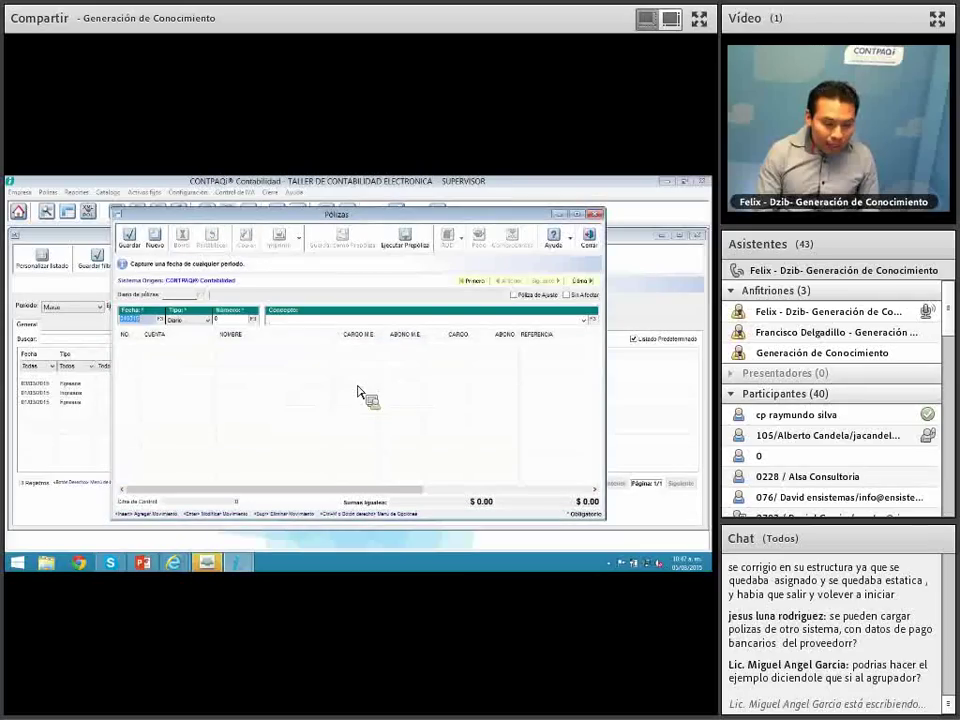
{"action": "left_click", "coordinate": [589, 241]}
Step: Create a new Egresos póliza with concept 'poliza egresos'
{"action": "key", "text": "Insert"}
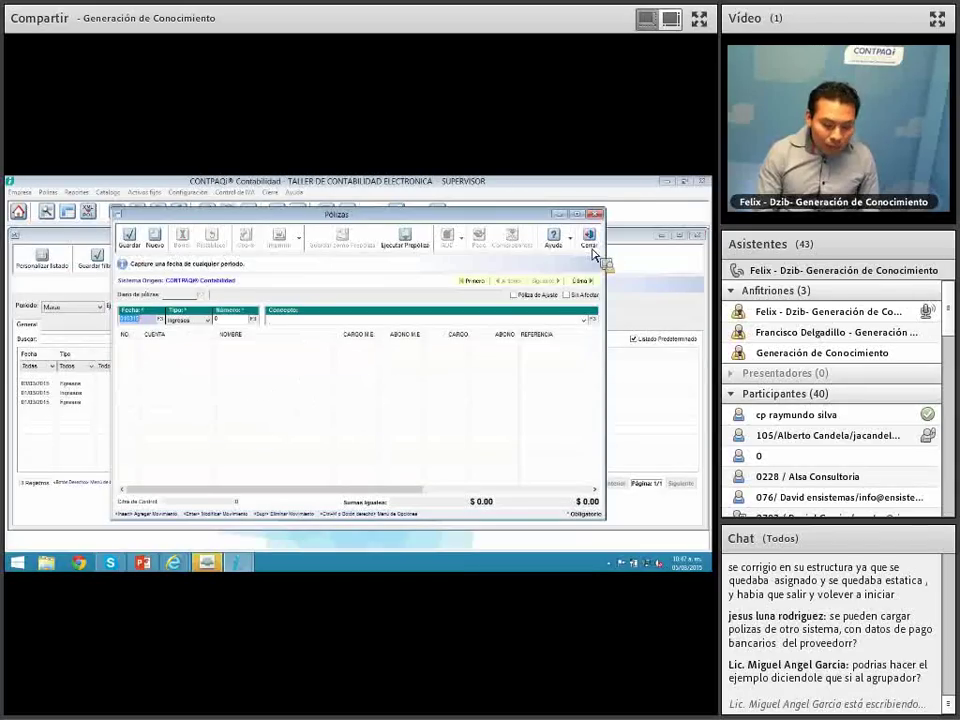
{"action": "left_click", "coordinate": [208, 320]}
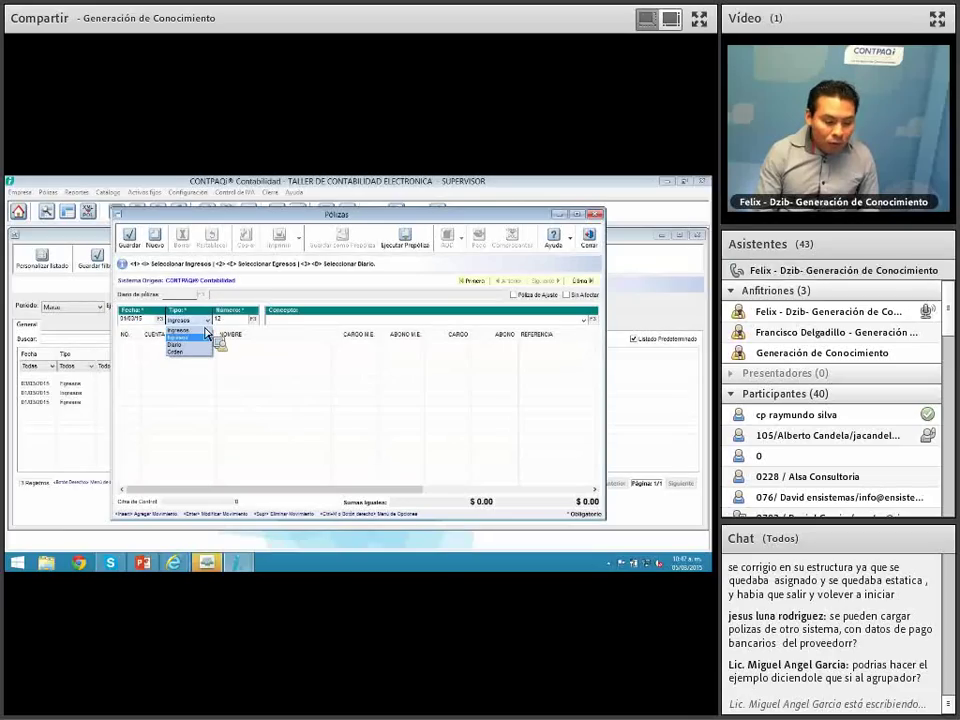
{"action": "left_click", "coordinate": [200, 338]}
{"action": "left_click", "coordinate": [311, 320]}
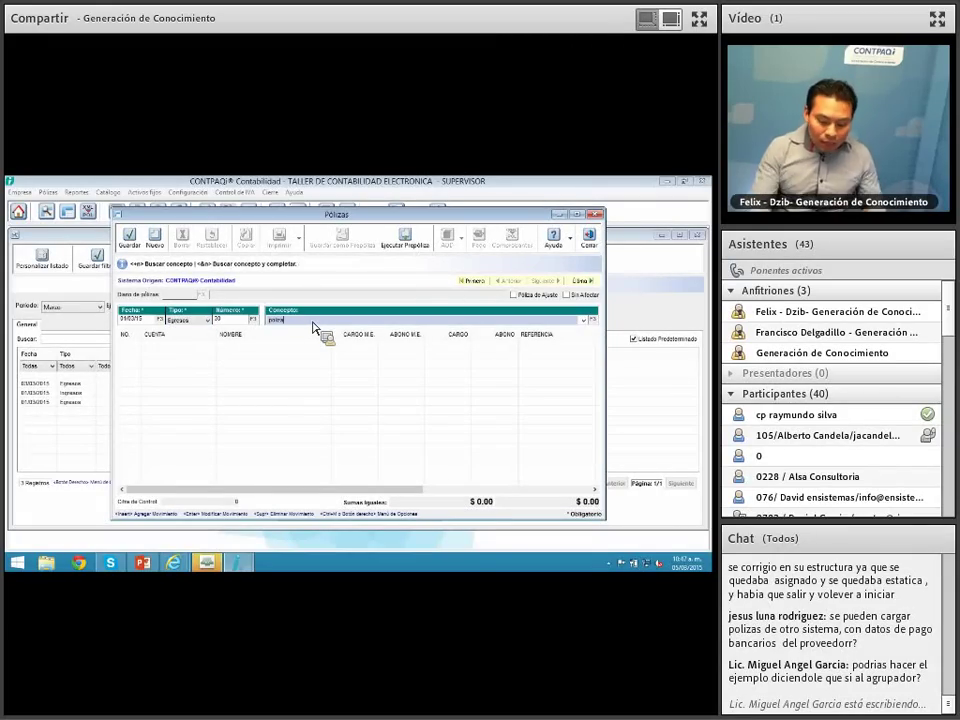
{"action": "type", "text": "poliza egresos"}
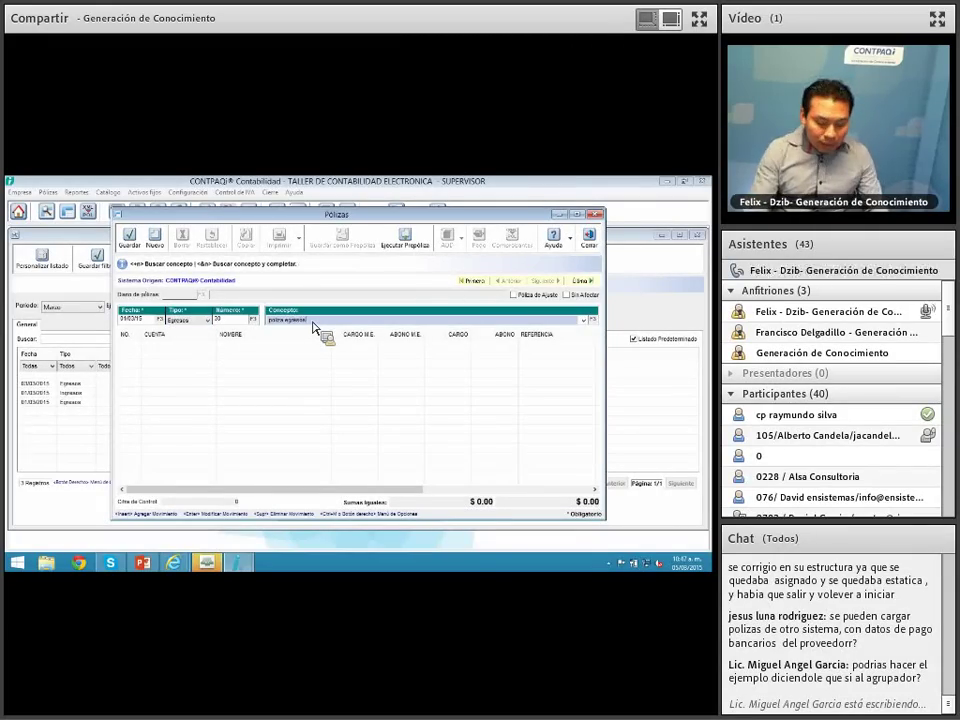
{"action": "key", "text": "Return"}
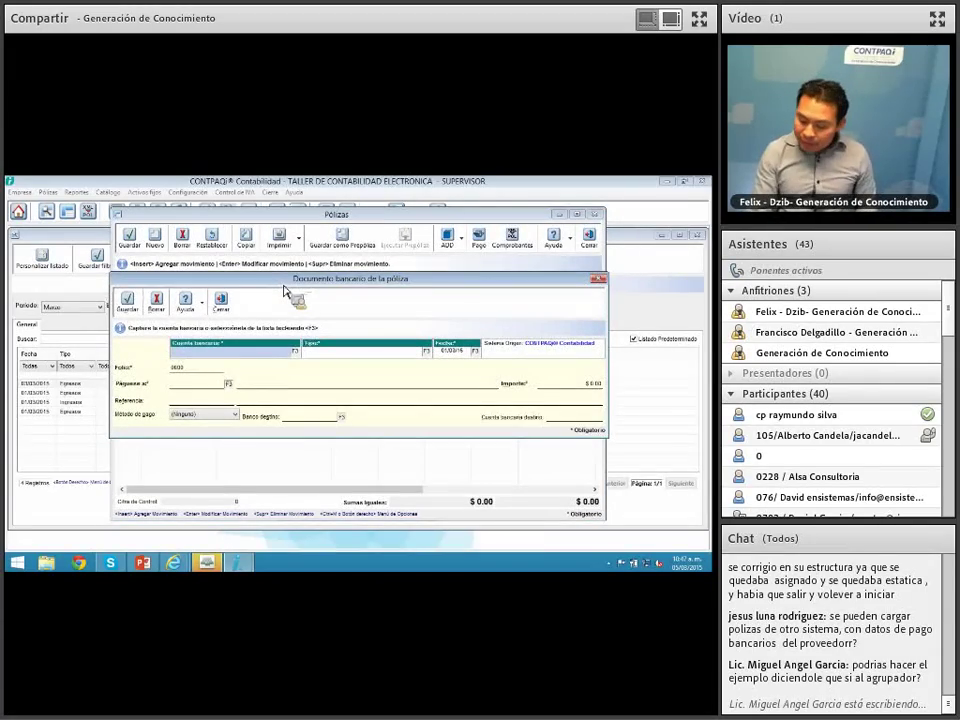
Step: Set the bank document to account 1234 BANAMEX, Cheque emitido, dated 31/03/15
{"action": "left_click", "coordinate": [277, 350]}
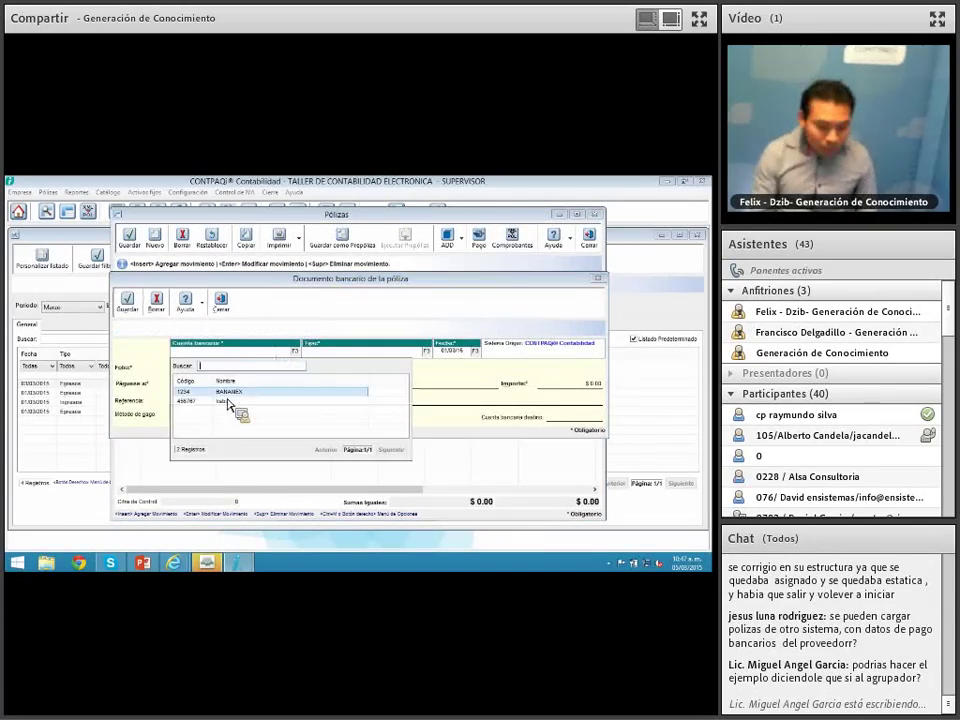
{"action": "key", "text": "Return"}
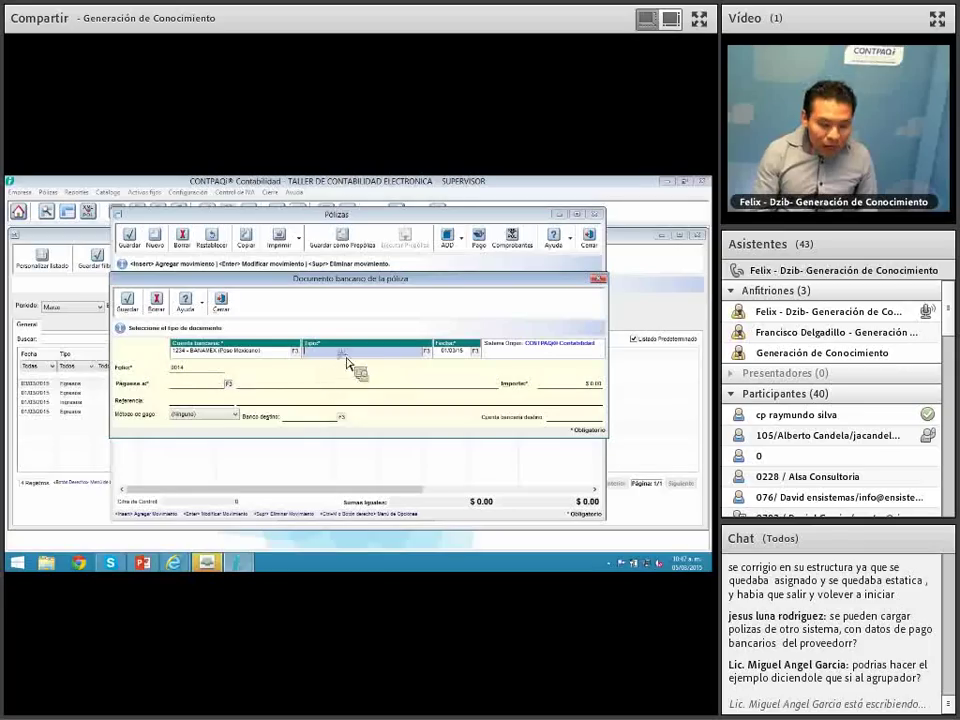
{"action": "left_click", "coordinate": [345, 353]}
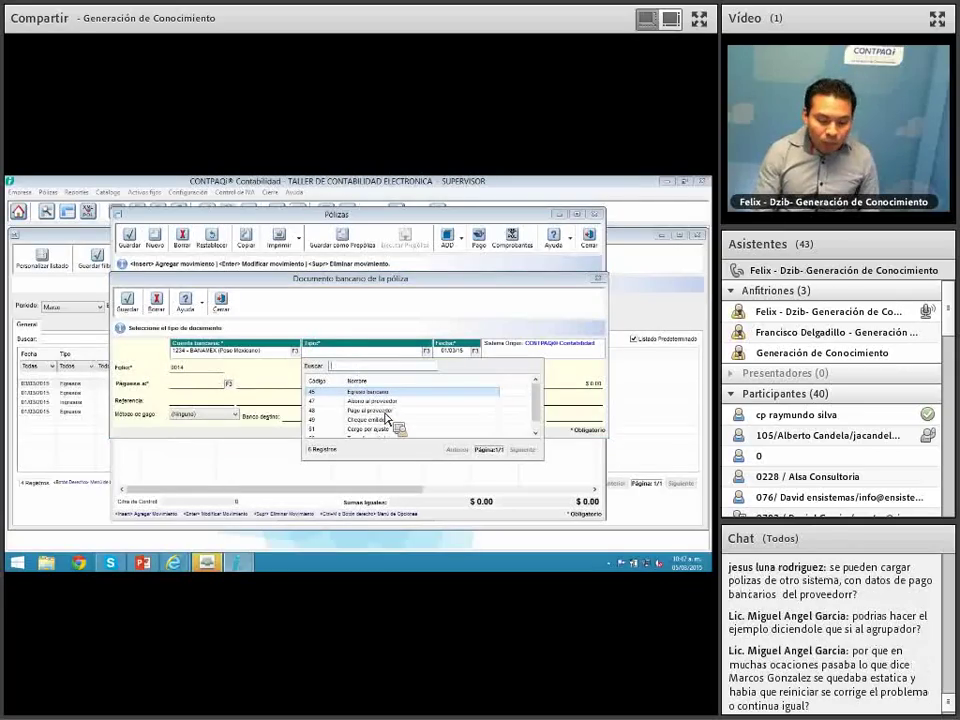
{"action": "double_click", "coordinate": [385, 419]}
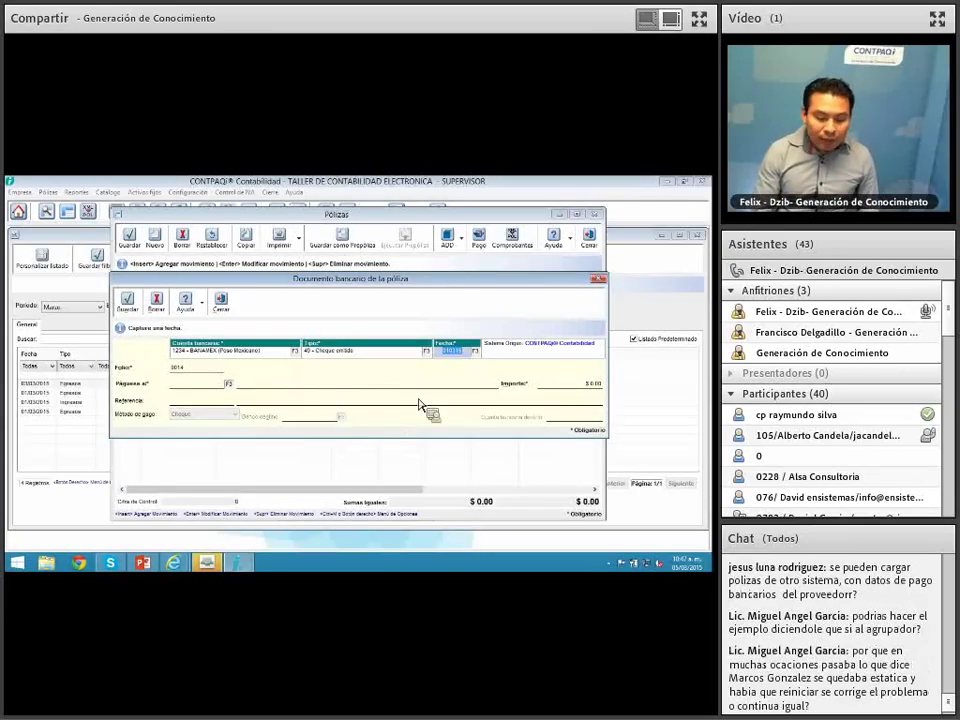
{"action": "type", "text": "310315"}
{"action": "key", "text": "Return"}
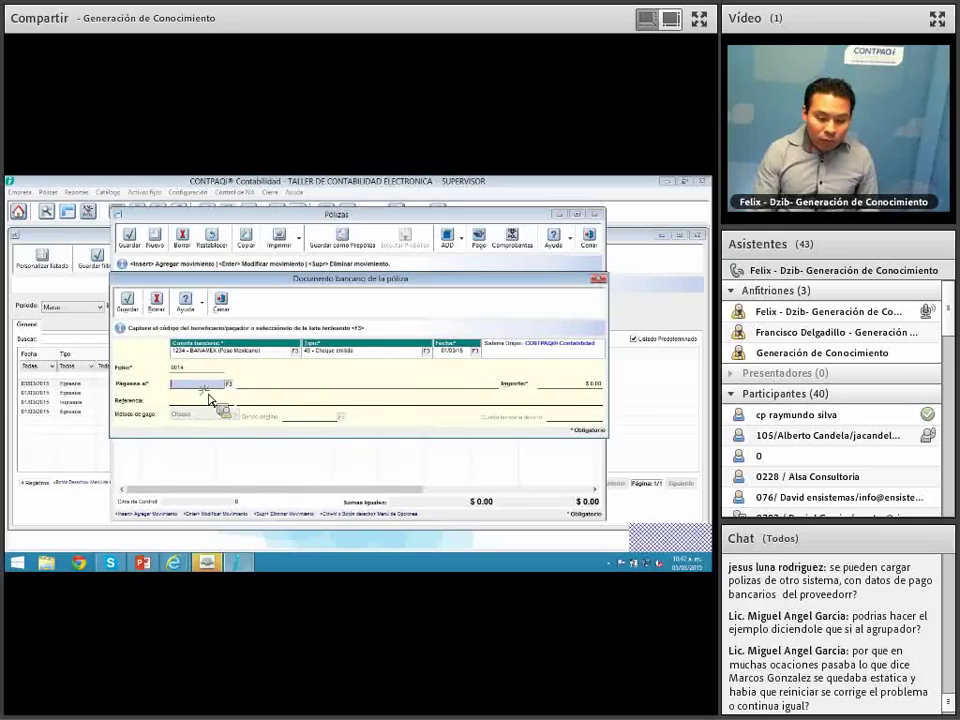
Step: Make supplier 102 PROVEEDOR EXTRANJERO SIN RFC the beneficiary, with amount $1,000.00
{"action": "key", "text": "F3"}
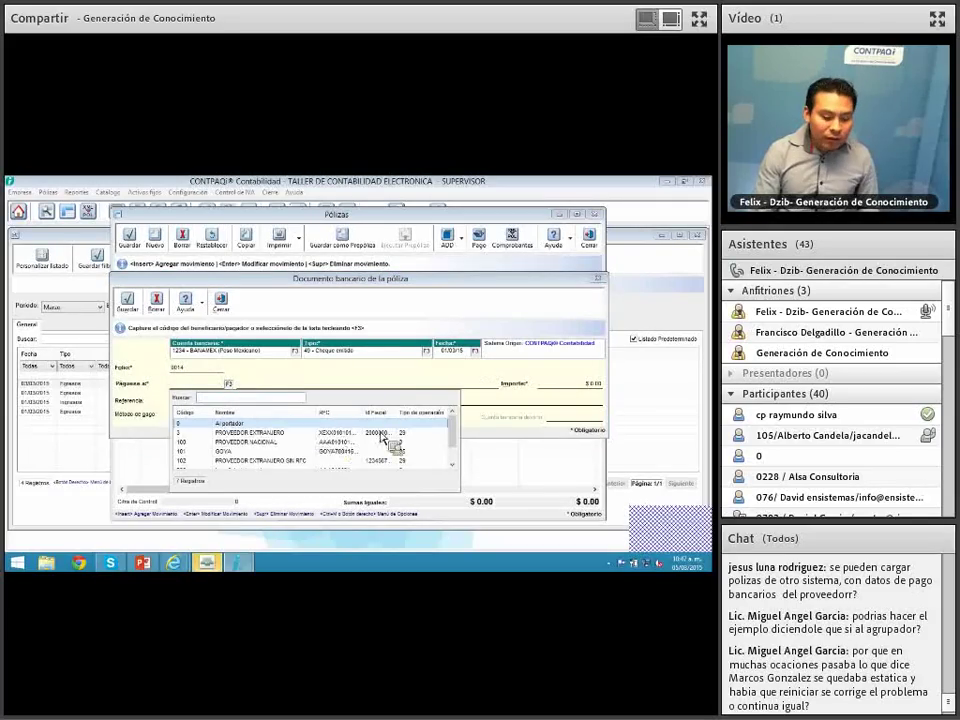
{"action": "left_click_drag", "start_coordinate": [451, 427], "coordinate": [452, 442]}
{"action": "double_click", "coordinate": [405, 450]}
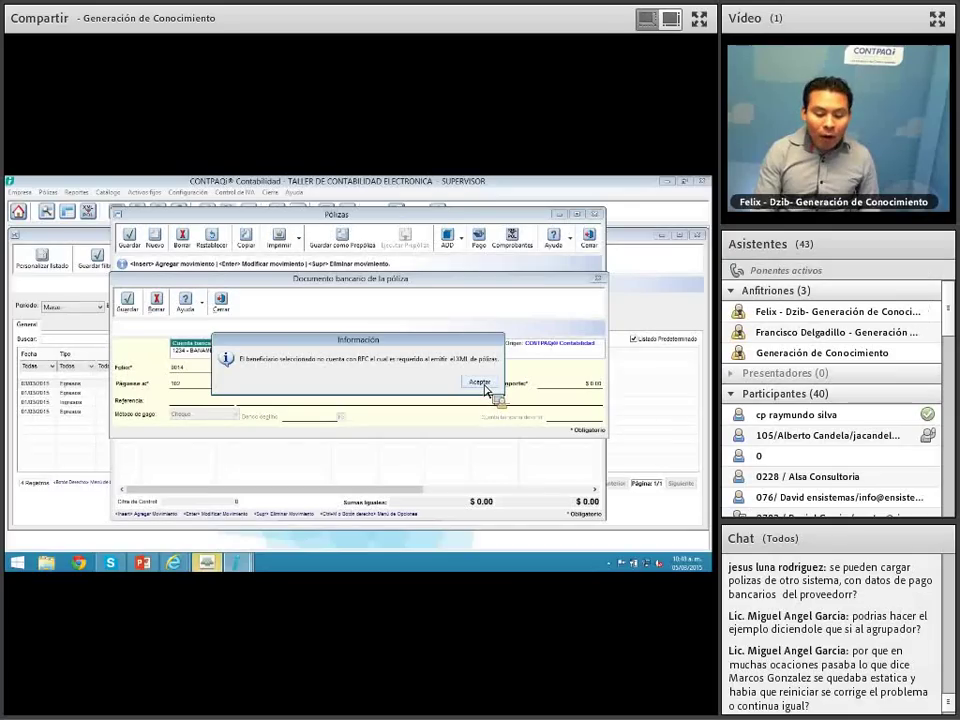
{"action": "left_click", "coordinate": [480, 384]}
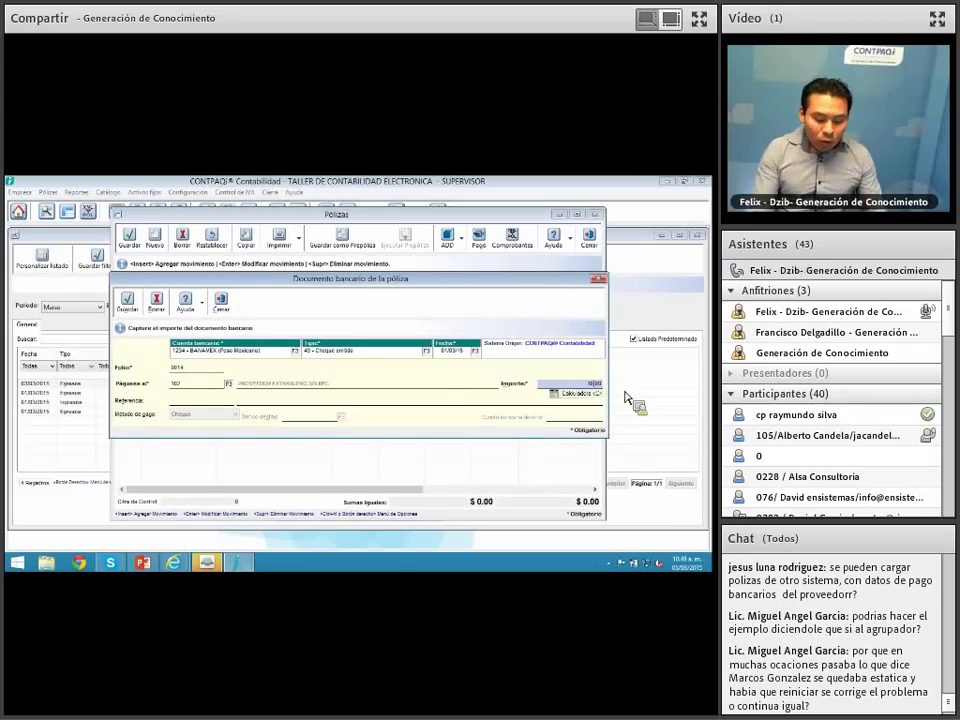
{"action": "type", "text": "1000"}
{"action": "key", "text": "Return"}
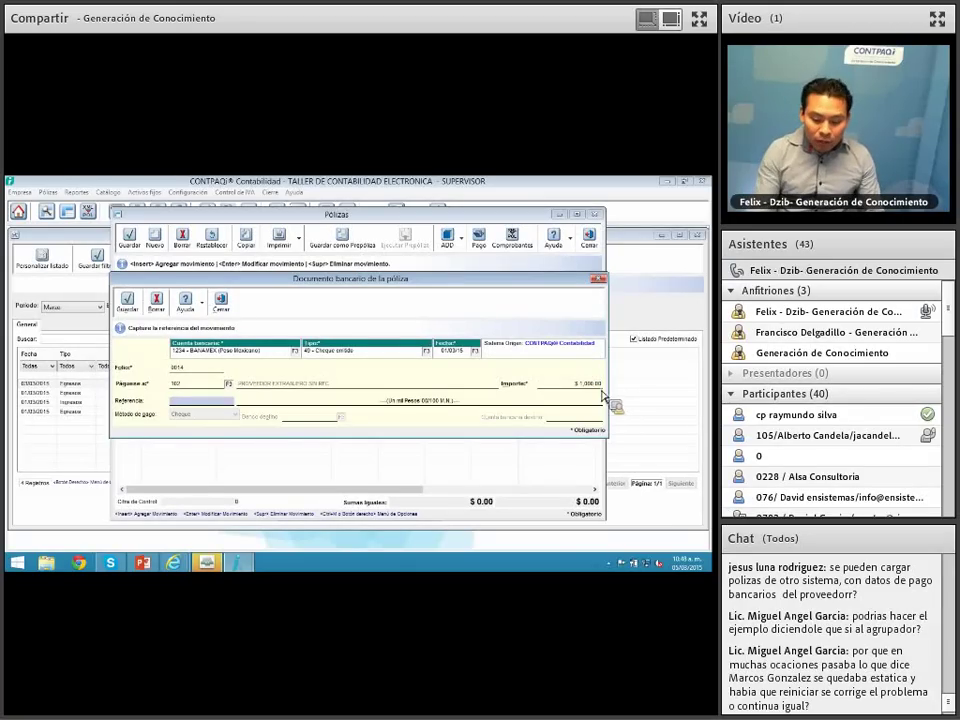
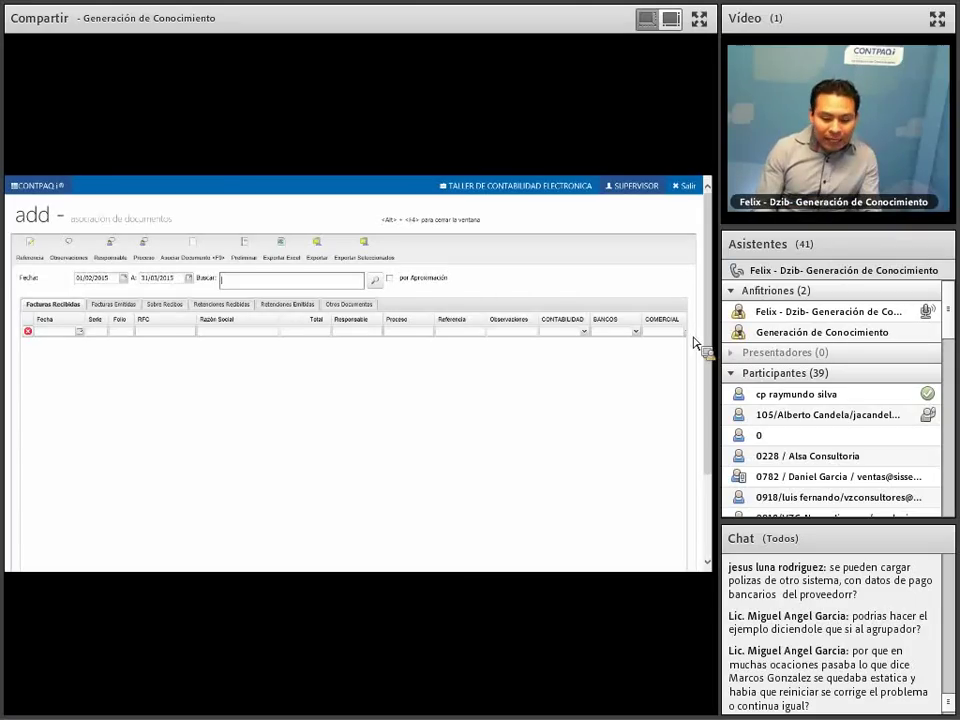
Step: Clear the start date, search received GOYA invoices up to 31/03/2015, and close the association window
{"action": "left_click", "coordinate": [113, 280]}
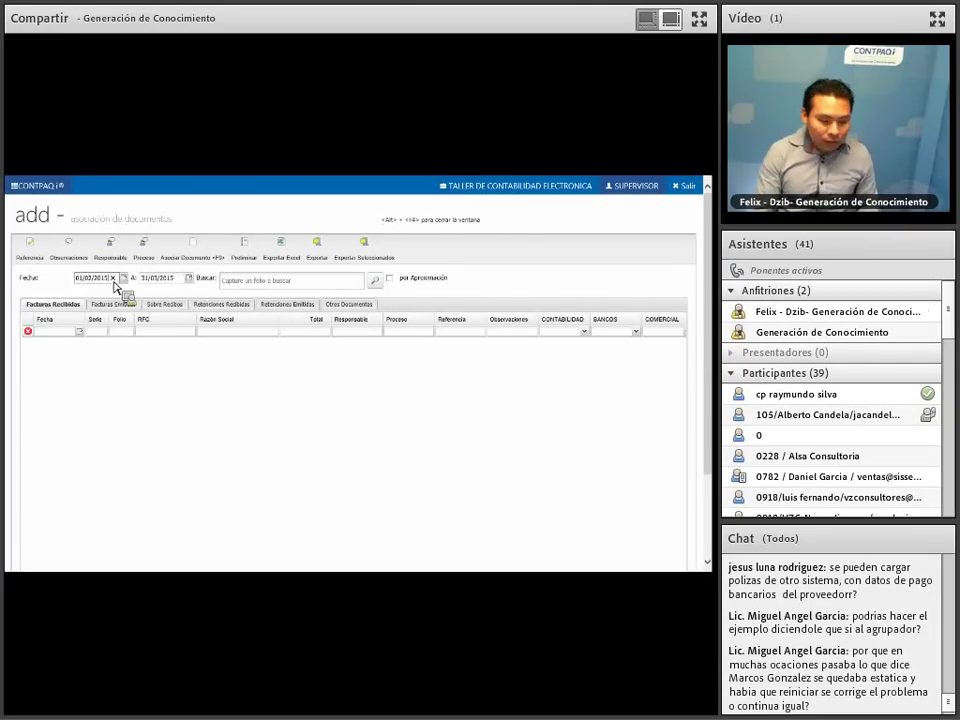
{"action": "key", "text": "BackSpace"}
{"action": "mouse_move", "coordinate": [707, 345]}
{"action": "left_mouse_down"}
{"action": "mouse_move", "coordinate": [707, 428]}
{"action": "mouse_move", "coordinate": [707, 340]}
{"action": "left_mouse_up"}
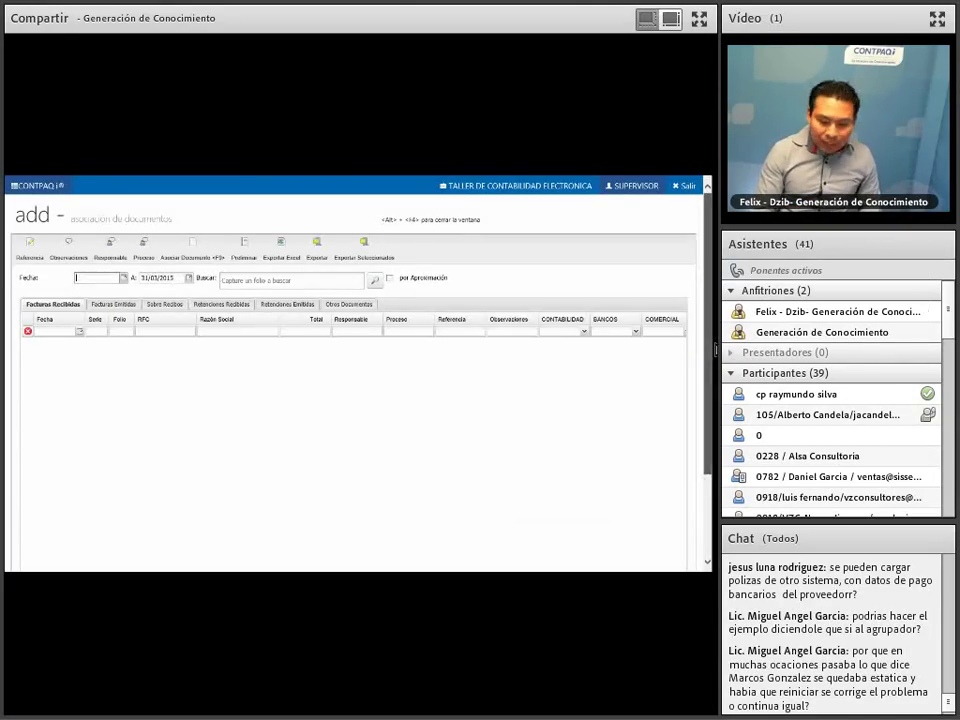
{"action": "left_click", "coordinate": [376, 282]}
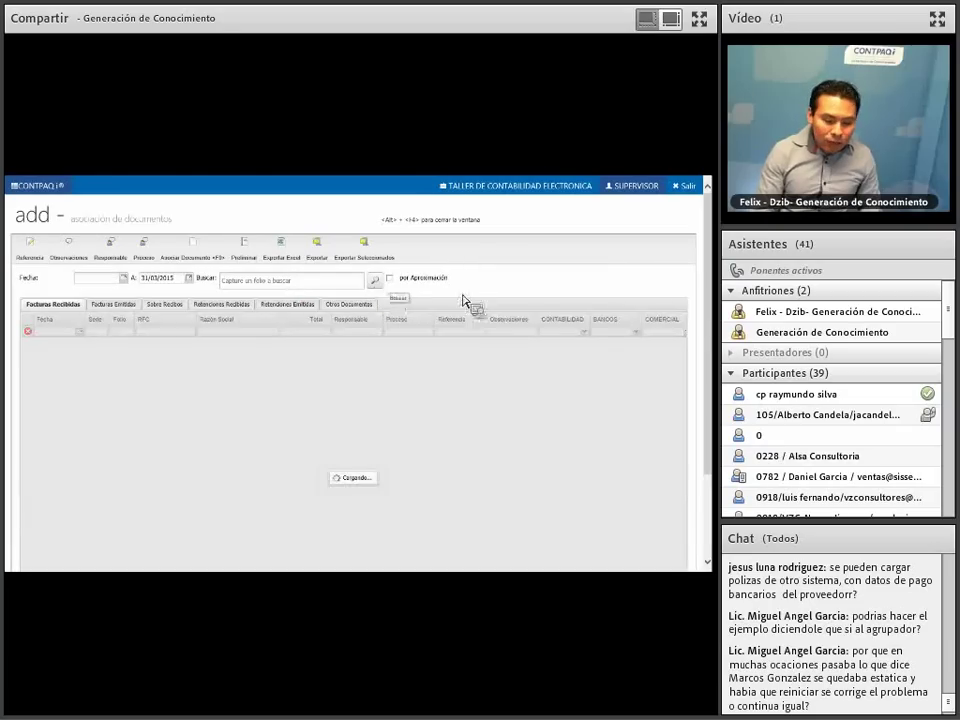
{"action": "left_click_drag", "start_coordinate": [711, 318], "coordinate": [715, 213]}
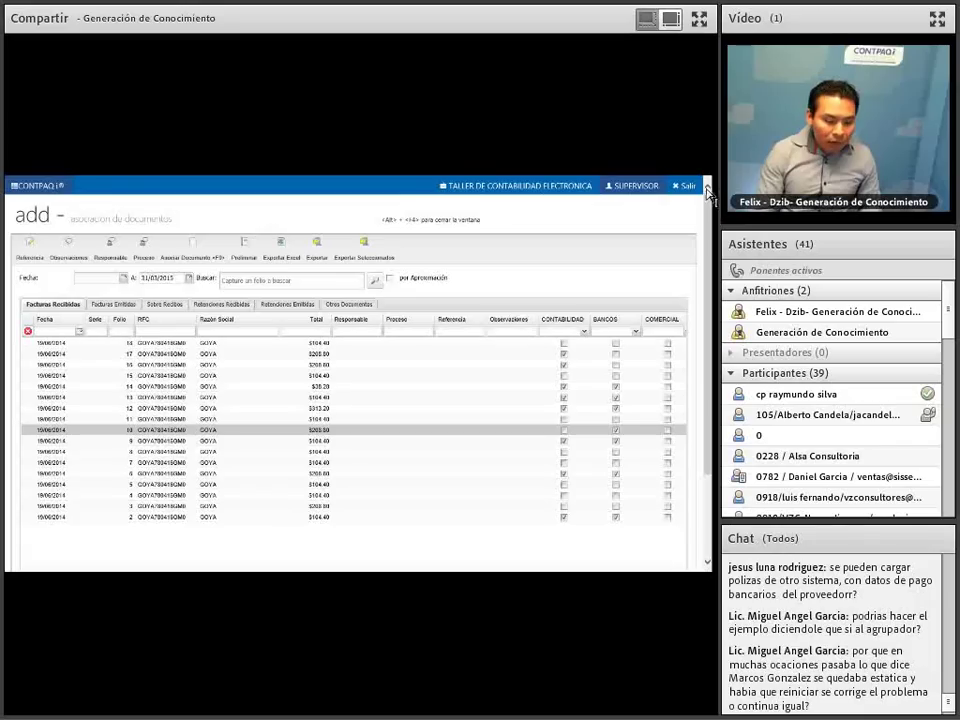
{"action": "mouse_move", "coordinate": [713, 255]}
{"action": "left_mouse_down"}
{"action": "mouse_move", "coordinate": [714, 335]}
{"action": "mouse_move", "coordinate": [714, 259]}
{"action": "left_mouse_up"}
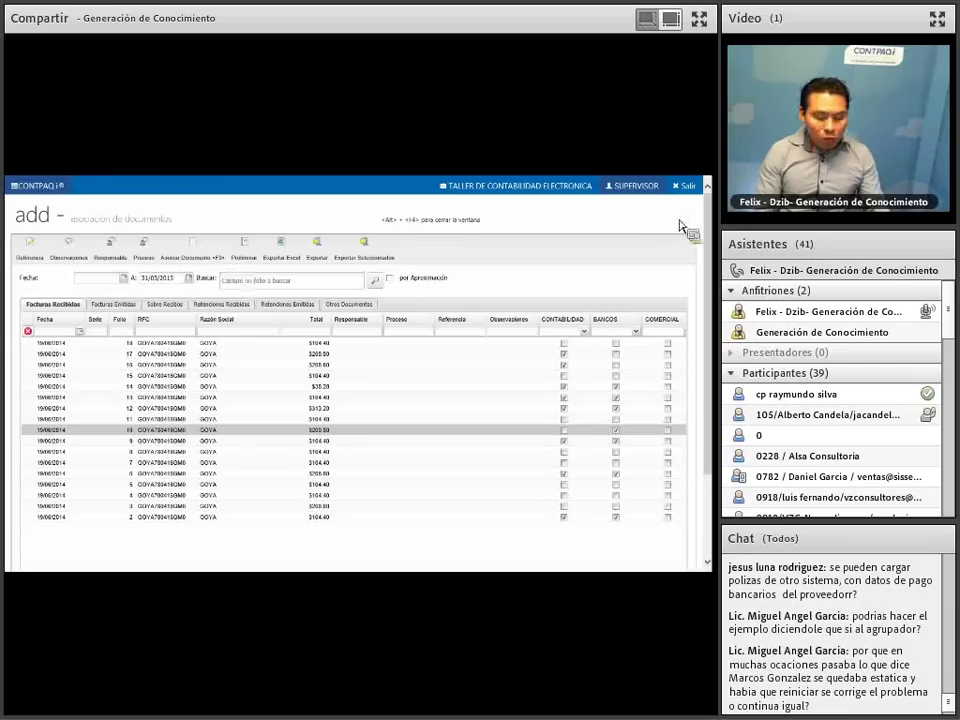
{"action": "left_click", "coordinate": [687, 189]}
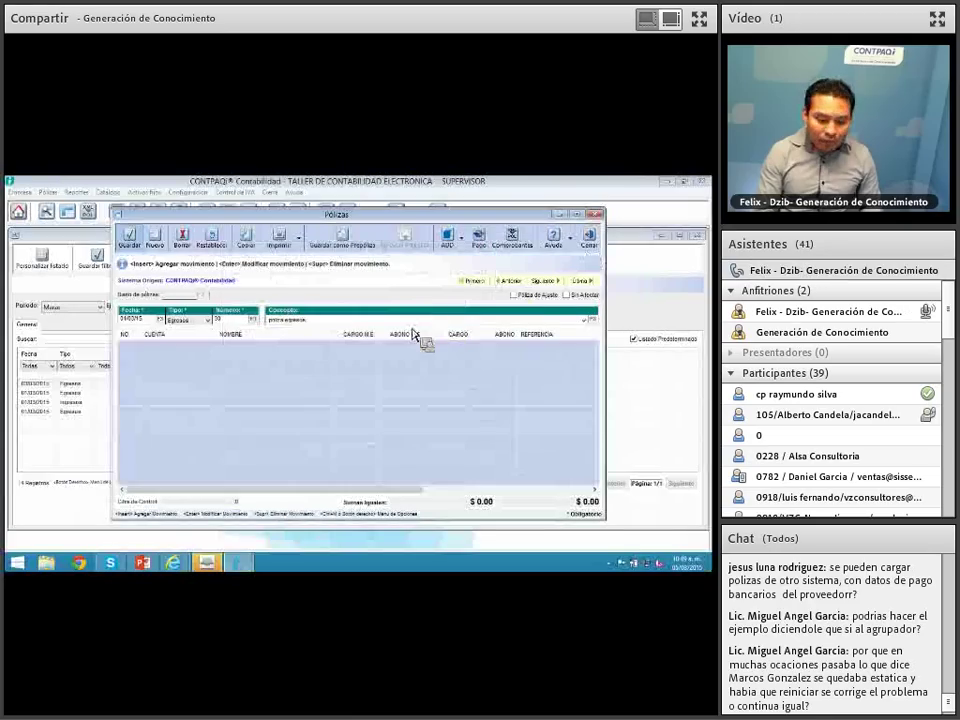
Step: Start associating an existing voucher and review the foreign invoice list without picking one
{"action": "left_click", "coordinate": [461, 239]}
{"action": "left_click", "coordinate": [479, 371]}
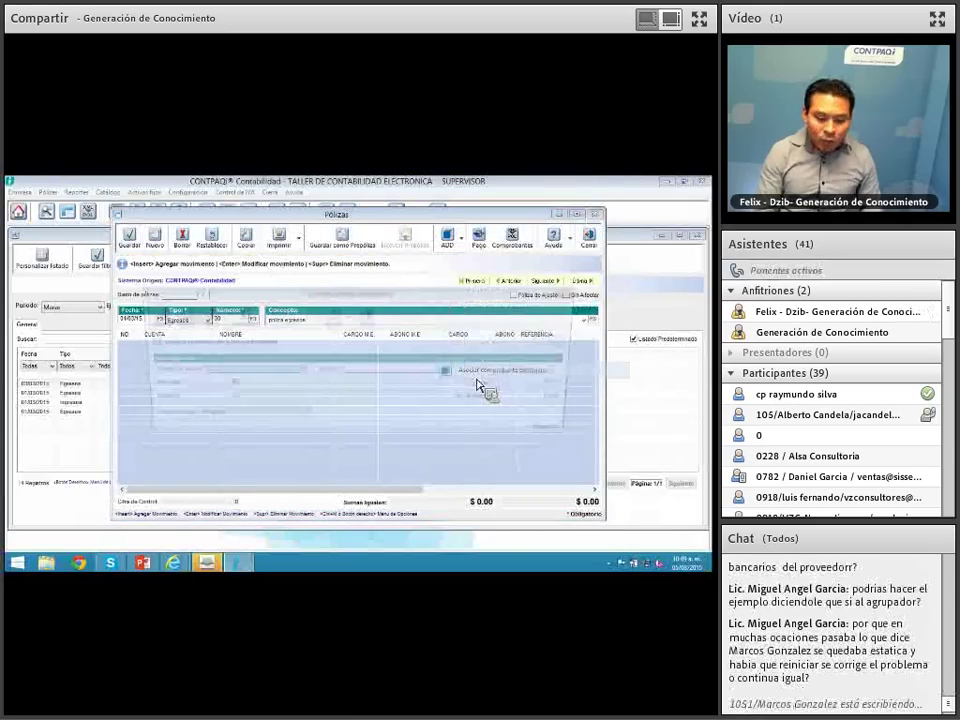
{"action": "left_click", "coordinate": [301, 370]}
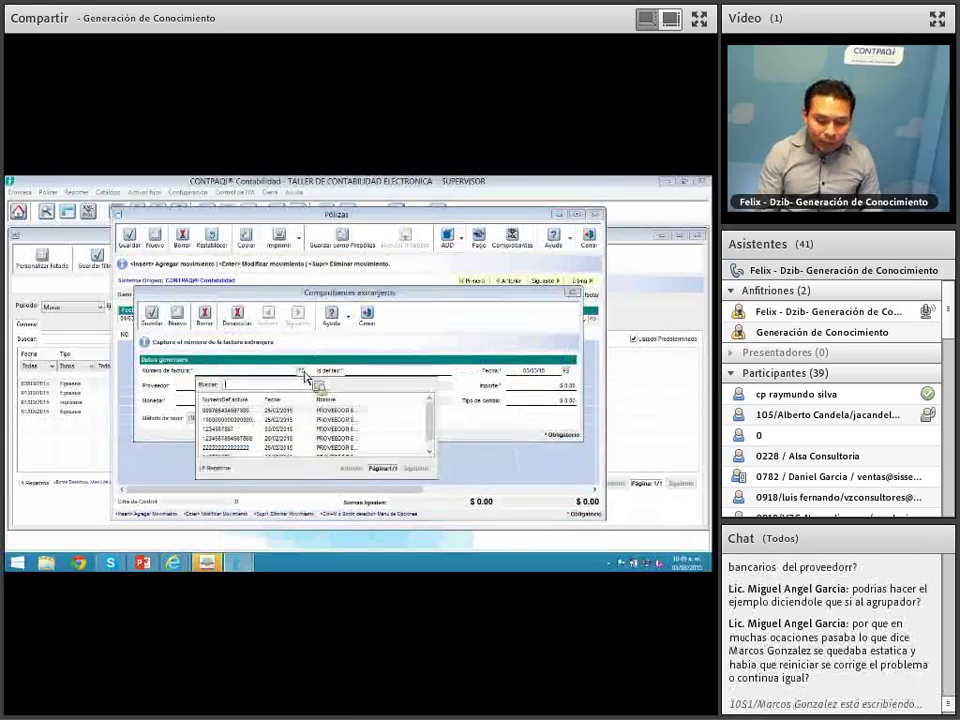
{"action": "double_click", "coordinate": [366, 400]}
{"action": "key", "text": "Escape"}
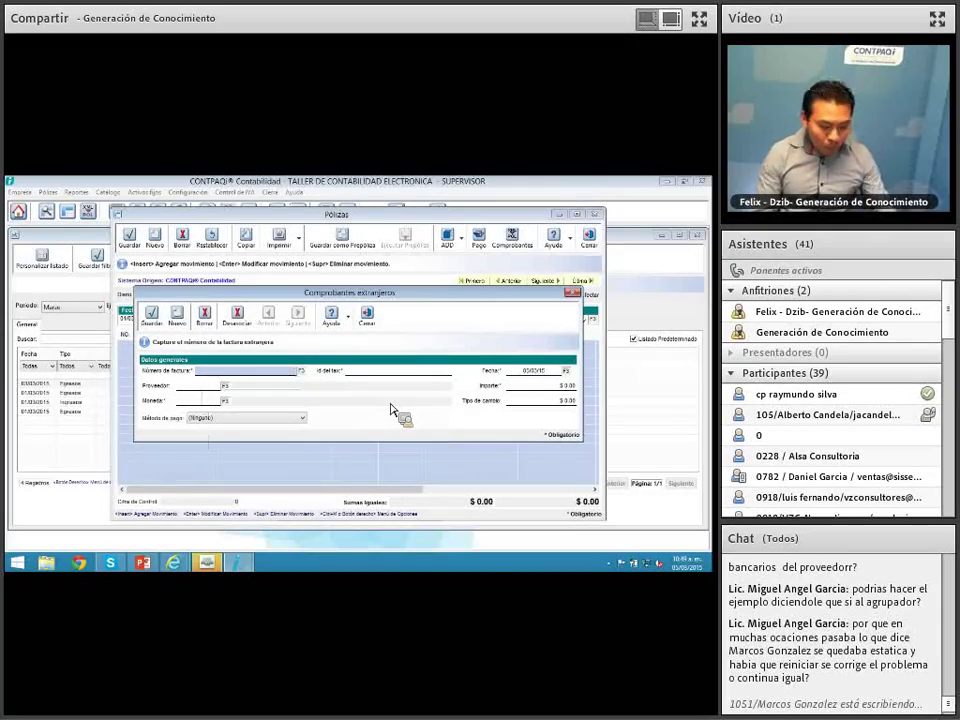
{"action": "type", "text": "123456789"}
{"action": "key", "text": "Tab"}
{"action": "type", "text": "23456789"}
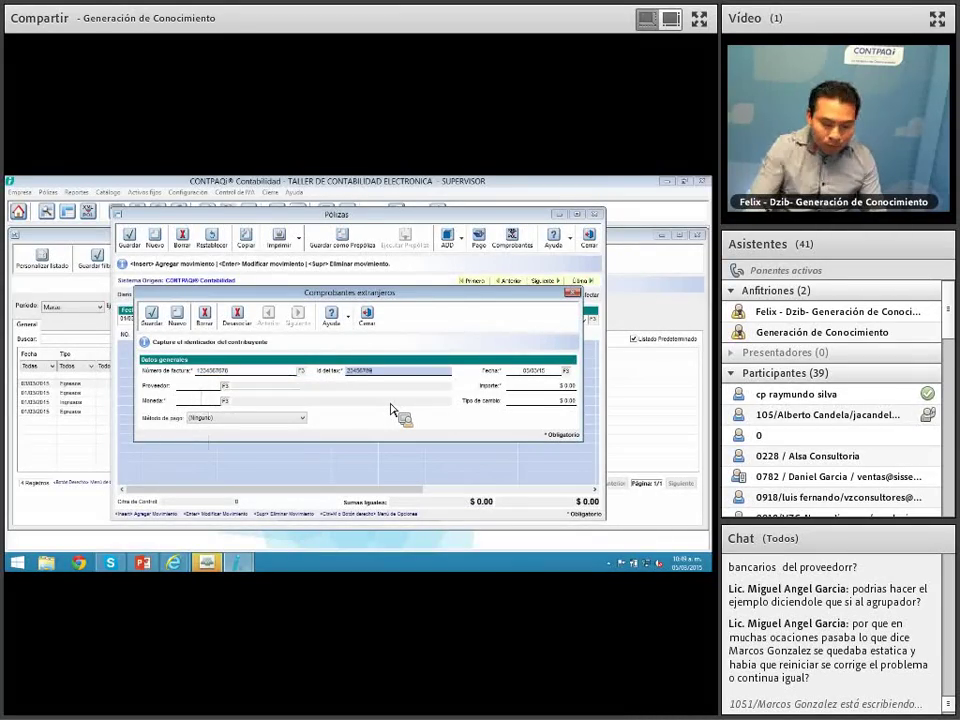
{"action": "type", "text": "876"}
{"action": "key", "text": "Tab"}
{"action": "left_click", "coordinate": [225, 386]}
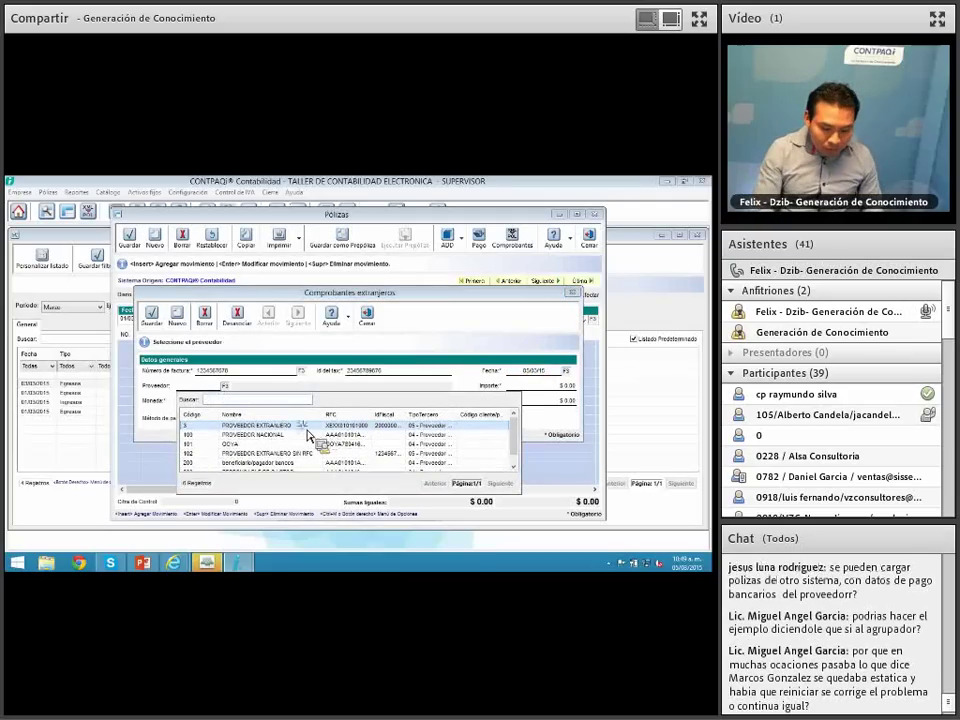
{"action": "double_click", "coordinate": [308, 427]}
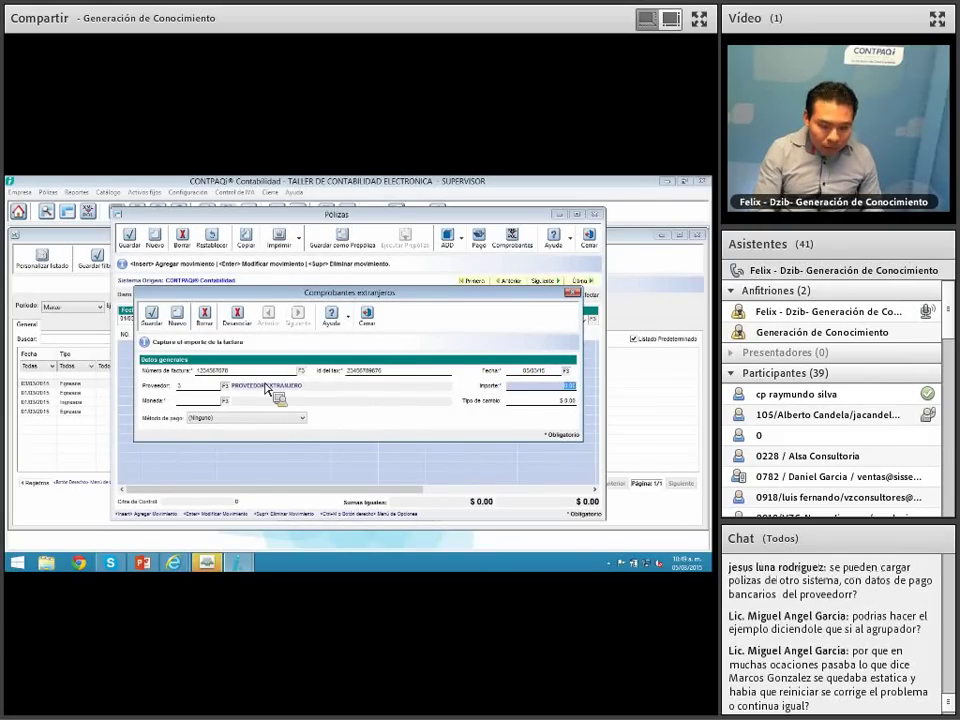
{"action": "left_click", "coordinate": [376, 373]}
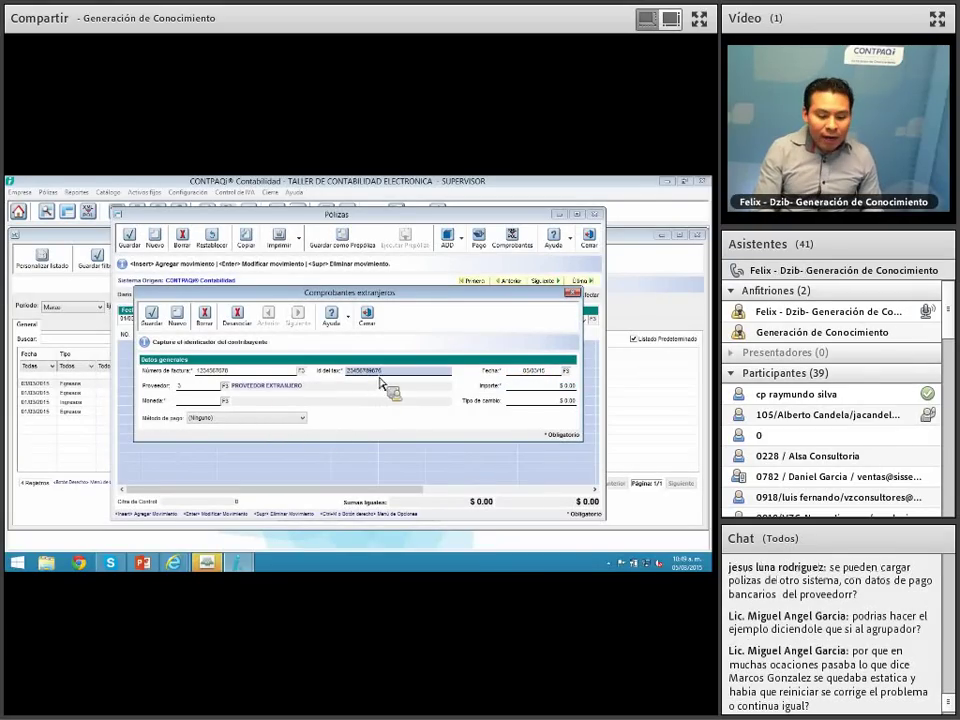
{"action": "left_click", "coordinate": [208, 387]}
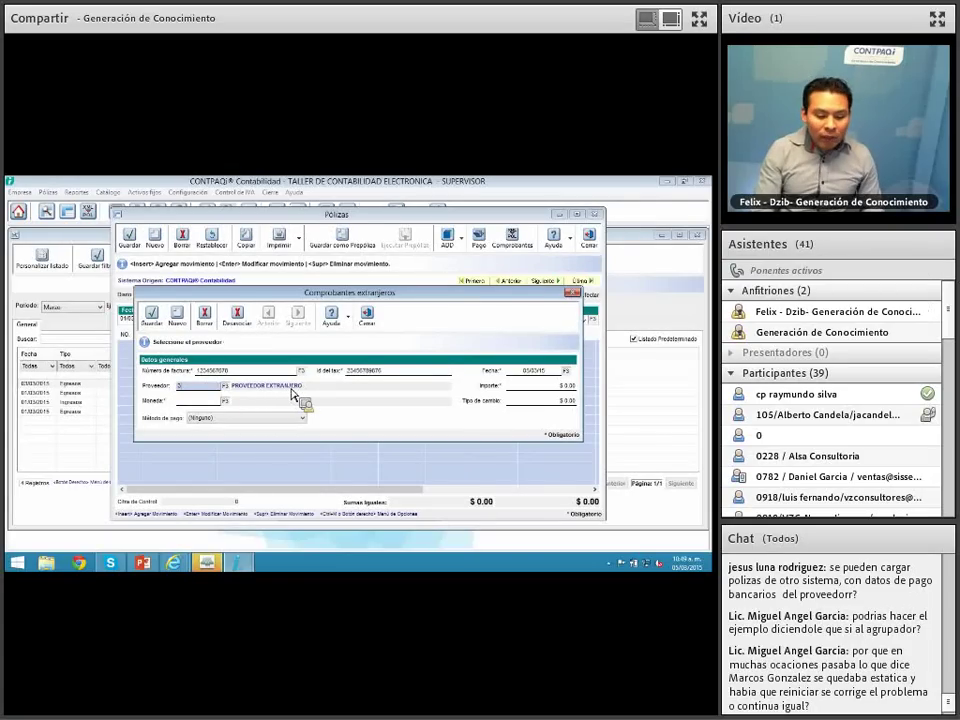
Step: Set amount 10,000.00 in Dólar Americano at exchange rate 13, then save and close the form
{"action": "left_click", "coordinate": [555, 385]}
{"action": "double_click", "coordinate": [553, 383]}
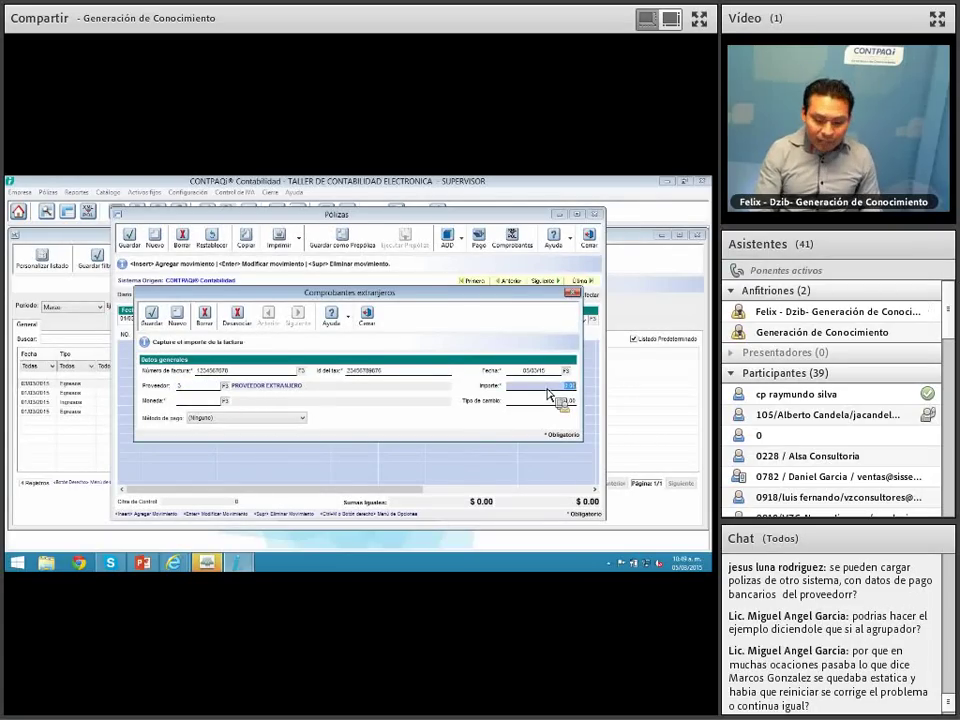
{"action": "type", "text": "10000"}
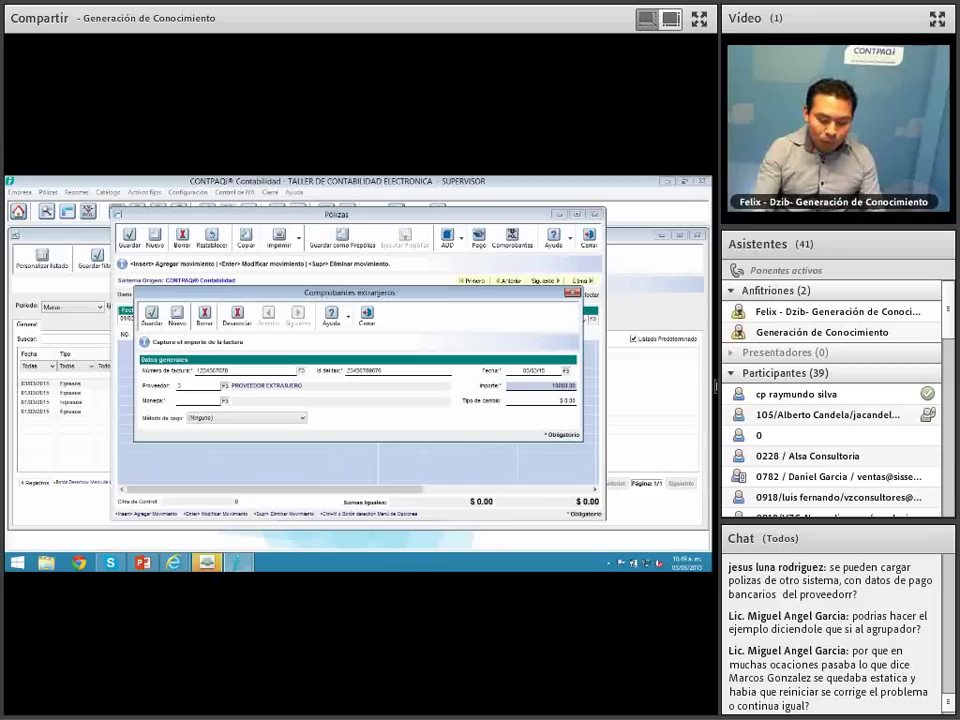
{"action": "key", "text": "Tab"}
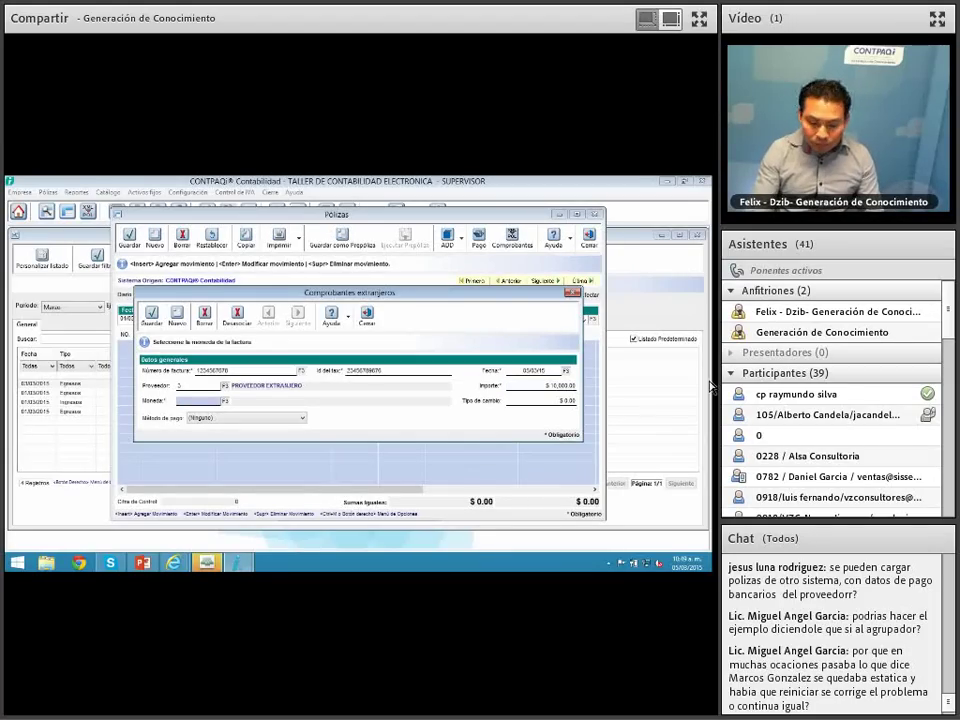
{"action": "left_click", "coordinate": [224, 400]}
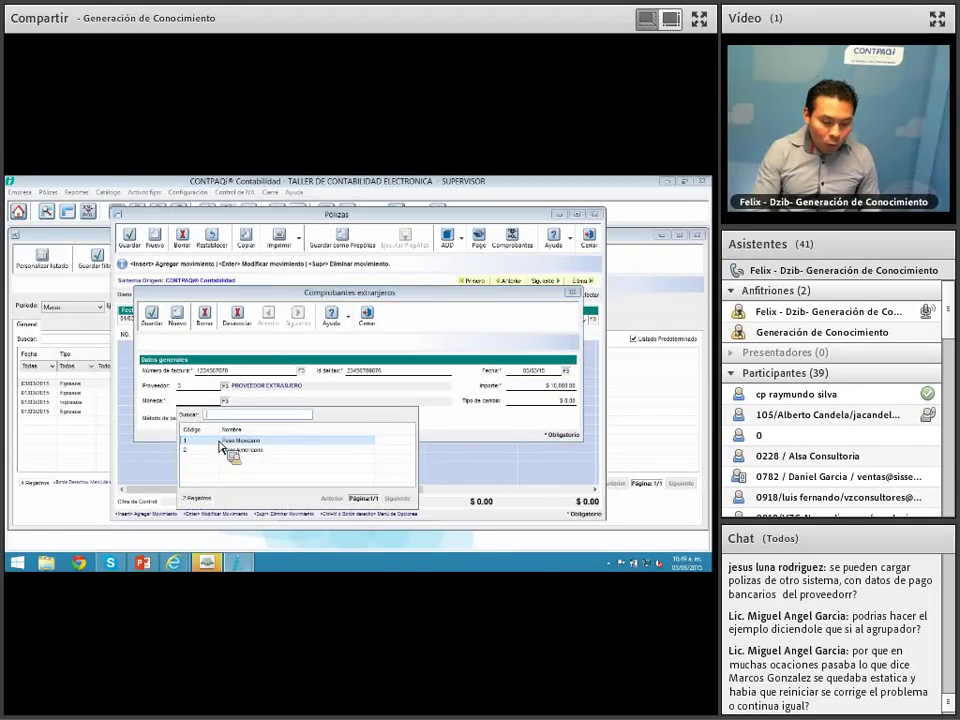
{"action": "double_click", "coordinate": [224, 450]}
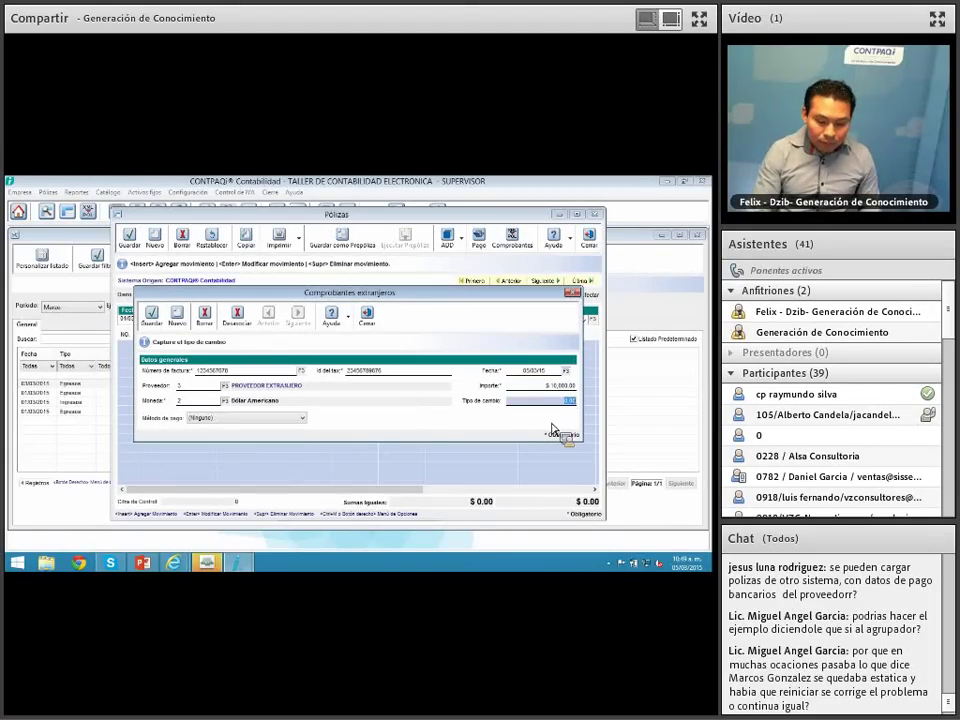
{"action": "type", "text": "13"}
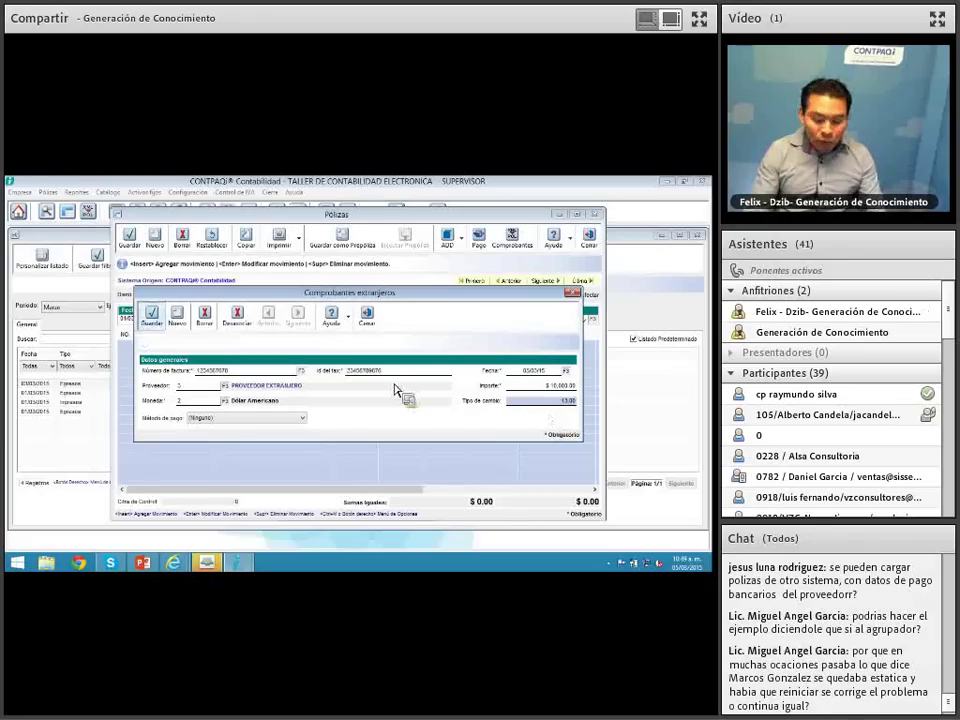
{"action": "left_click", "coordinate": [152, 316]}
{"action": "left_click", "coordinate": [367, 316]}
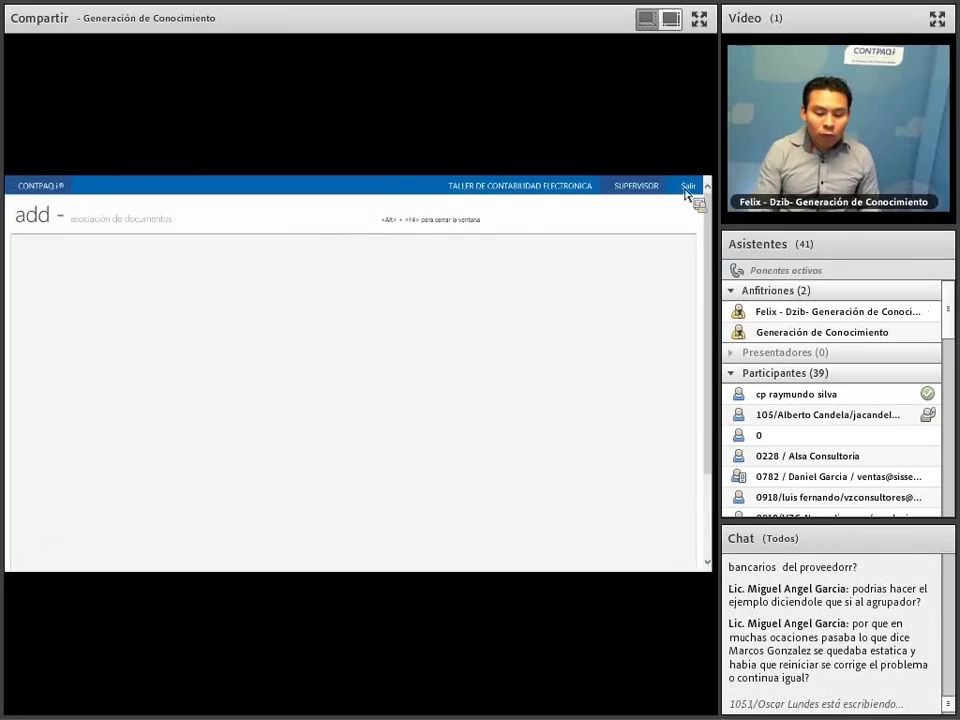
Step: Add a 1,000 credit movement on the Banco HSBC CANADA account without linking a CFDI
{"action": "left_click", "coordinate": [688, 188]}
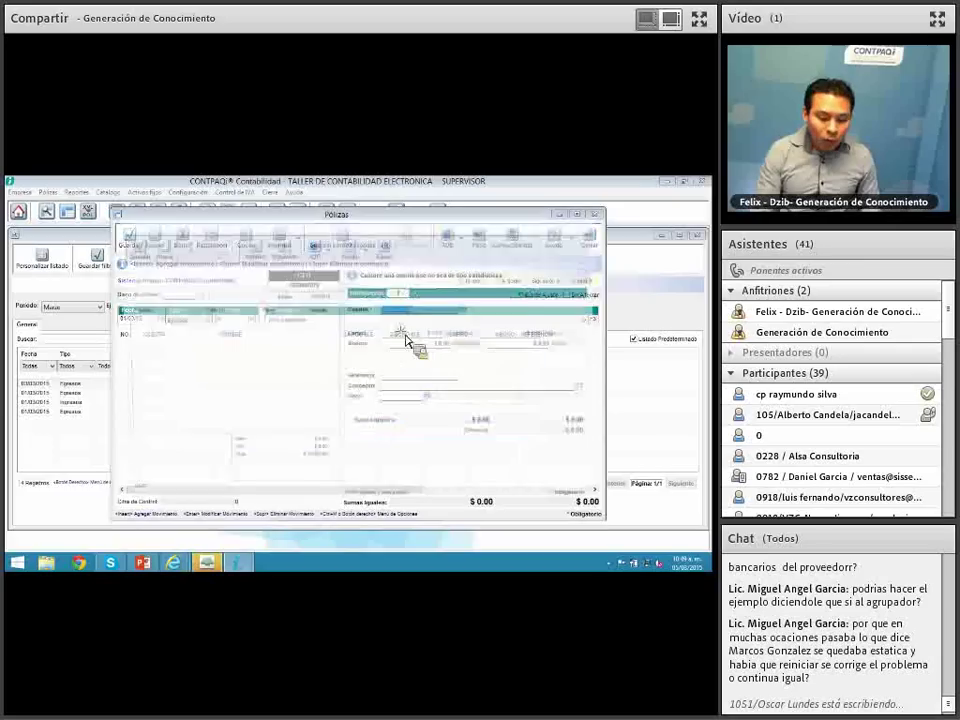
{"action": "left_click", "coordinate": [467, 311]}
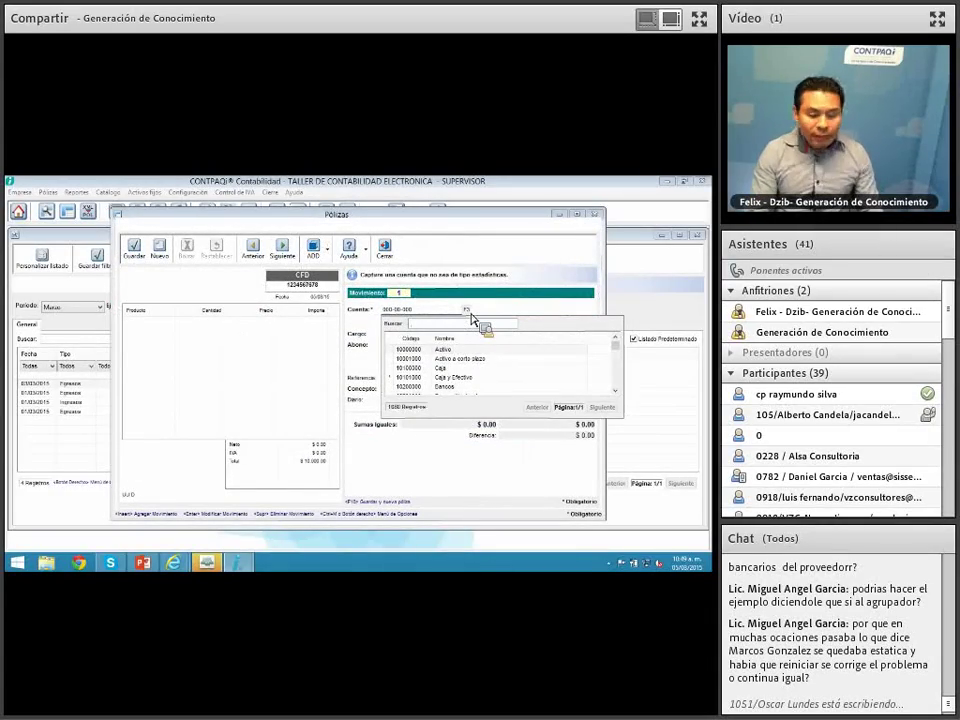
{"action": "type", "text": "ban"}
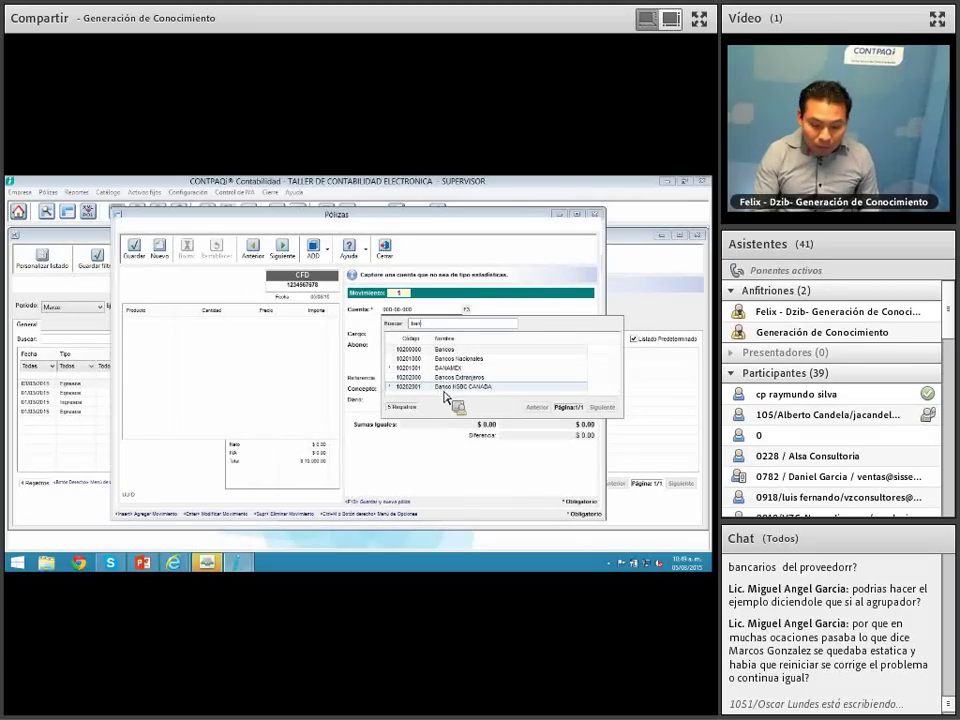
{"action": "double_click", "coordinate": [445, 389]}
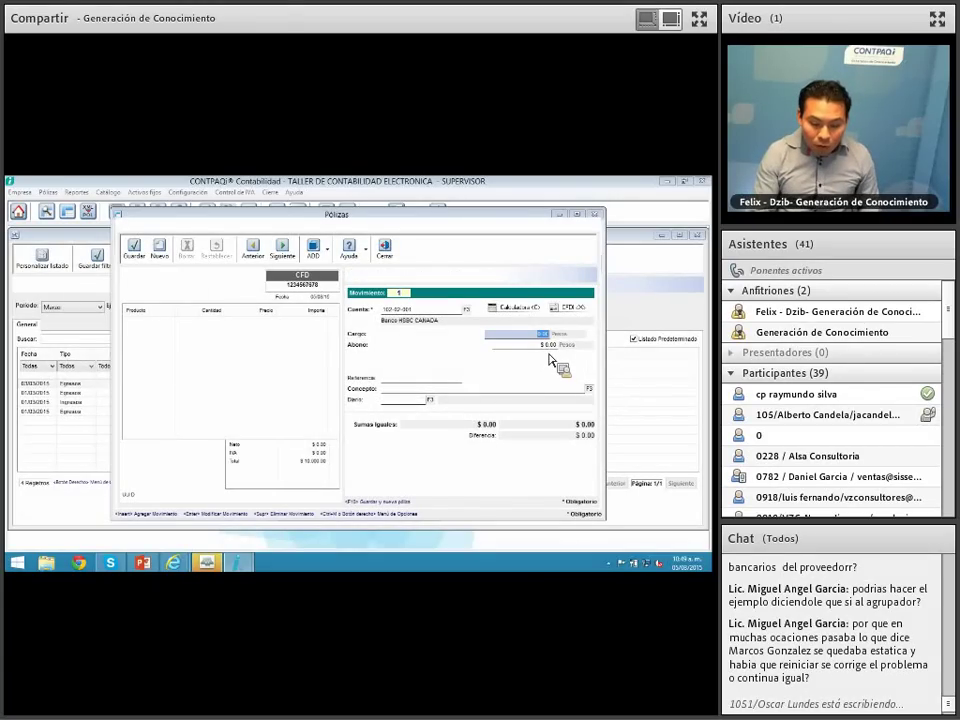
{"action": "key", "text": "Tab"}
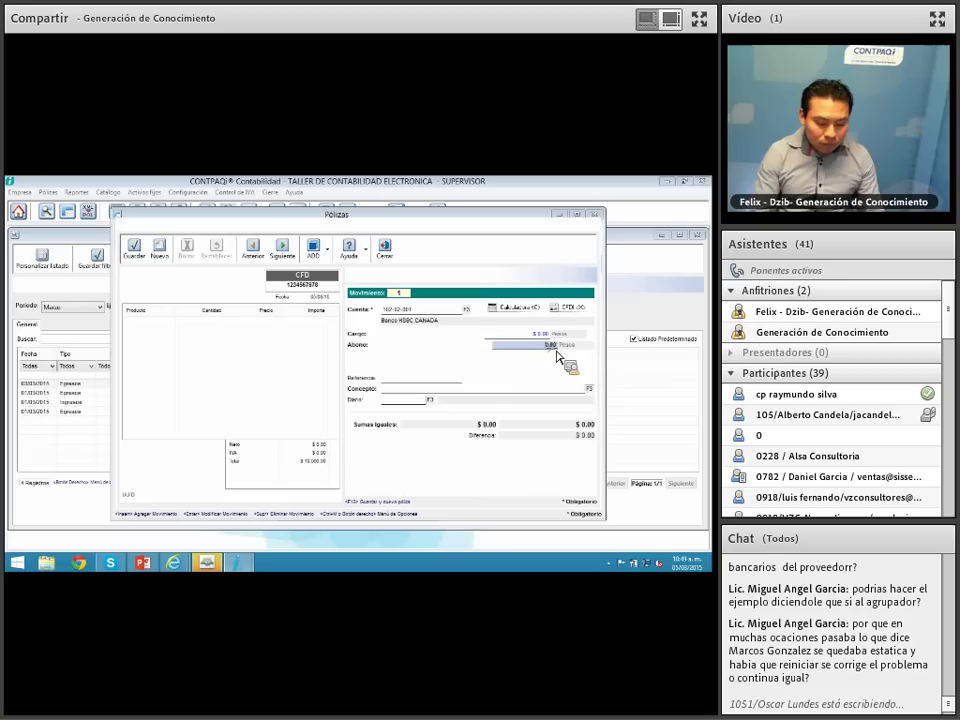
{"action": "type", "text": "1000"}
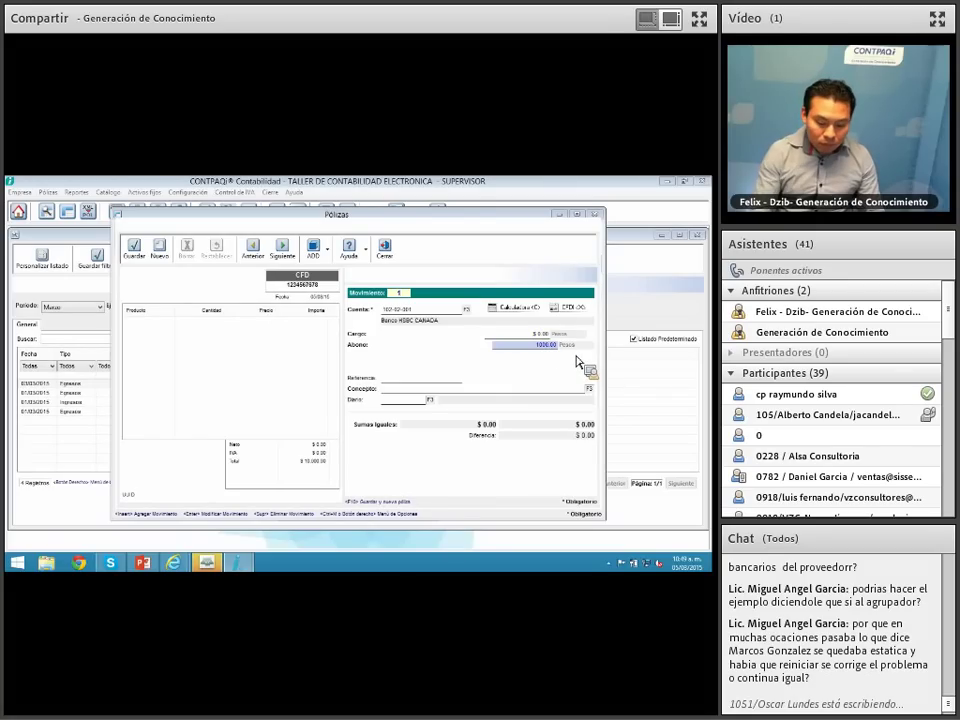
{"action": "key", "text": "Return"}
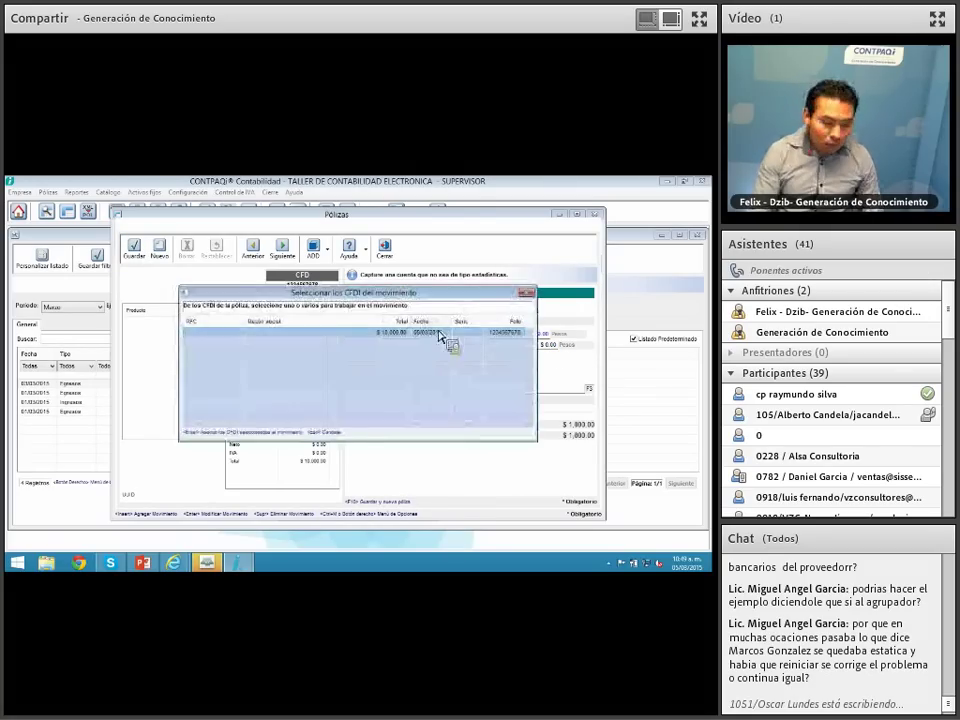
{"action": "key", "text": "Return"}
Step: Add the balancing 1,000.00 debit to Proveedores extranjeros and discard the empty third movement
{"action": "type", "text": "pro"}
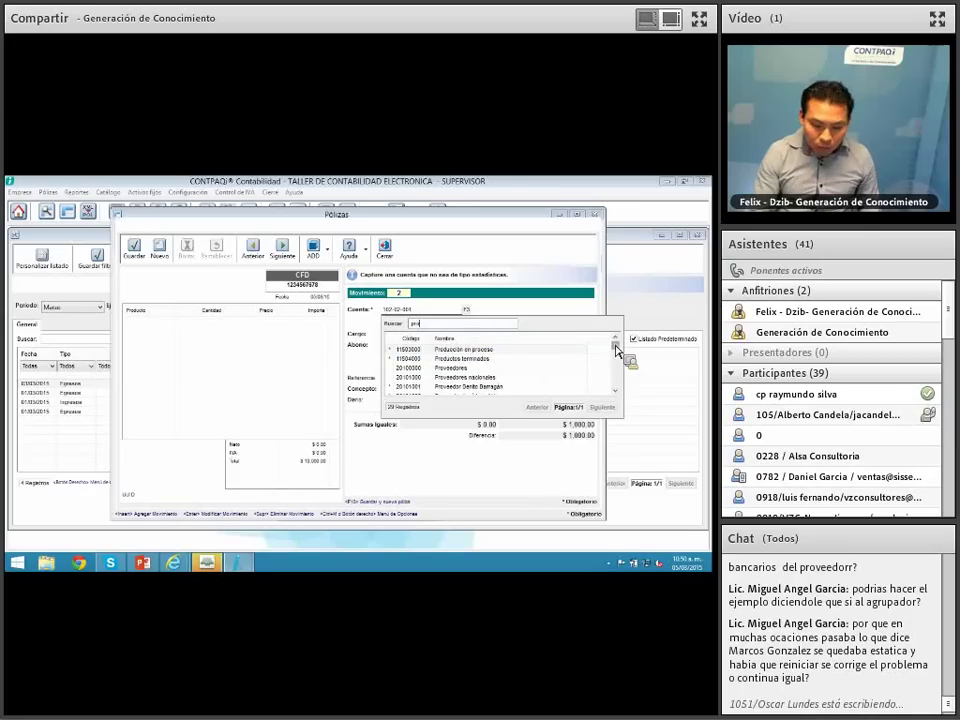
{"action": "type", "text": "vee"}
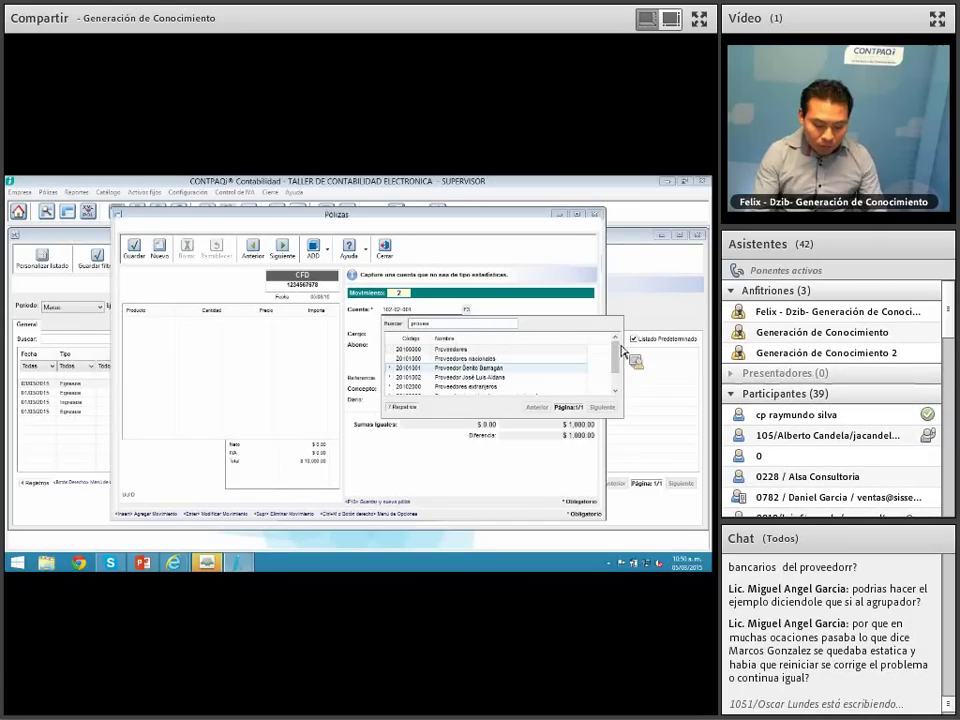
{"action": "double_click", "coordinate": [491, 390]}
{"action": "key", "text": "Return"}
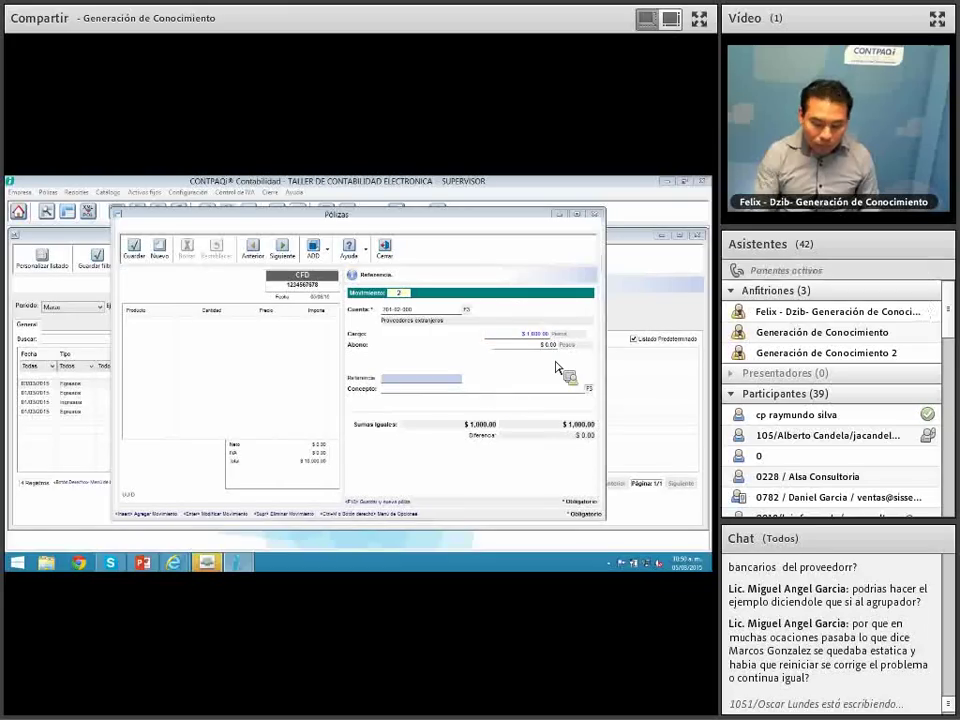
{"action": "left_click", "coordinate": [140, 261]}
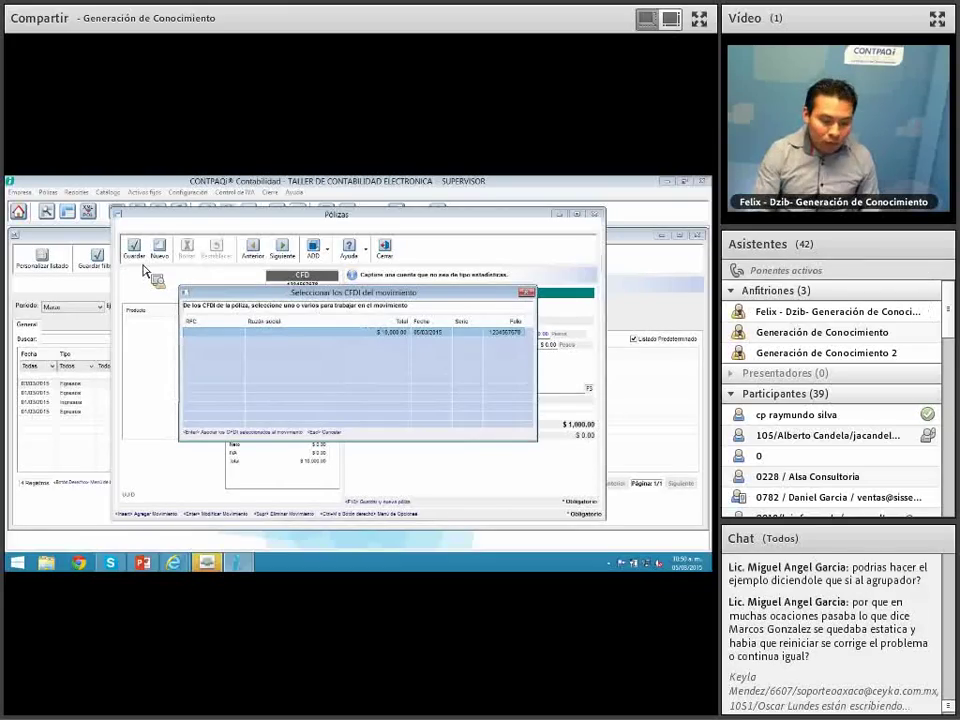
{"action": "key", "text": "Escape"}
{"action": "key", "text": "Escape"}
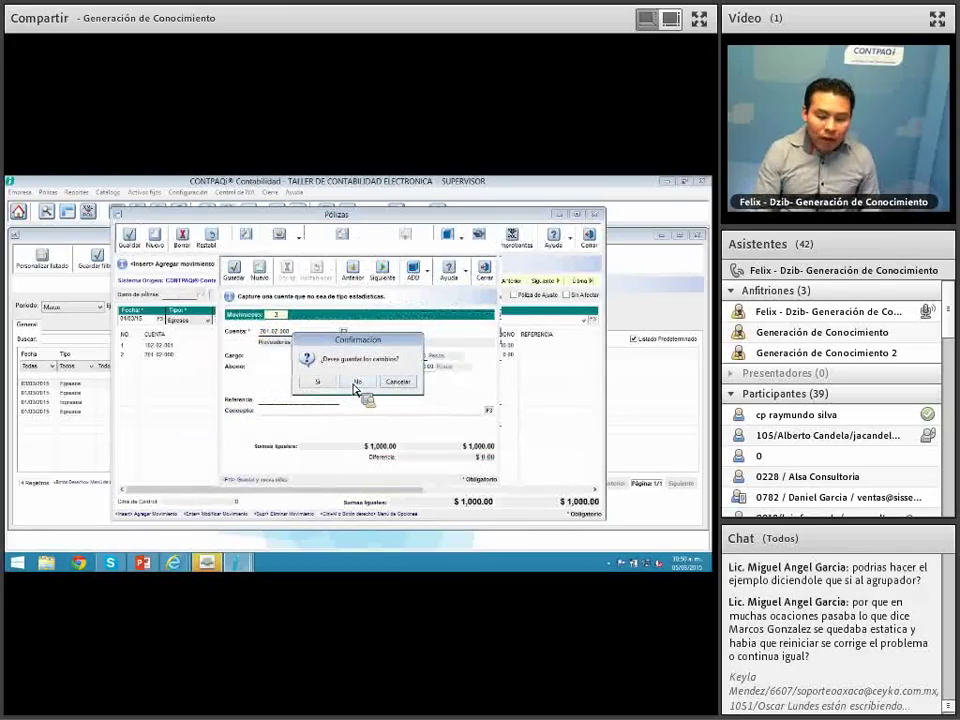
{"action": "left_click", "coordinate": [359, 383]}
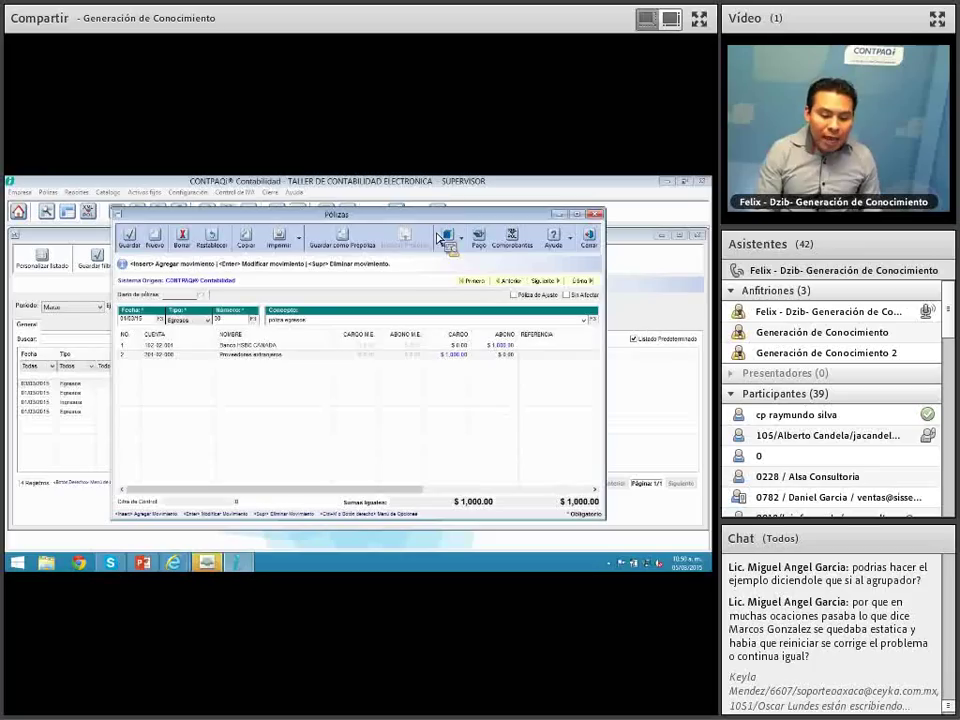
Step: Check the bank payment details, append 'sin' to the concept, and save the póliza
{"action": "left_click", "coordinate": [482, 241]}
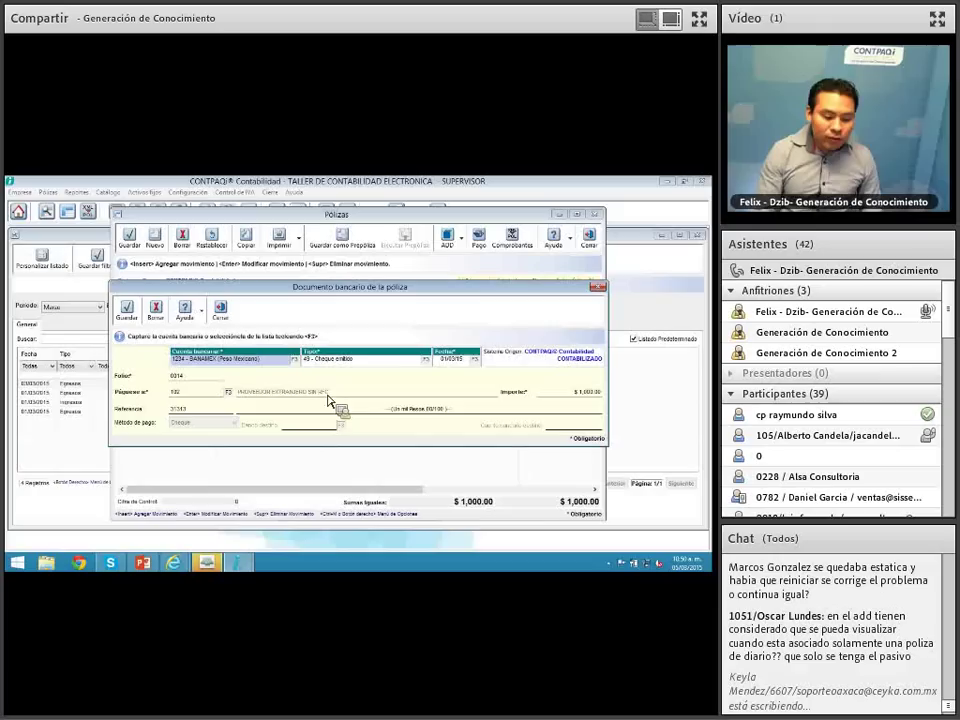
{"action": "left_click", "coordinate": [221, 311]}
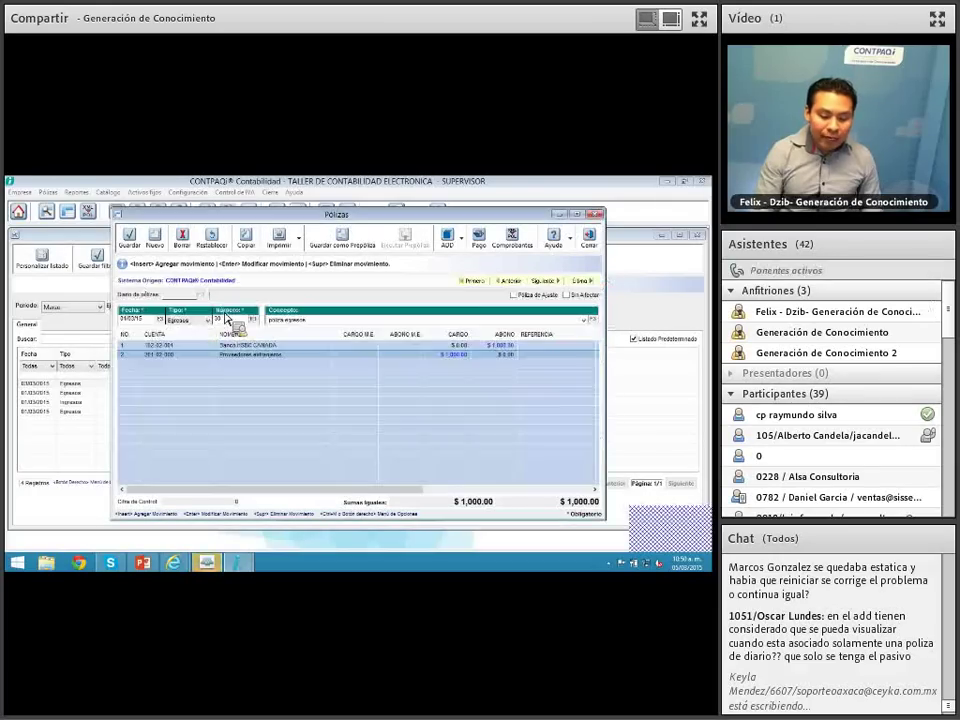
{"action": "left_click", "coordinate": [321, 321]}
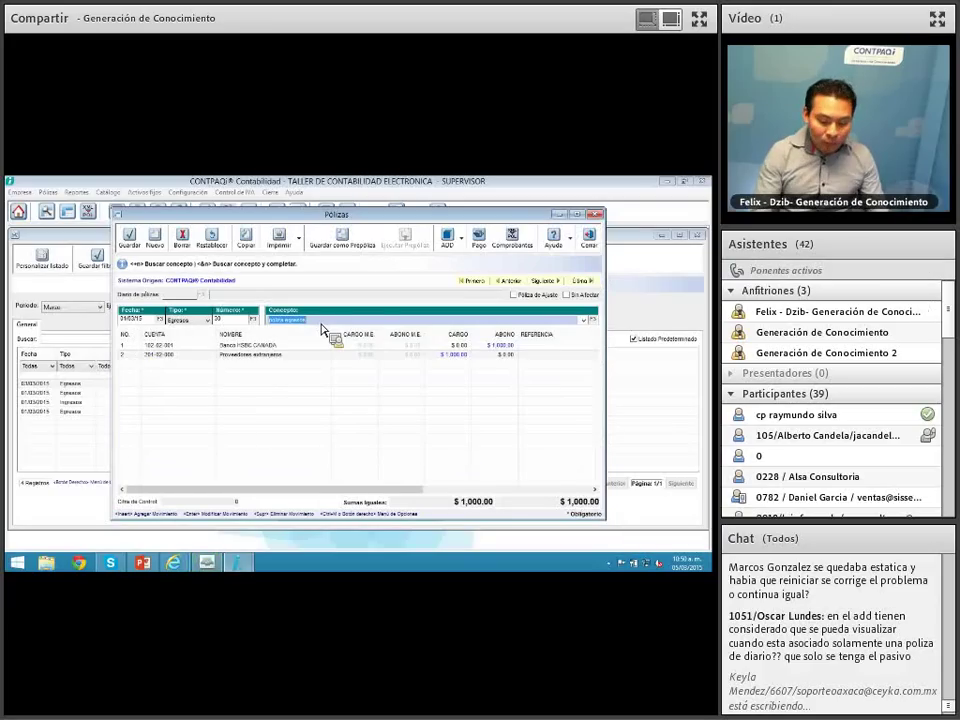
{"action": "key", "text": "End"}
{"action": "type", "text": "sin"}
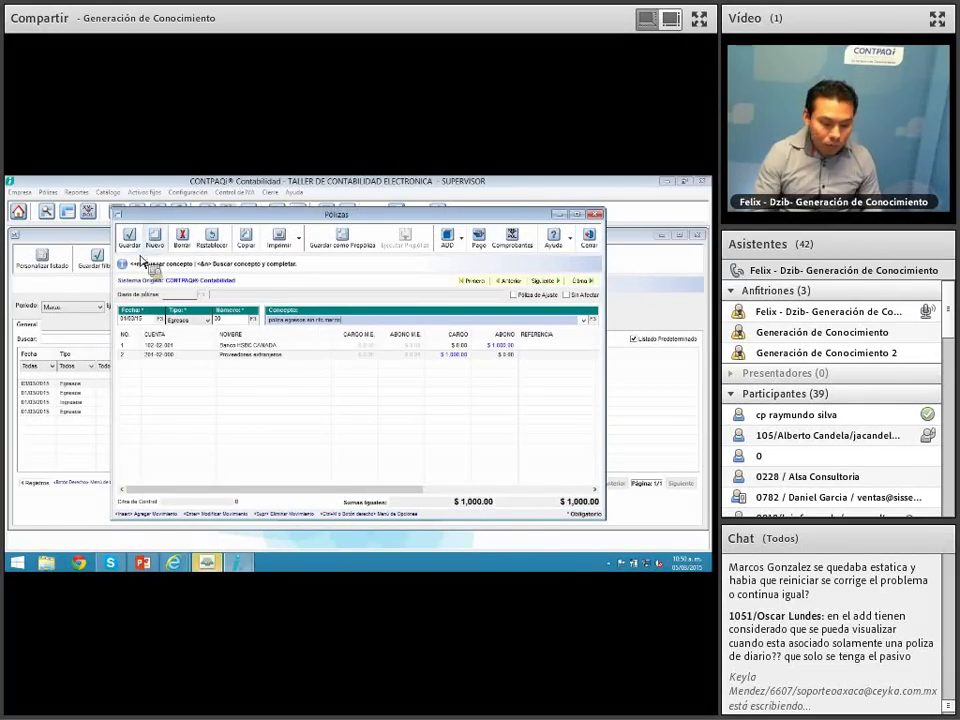
{"action": "left_click", "coordinate": [134, 250]}
{"action": "left_click", "coordinate": [598, 215]}
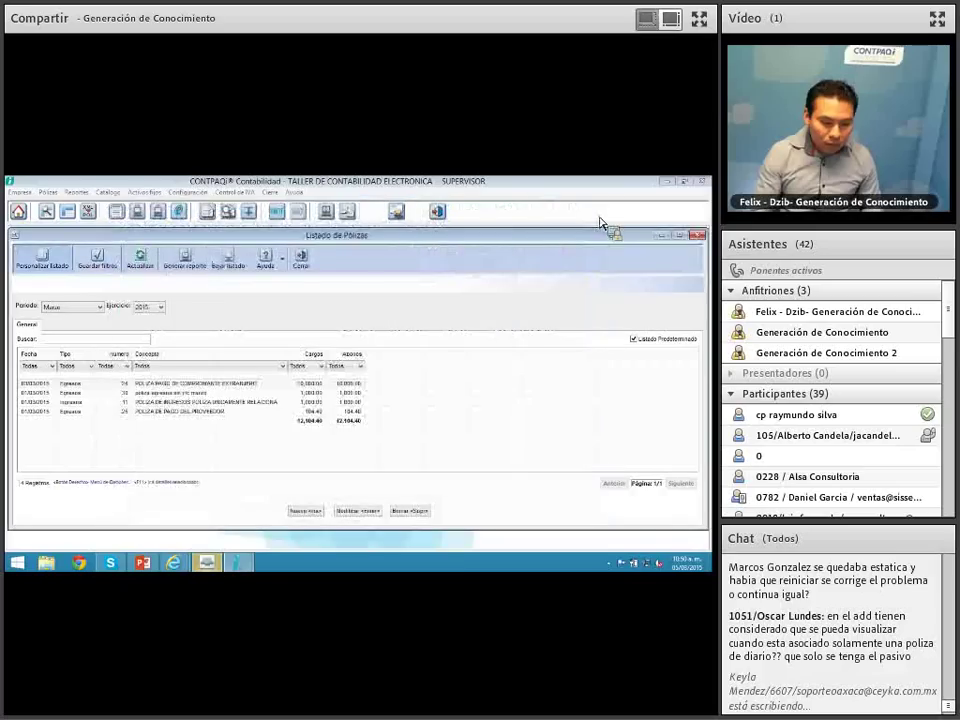
Step: Open Contabilidad Electrónica and include only the period's pólizas, excluding catalog and trial balance
{"action": "left_click", "coordinate": [297, 256]}
{"action": "left_click", "coordinate": [275, 191]}
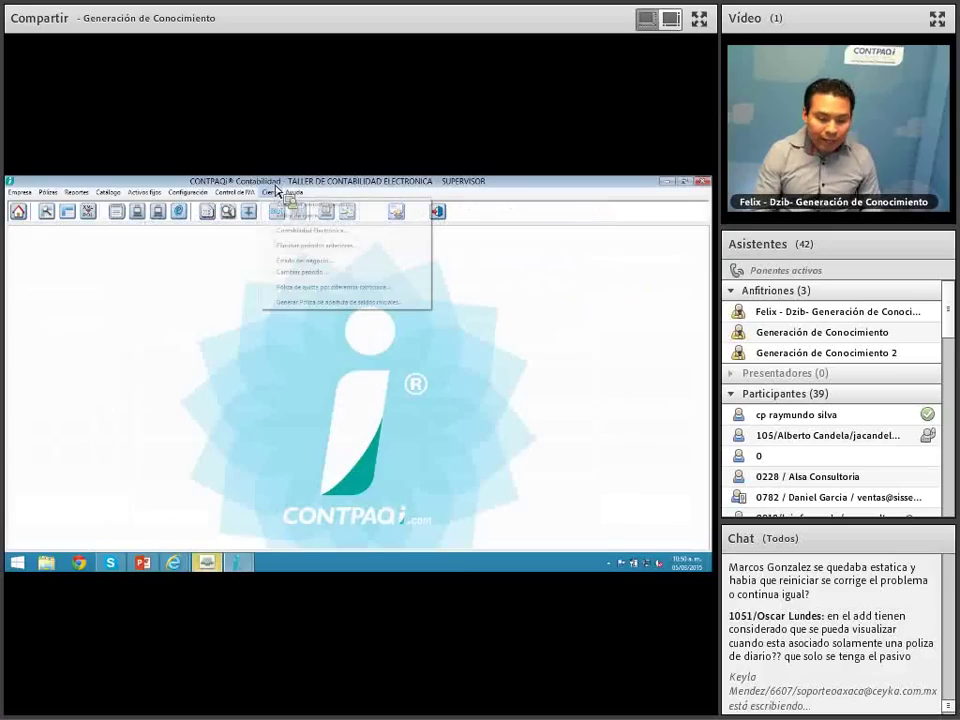
{"action": "left_click", "coordinate": [296, 233]}
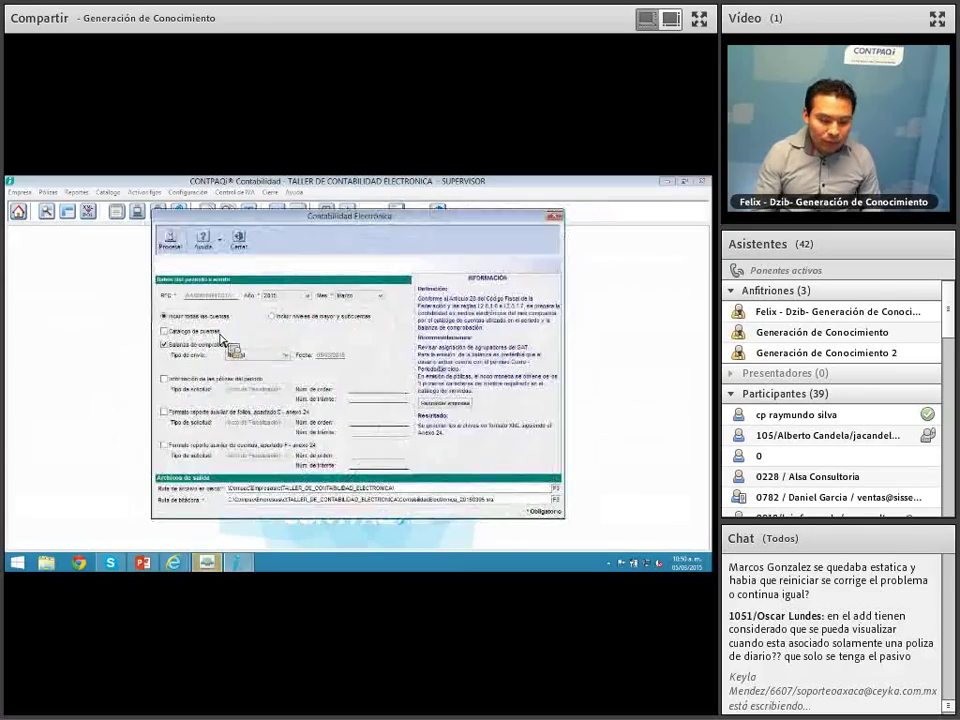
{"action": "left_click", "coordinate": [194, 332]}
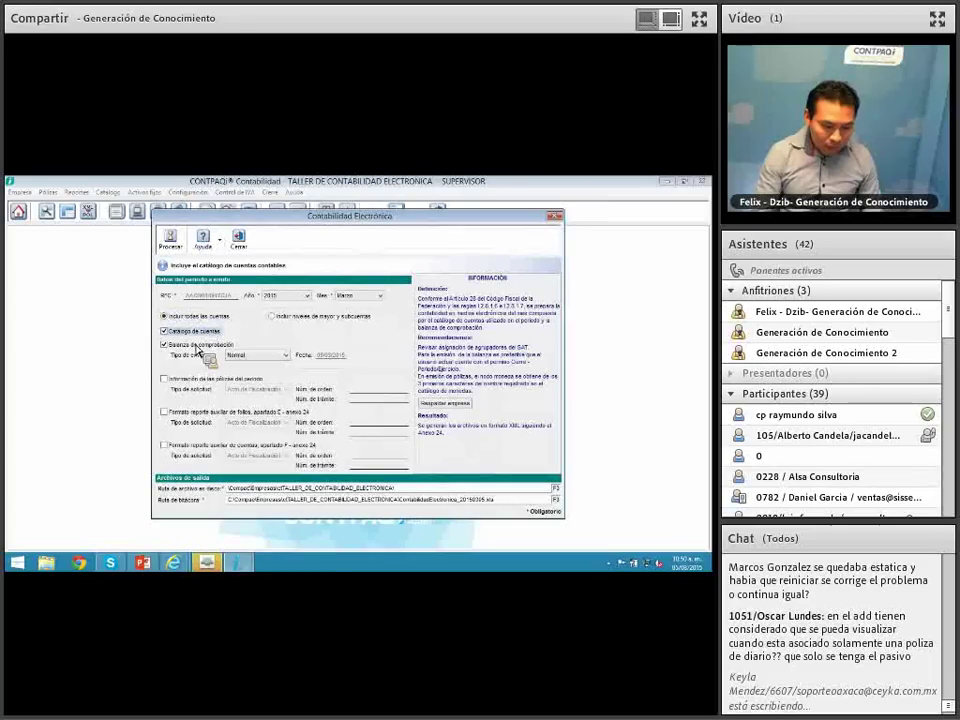
{"action": "left_click", "coordinate": [193, 346]}
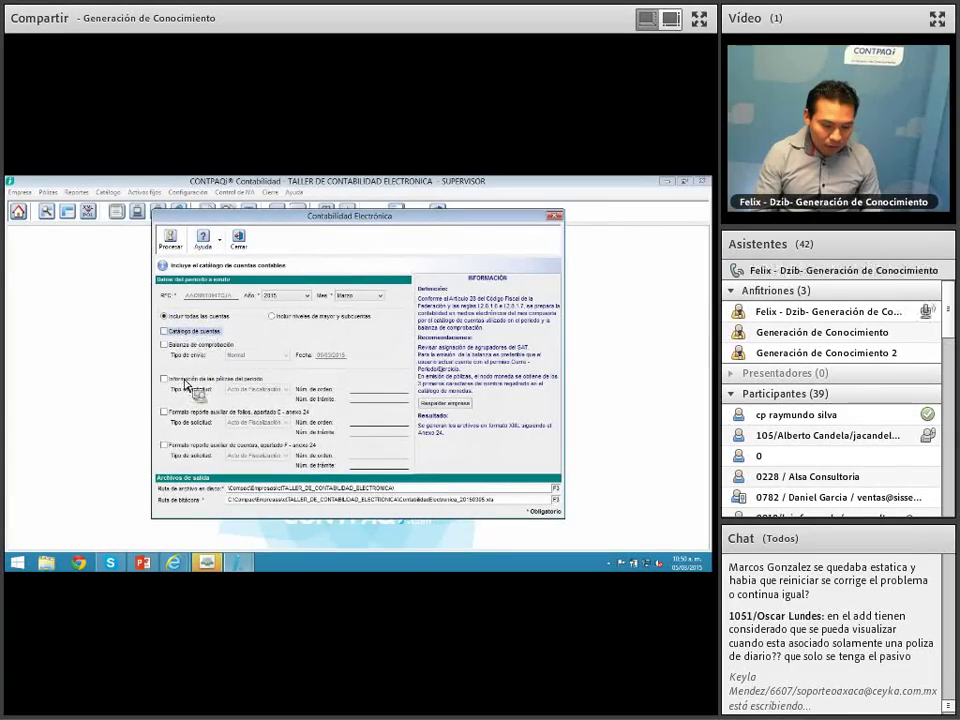
{"action": "left_click", "coordinate": [164, 379]}
{"action": "left_click", "coordinate": [257, 389]}
{"action": "left_click", "coordinate": [268, 421]}
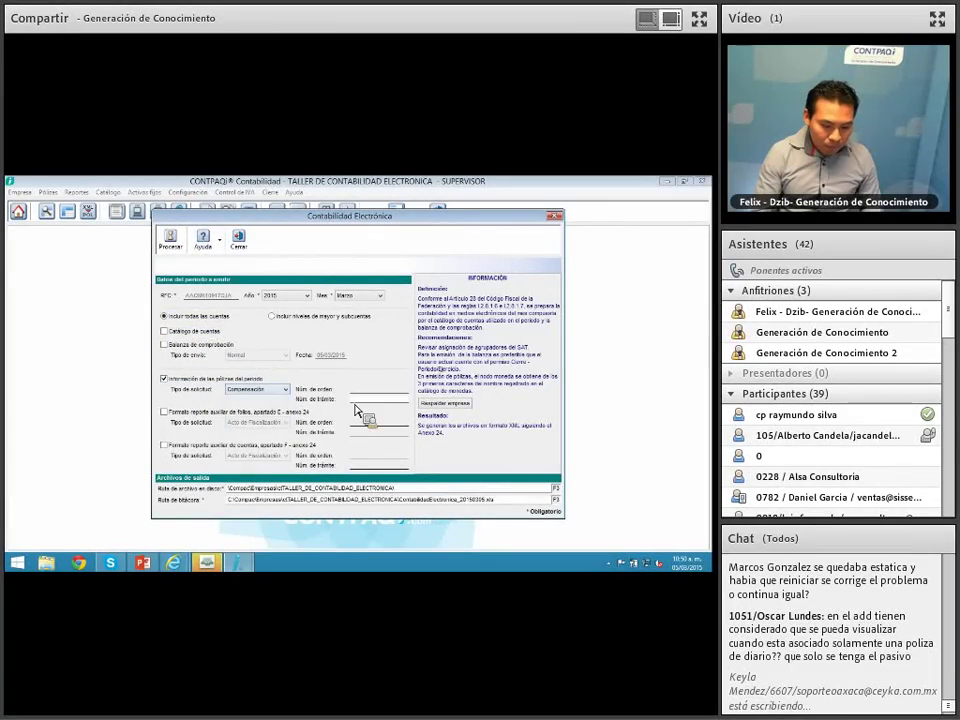
{"action": "left_click", "coordinate": [370, 401]}
{"action": "type", "text": "12345"}
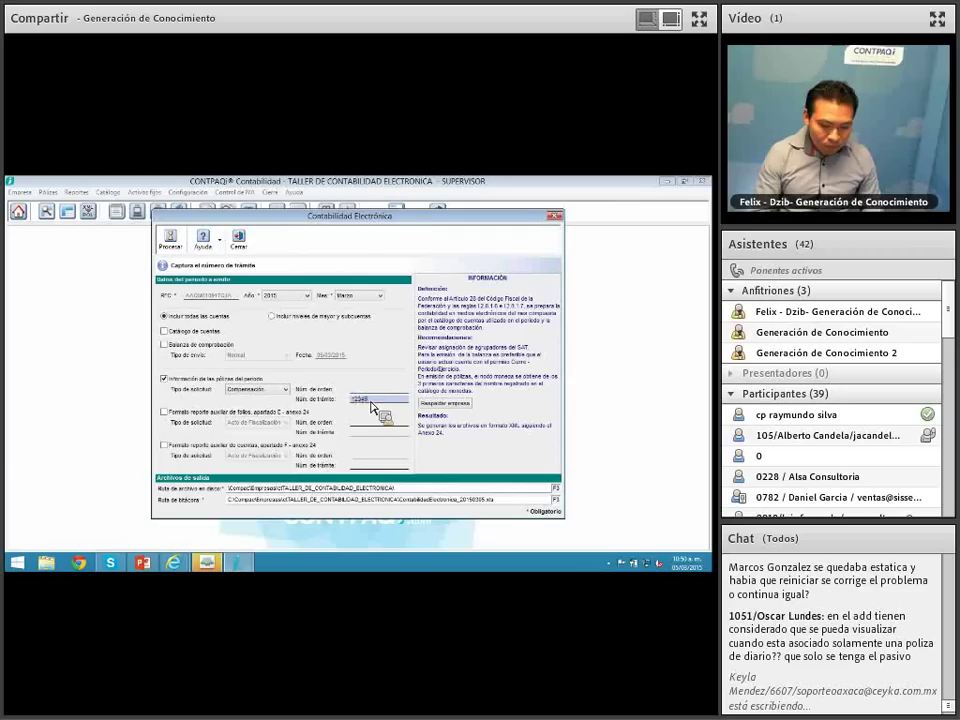
{"action": "type", "text": "67890"}
{"action": "key", "text": "Tab"}
{"action": "key", "text": "ctrl+c"}
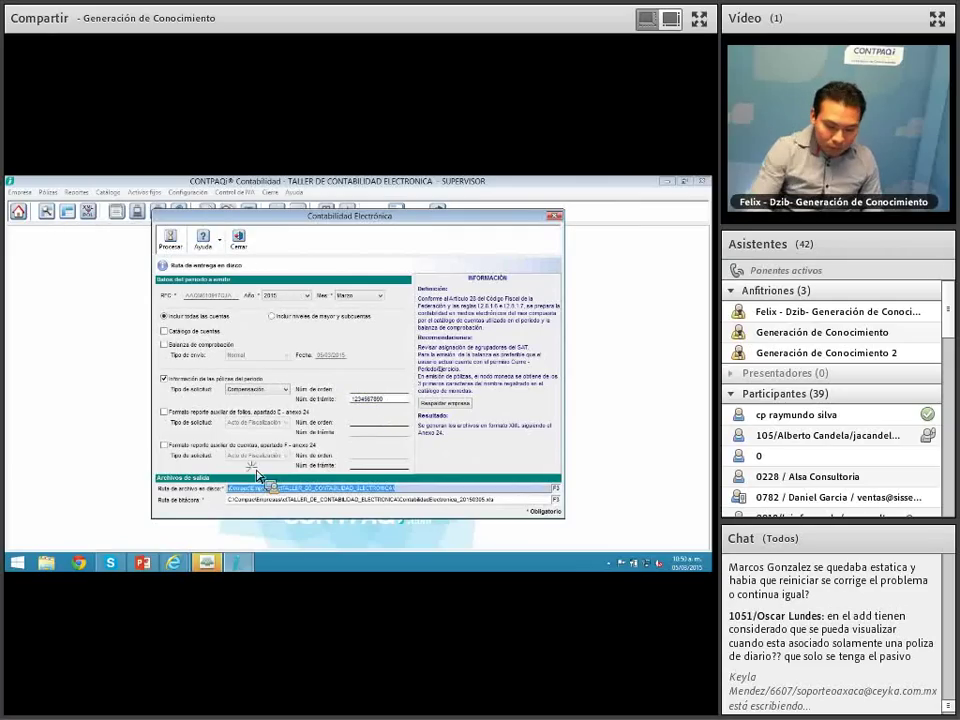
{"action": "left_click", "coordinate": [170, 240]}
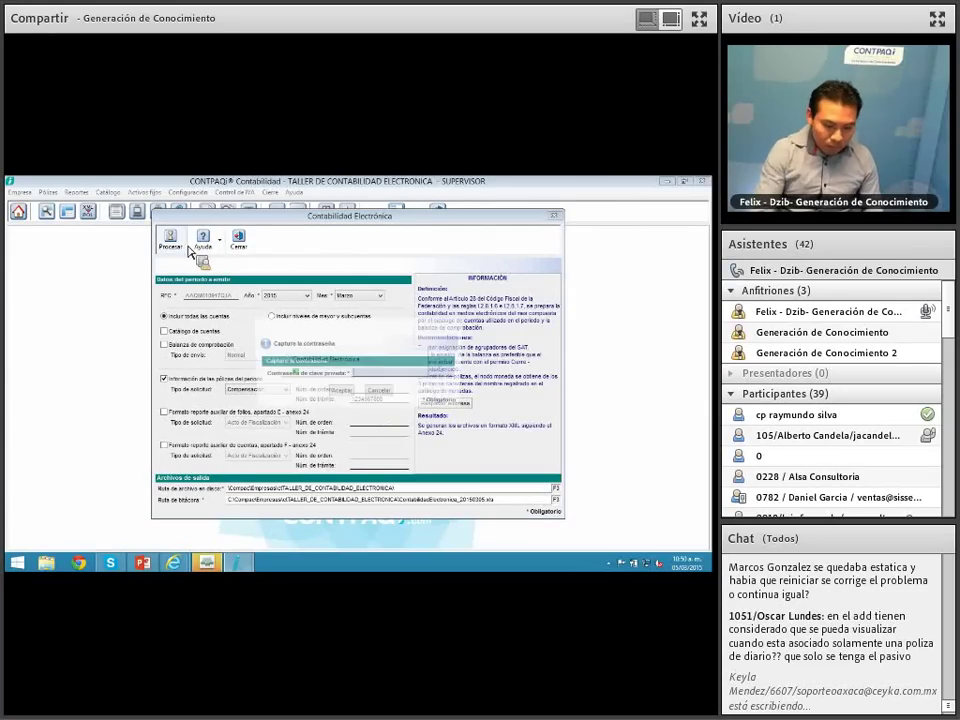
Step: Authorise with the private-key password, accept the SAT-grouping and regeneration prompts, and close the success report
{"action": "type", "text": "*"}
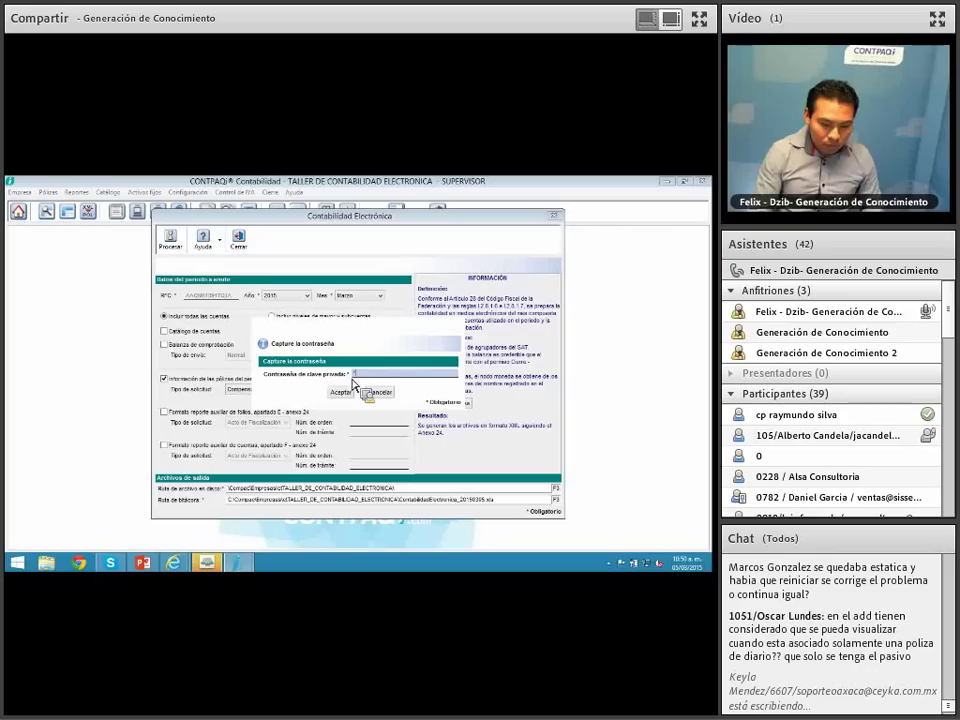
{"action": "type", "text": "*******"}
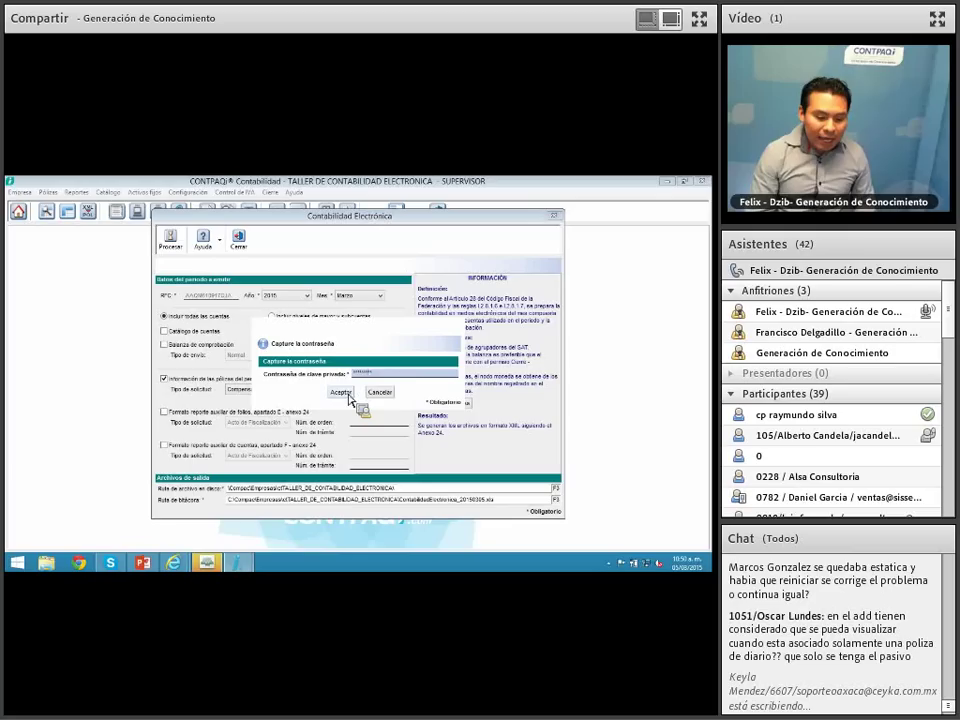
{"action": "left_click", "coordinate": [341, 392]}
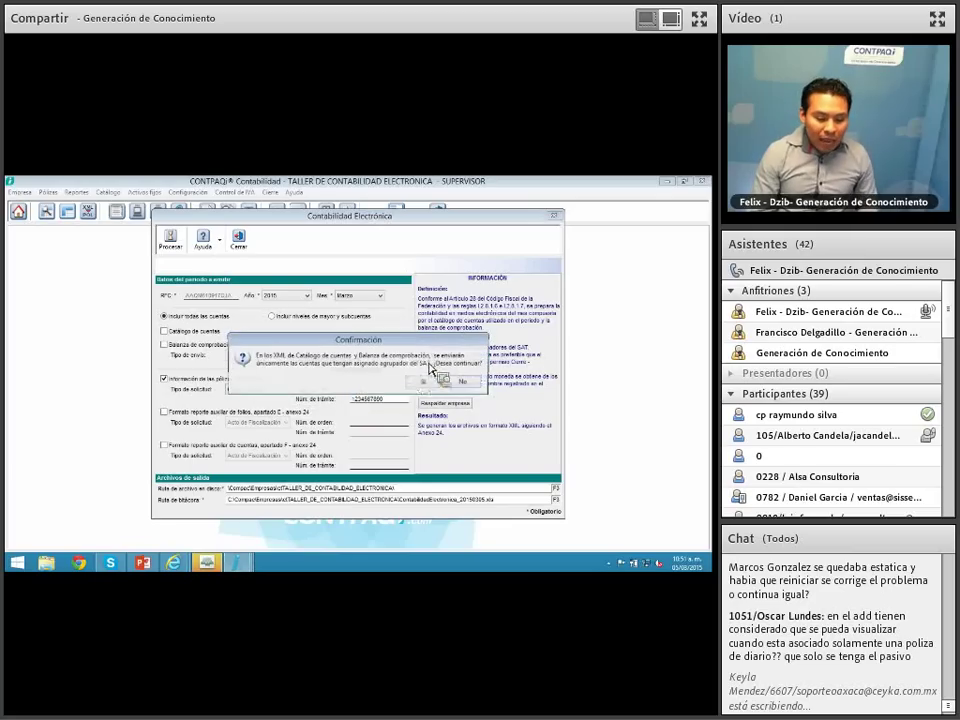
{"action": "left_click", "coordinate": [426, 379]}
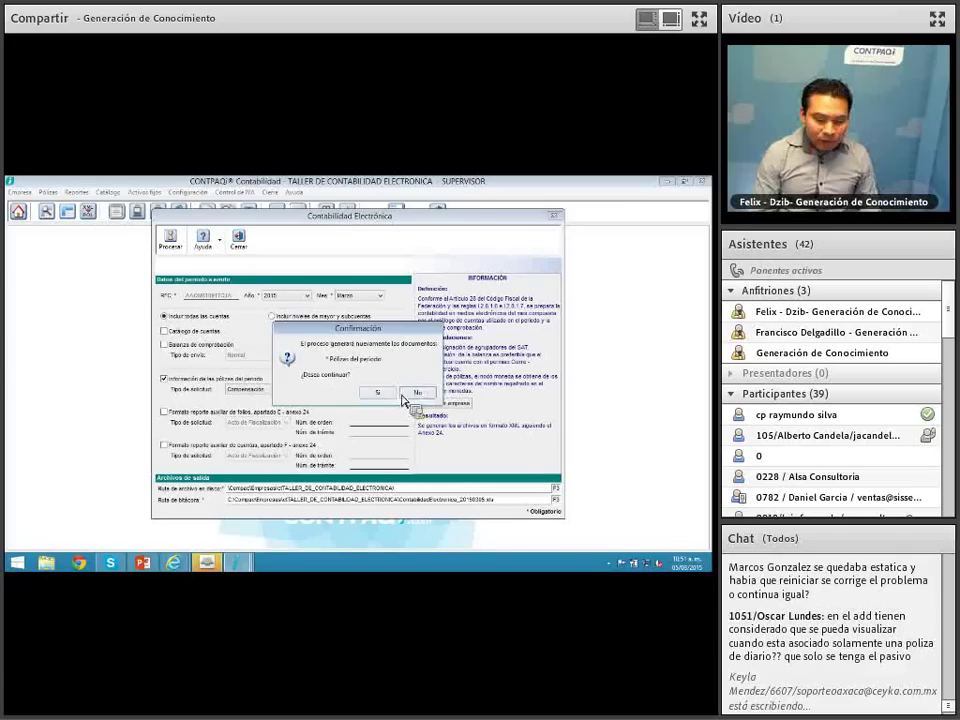
{"action": "left_click", "coordinate": [388, 394]}
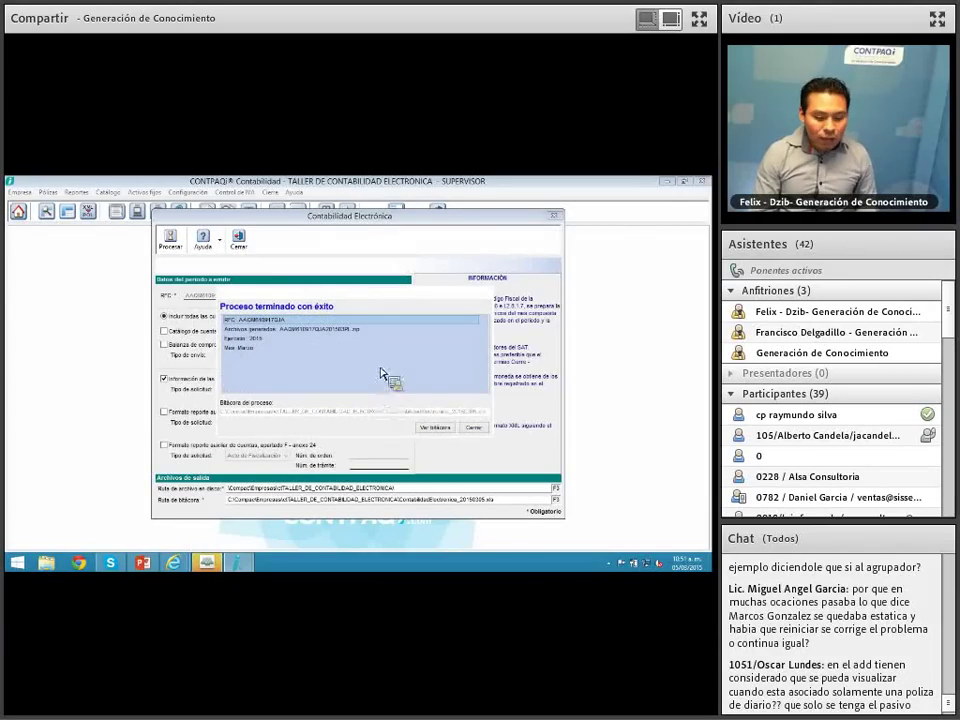
{"action": "left_click", "coordinate": [474, 428]}
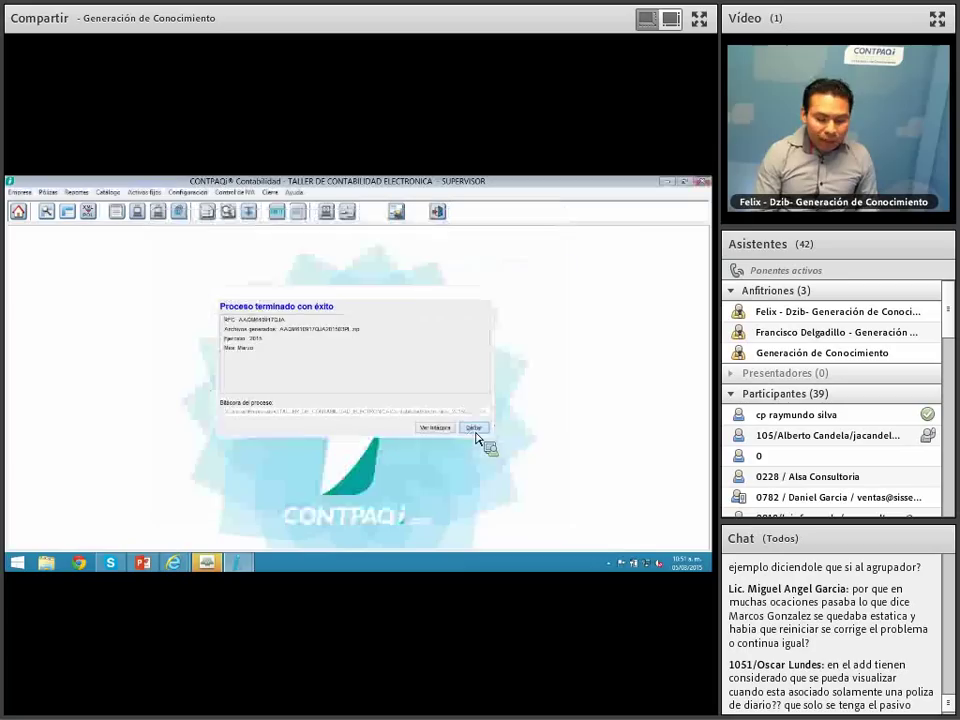
{"action": "left_click", "coordinate": [57, 572]}
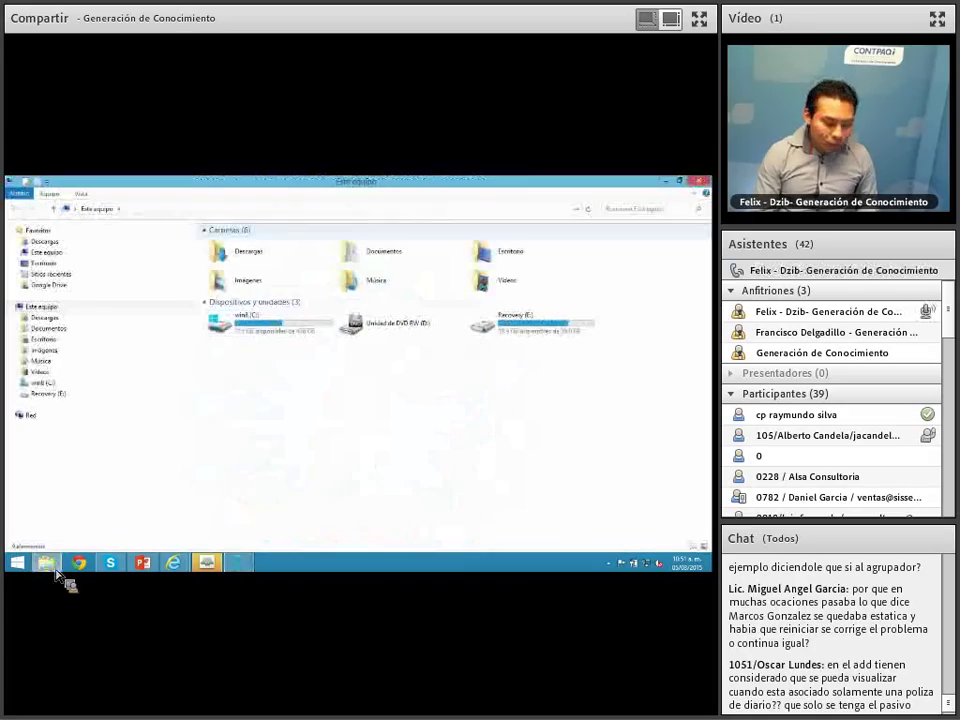
Step: Go to the ctTALLER_DE_CONTABILIDAD_ELECTRONICA folder and delete all seven zip and Excel files
{"action": "key", "text": "ctrl+v"}
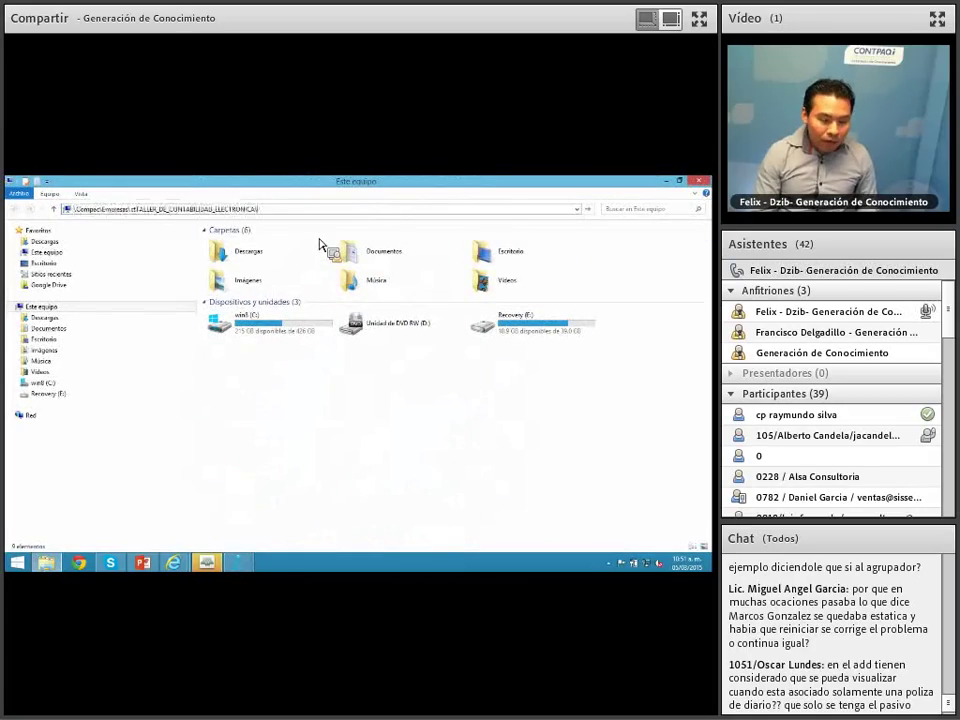
{"action": "key", "text": "Return"}
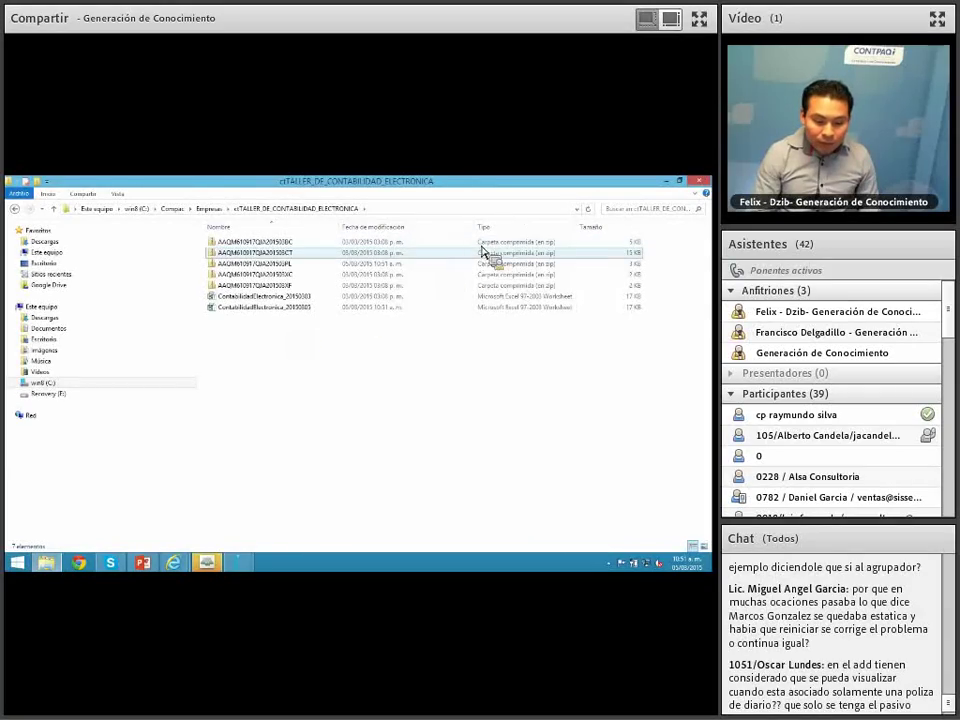
{"action": "left_click_drag", "start_coordinate": [483, 251], "coordinate": [365, 349]}
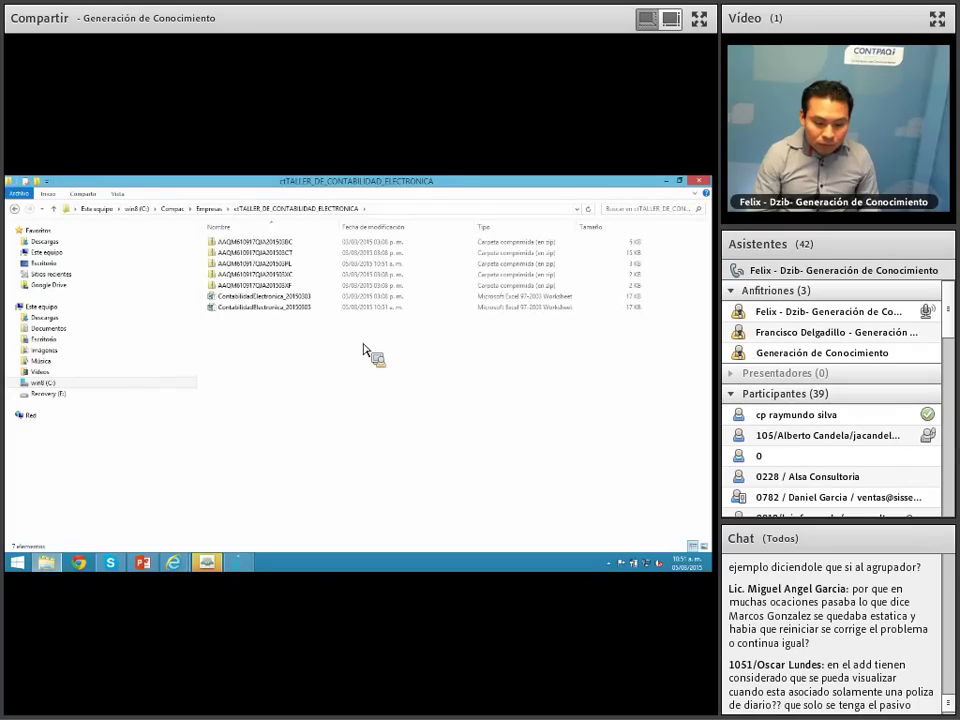
{"action": "key", "text": "ctrl+a"}
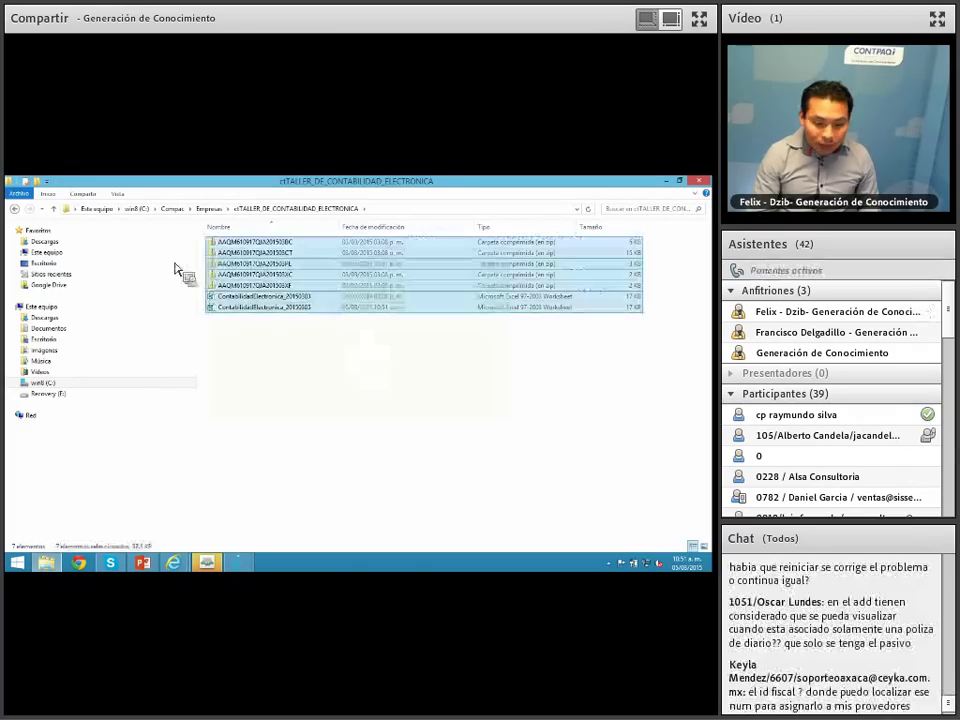
{"action": "key", "text": "Delete"}
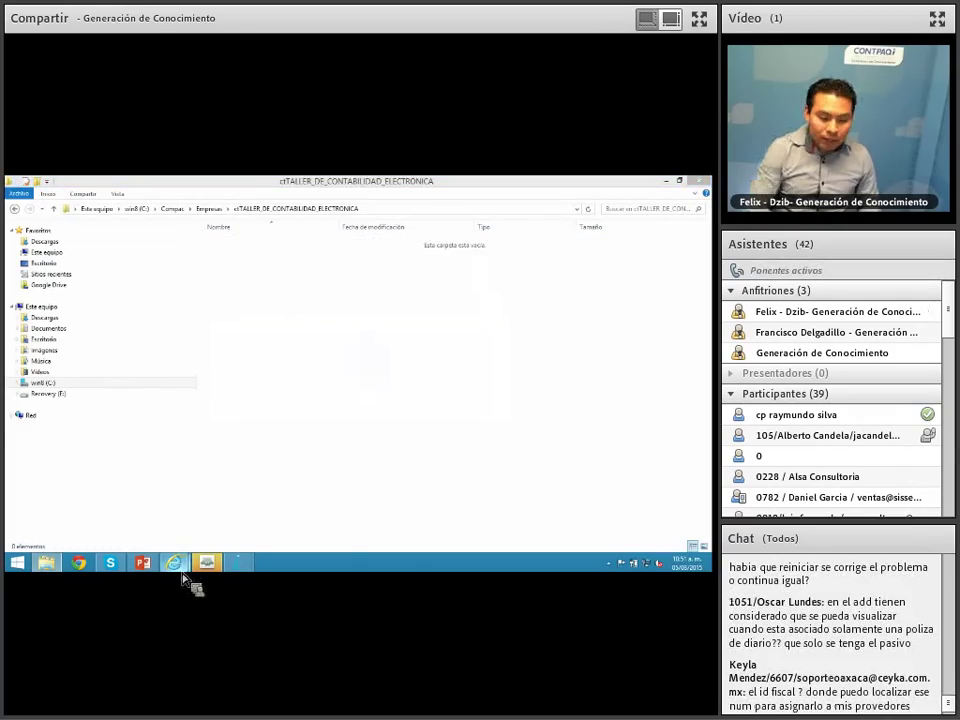
{"action": "left_click", "coordinate": [240, 563]}
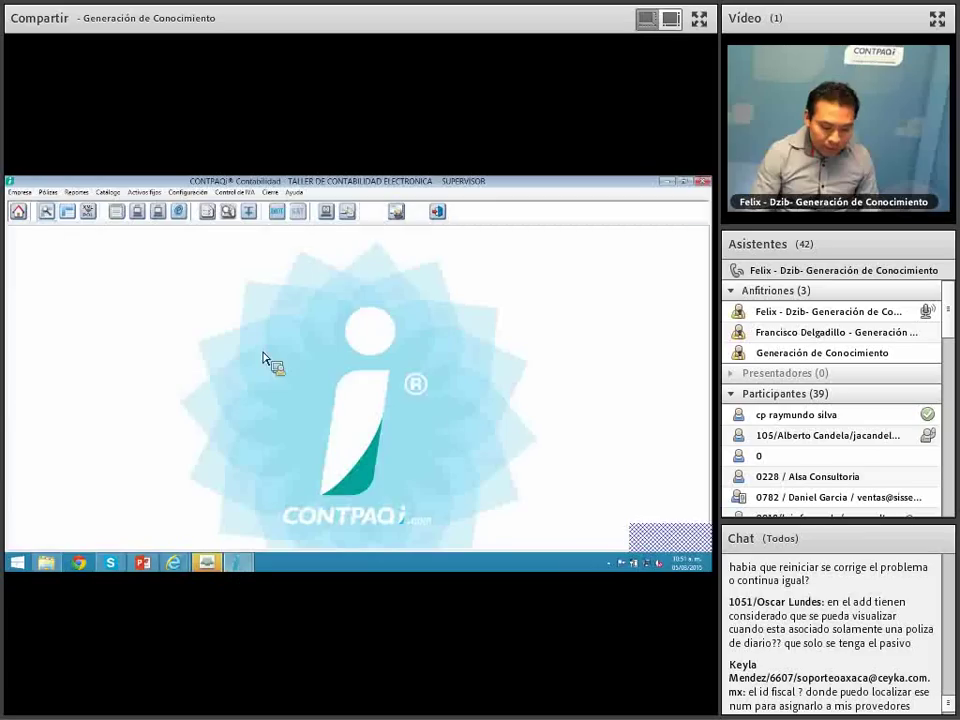
Step: Generate the period's pólizas as a Devolución request with its procedure number, confirming the private-key password
{"action": "left_click", "coordinate": [270, 192]}
{"action": "left_click", "coordinate": [314, 231]}
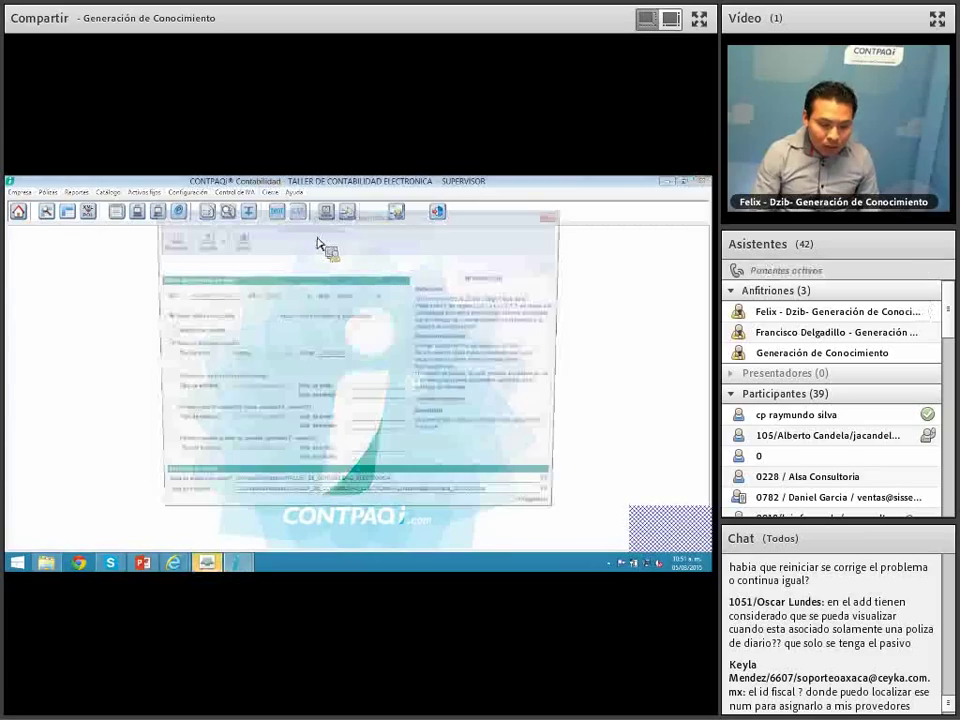
{"action": "left_click", "coordinate": [164, 379]}
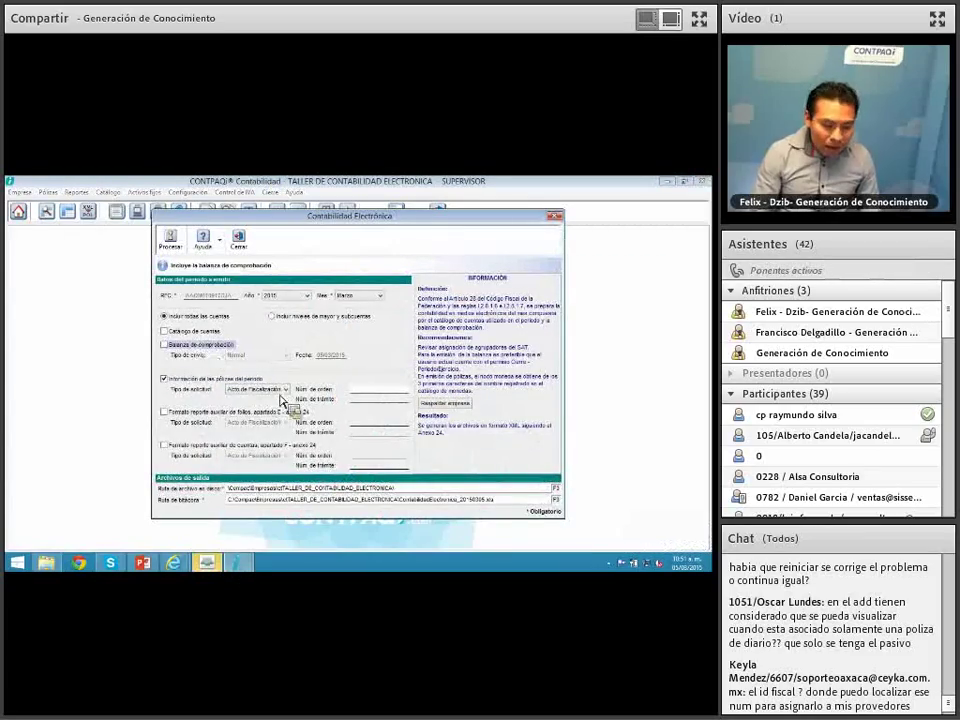
{"action": "left_click", "coordinate": [283, 389]}
{"action": "left_click", "coordinate": [272, 414]}
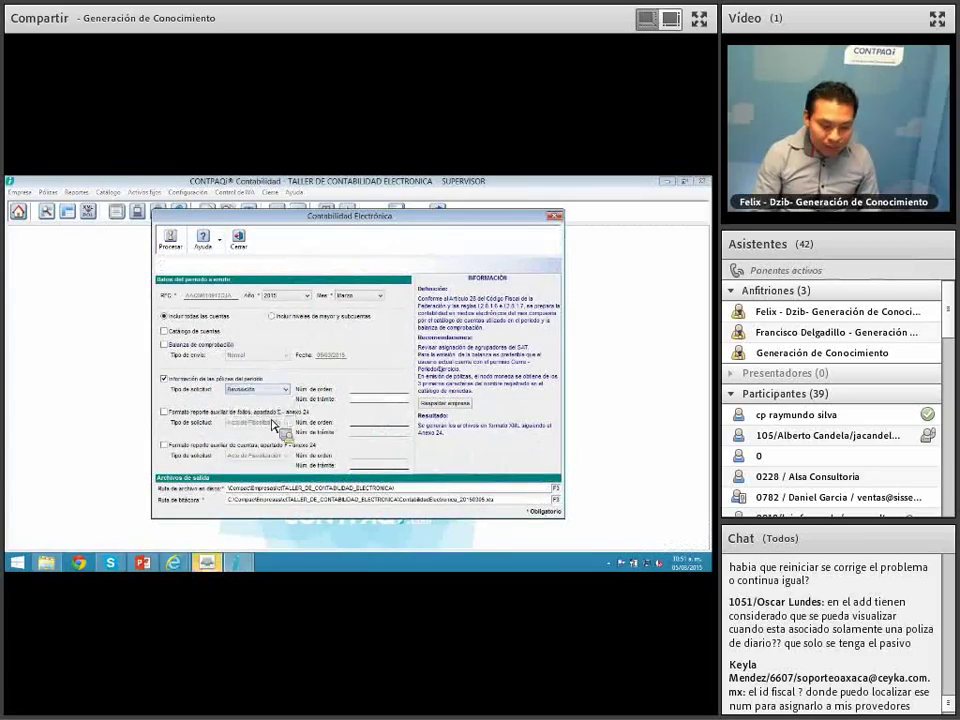
{"action": "left_click", "coordinate": [372, 400]}
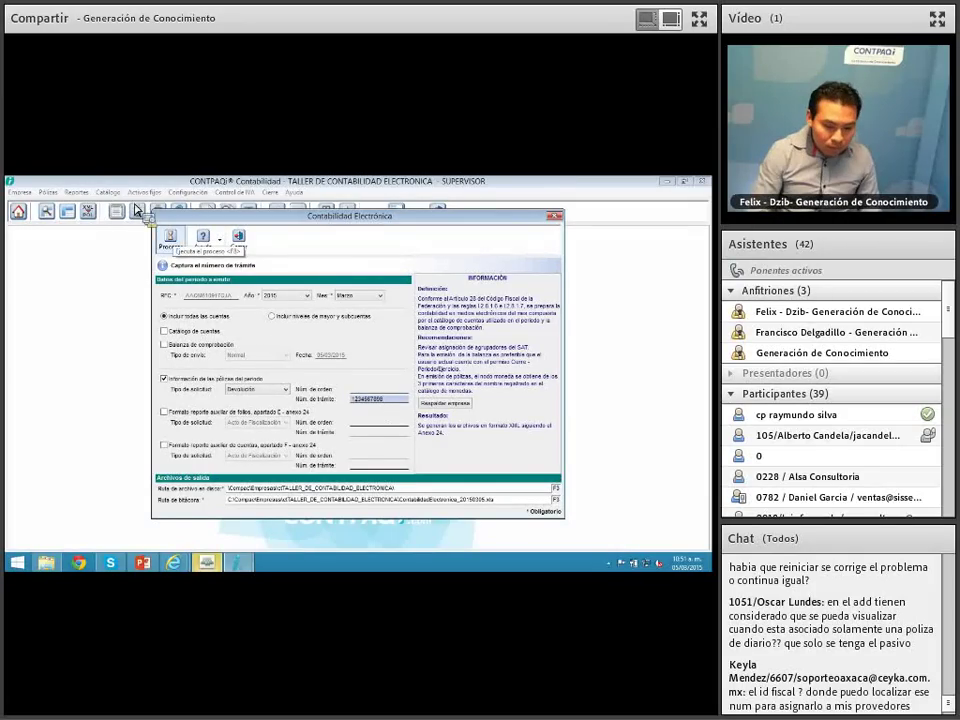
{"action": "left_click", "coordinate": [170, 238]}
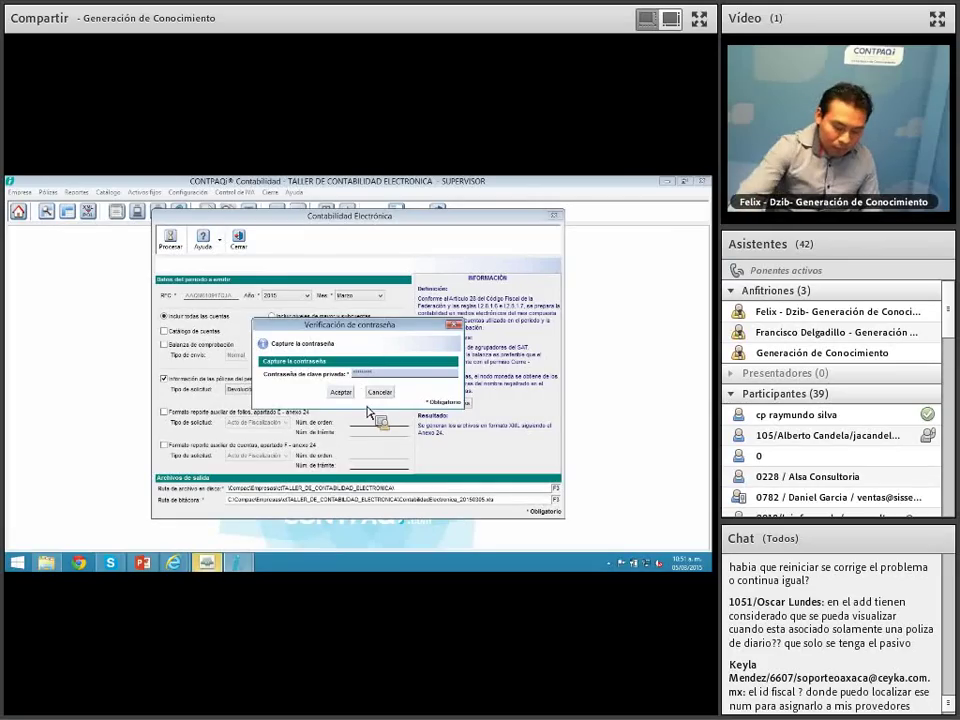
{"action": "key", "text": "Return"}
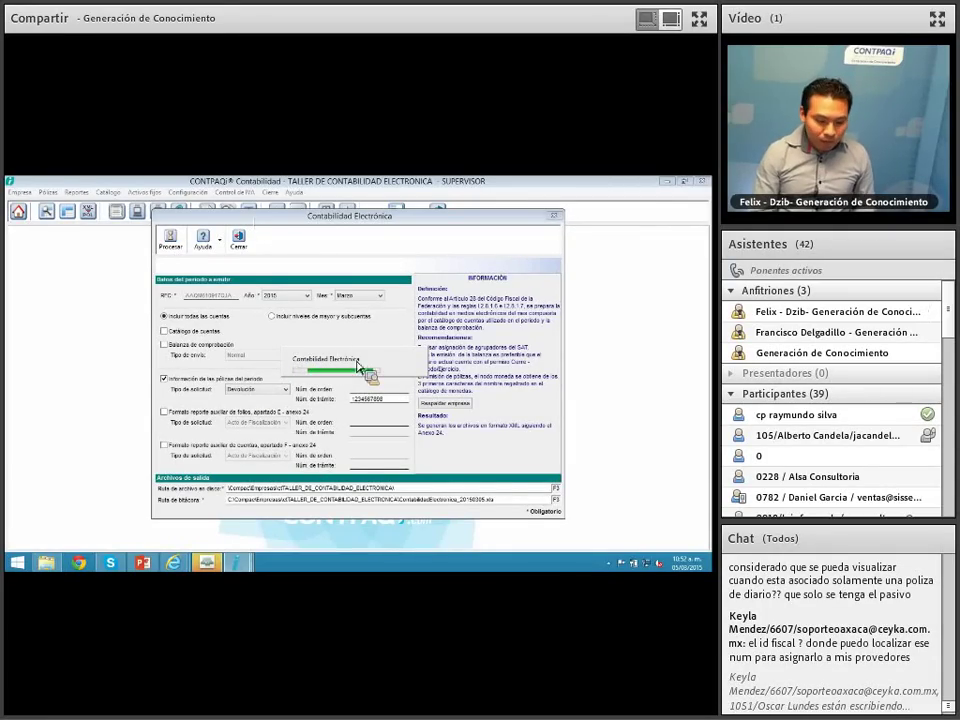
Step: Briefly switch to the PowerPoint presentation and hide it again to return to CONTPAQi
{"action": "mouse_move", "coordinate": [243, 566]}
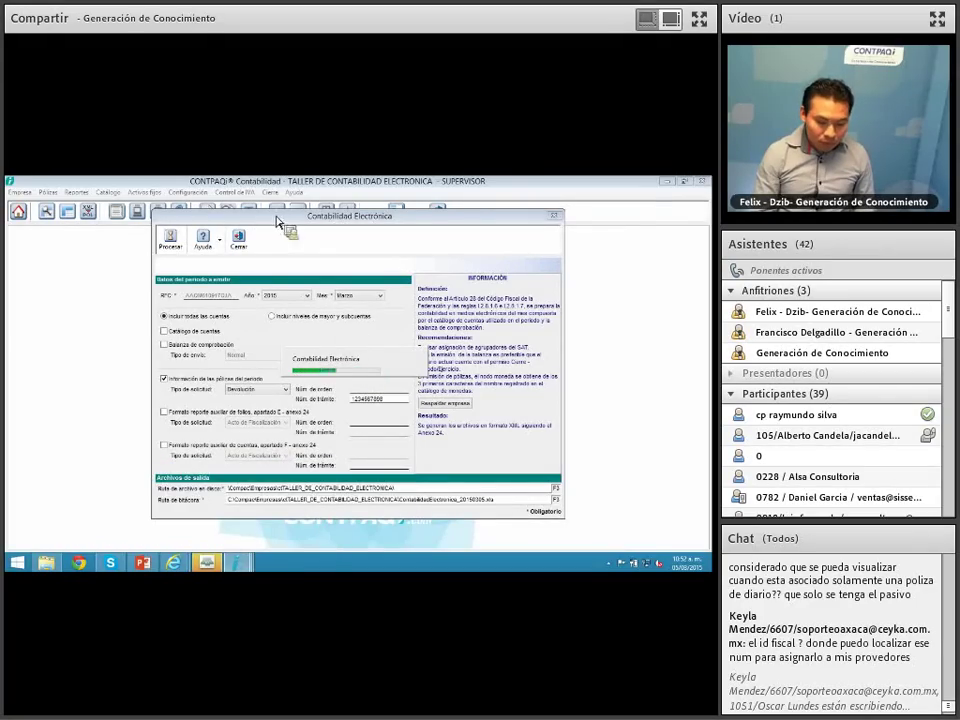
{"action": "mouse_move", "coordinate": [205, 565]}
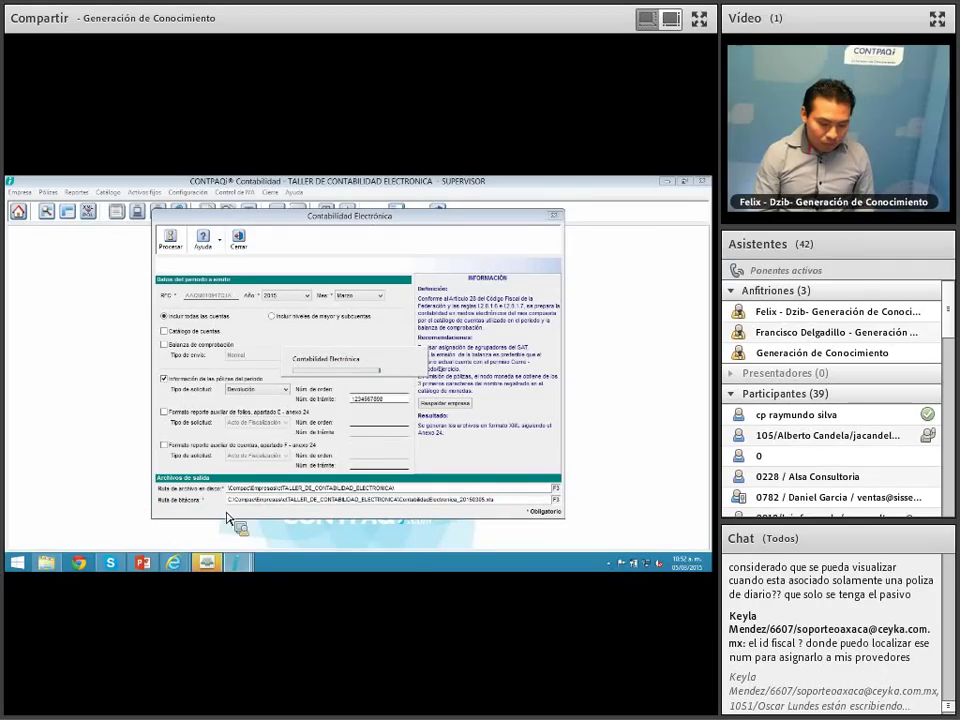
{"action": "left_click", "coordinate": [146, 577]}
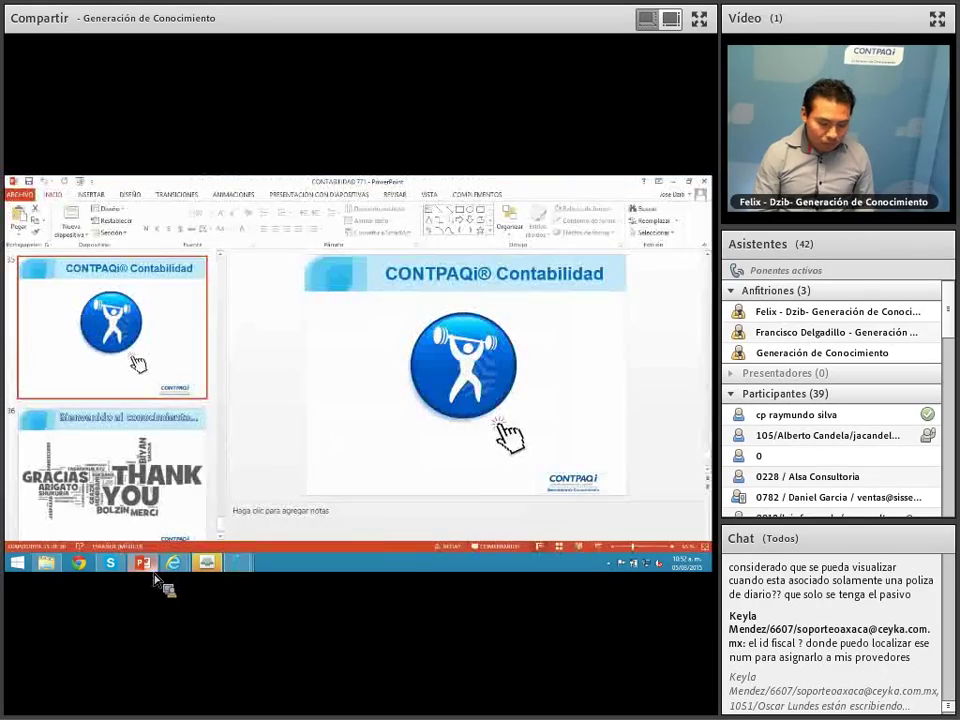
{"action": "left_click", "coordinate": [155, 575]}
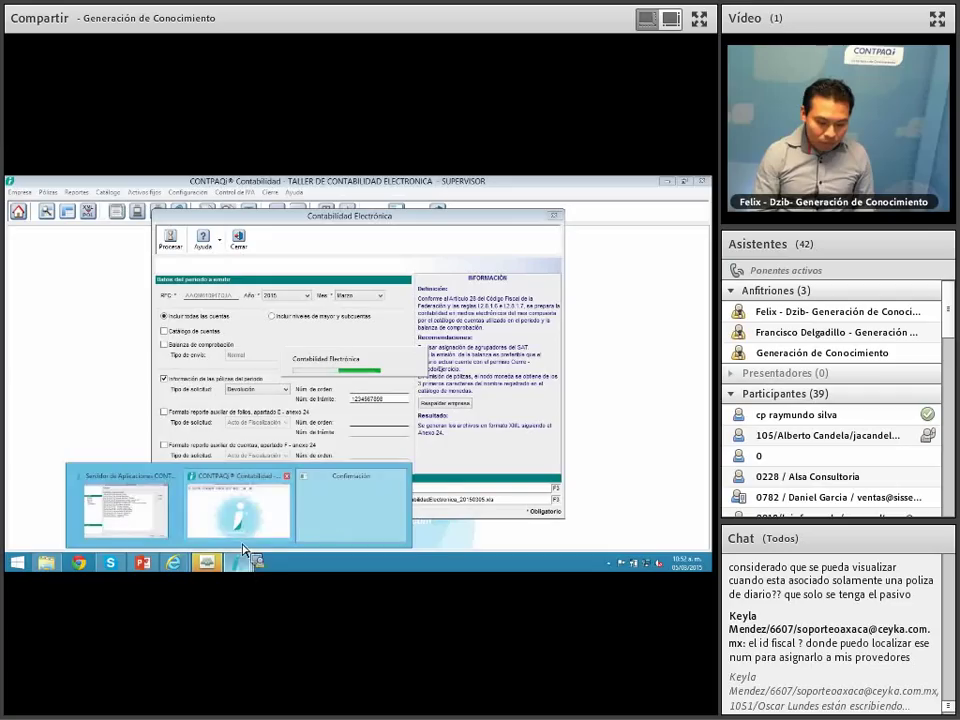
Step: Bring CONTPAQi forward and close the stray Confirmación window from its taskbar thumbnail
{"action": "left_click", "coordinate": [238, 532]}
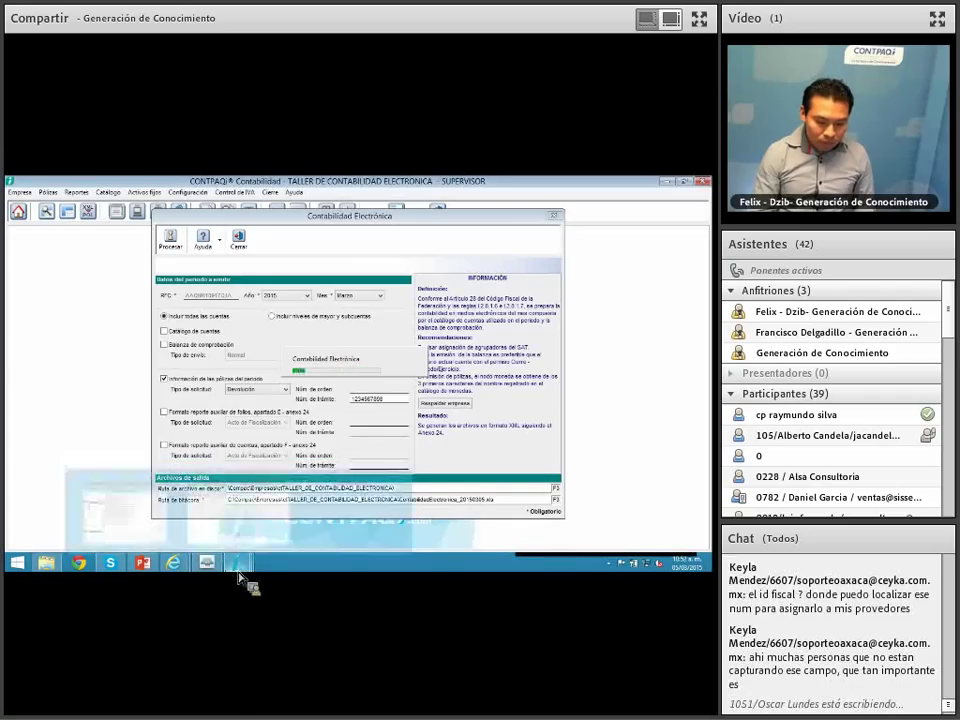
{"action": "mouse_move", "coordinate": [360, 525]}
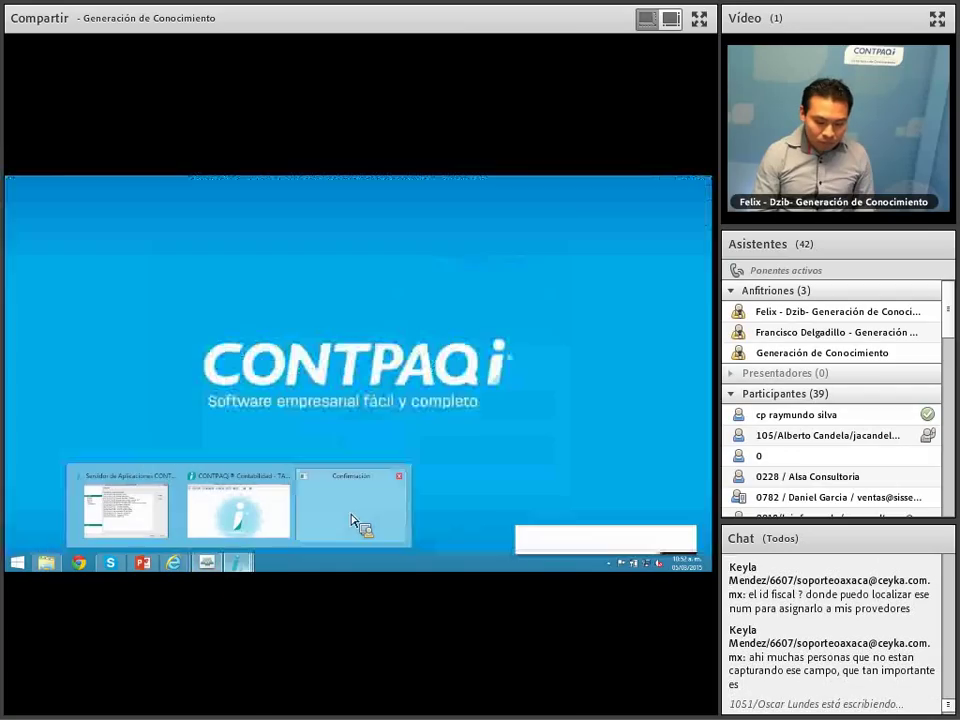
{"action": "left_click", "coordinate": [400, 478]}
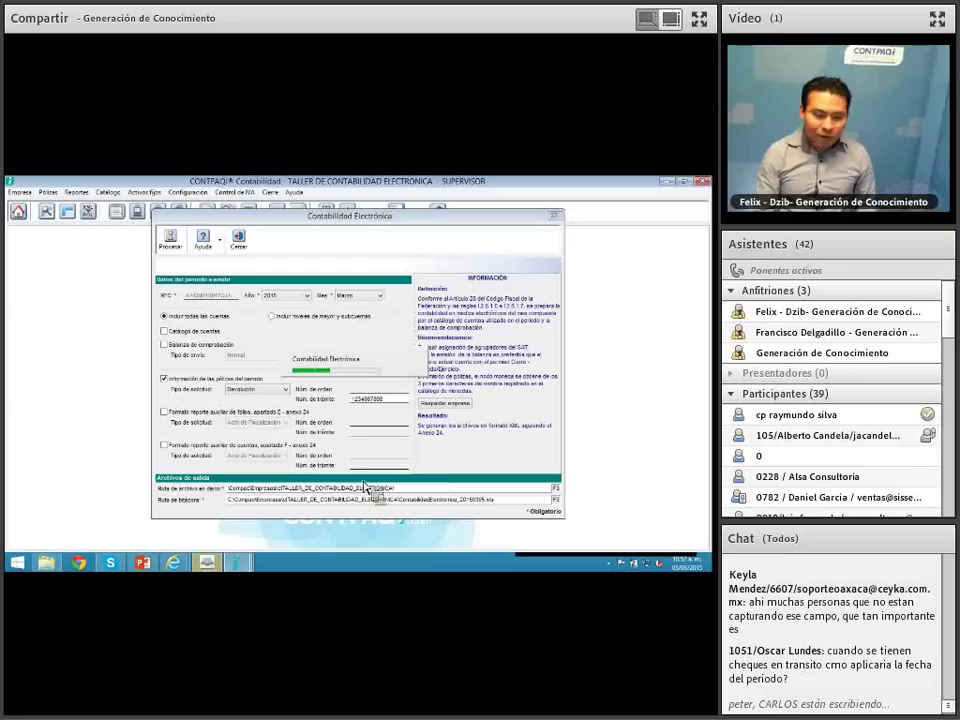
Step: End the hung CONTPAQi Contabilidad task in Task Manager and close the empty File Explorer window
{"action": "right_click", "coordinate": [333, 563]}
{"action": "left_click", "coordinate": [352, 539]}
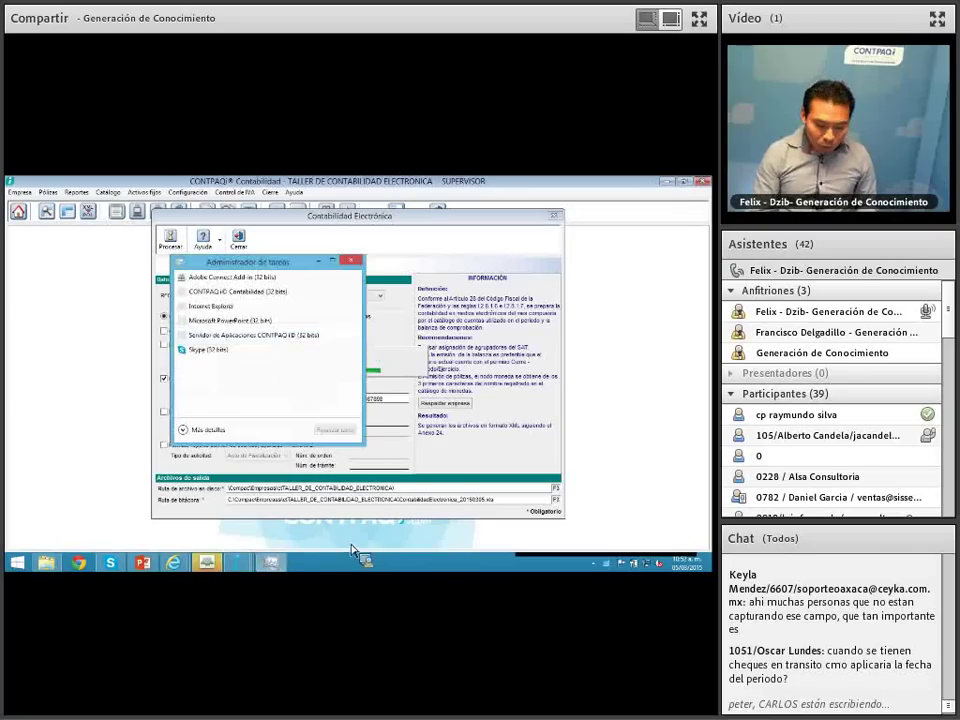
{"action": "left_click", "coordinate": [226, 291]}
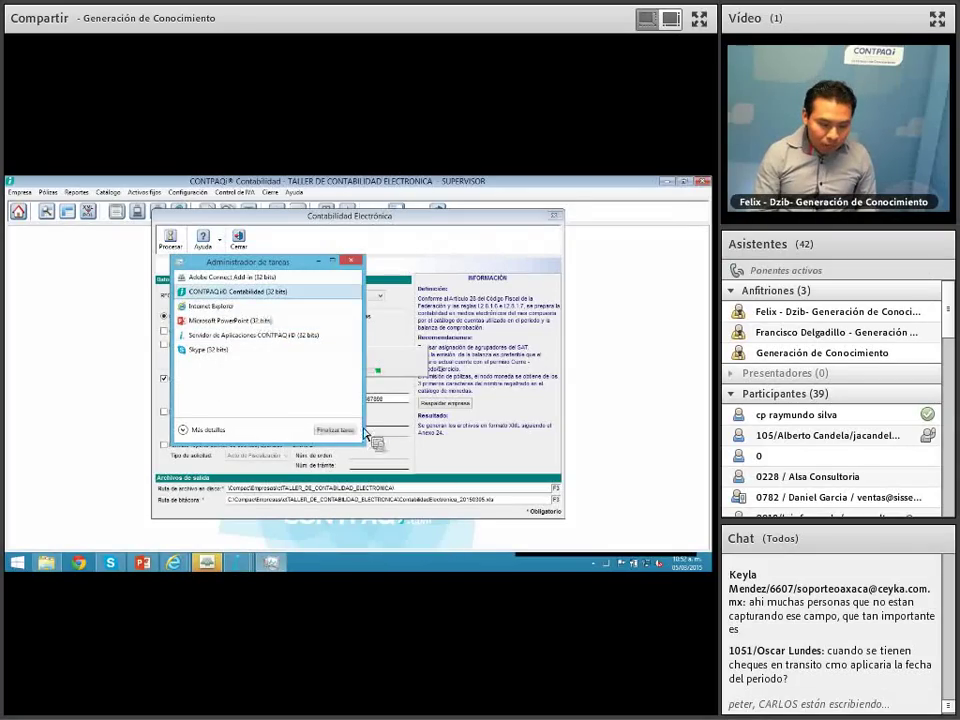
{"action": "left_click", "coordinate": [346, 430]}
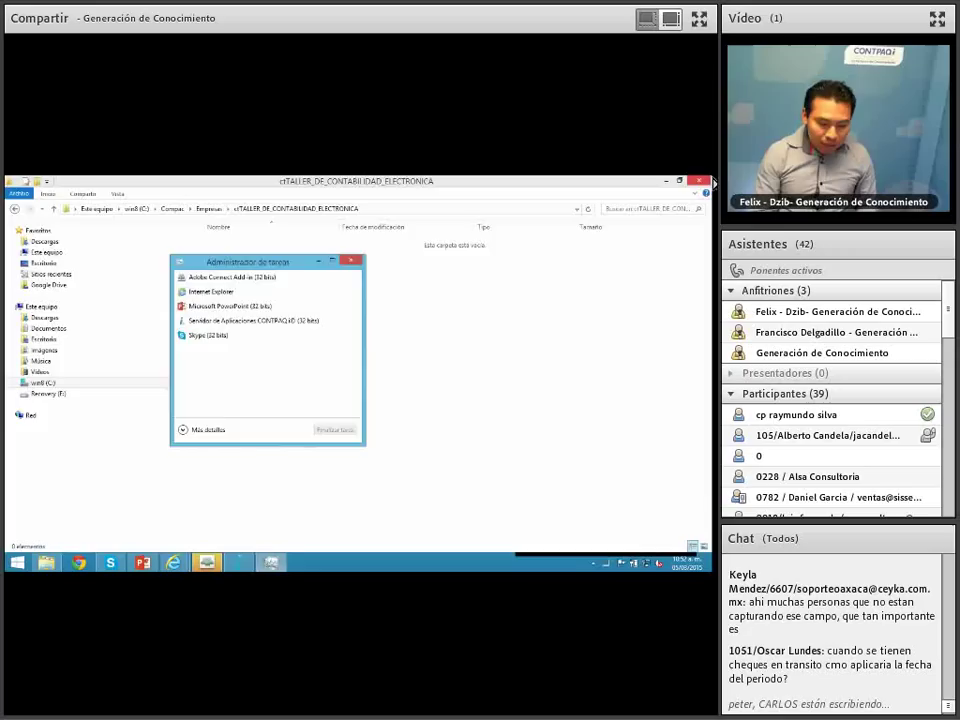
{"action": "left_click", "coordinate": [708, 182]}
{"action": "left_click", "coordinate": [709, 181]}
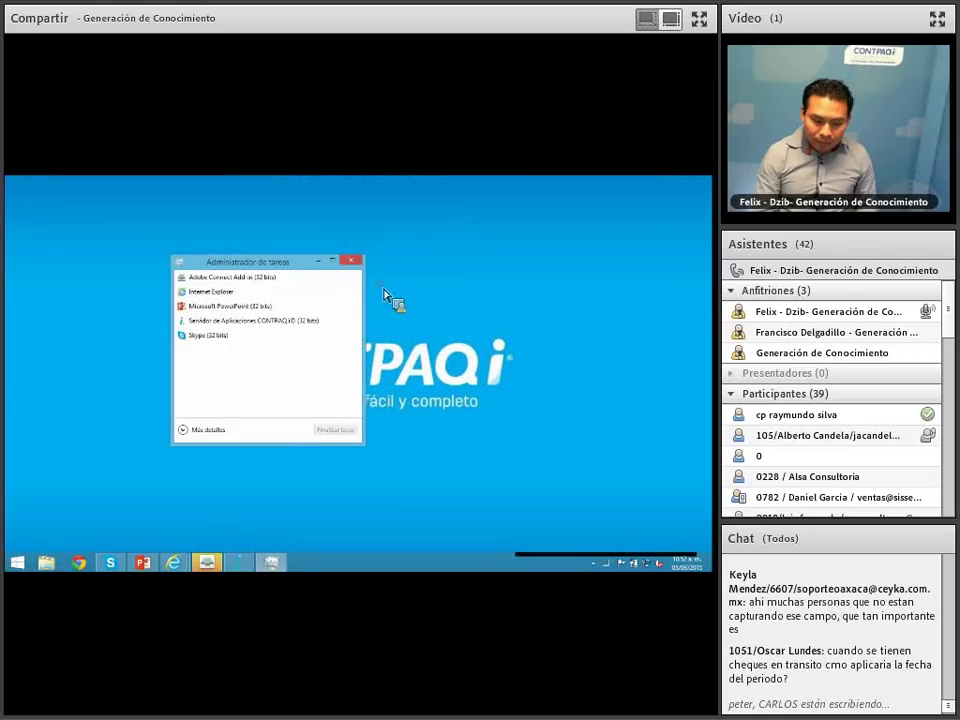
{"action": "left_click", "coordinate": [350, 260]}
Step: Relaunch CONTPAQi Contabilidad by searching 'cont' in Windows search
{"action": "mouse_move", "coordinate": [711, 571]}
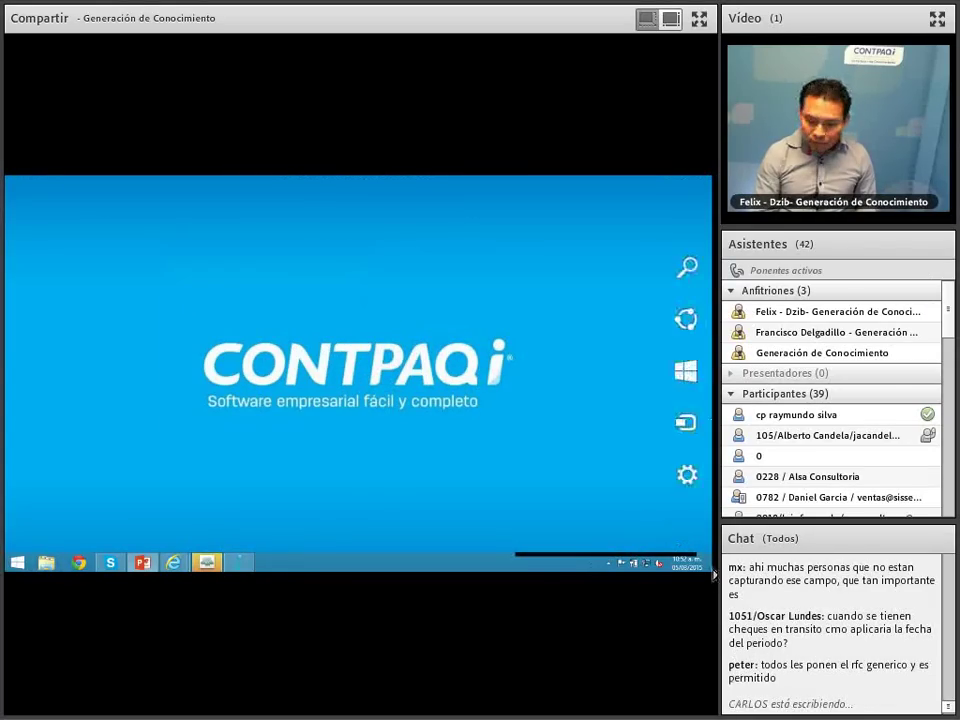
{"action": "left_click", "coordinate": [701, 286]}
{"action": "type", "text": "cont"}
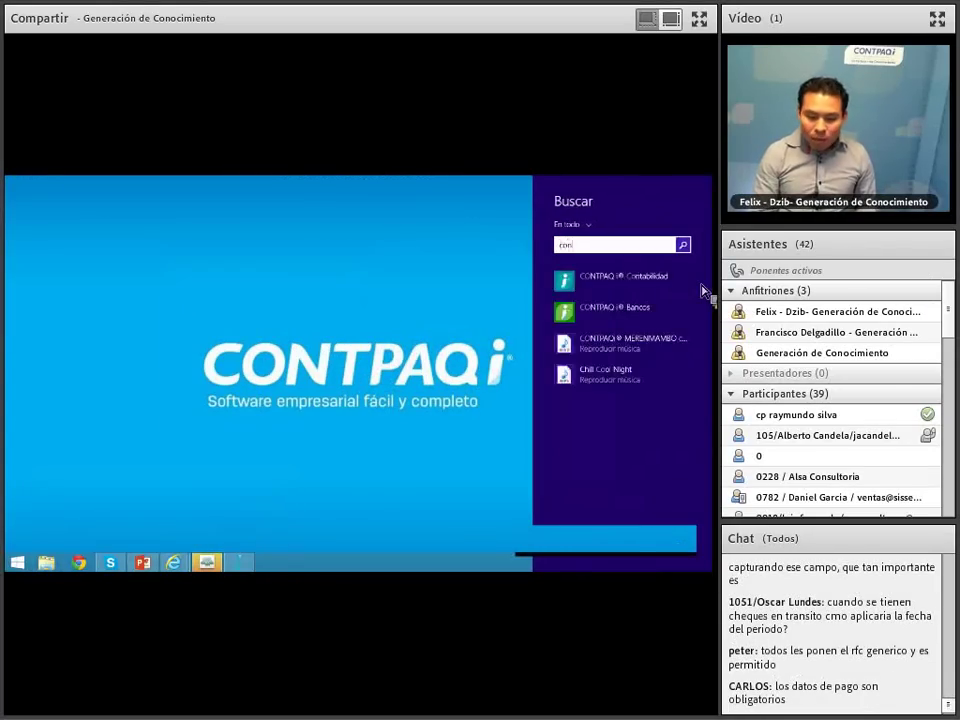
{"action": "key", "text": "Return"}
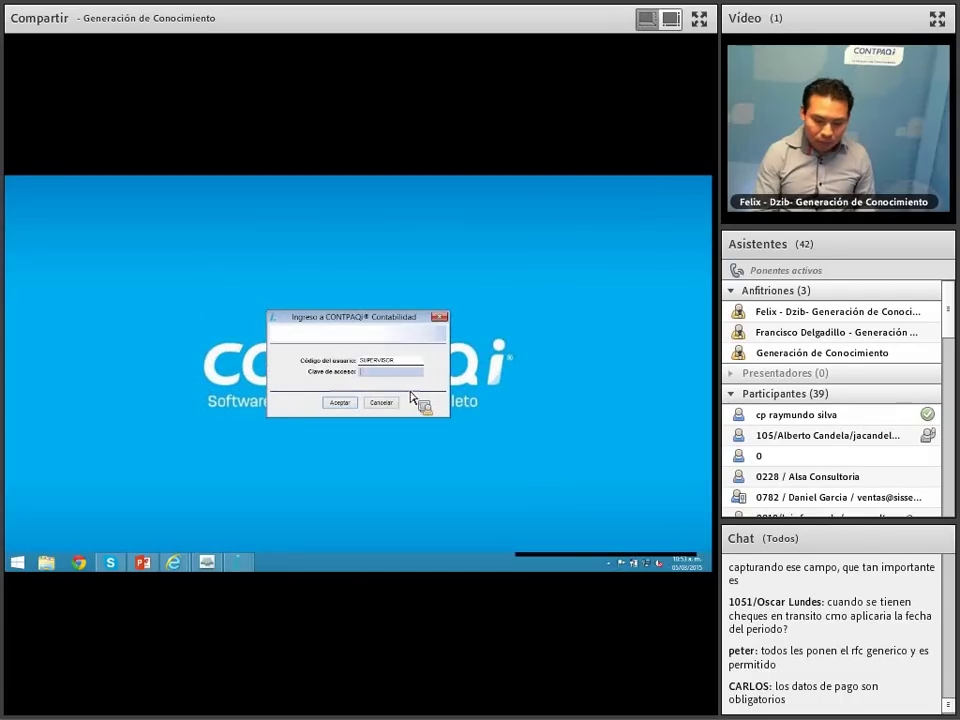
Step: Log in and open the TALLER DE CONTABILIDAD ELECTRONICA company from the company catalog
{"action": "left_click", "coordinate": [342, 403]}
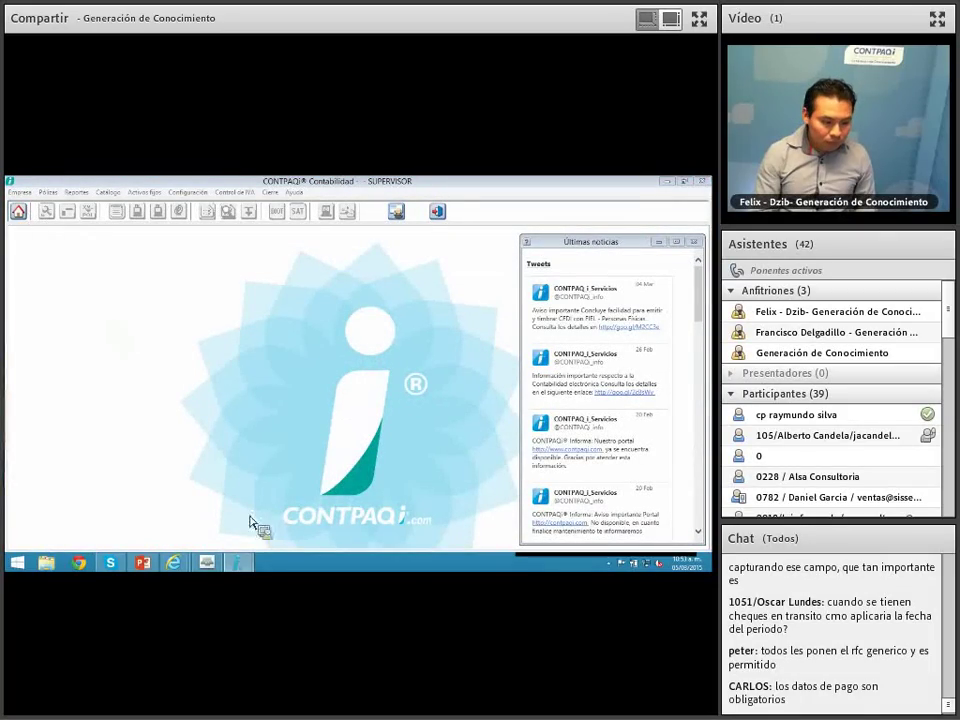
{"action": "mouse_move", "coordinate": [240, 570]}
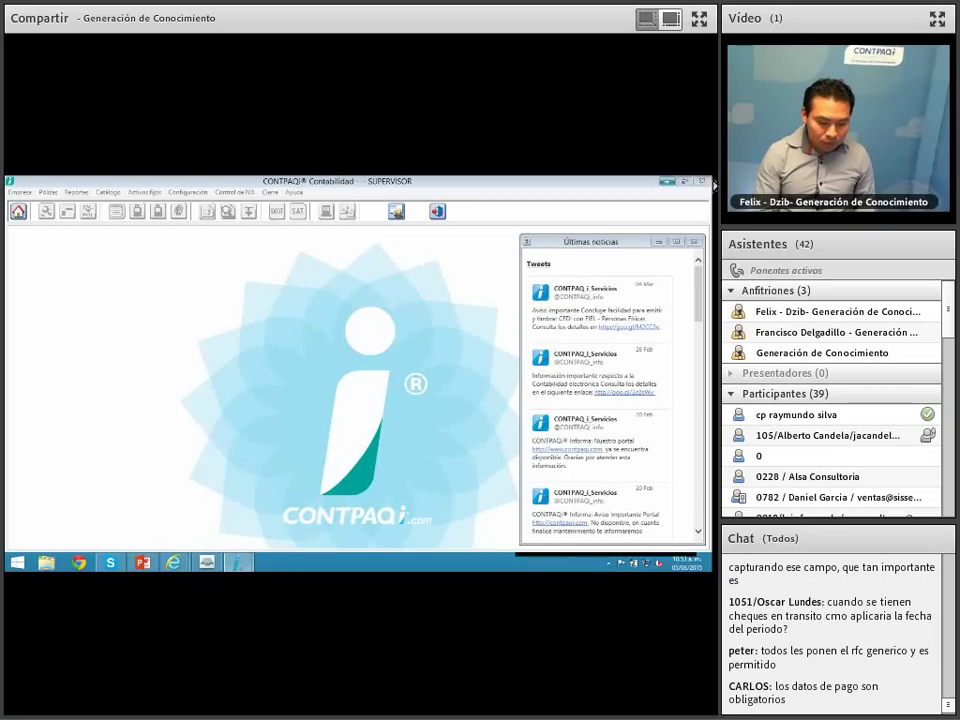
{"action": "left_click", "coordinate": [694, 241]}
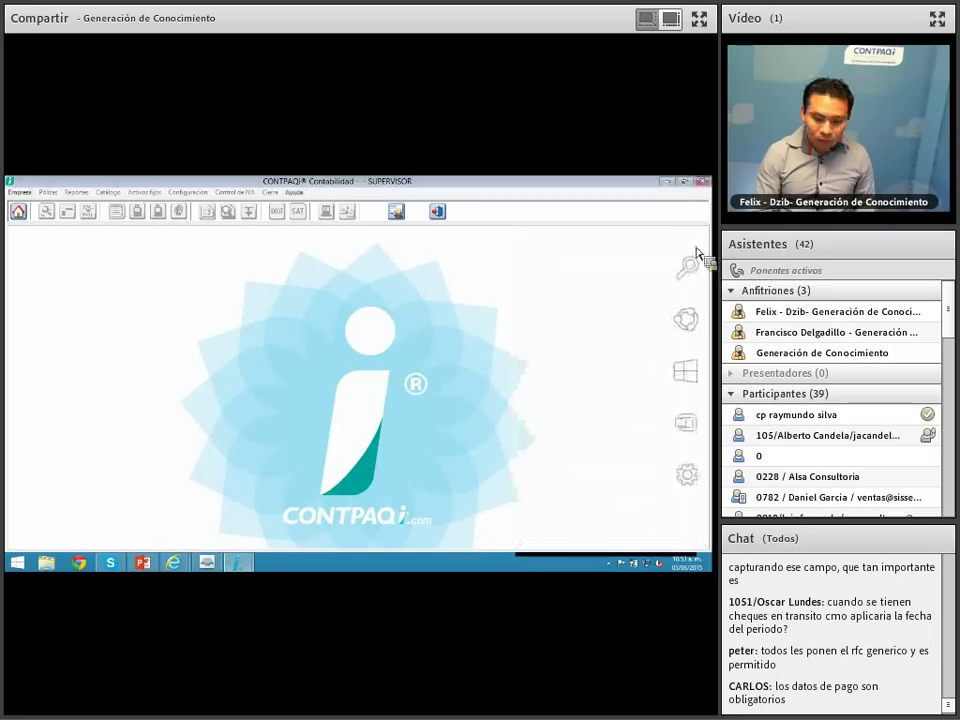
{"action": "left_click", "coordinate": [667, 182]}
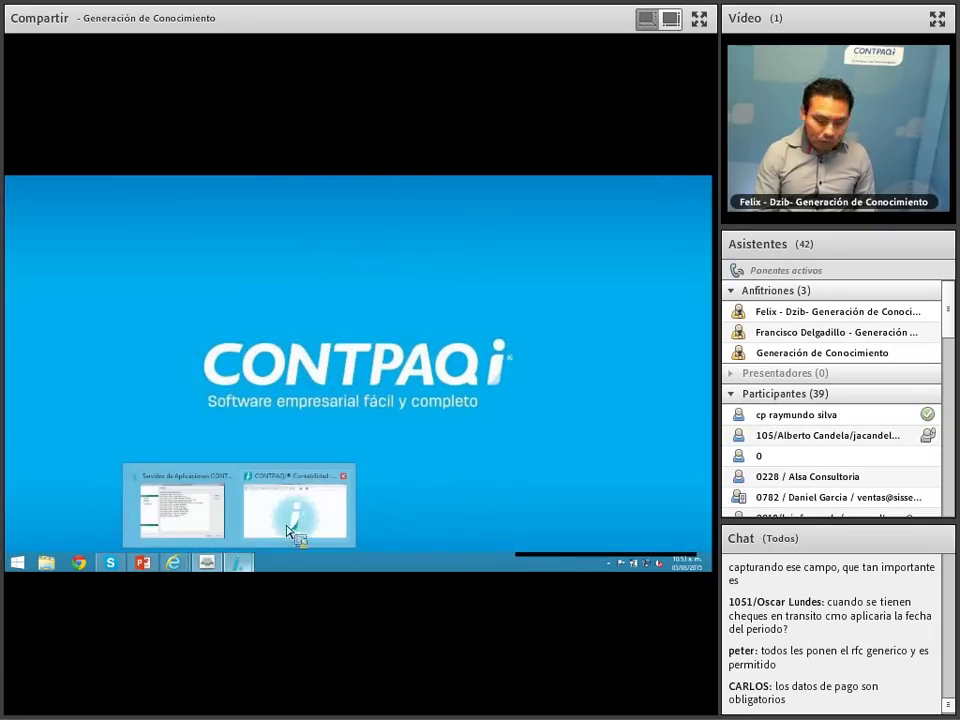
{"action": "left_click", "coordinate": [294, 526]}
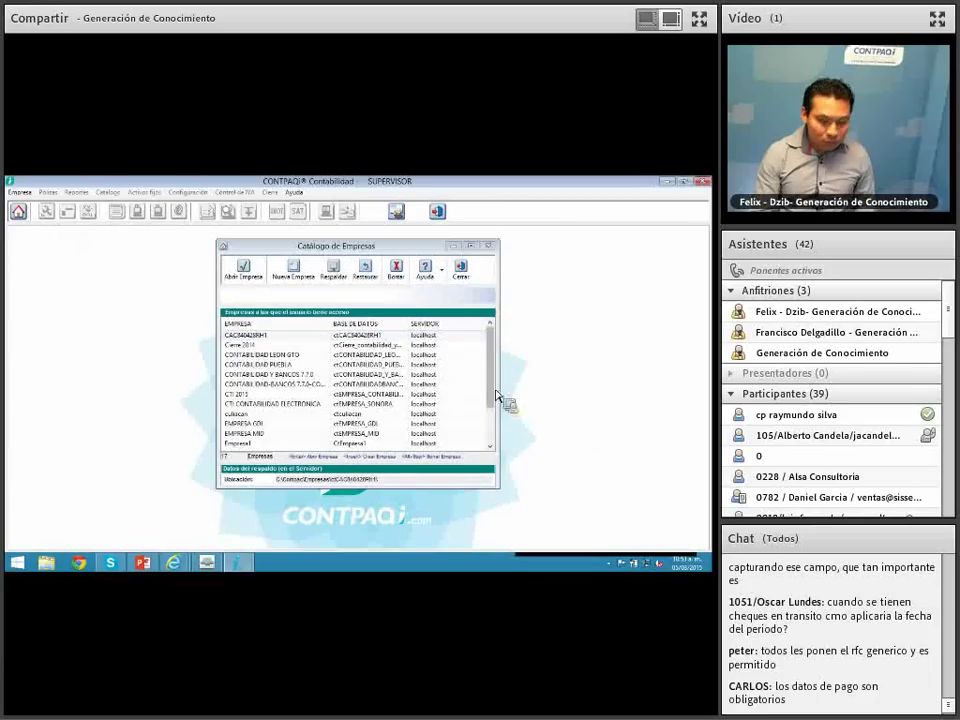
{"action": "left_click_drag", "start_coordinate": [490, 396], "coordinate": [492, 446]}
{"action": "double_click", "coordinate": [318, 438]}
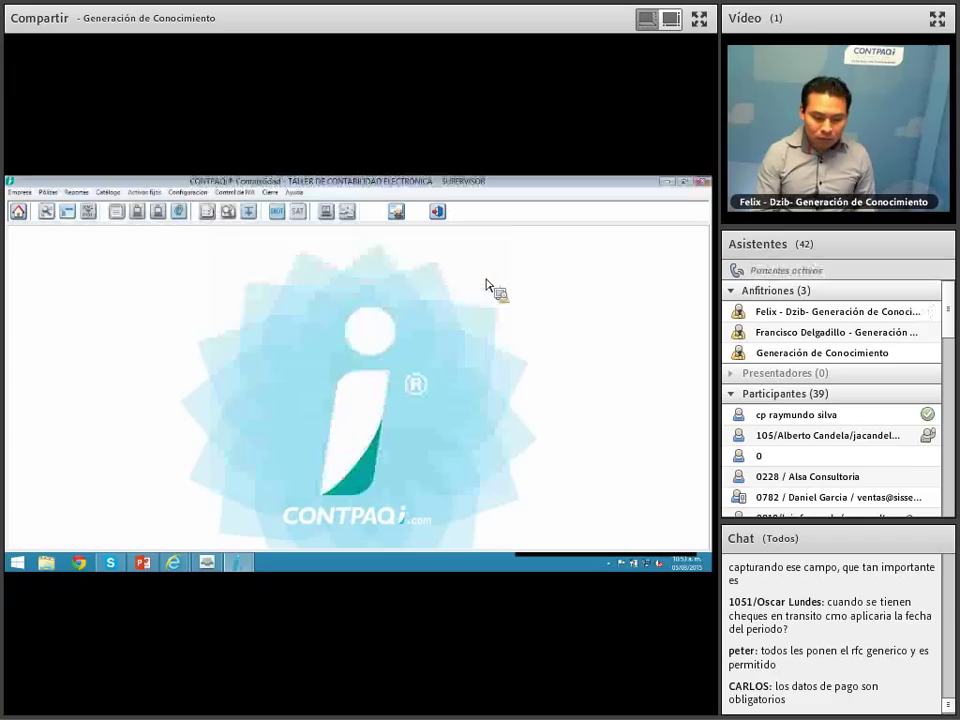
Step: Try Contabilidad Electrónica twice, dismiss the exclusive-mode warnings, and close the company
{"action": "left_click", "coordinate": [270, 192]}
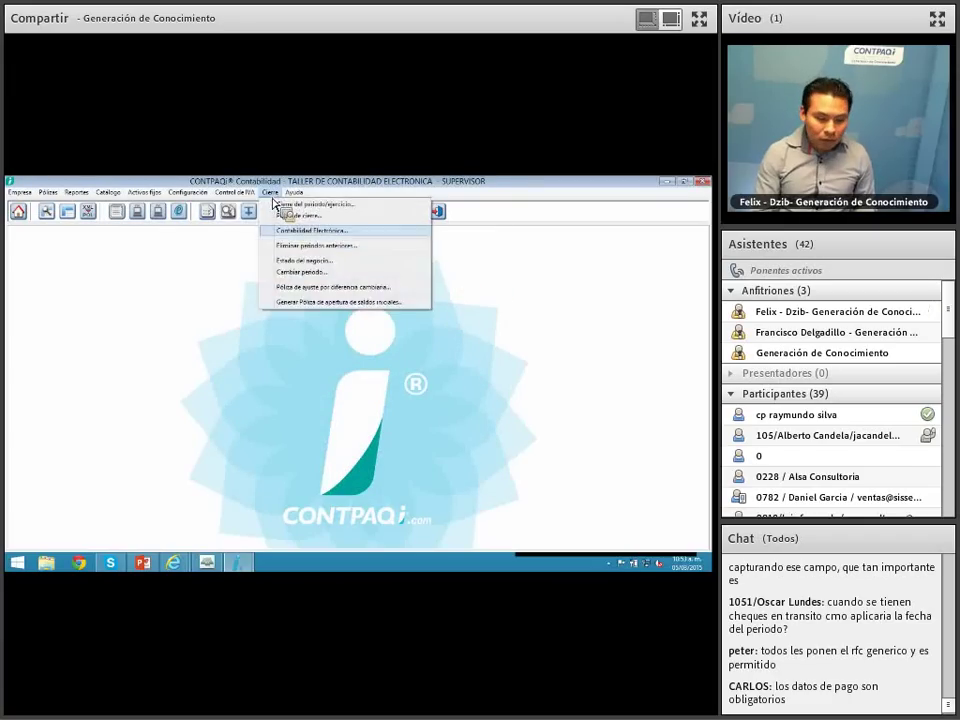
{"action": "left_click", "coordinate": [311, 230]}
{"action": "left_click", "coordinate": [417, 384]}
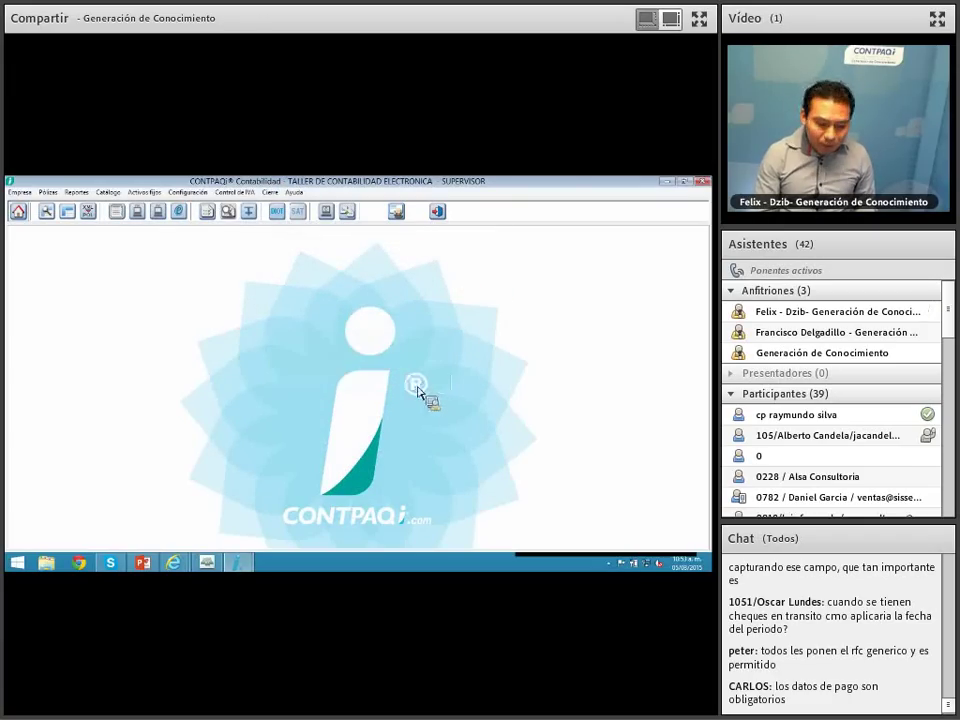
{"action": "left_click", "coordinate": [270, 192]}
{"action": "left_click", "coordinate": [300, 230]}
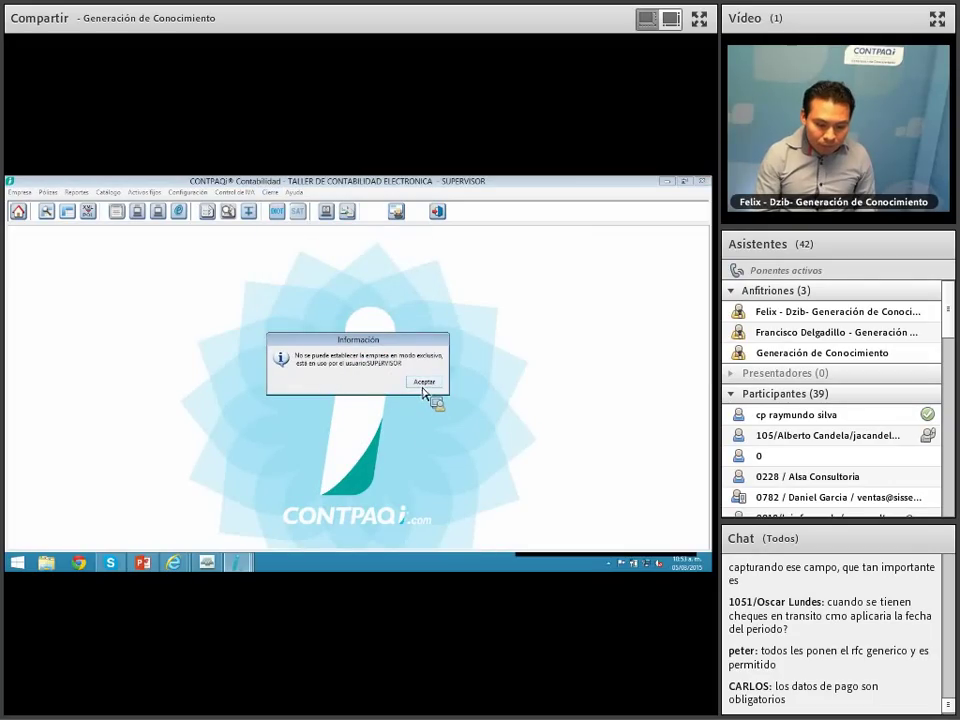
{"action": "left_click", "coordinate": [423, 385]}
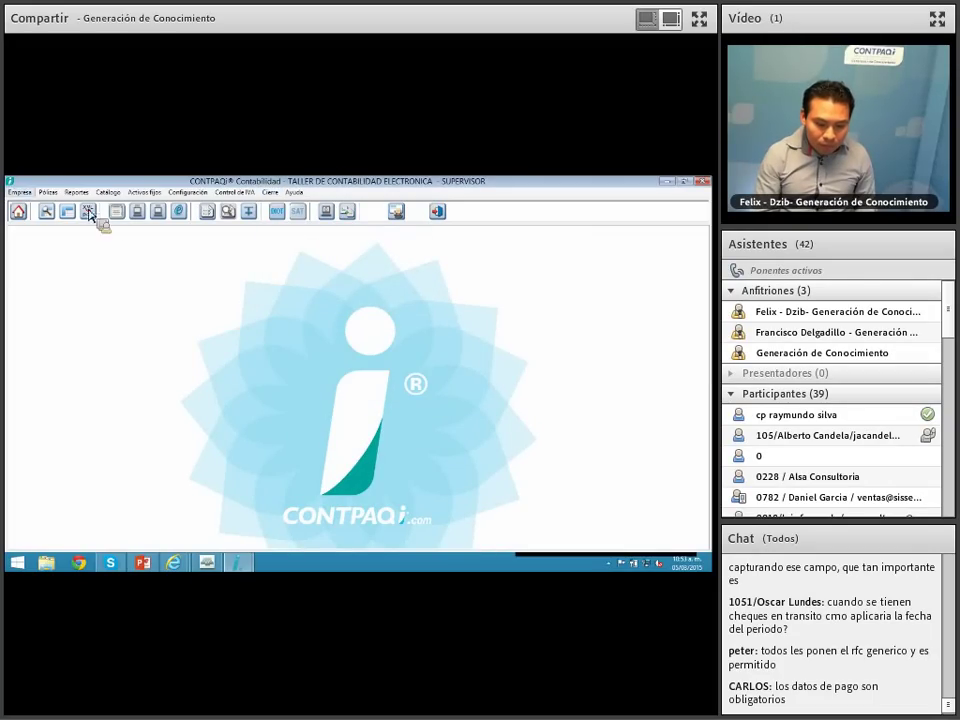
{"action": "left_click", "coordinate": [19, 192]}
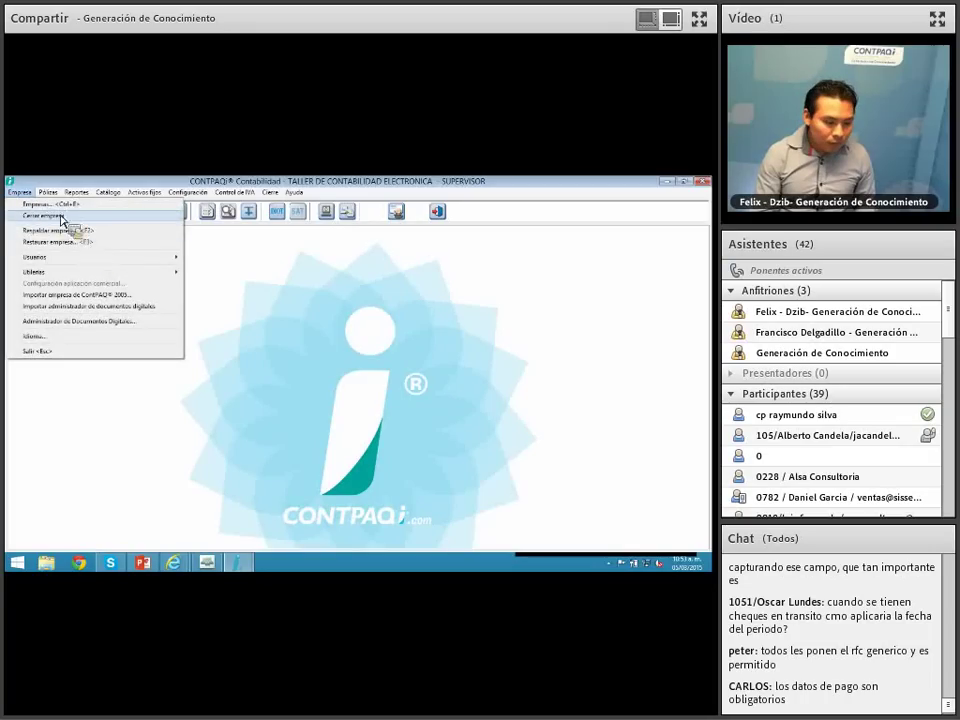
{"action": "left_click", "coordinate": [45, 216]}
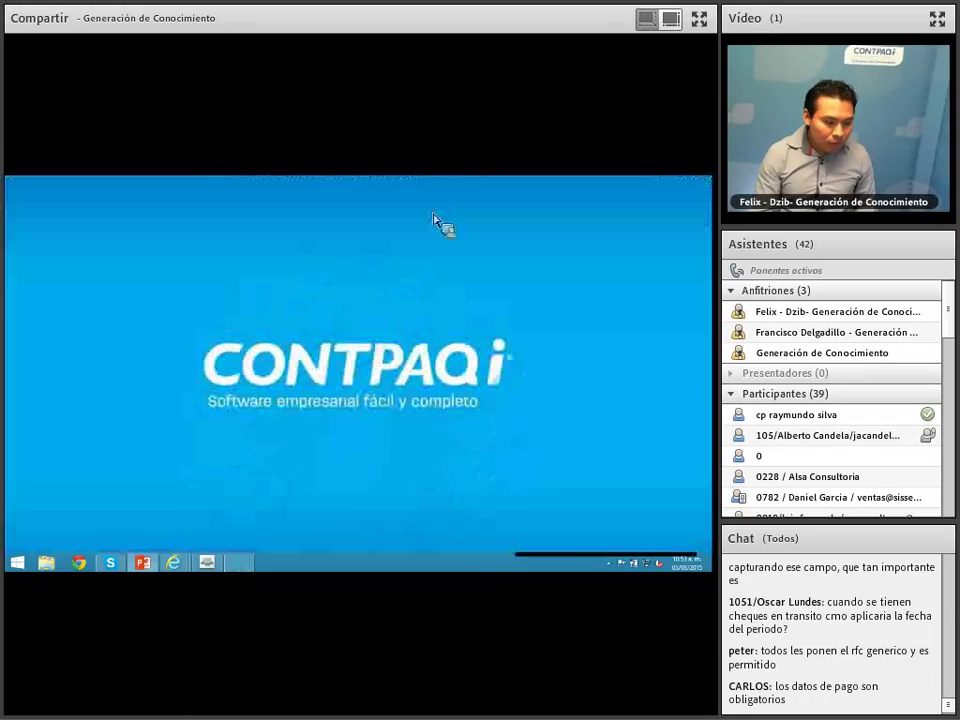
Step: Attempt to shut down the application server, then open Task Manager with full details
{"action": "left_click", "coordinate": [512, 474]}
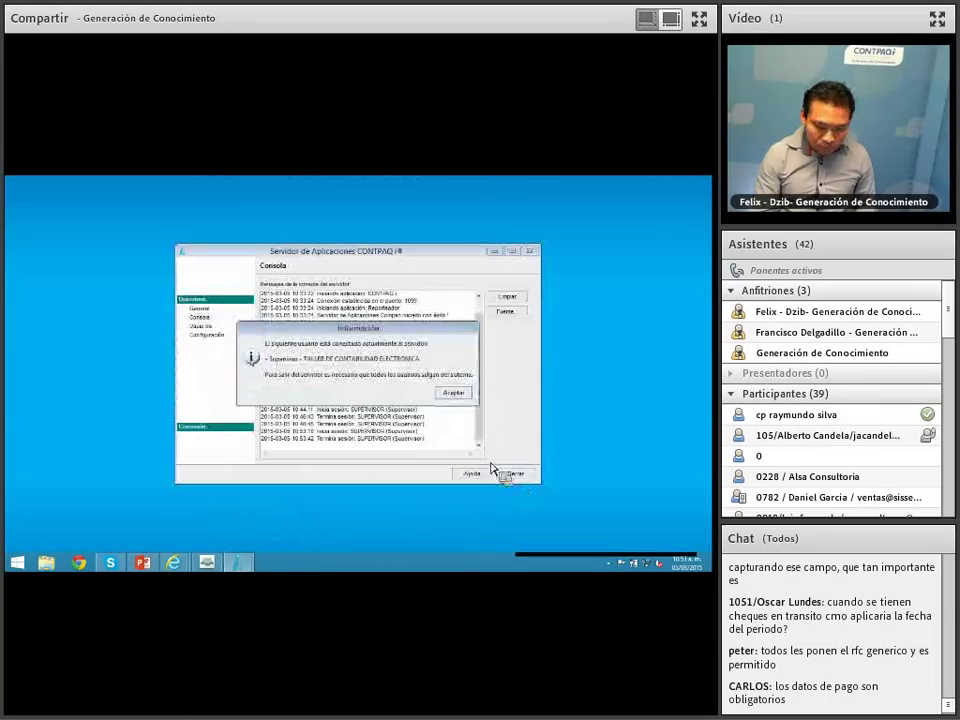
{"action": "left_click", "coordinate": [452, 393]}
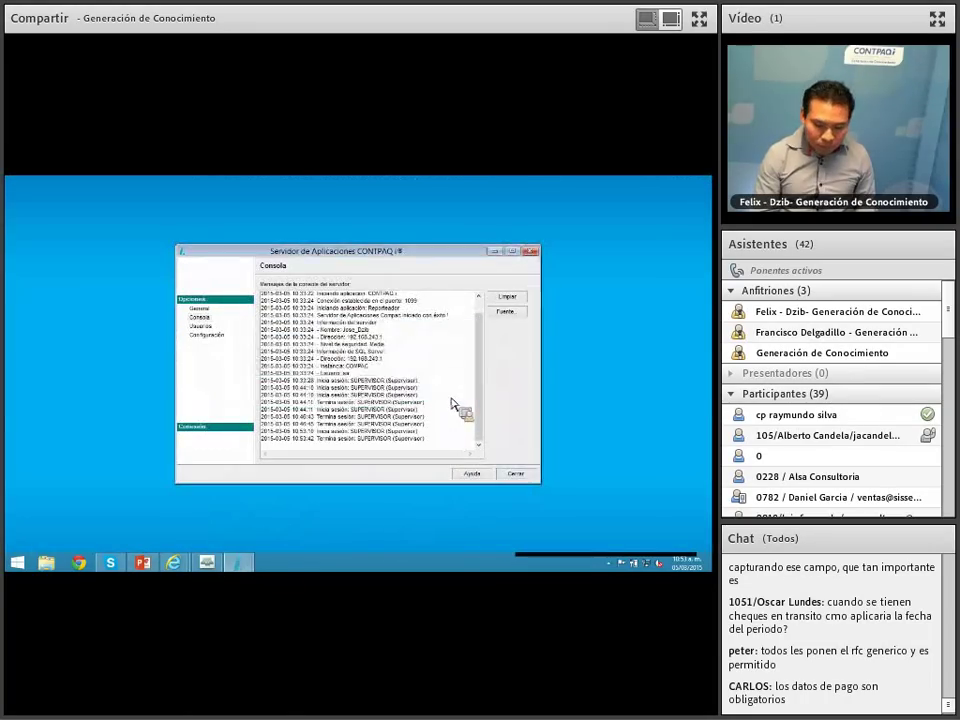
{"action": "right_click", "coordinate": [372, 570]}
{"action": "left_click", "coordinate": [392, 530]}
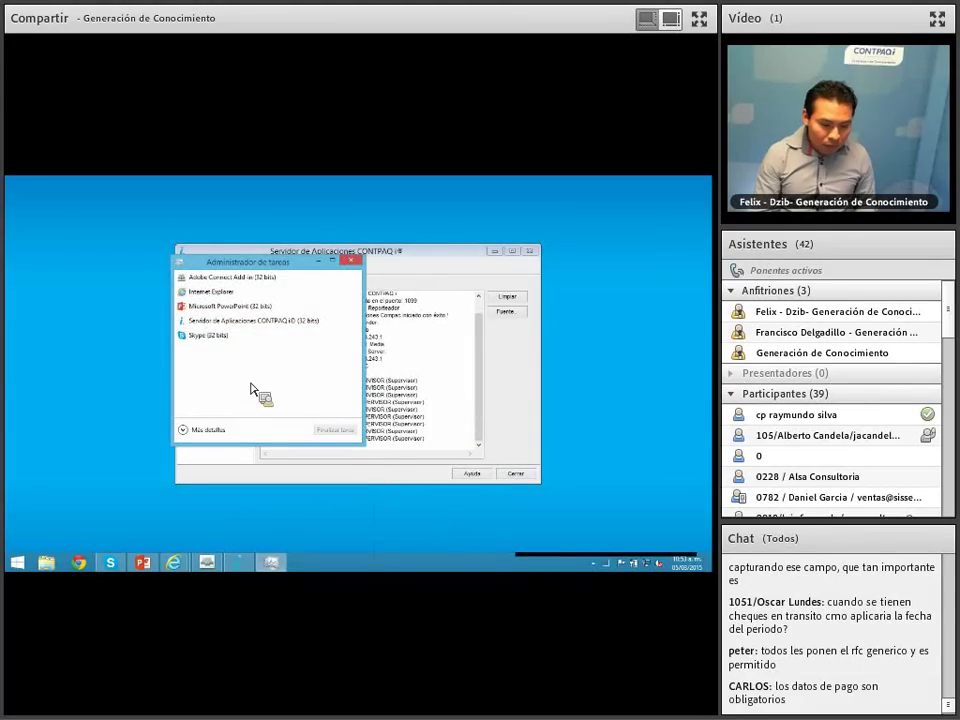
{"action": "left_click", "coordinate": [207, 430]}
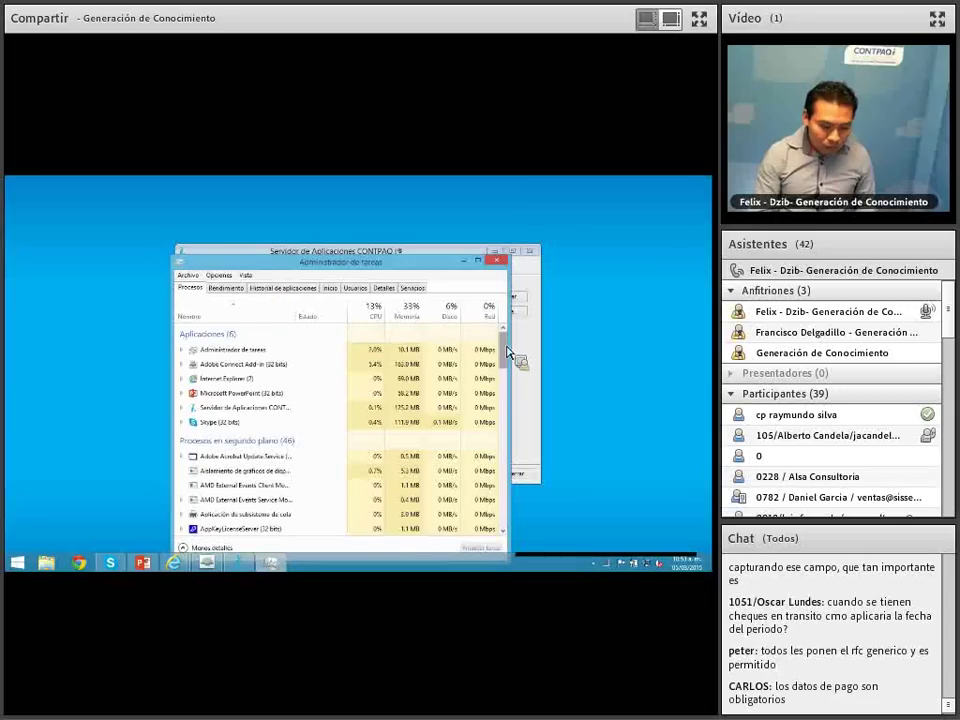
Step: End the Servidor de Aplicaciones CONTPAQ i process and close Task Manager
{"action": "left_click_drag", "start_coordinate": [506, 360], "coordinate": [508, 388]}
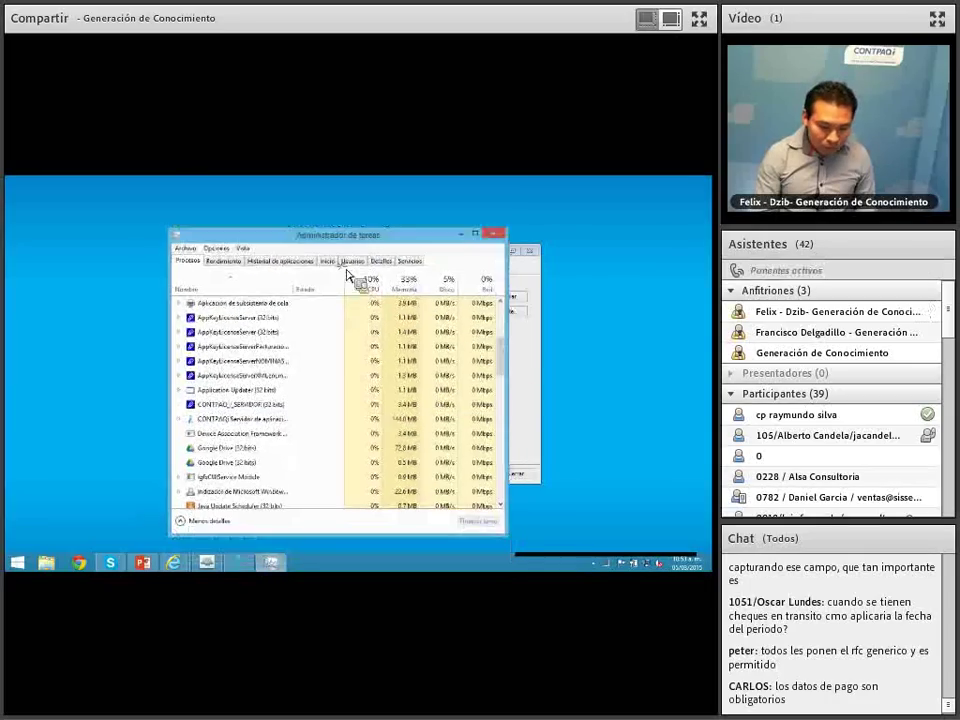
{"action": "scroll", "coordinate": [497, 375], "scroll_direction": "down", "scroll_amount": 10}
{"action": "left_click_drag", "start_coordinate": [498, 430], "coordinate": [493, 305]}
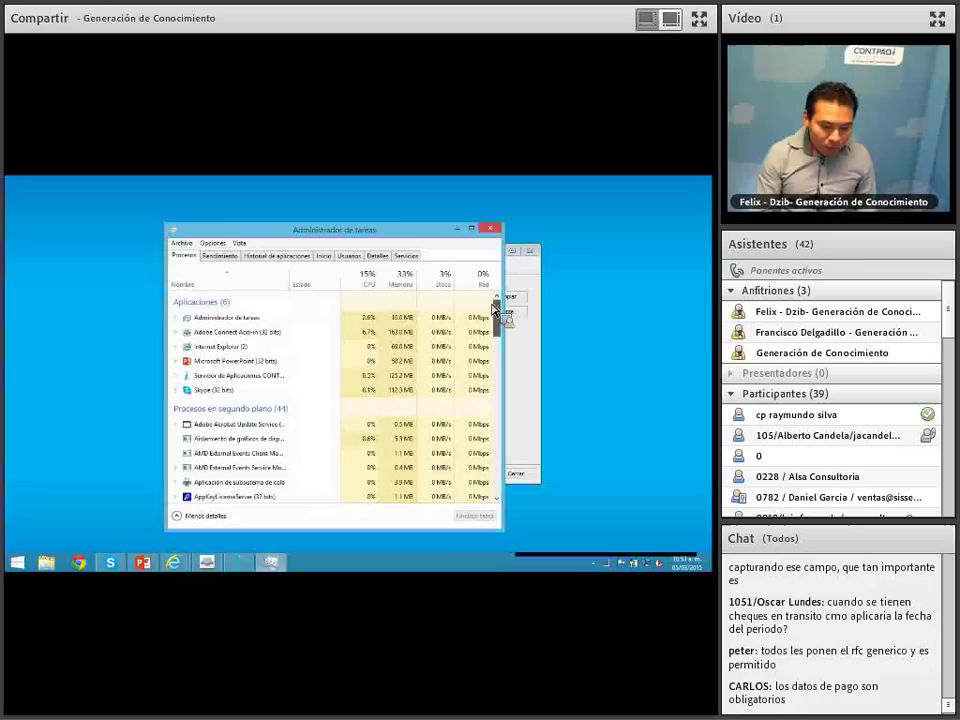
{"action": "left_click_drag", "start_coordinate": [295, 285], "coordinate": [386, 296]}
{"action": "left_click_drag", "start_coordinate": [503, 321], "coordinate": [504, 337]}
{"action": "left_click", "coordinate": [284, 300]}
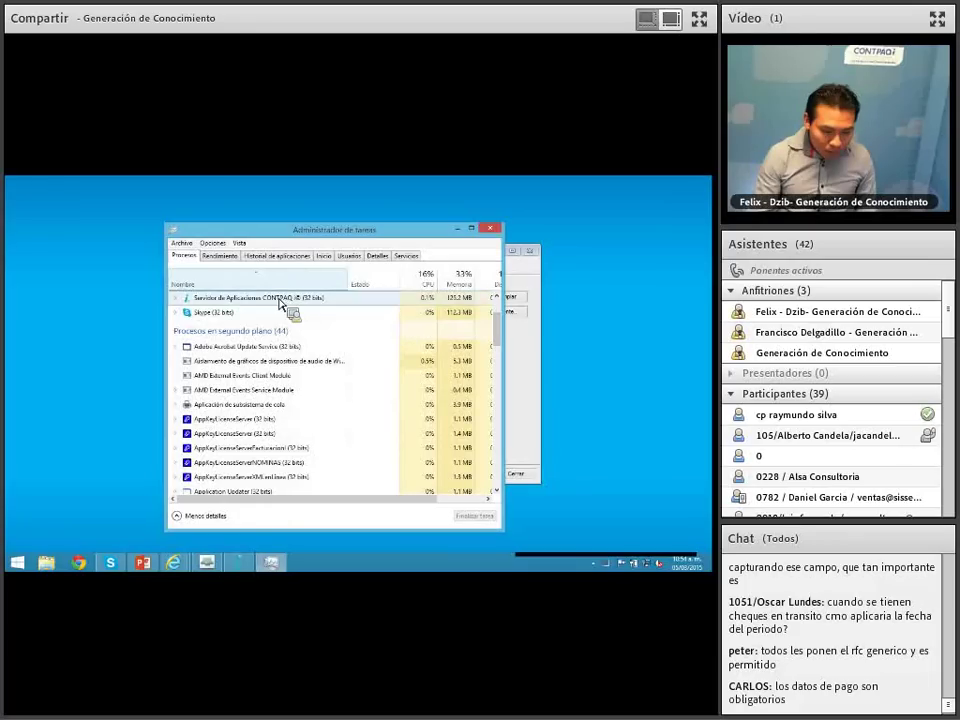
{"action": "left_click", "coordinate": [476, 516]}
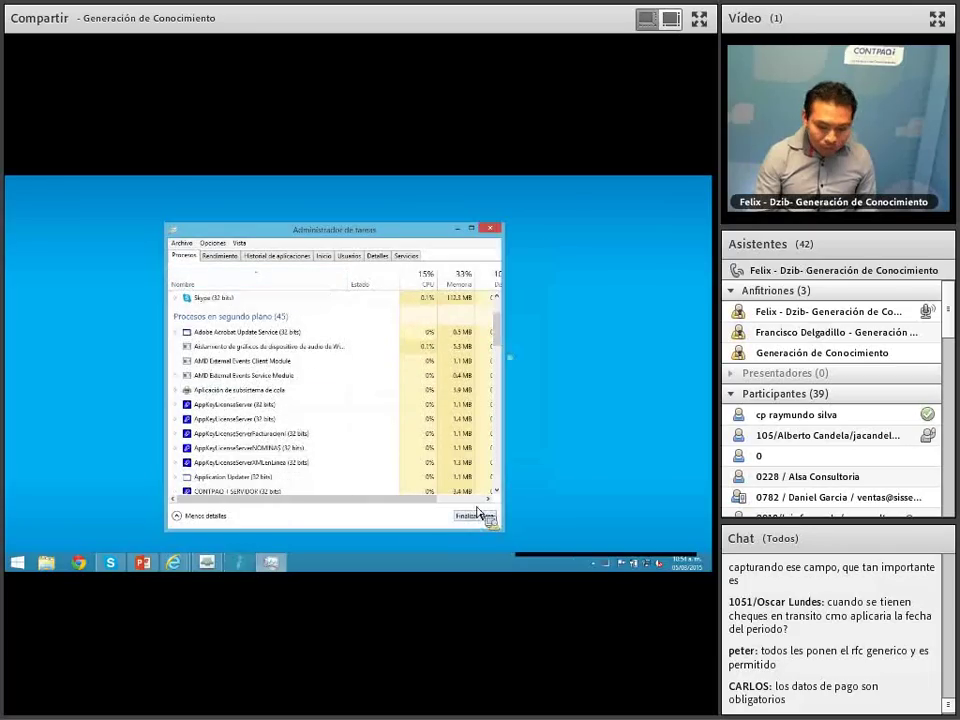
{"action": "left_click", "coordinate": [489, 228]}
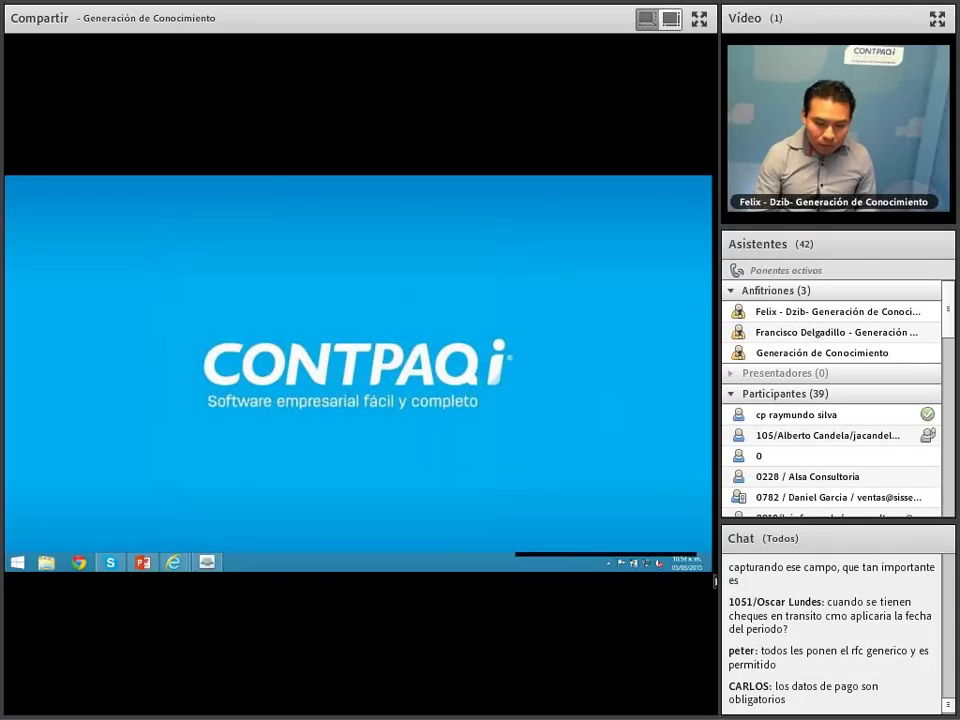
Step: Relaunch CONTPAQi Contabilidad by searching Windows for 'con'
{"action": "mouse_move", "coordinate": [710, 490]}
{"action": "left_click", "coordinate": [690, 270]}
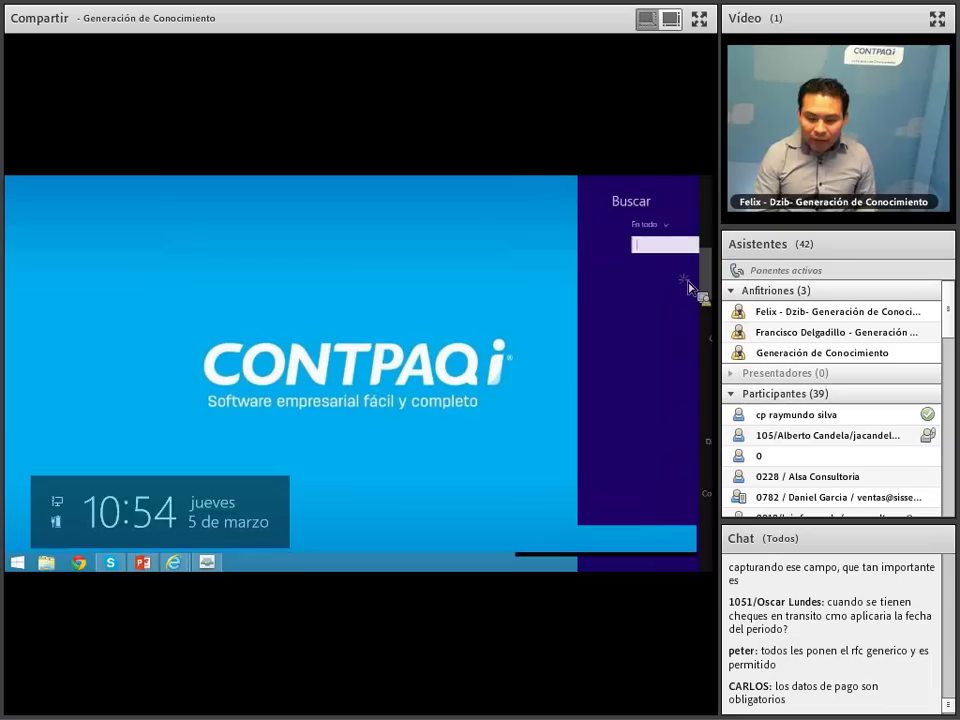
{"action": "type", "text": "con"}
{"action": "left_click", "coordinate": [628, 286]}
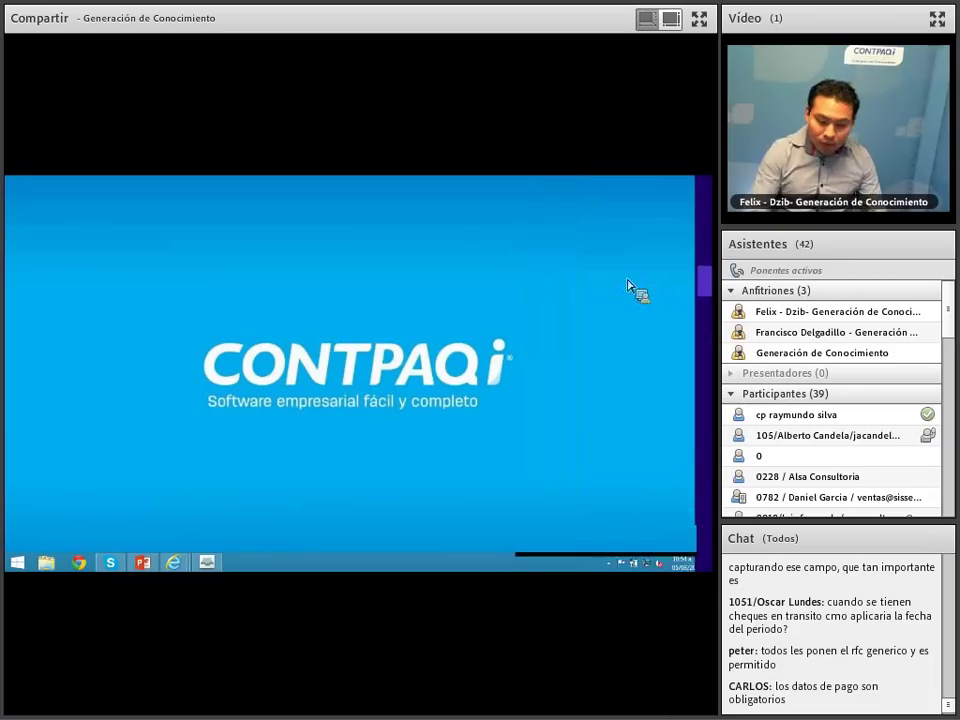
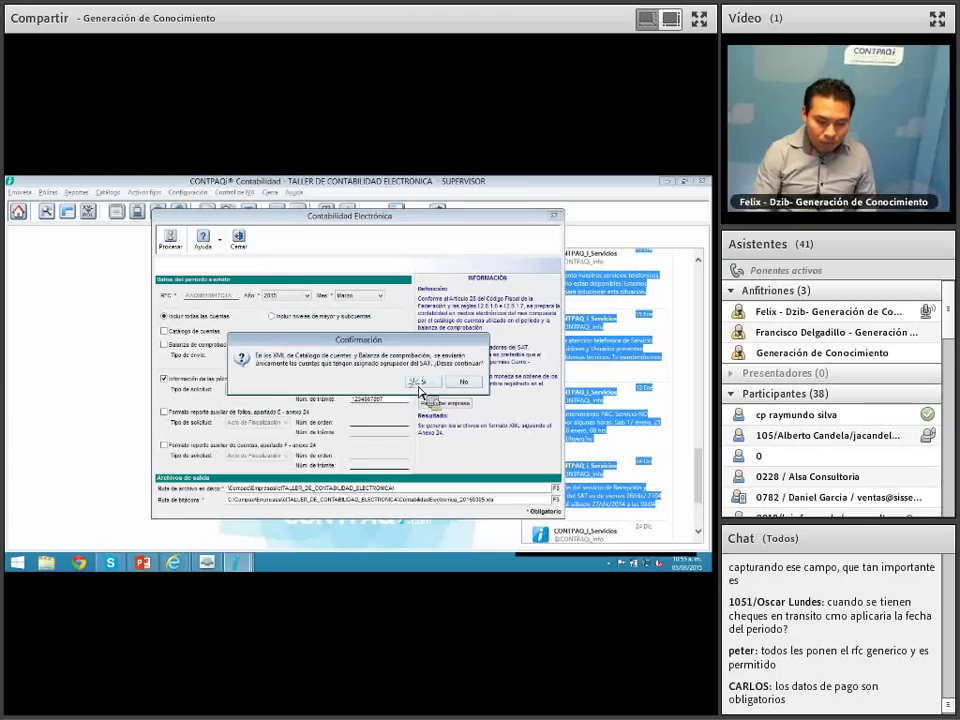
Step: Confirm generating the electronic accounting XML with grouped accounts only, and close the success summary
{"action": "left_click", "coordinate": [424, 381]}
{"action": "left_click", "coordinate": [384, 394]}
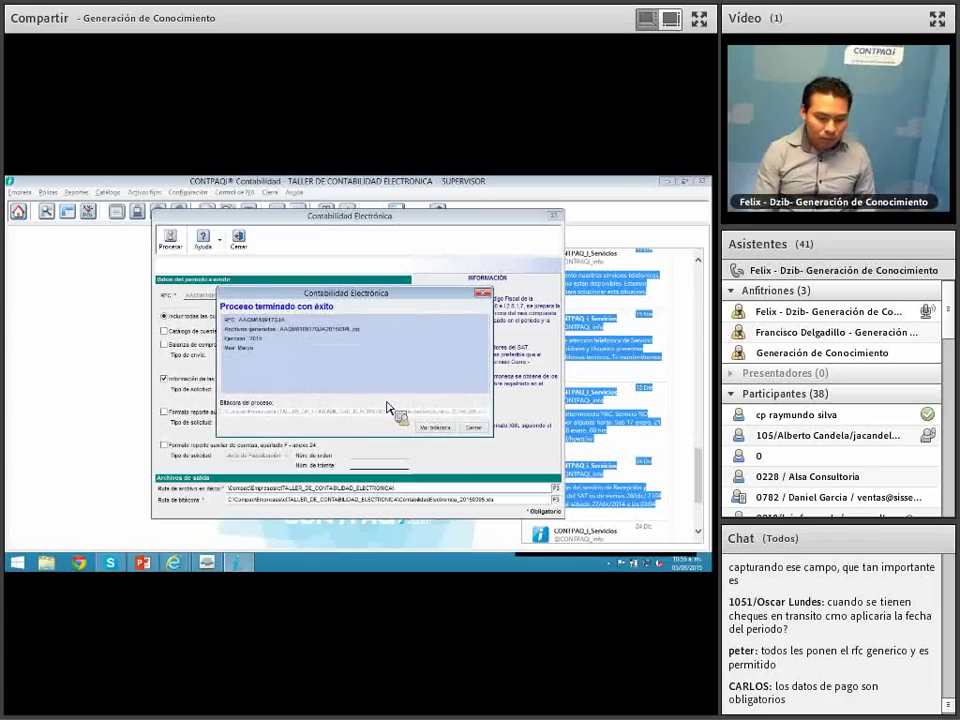
{"action": "left_click", "coordinate": [473, 427]}
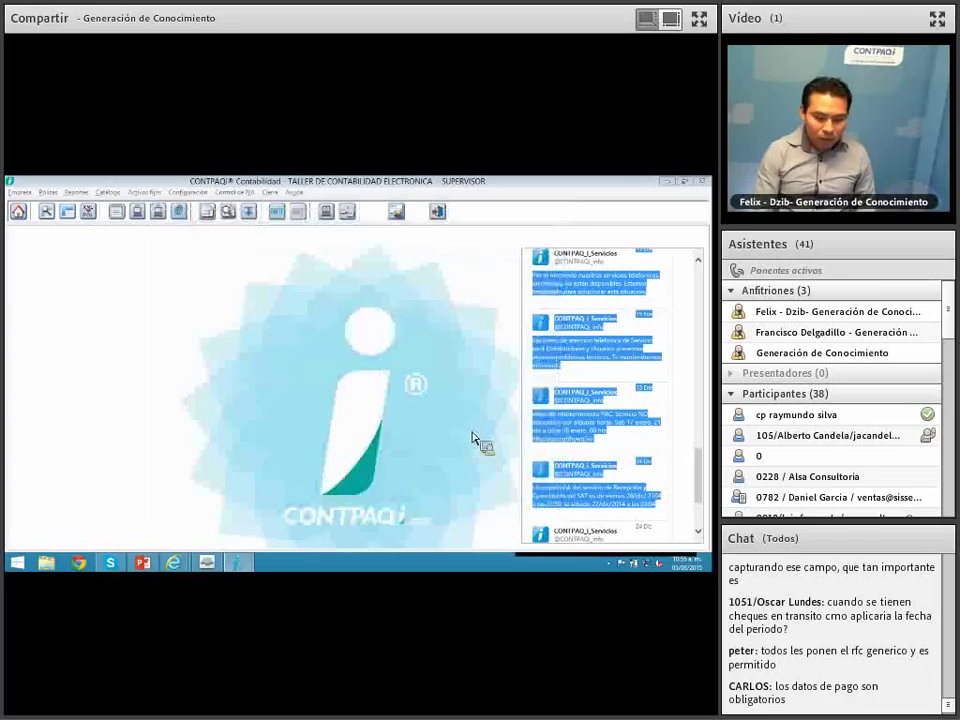
Step: In File Explorer, go to the pasted output folder path and open the generated pólizas zip package
{"action": "left_click", "coordinate": [50, 570]}
{"action": "left_click", "coordinate": [254, 211]}
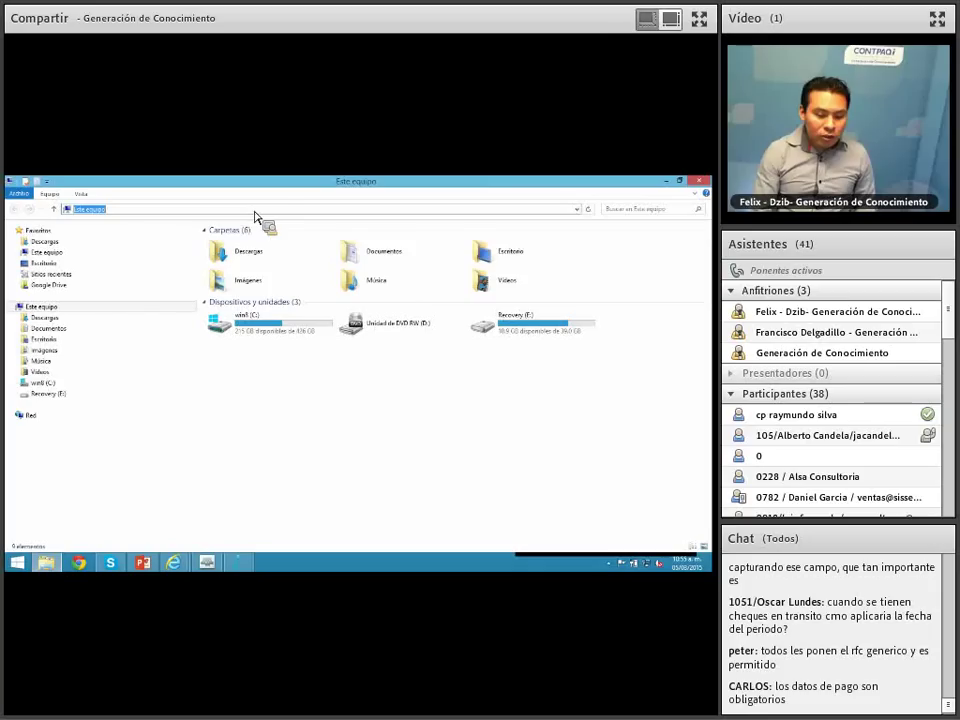
{"action": "type", "text": "\\Compac\\Empresas\\ctTALLER_DE_CONTABILIDAD_ELECTRONICA\\"}
{"action": "key", "text": "Return"}
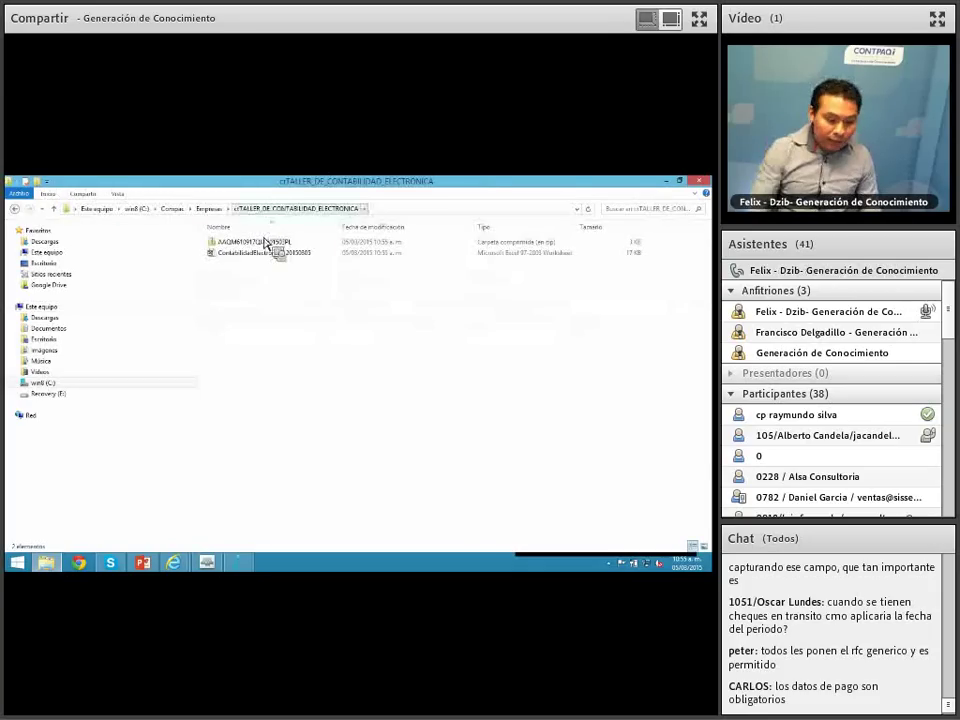
{"action": "double_click", "coordinate": [268, 243]}
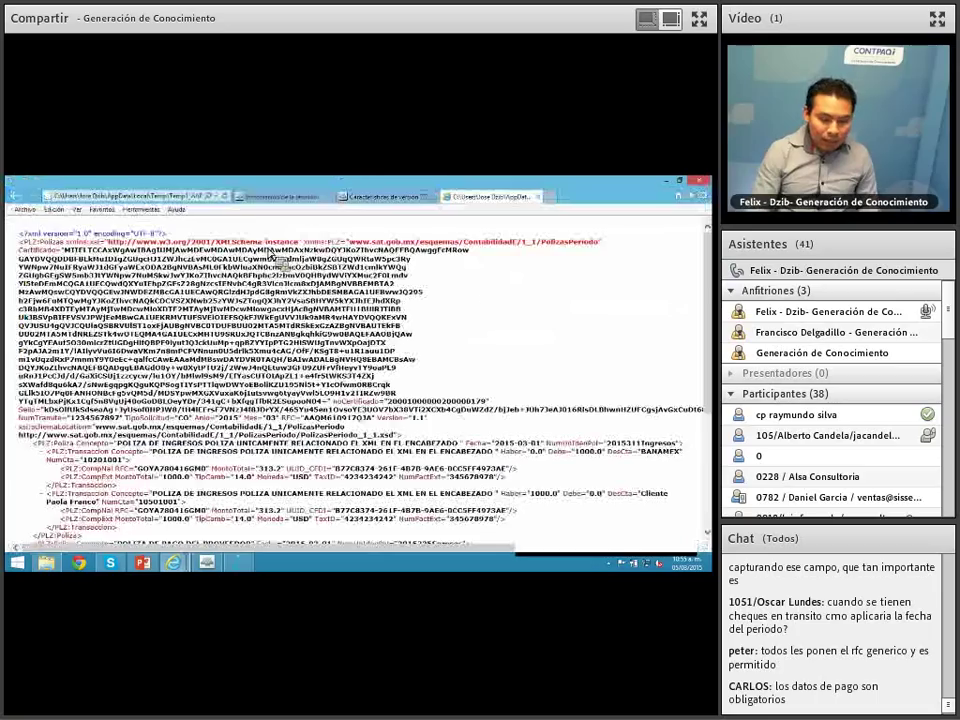
Step: Scroll down through the pólizas XML transactions in Internet Explorer
{"action": "scroll", "coordinate": [360, 380], "scroll_direction": "down", "scroll_amount": 5}
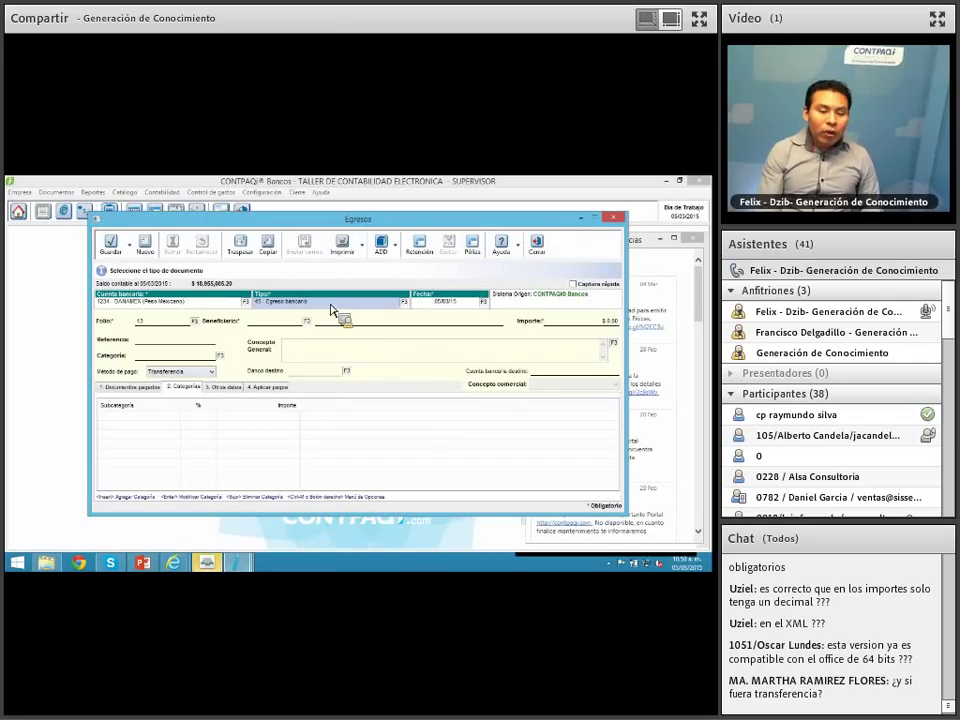
Step: Review the payment methods list and keep Transferencia as the expense's payment method
{"action": "left_click", "coordinate": [211, 372]}
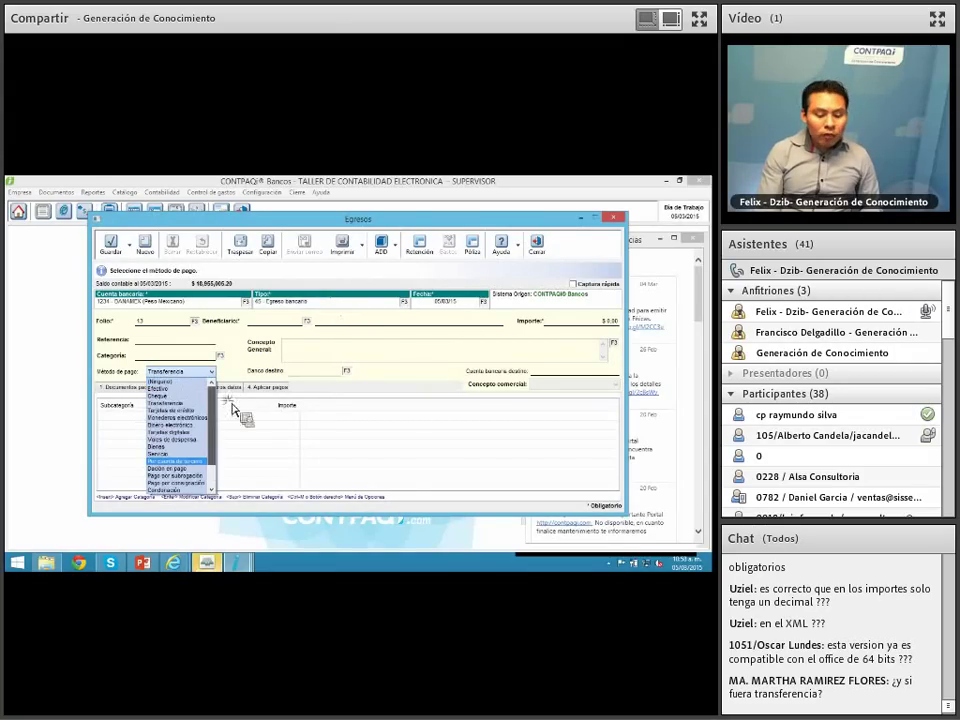
{"action": "scroll", "coordinate": [229, 418], "scroll_direction": "down", "scroll_amount": 2}
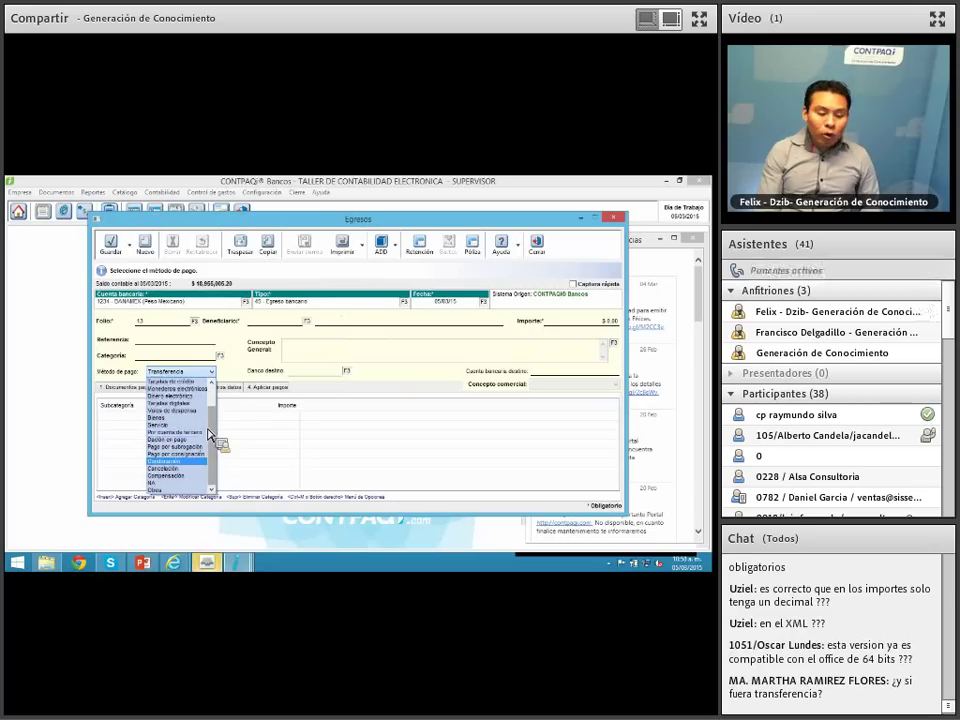
{"action": "scroll", "coordinate": [212, 428], "scroll_direction": "up", "scroll_amount": 2}
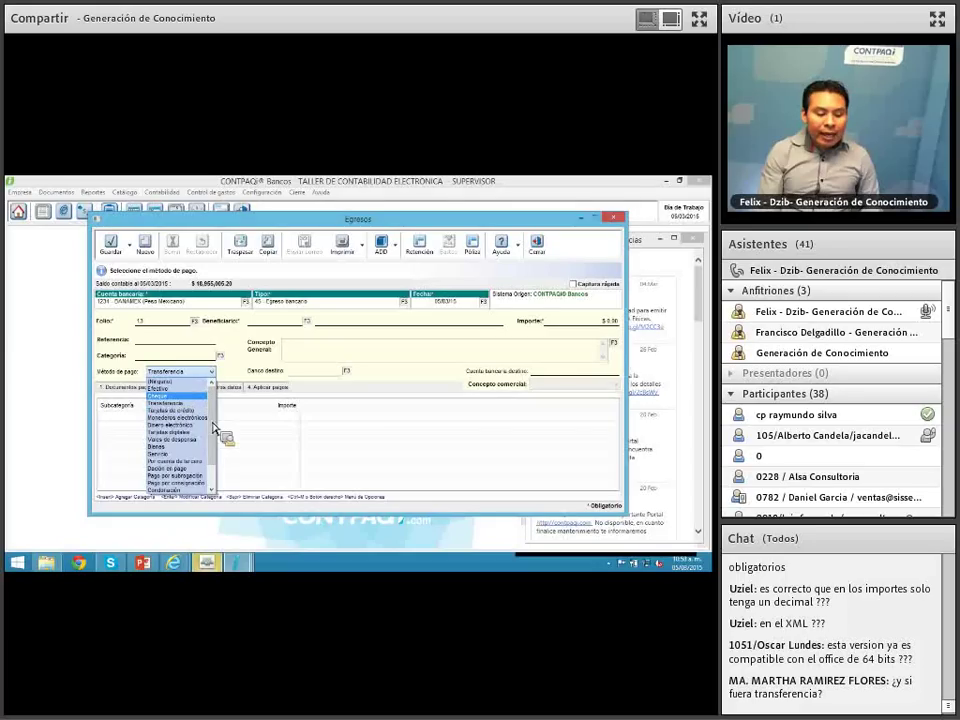
{"action": "scroll", "coordinate": [213, 440], "scroll_direction": "down", "scroll_amount": 2}
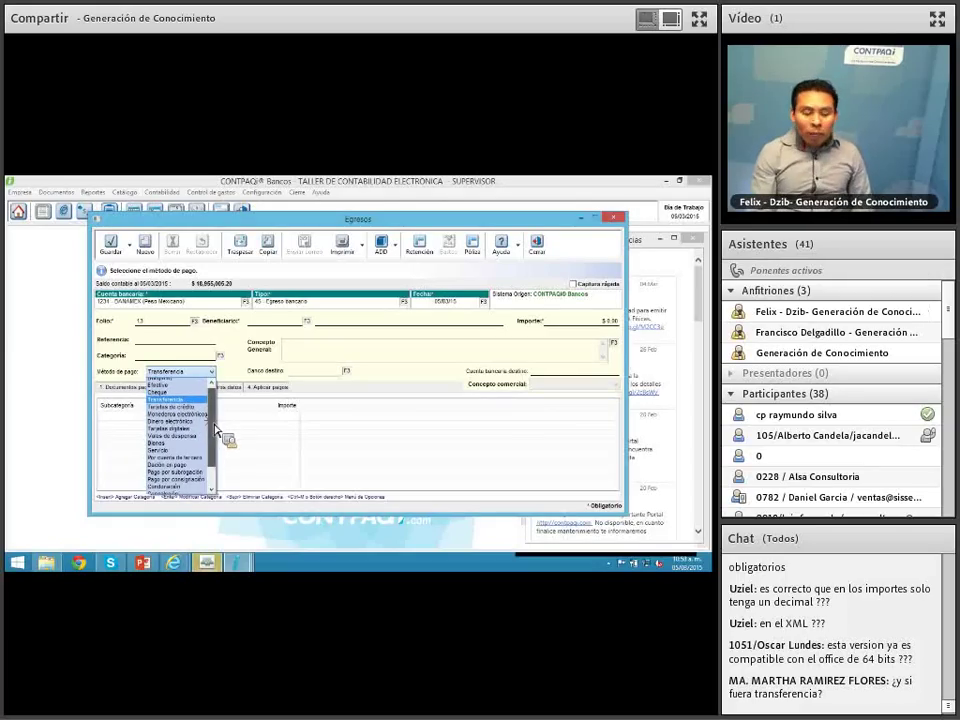
{"action": "left_click_drag", "start_coordinate": [215, 454], "coordinate": [216, 401]}
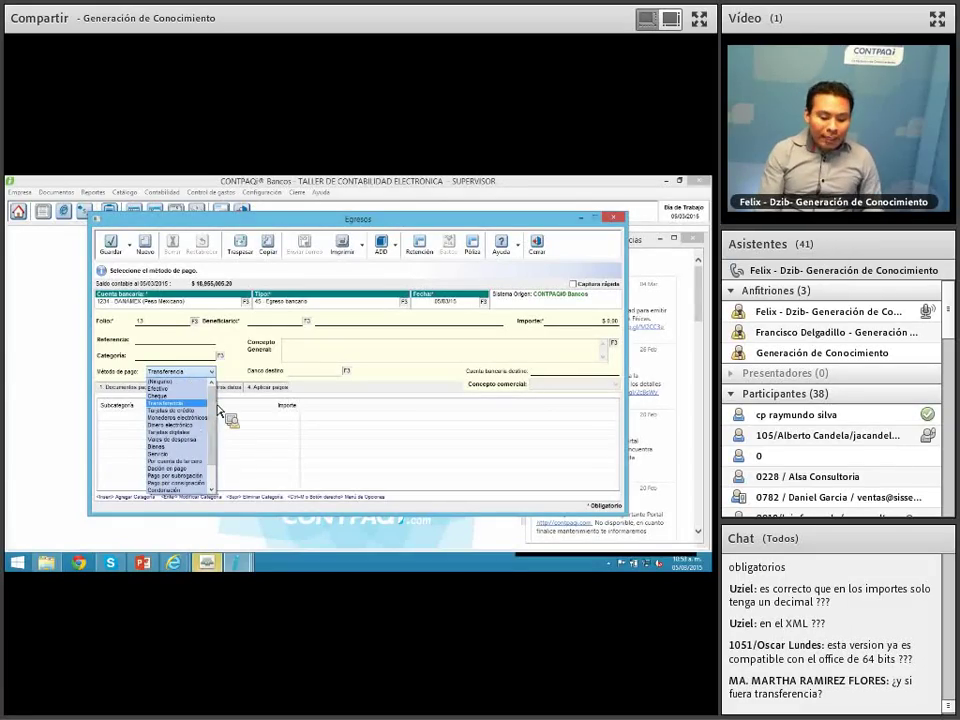
{"action": "left_click", "coordinate": [318, 362]}
{"action": "left_click", "coordinate": [320, 362]}
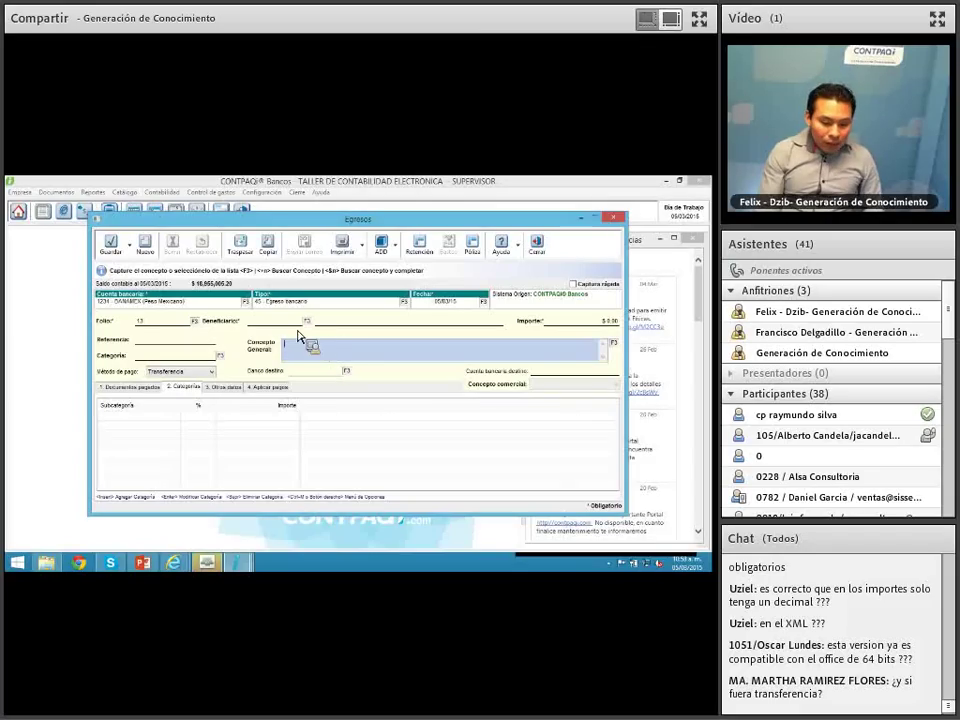
Step: Choose beneficiary 200 for the expense from the beneficiaries list
{"action": "left_click", "coordinate": [310, 326]}
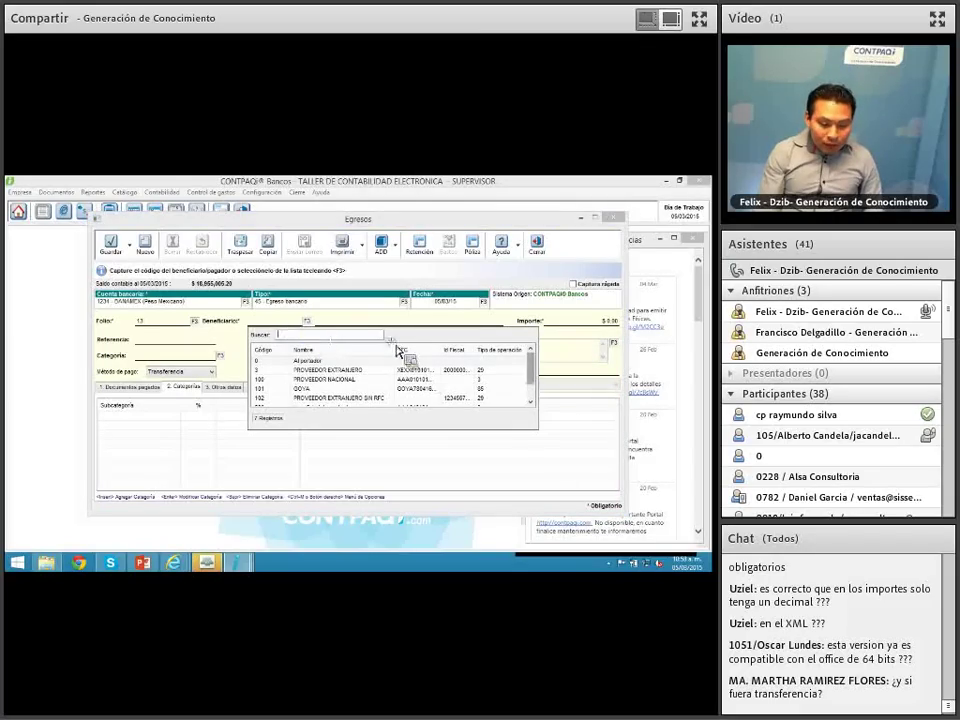
{"action": "left_click_drag", "start_coordinate": [530, 362], "coordinate": [531, 381]}
{"action": "double_click", "coordinate": [520, 391]}
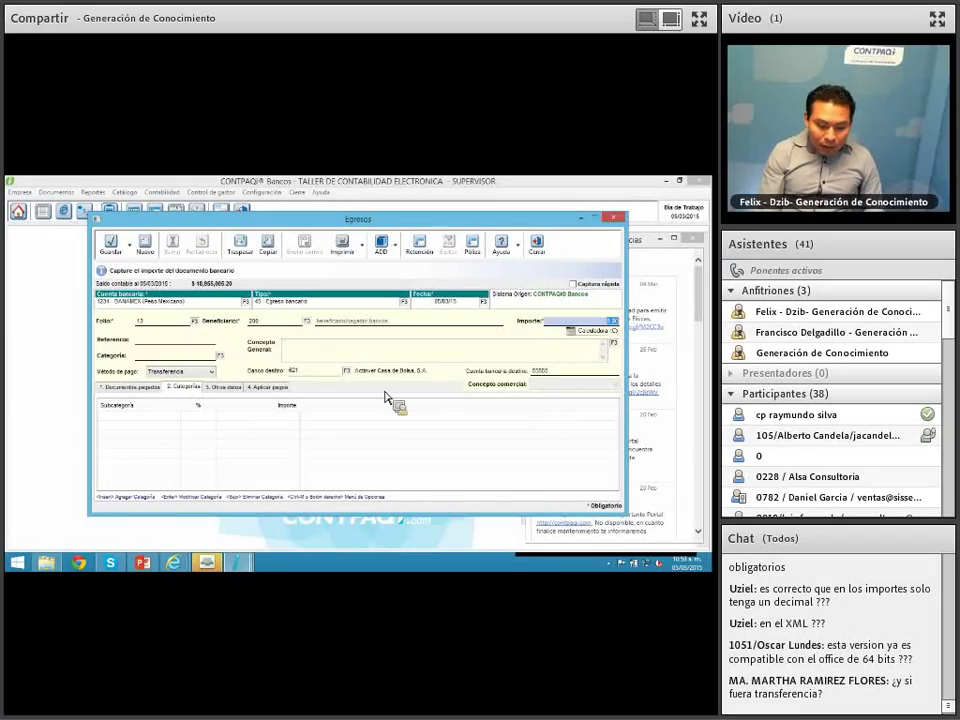
Step: Enter an amount of 1,000 and set destination bank 621 Actinver Casa de Bolsa
{"action": "type", "text": "1,000"}
{"action": "key", "text": "Tab"}
{"action": "key", "text": "Tab"}
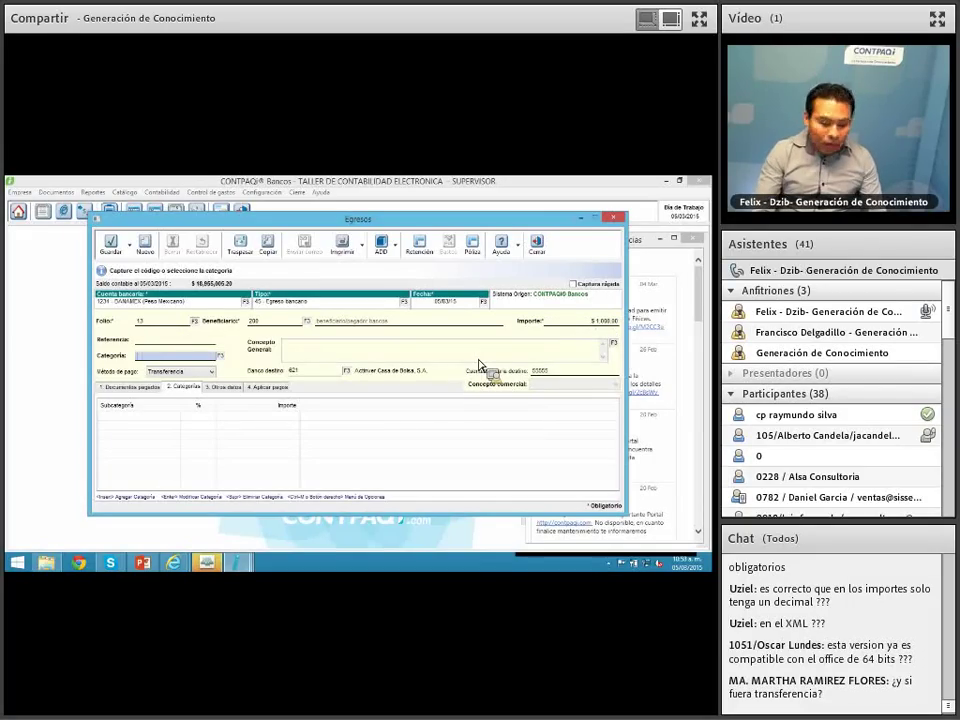
{"action": "key", "text": "Tab"}
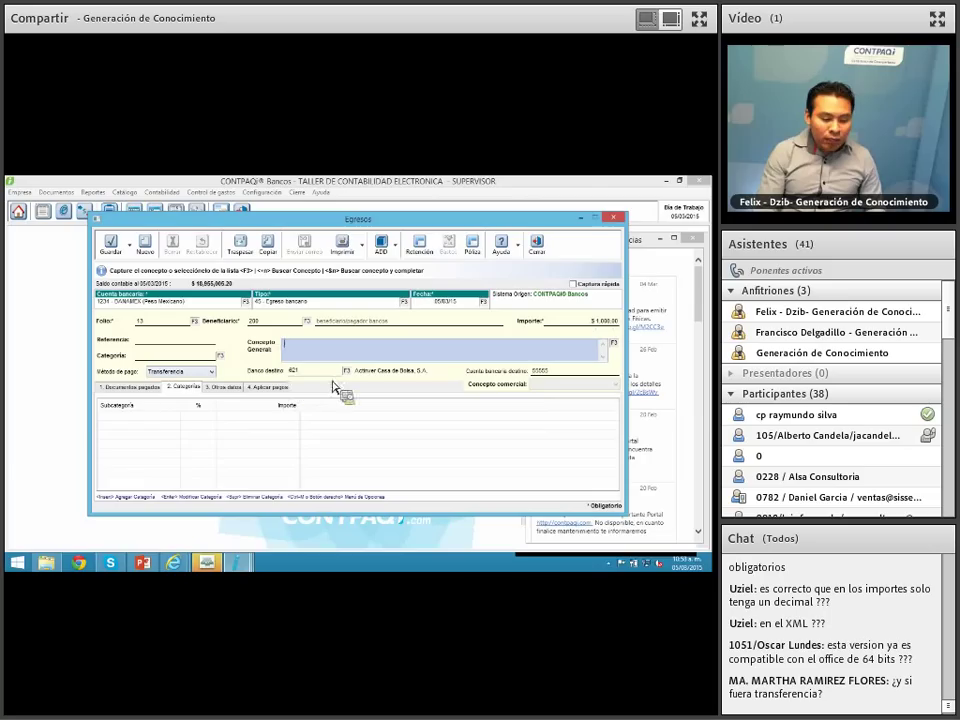
{"action": "key", "text": "Tab"}
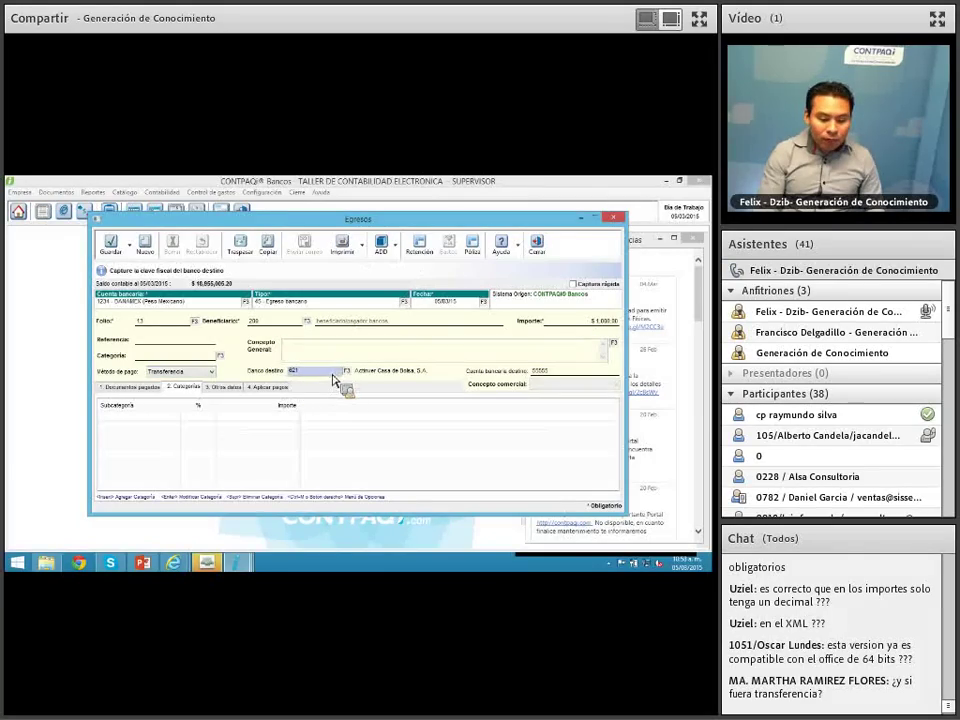
{"action": "key", "text": "F3"}
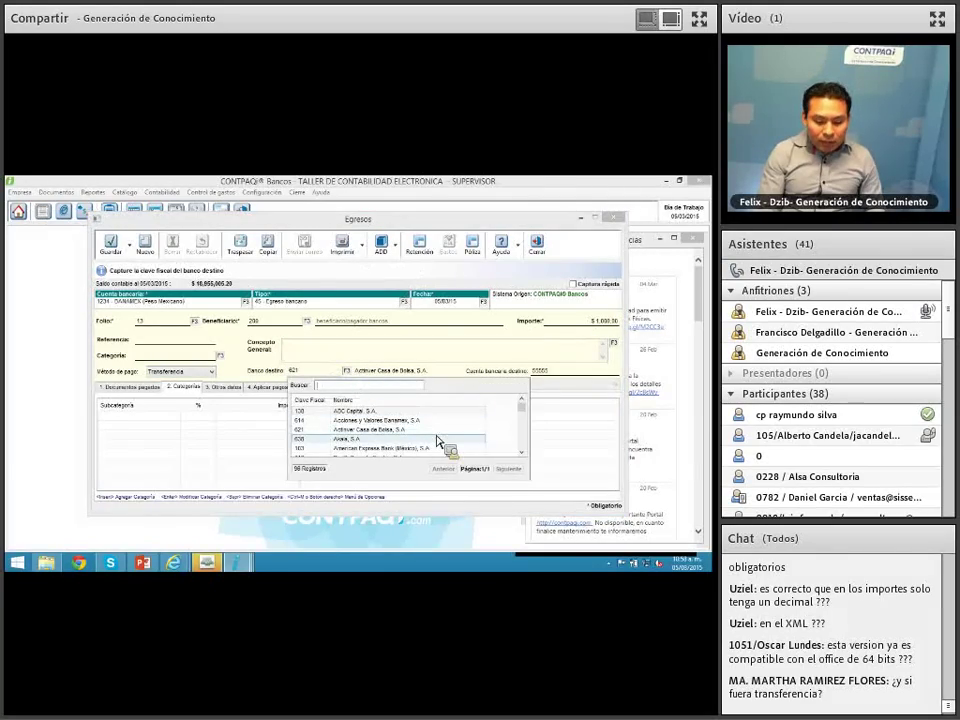
{"action": "key", "text": "Return"}
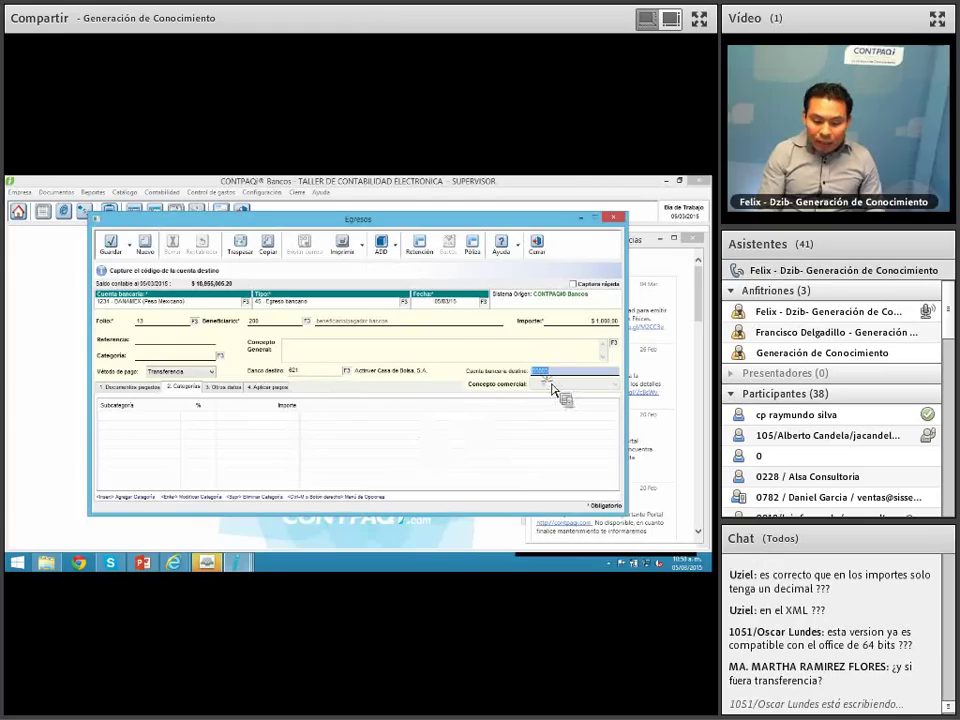
Step: Generate the Egresos póliza for the $1,000 expense and review its supplier and BANAMEX movements
{"action": "left_click", "coordinate": [474, 248]}
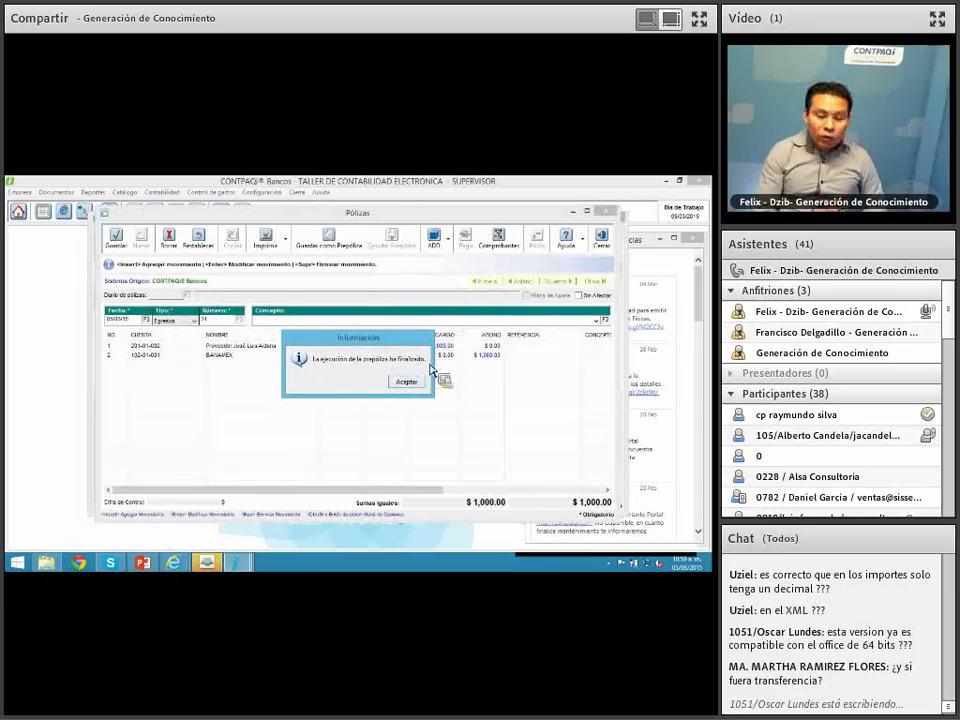
{"action": "left_click", "coordinate": [405, 381]}
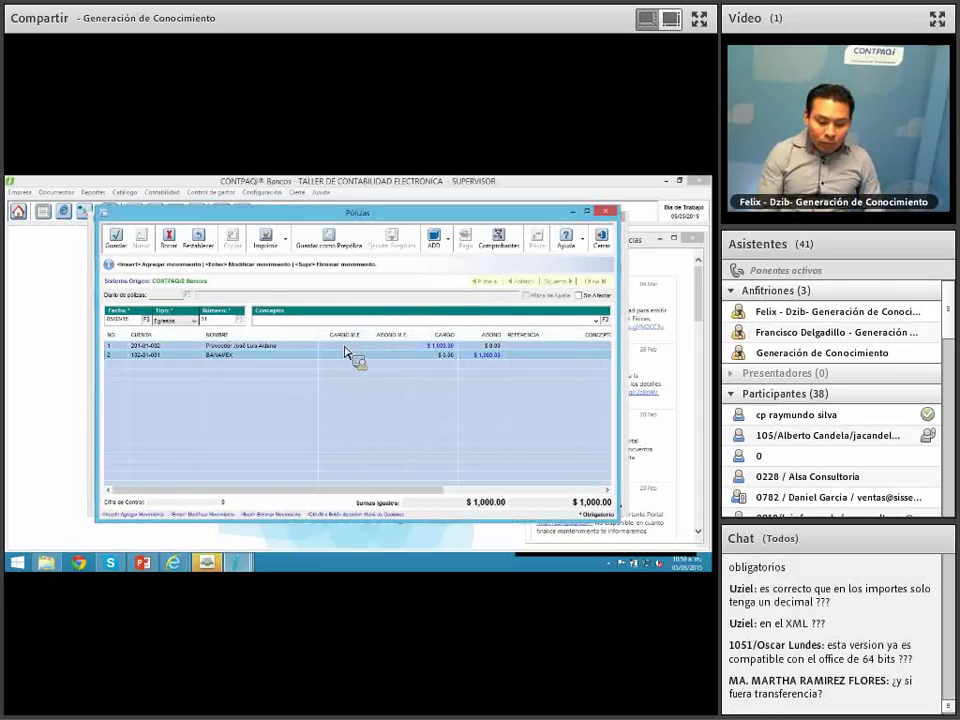
{"action": "left_click_drag", "start_coordinate": [239, 215], "coordinate": [427, 239]}
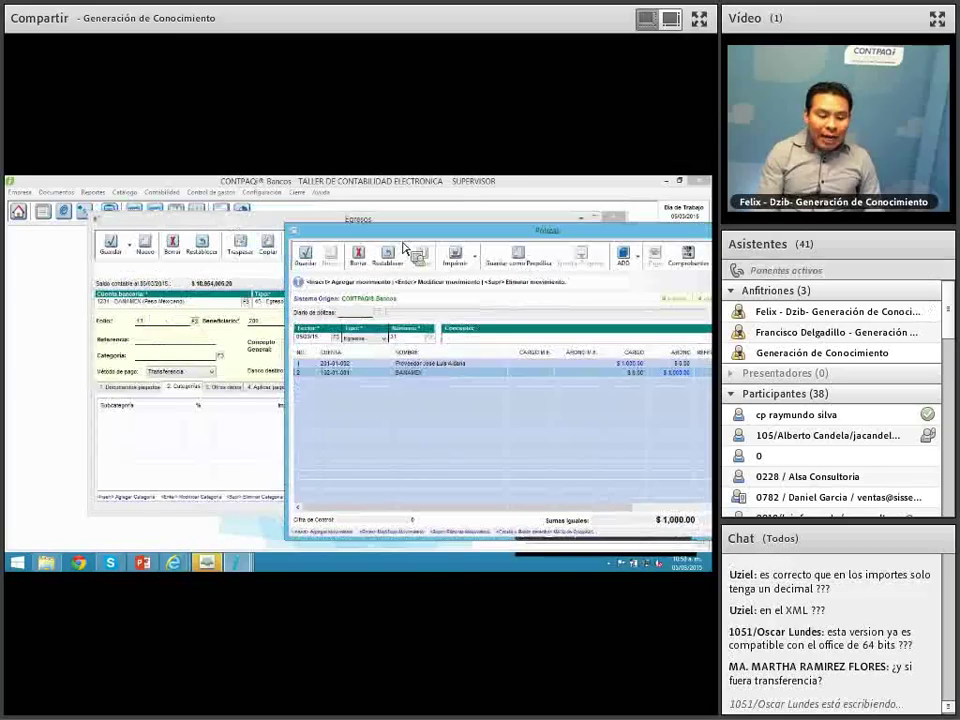
{"action": "left_click", "coordinate": [347, 374]}
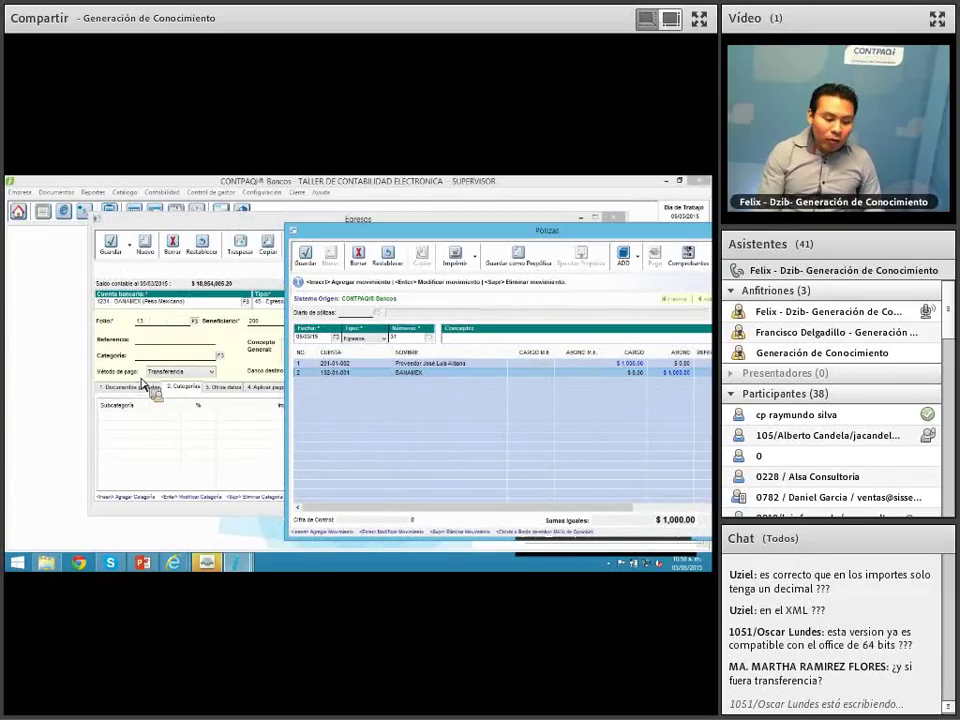
{"action": "left_click_drag", "start_coordinate": [517, 246], "coordinate": [276, 243]}
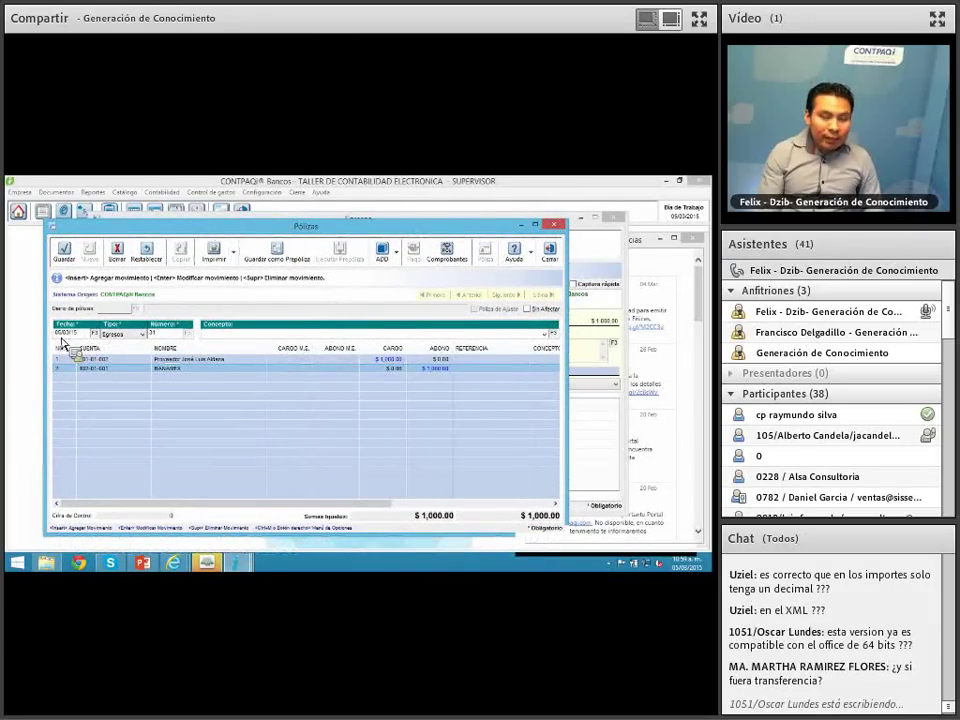
{"action": "left_click", "coordinate": [157, 335]}
Step: Close the póliza and expense windows with Esc
{"action": "key", "text": "Escape"}
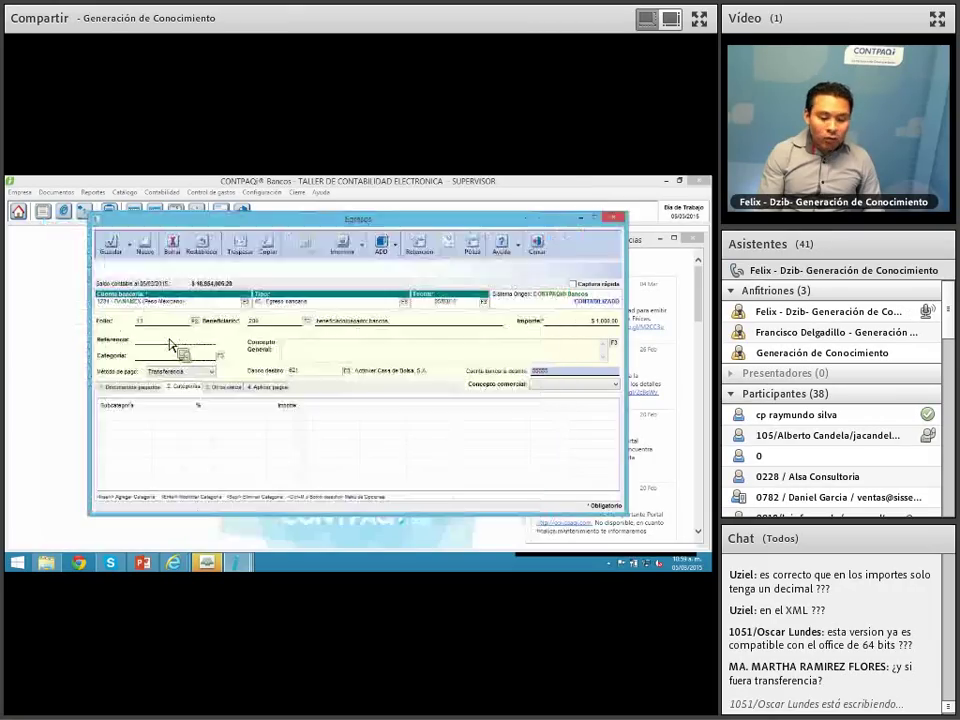
{"action": "key", "text": "Escape"}
{"action": "left_click", "coordinate": [243, 565]}
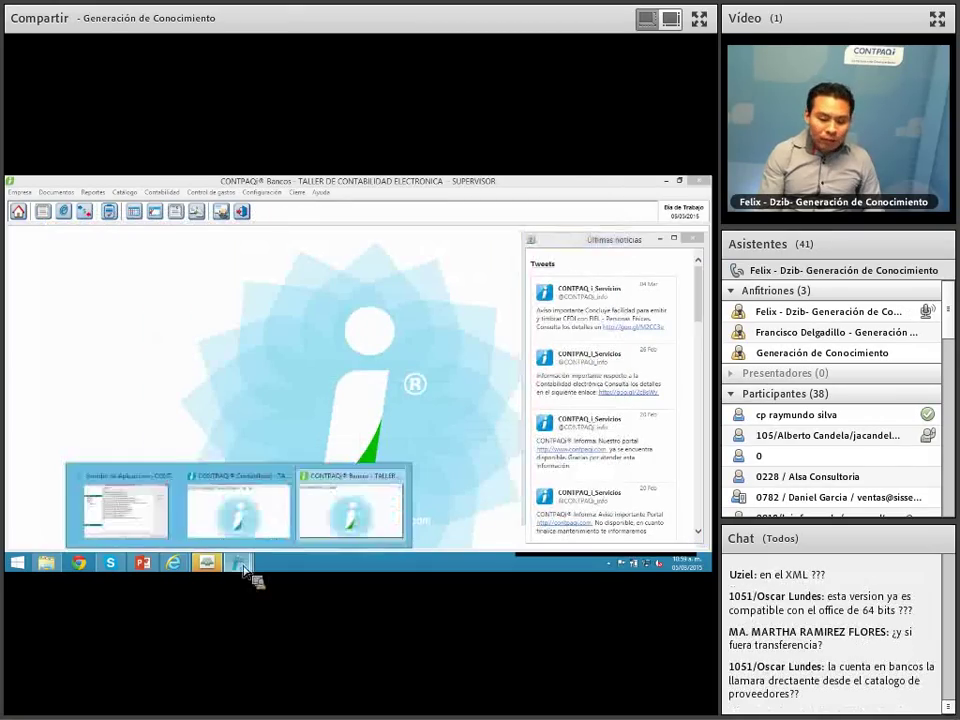
Step: Open Egresos póliza 31 in Contabilidad, check its linked bank payment document, then close the pólizas list without changes
{"action": "left_click", "coordinate": [250, 515]}
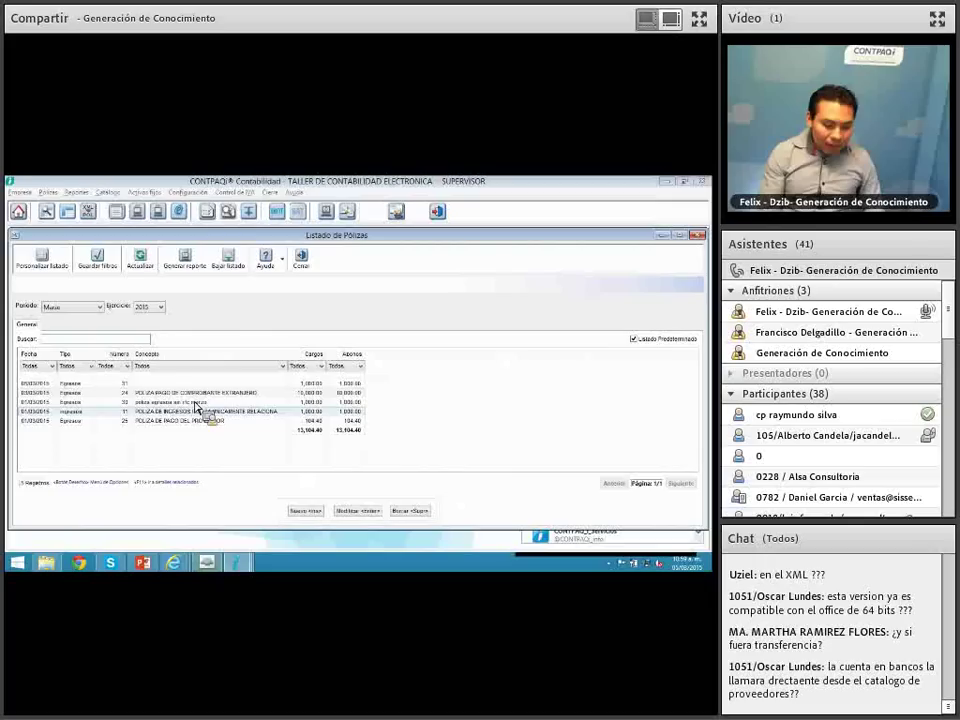
{"action": "double_click", "coordinate": [166, 386]}
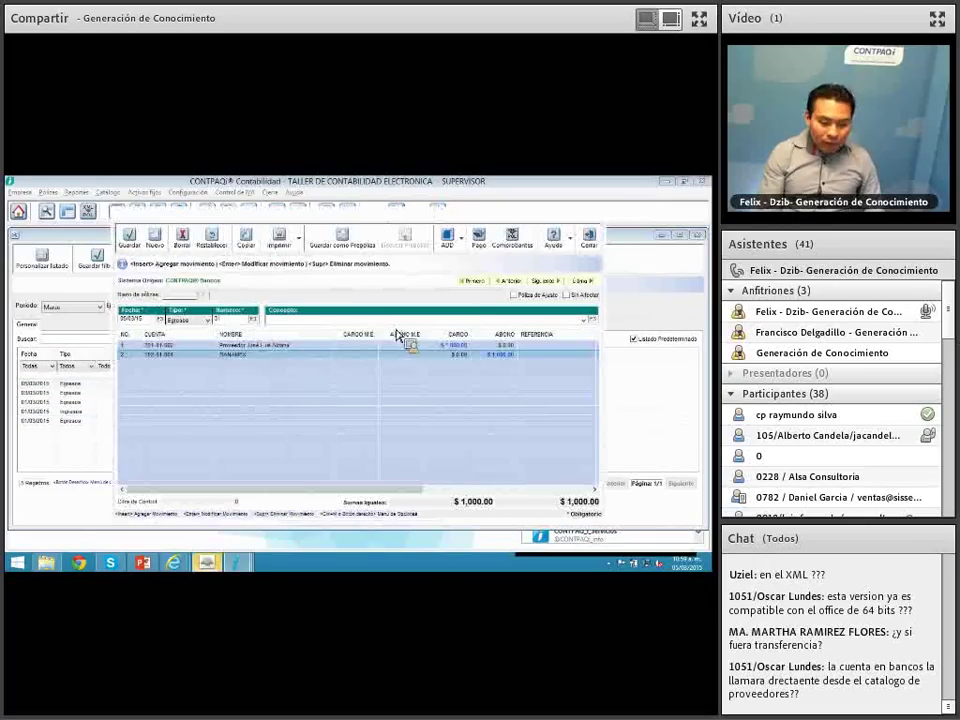
{"action": "left_click", "coordinate": [480, 240]}
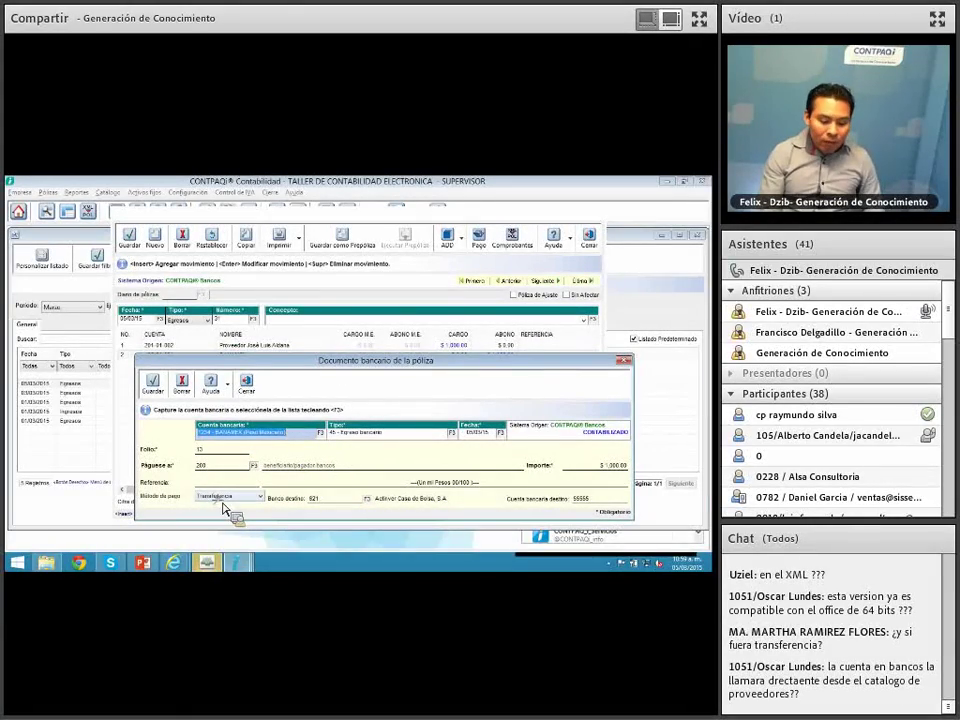
{"action": "left_click", "coordinate": [230, 467]}
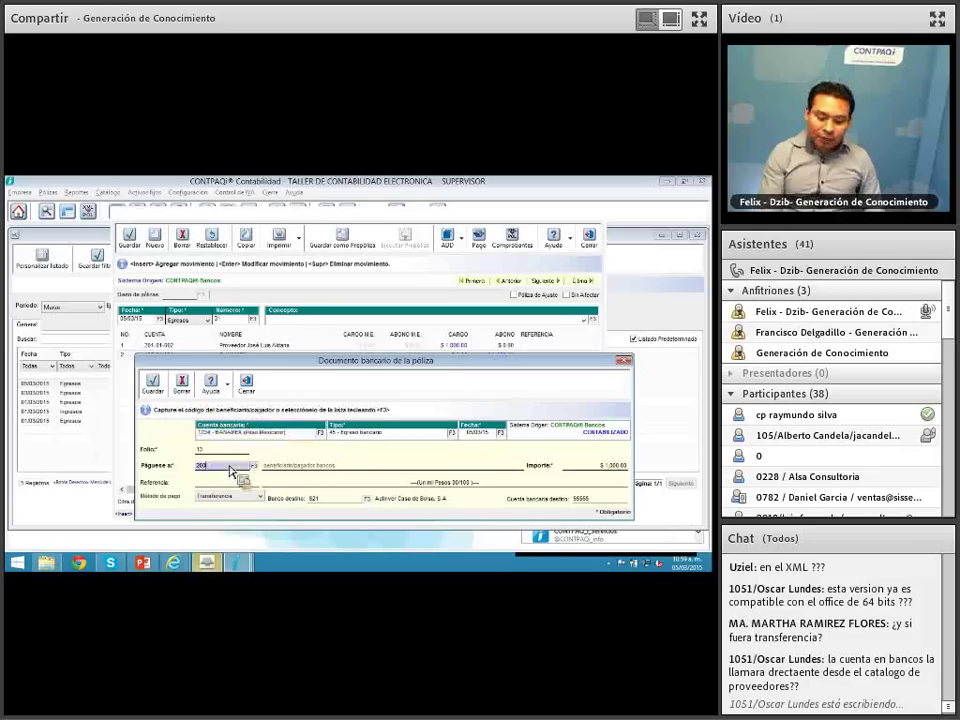
{"action": "left_click", "coordinate": [247, 387]}
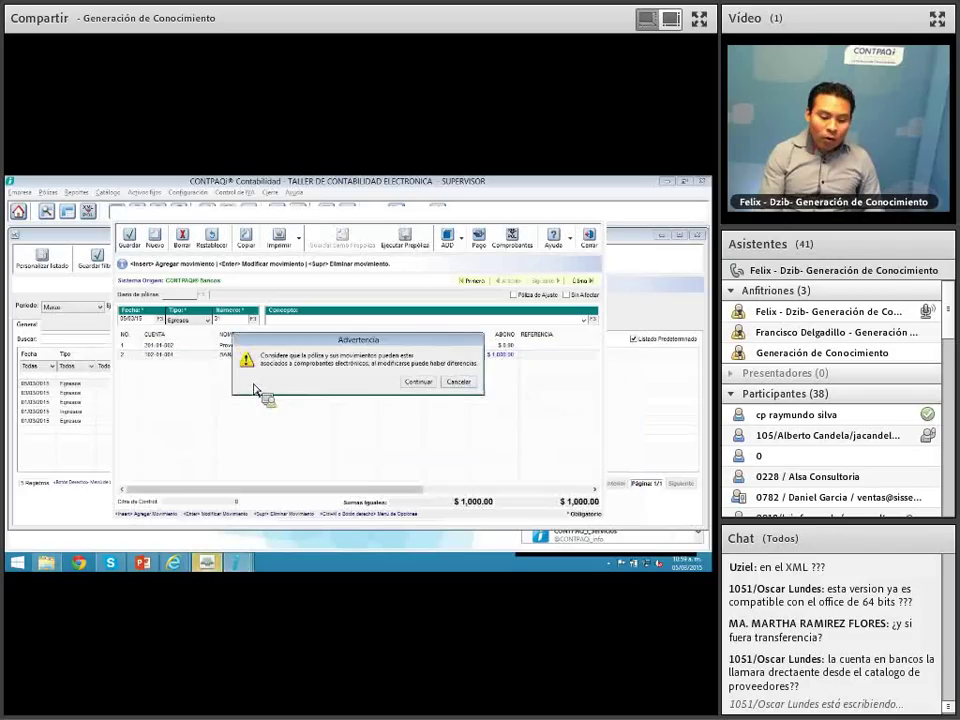
{"action": "left_click", "coordinate": [466, 385]}
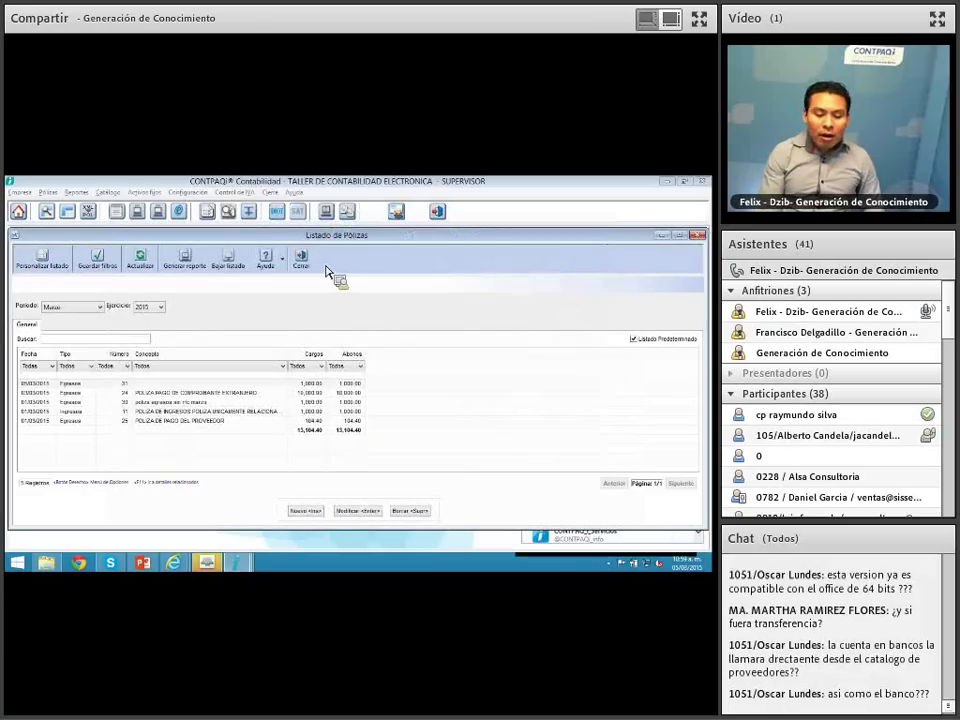
{"action": "left_click", "coordinate": [317, 270]}
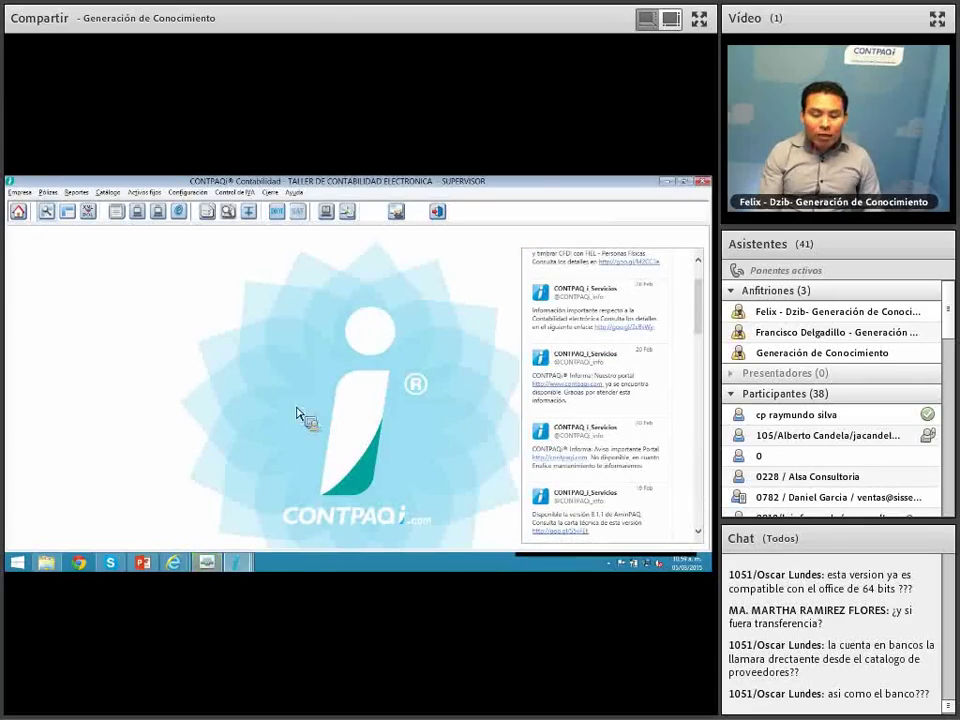
Step: Start the PowerPoint slide show on the closing 'Thank You' slide 36
{"action": "left_click", "coordinate": [147, 565]}
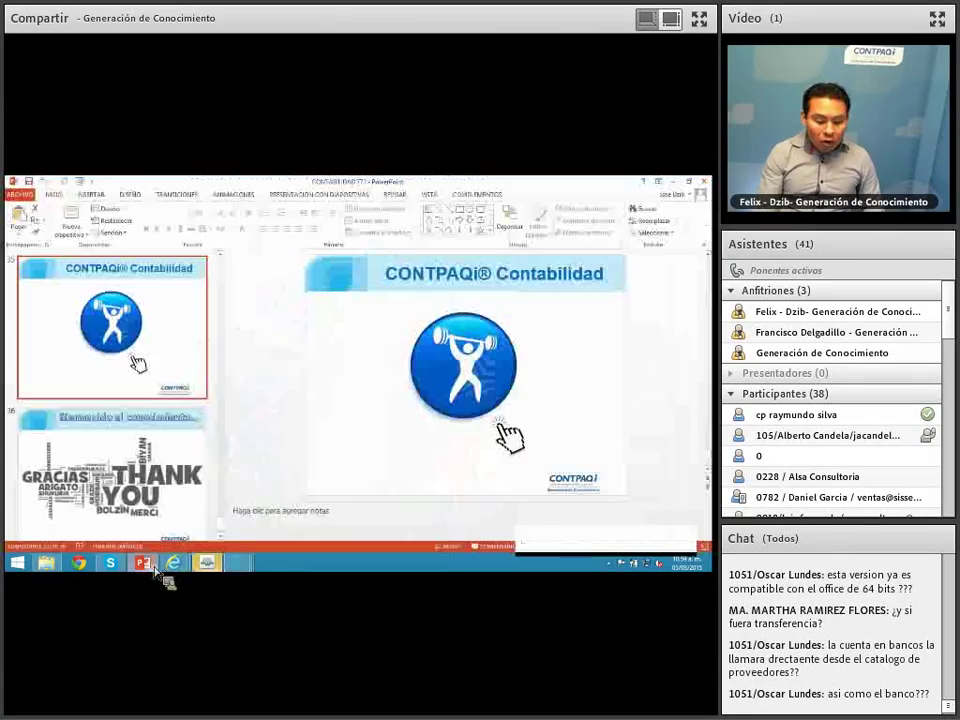
{"action": "left_click", "coordinate": [218, 524]}
{"action": "left_click", "coordinate": [198, 508]}
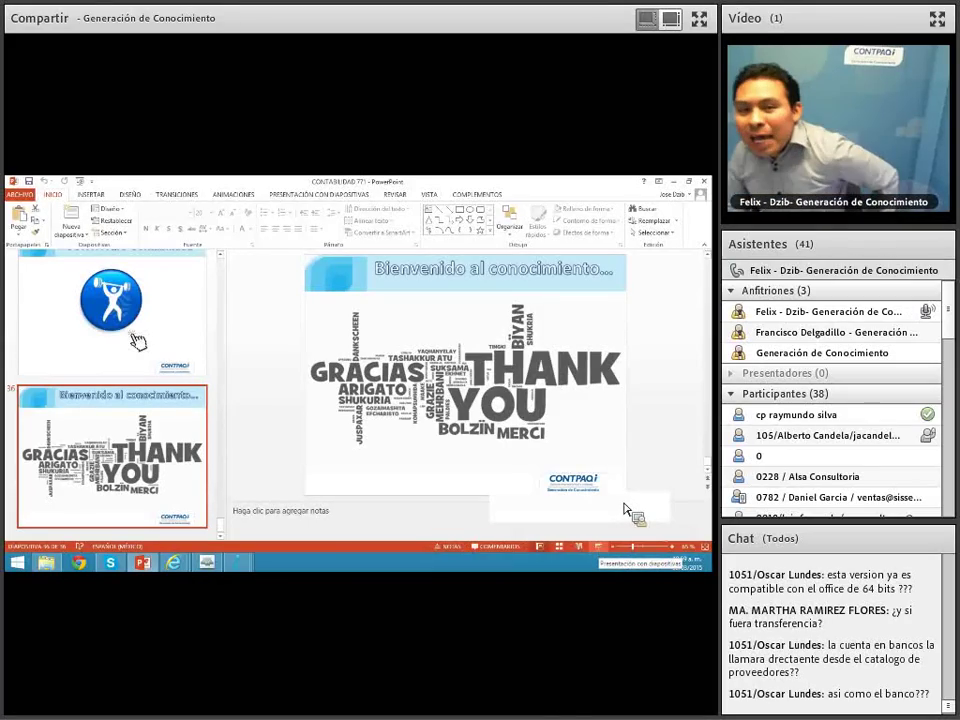
{"action": "left_click", "coordinate": [599, 547]}
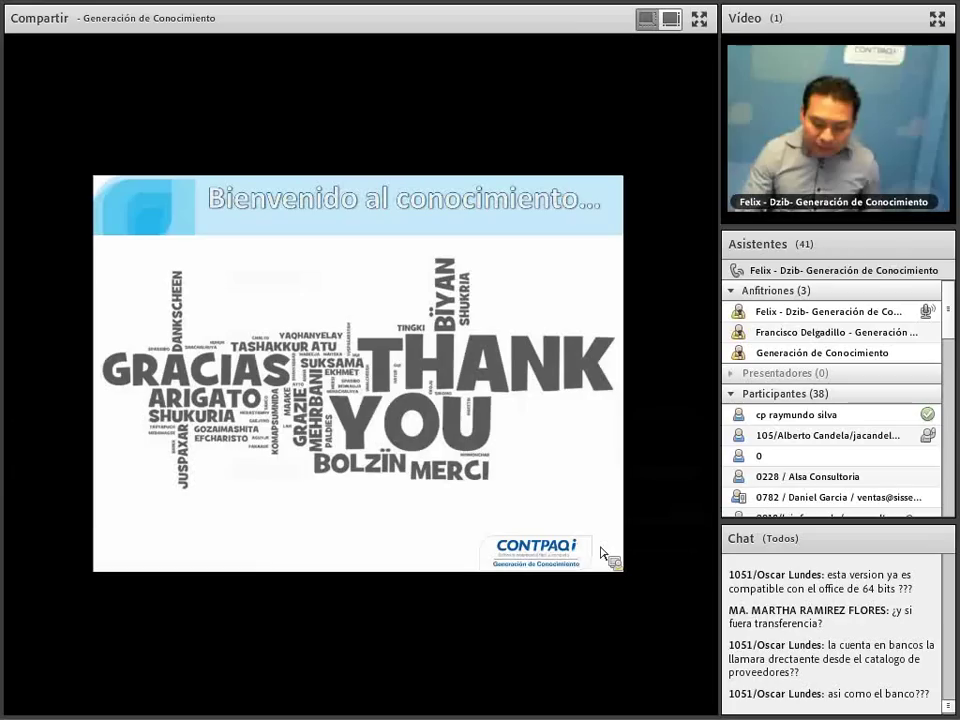